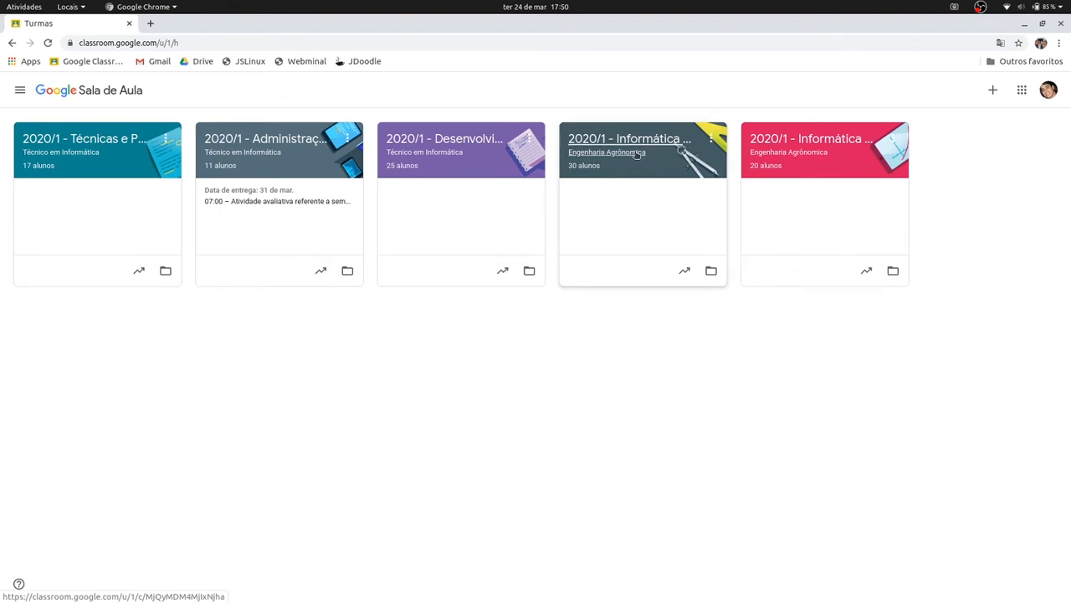
# Open the classwork list of the 2020/1 - Informática Básica (Turma A) class and expand the Aula 4: Editores de Texto material
pyautogui.click(637, 156)
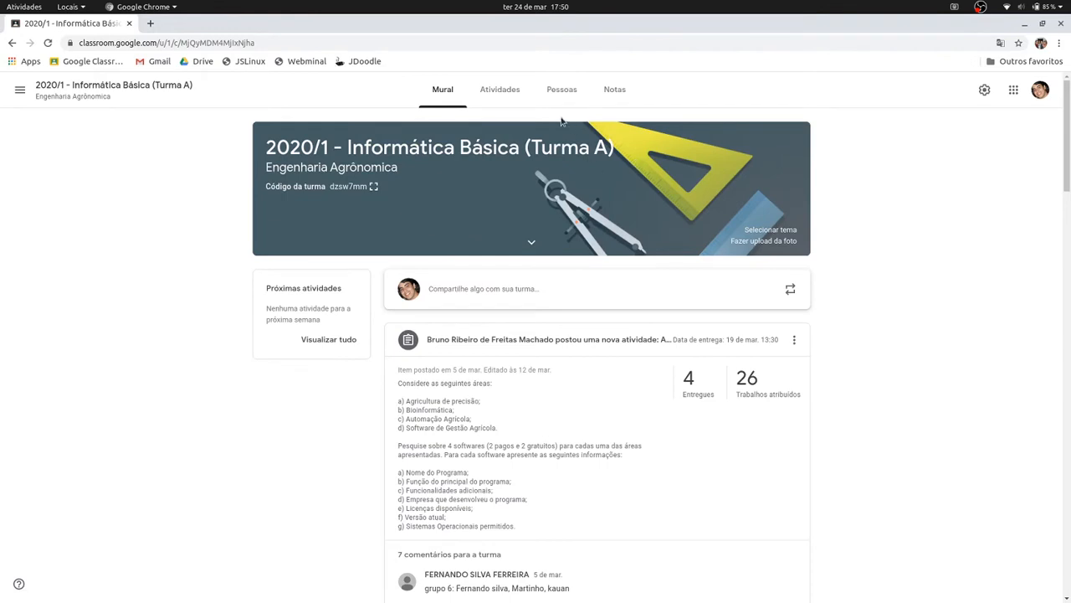
pyautogui.click(499, 89)
pyautogui.scroll(-5, 562, 400)
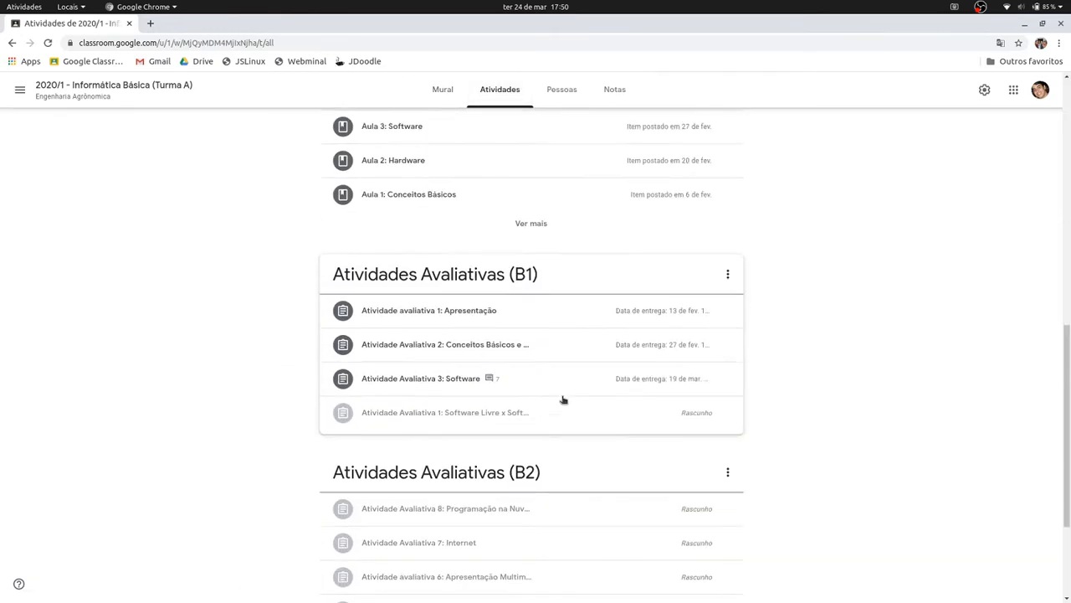
pyautogui.scroll(-2, 561, 399)
pyautogui.scroll(2, 561, 399)
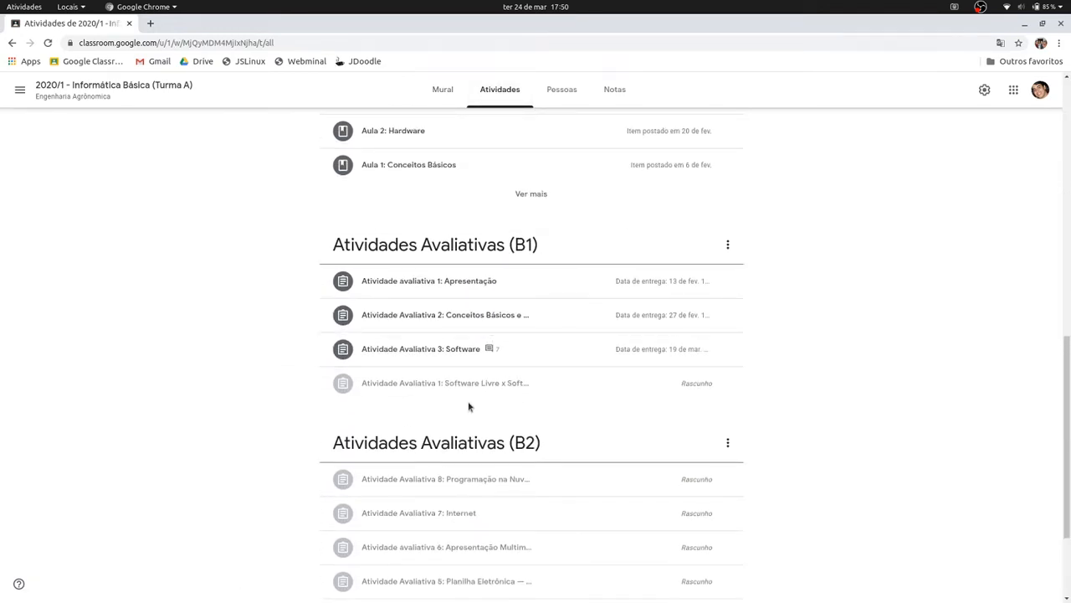
pyautogui.scroll(-3, 473, 411)
pyautogui.scroll(1, 482, 370)
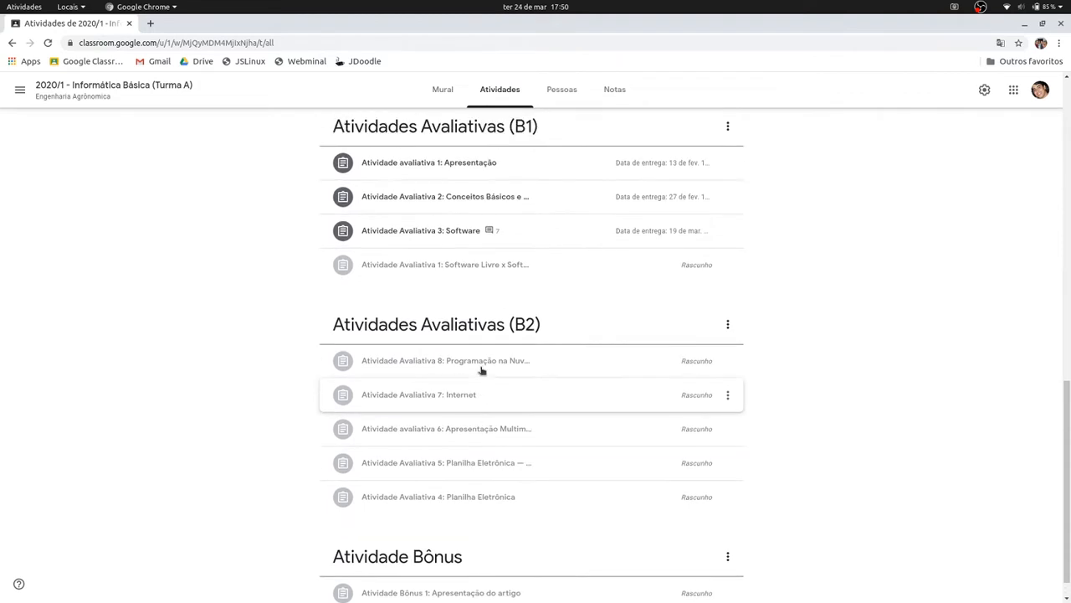
pyautogui.scroll(1, 491, 416)
pyautogui.scroll(2, 491, 414)
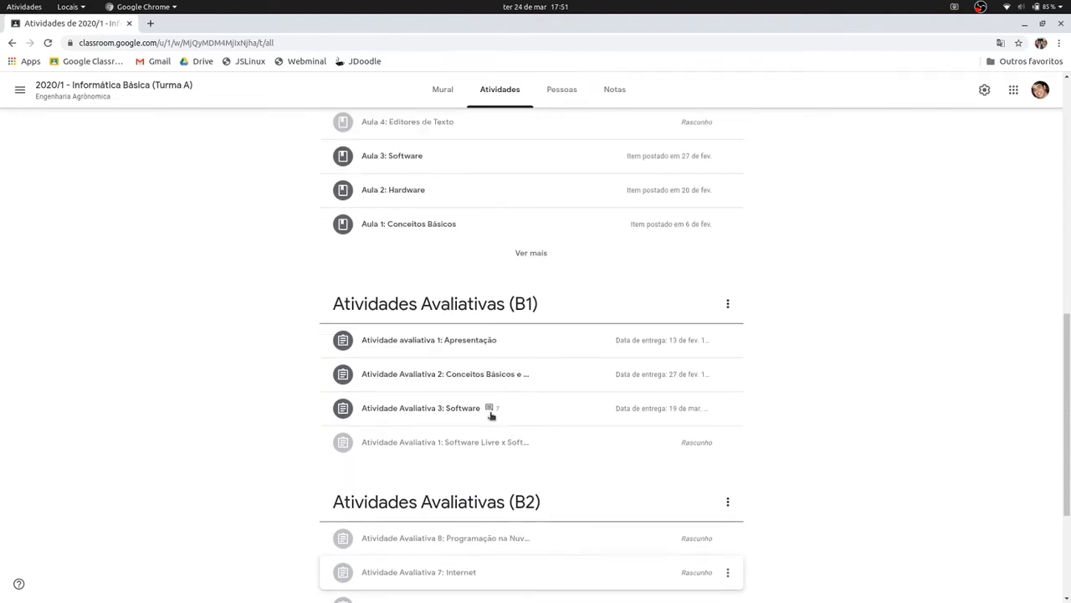
pyautogui.scroll(2, 490, 416)
pyautogui.click(414, 242)
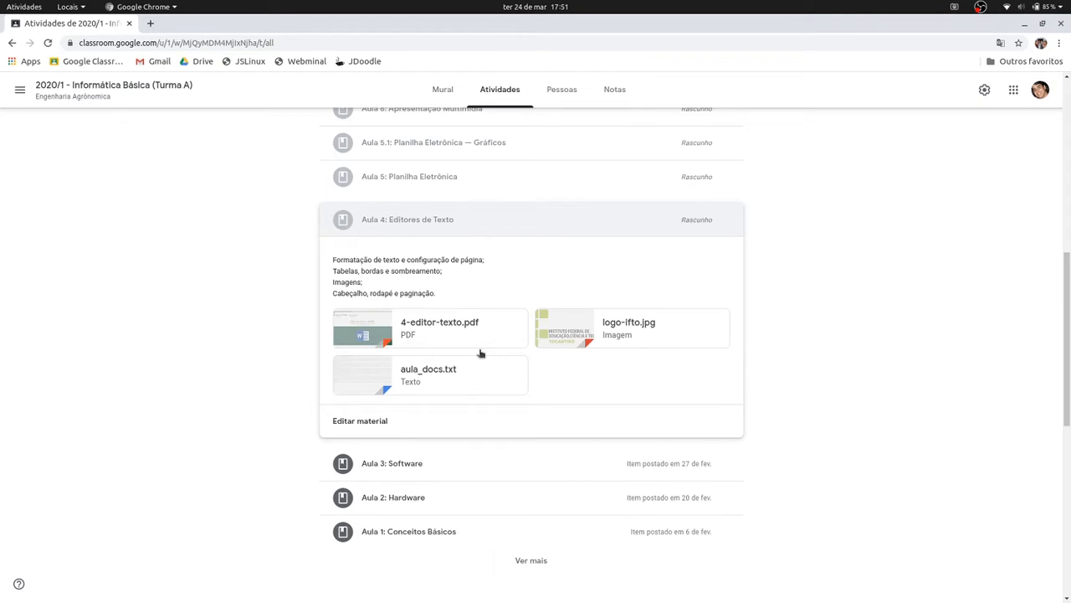
# Open Gmail in a new browser tab and go from there to My Drive in Google Drive
pyautogui.click(151, 25)
pyautogui.click(158, 61)
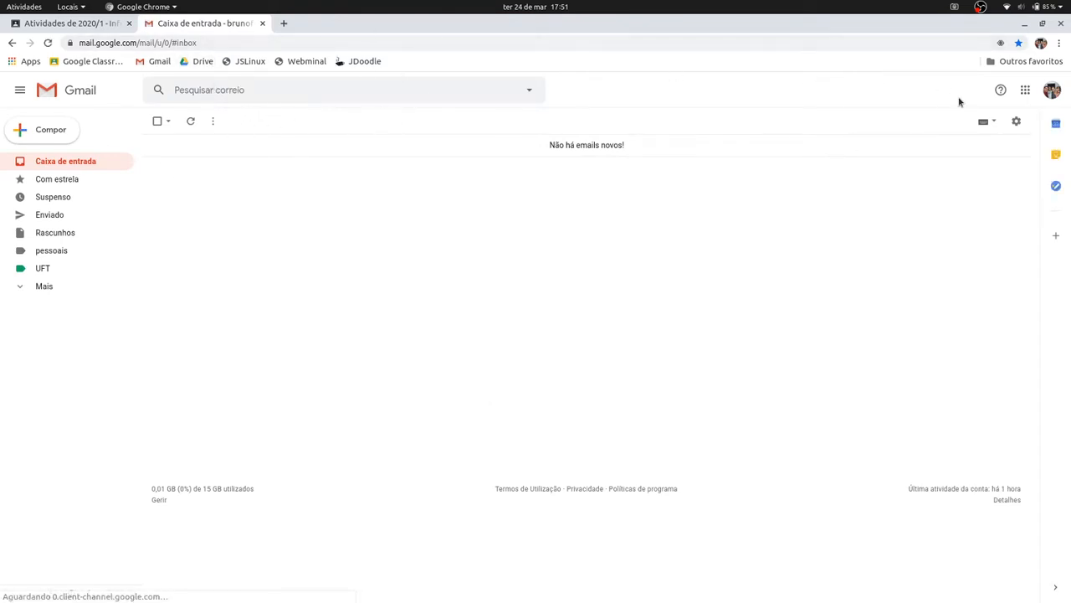
pyautogui.click(1025, 89)
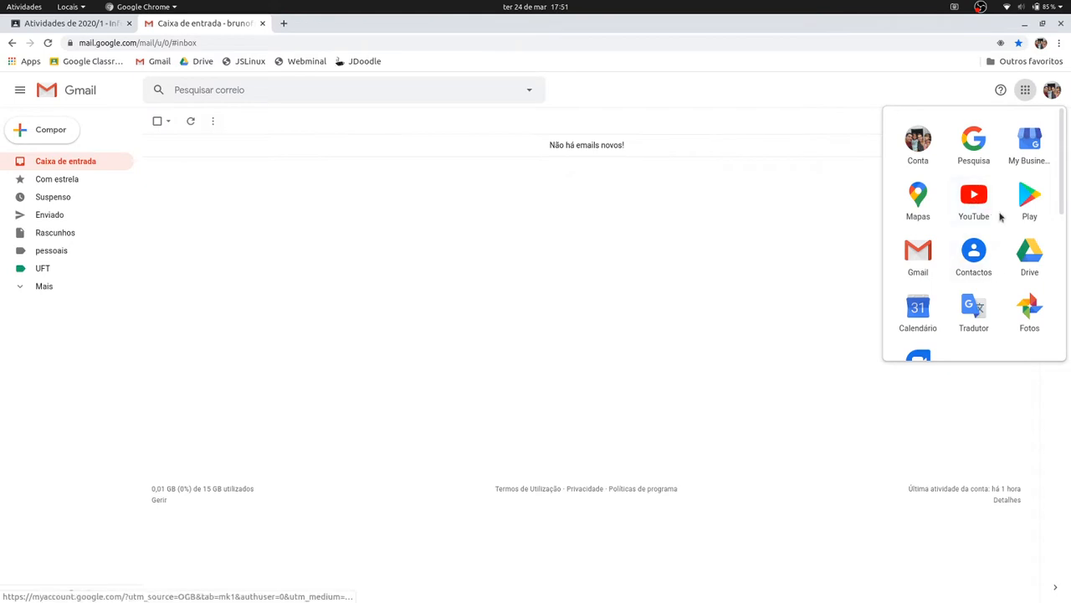
pyautogui.click(1028, 250)
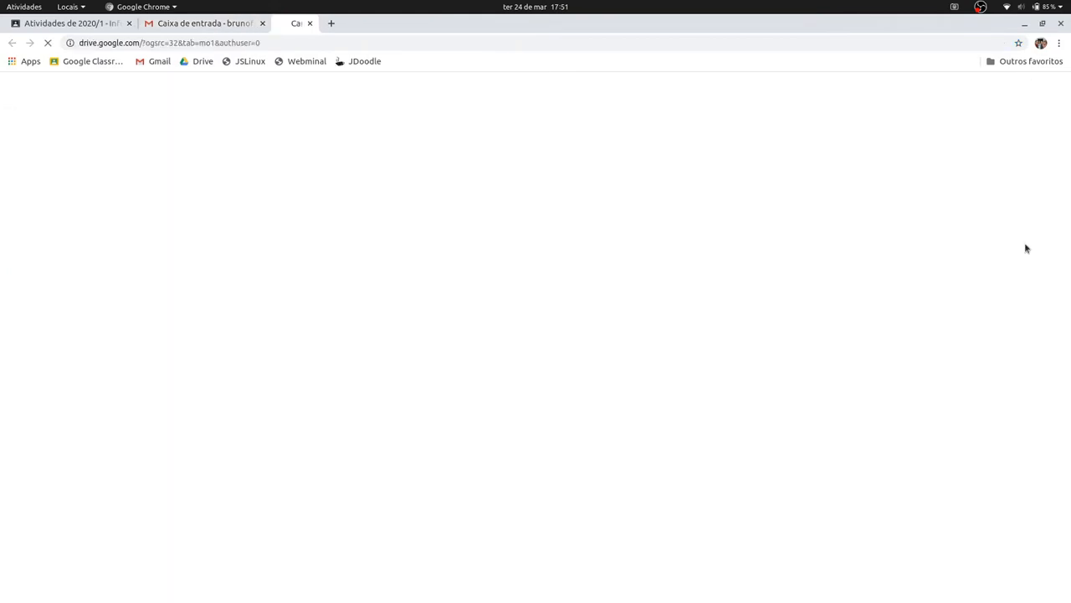
pyautogui.click(200, 25)
pyautogui.click(1025, 89)
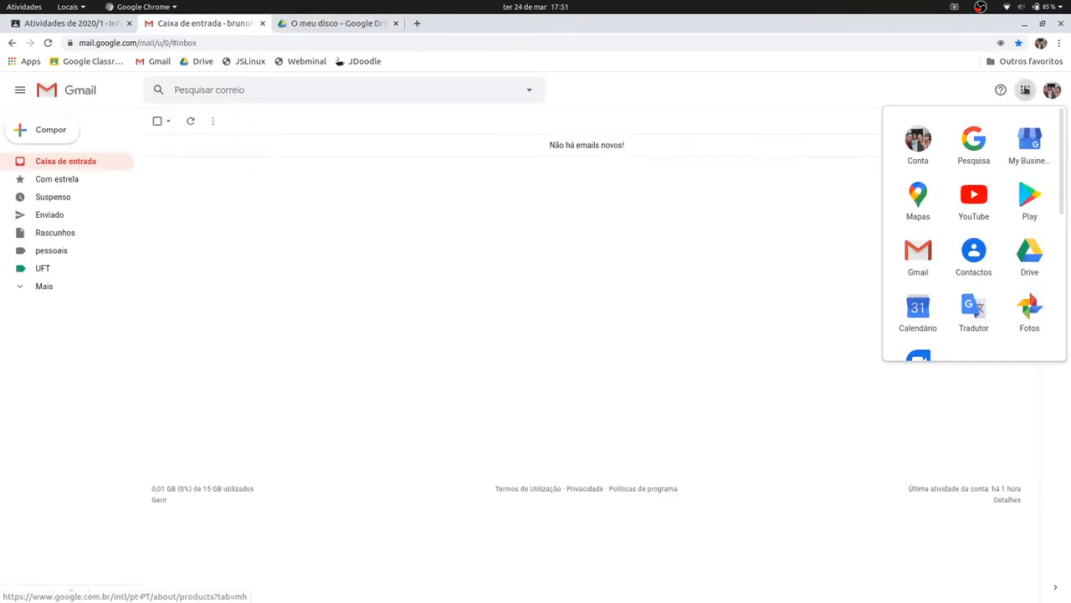
pyautogui.click(356, 25)
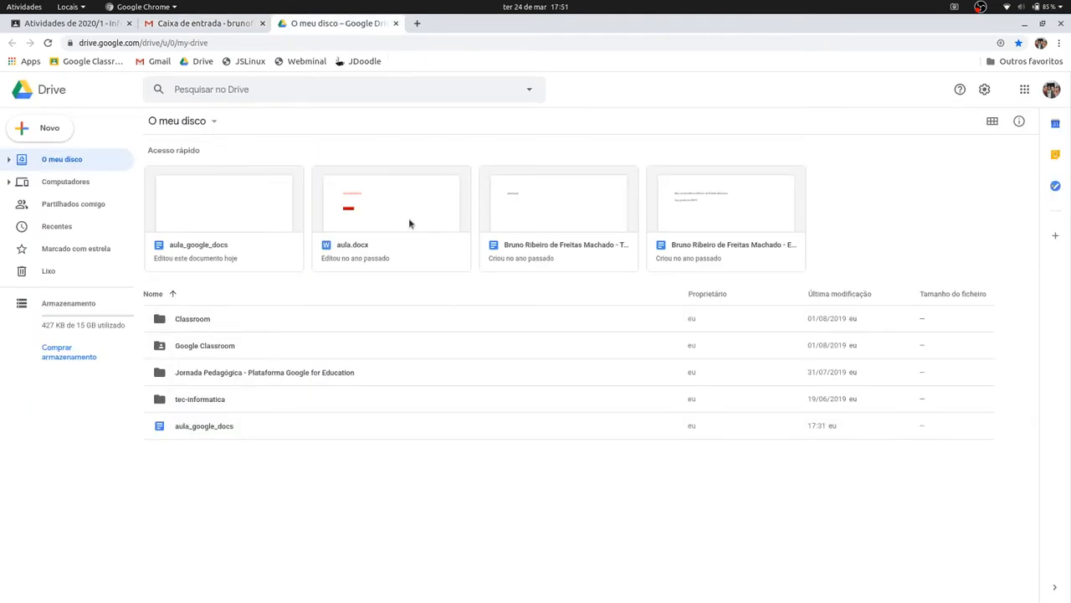
# Delete the aula_google_docs document from My Drive
pyautogui.click(182, 435)
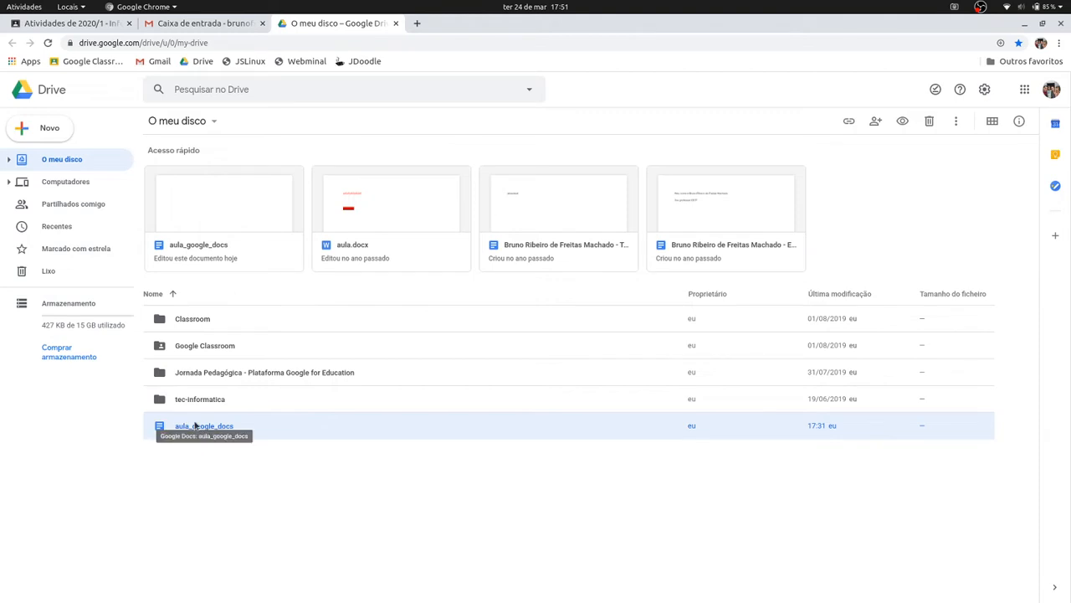
pyautogui.press('Delete')
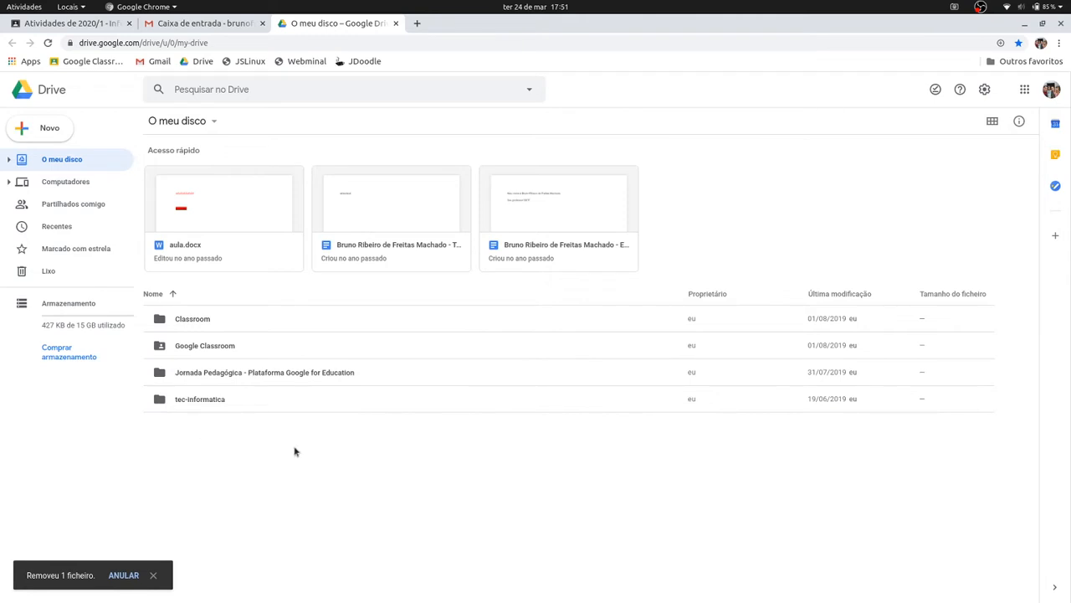
pyautogui.click(39, 134)
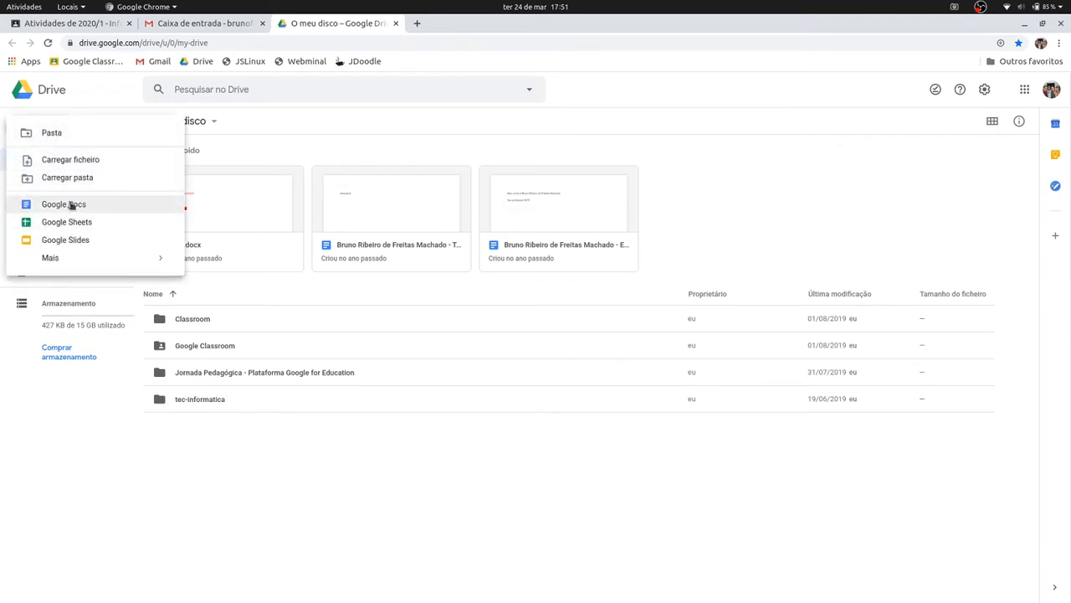
pyautogui.click(220, 420)
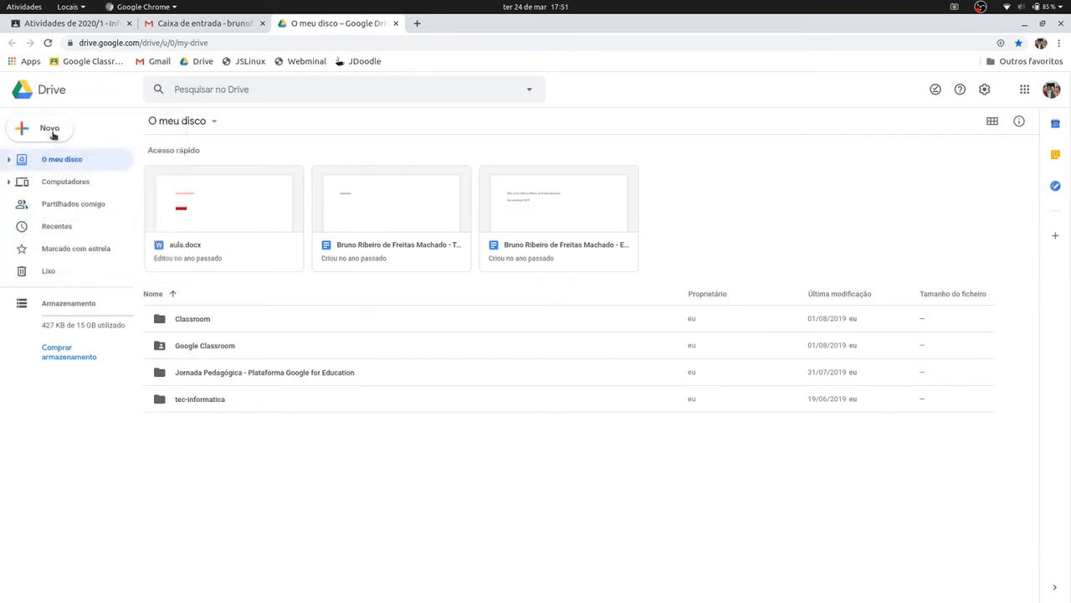
pyautogui.click(53, 134)
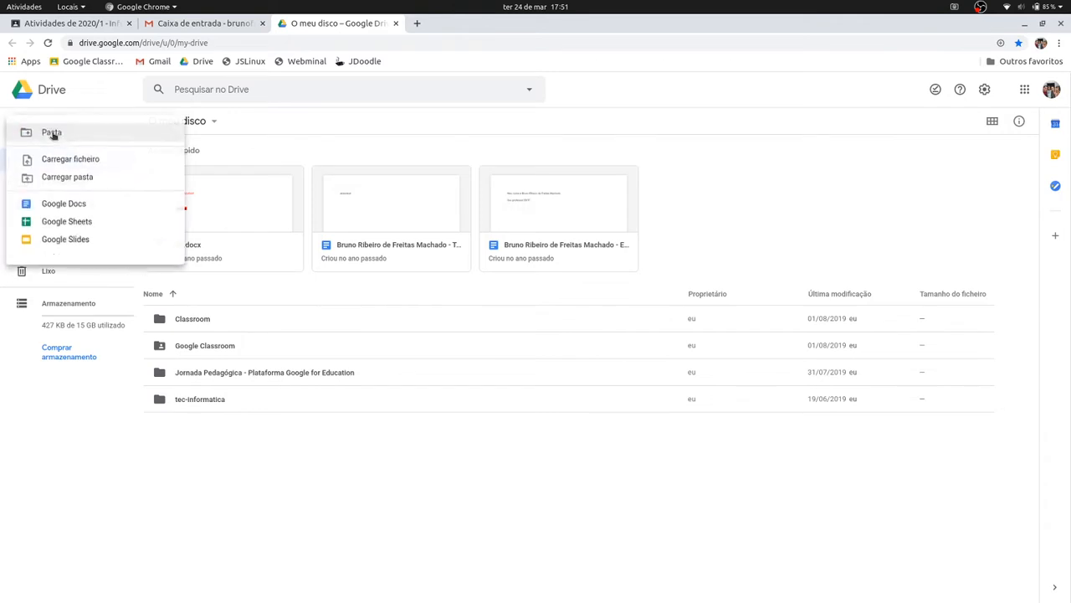
pyautogui.click(276, 451)
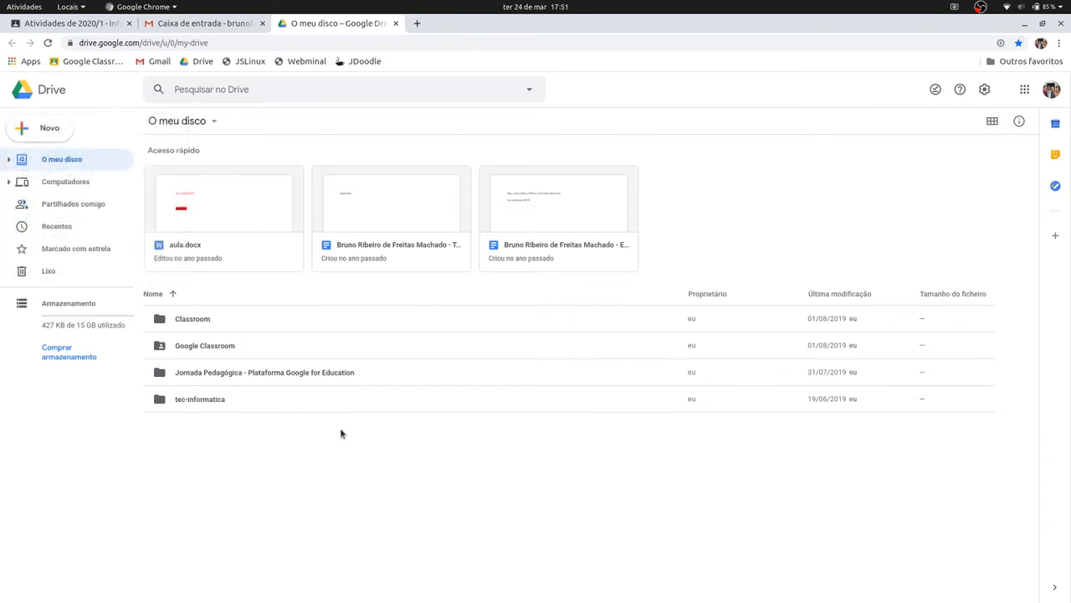
pyautogui.rightClick(415, 449)
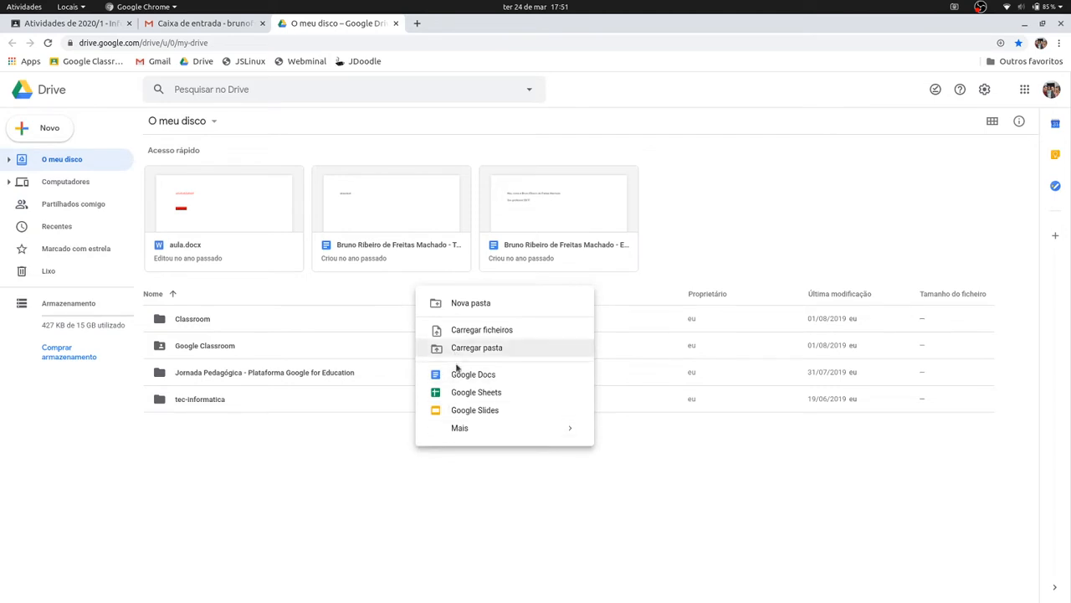
pyautogui.click(355, 452)
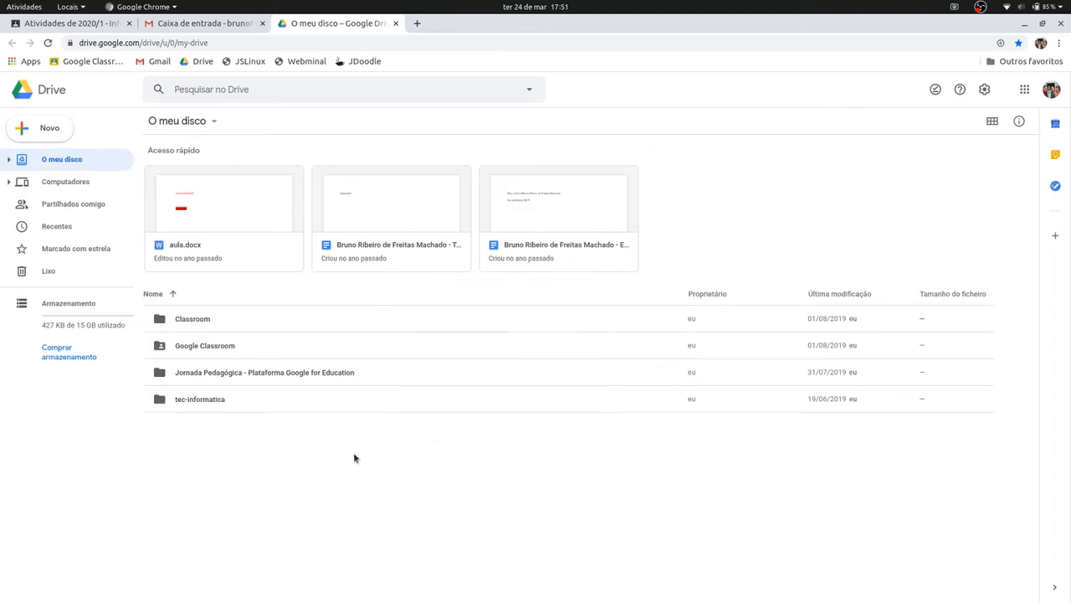
# Create a new Google Docs document in My Drive and name it aula_docs_parte_2
pyautogui.click(42, 132)
pyautogui.click(72, 208)
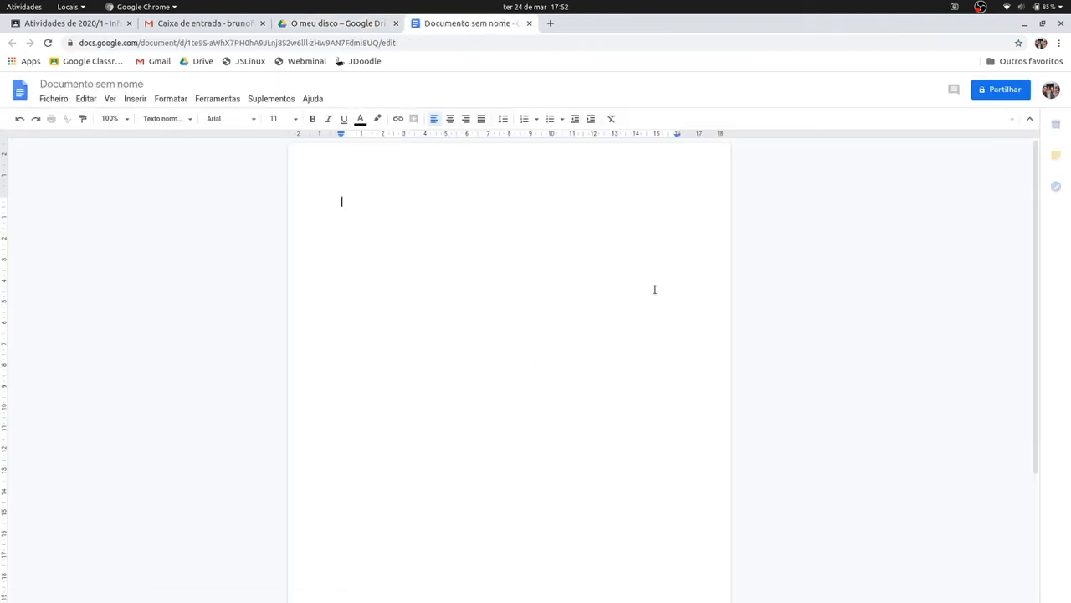
pyautogui.click(92, 83)
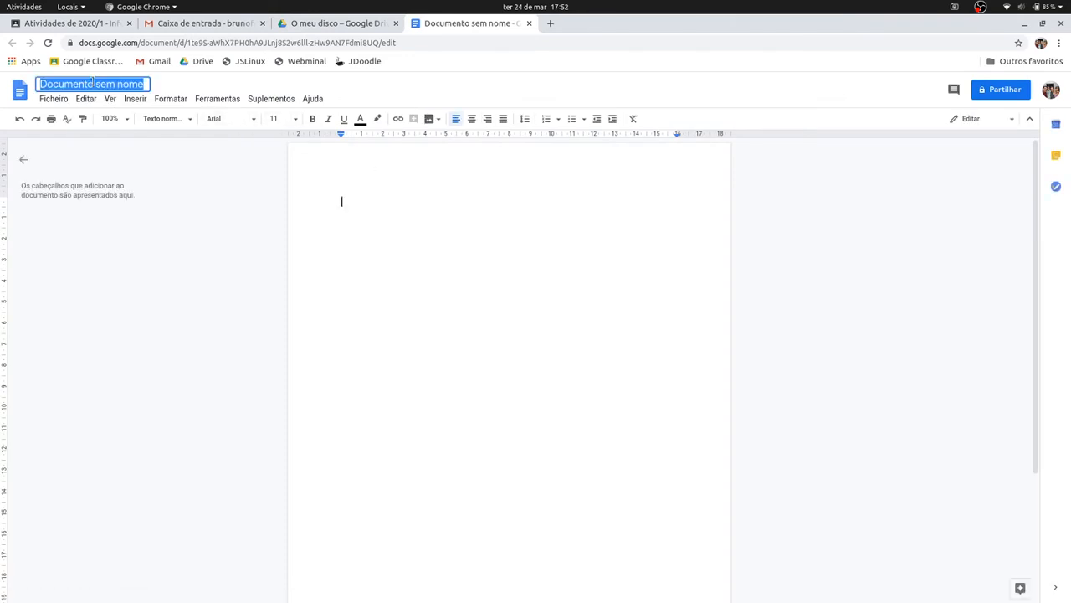
pyautogui.write('aula')
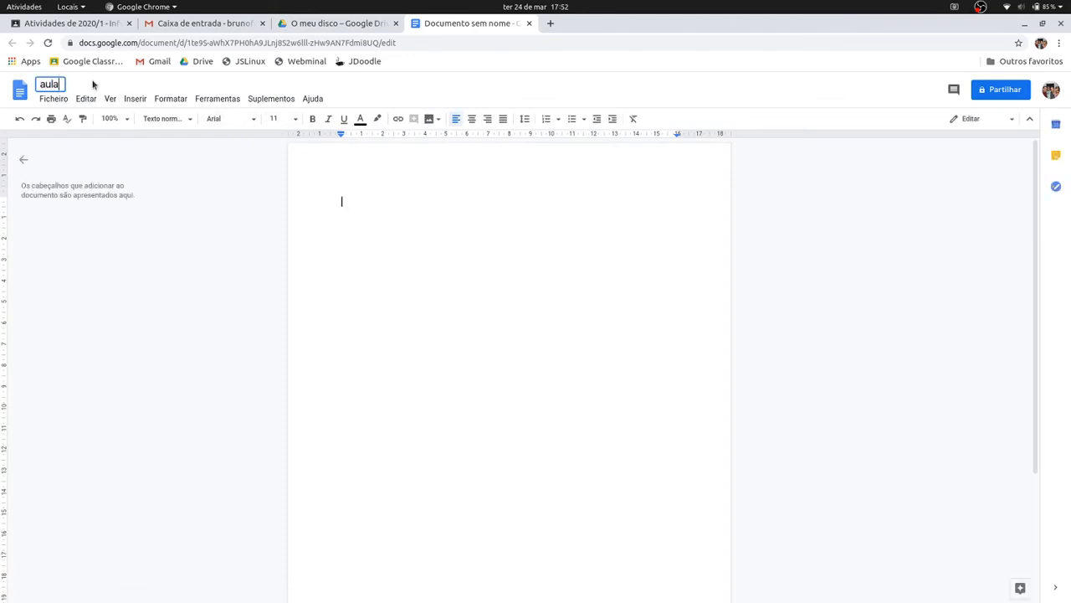
pyautogui.write('_docs_parte_2')
pyautogui.press('Return')
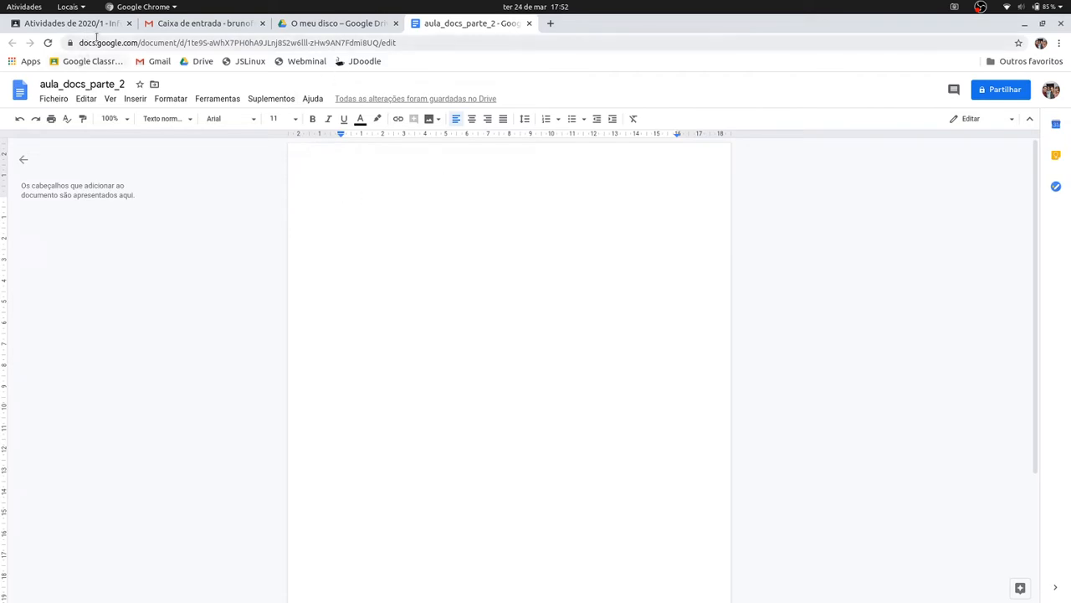
# Return to Google Classroom and open the Aula 4 attachment 4-editor-texto.pdf in a new browser tab
pyautogui.click(92, 23)
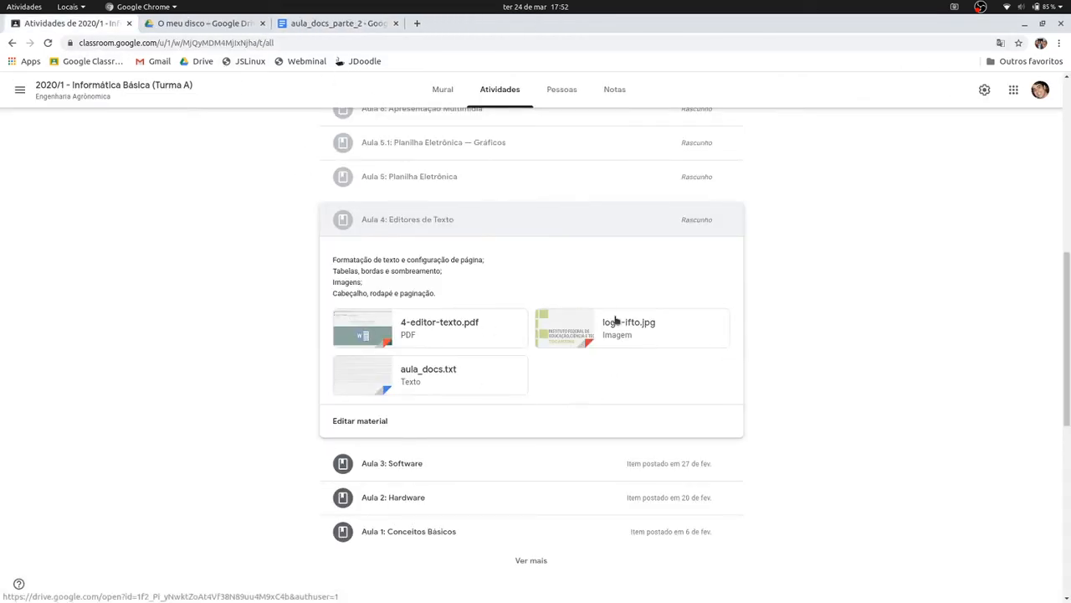
pyautogui.rightClick(456, 326)
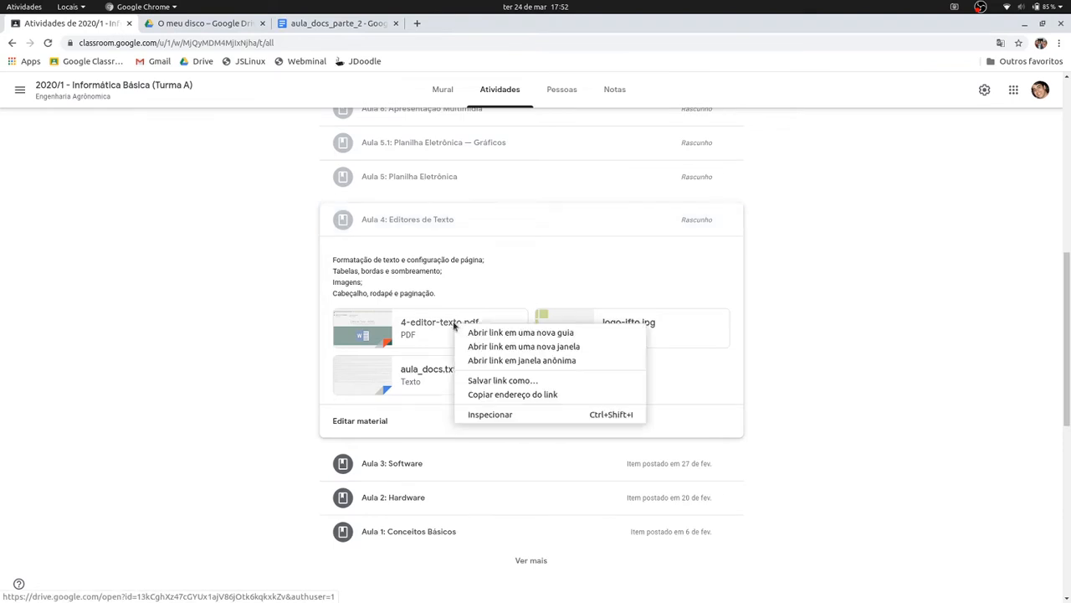
pyautogui.click(484, 333)
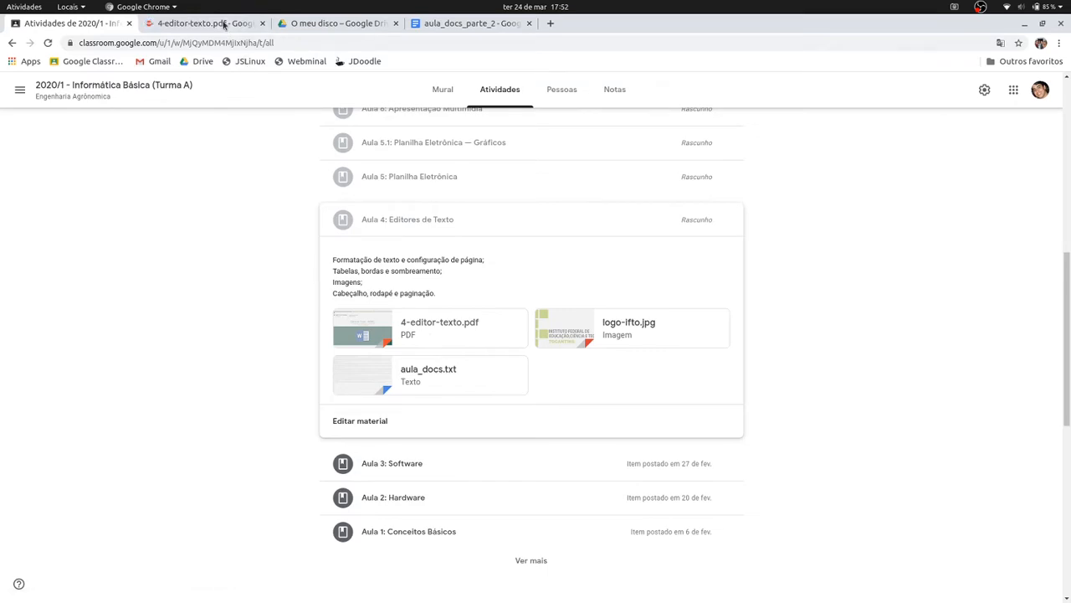
pyautogui.click(216, 23)
# Look through the slides of 4-editor-texto.pdf, from Pacote Office to the Selecionando o Texto slides
pyautogui.scroll(-9, 562, 337)
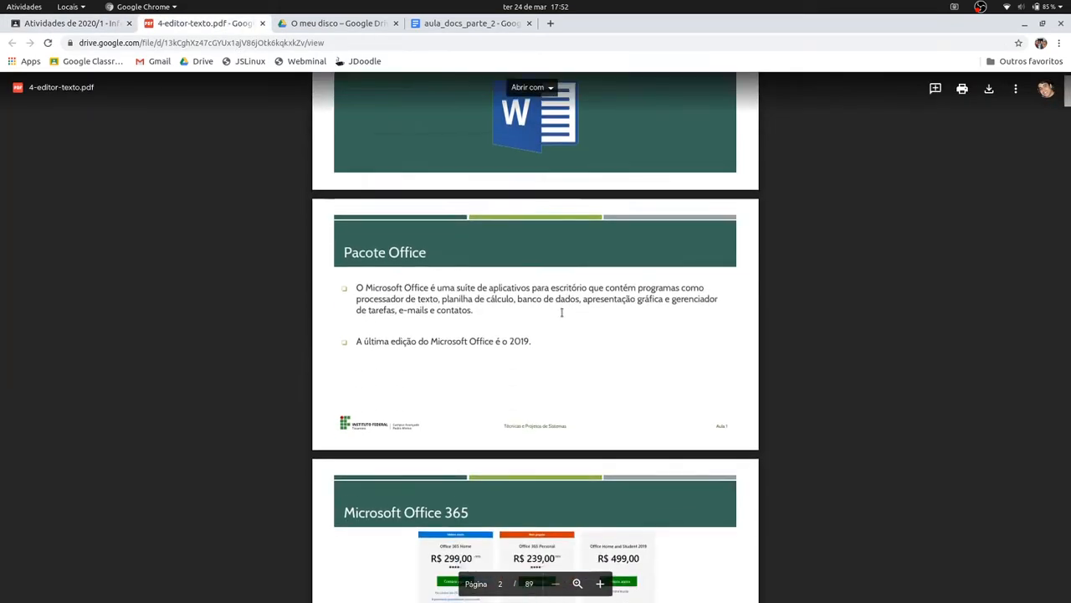
pyautogui.scroll(-10, 527, 301)
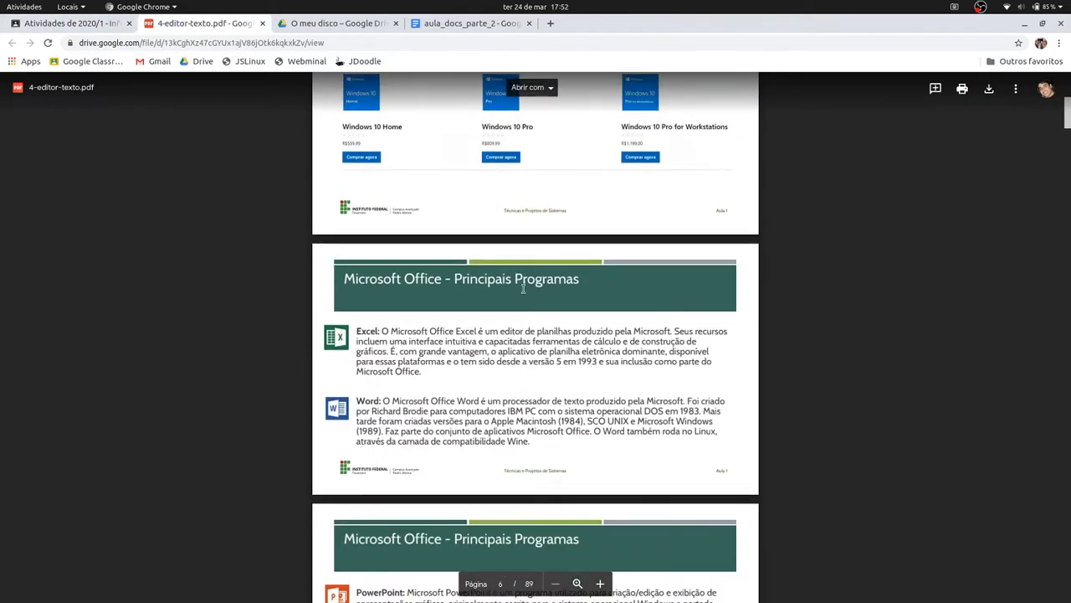
pyautogui.scroll(-5, 517, 311)
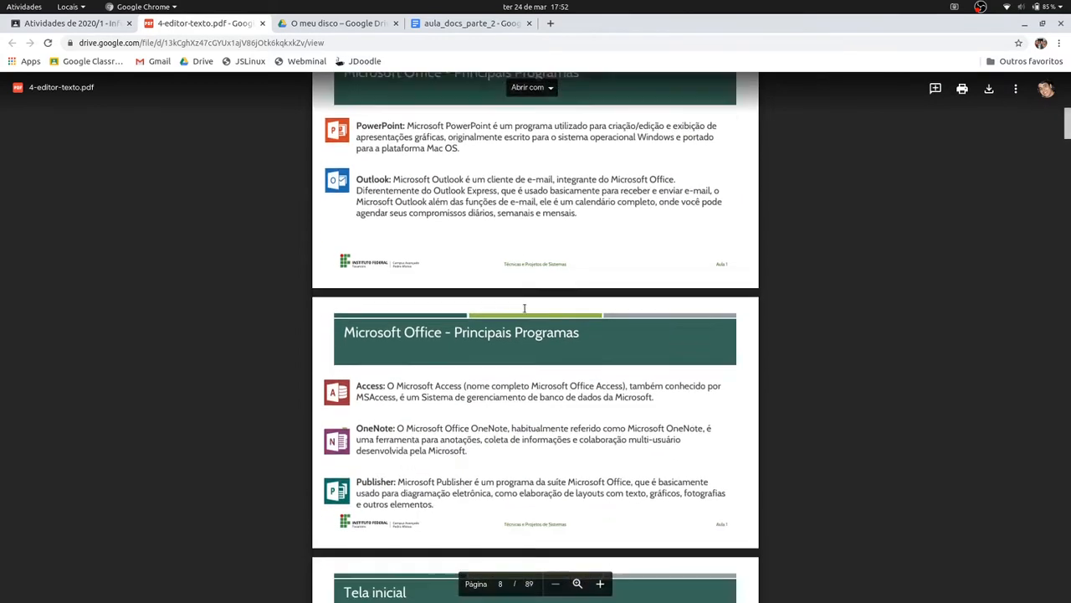
pyautogui.scroll(-20, 544, 318)
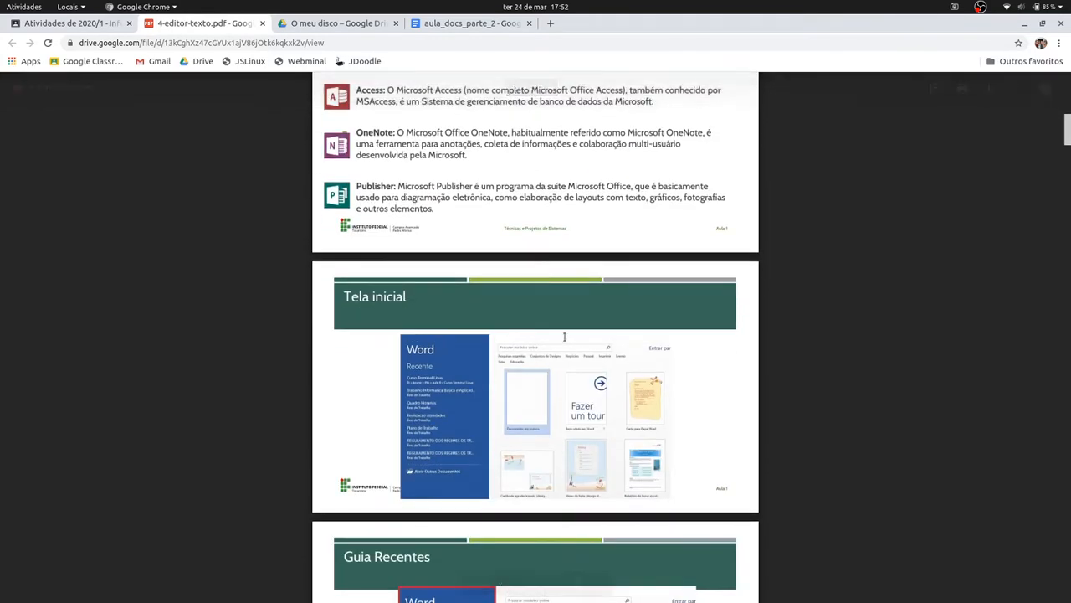
pyautogui.scroll(-8, 577, 330)
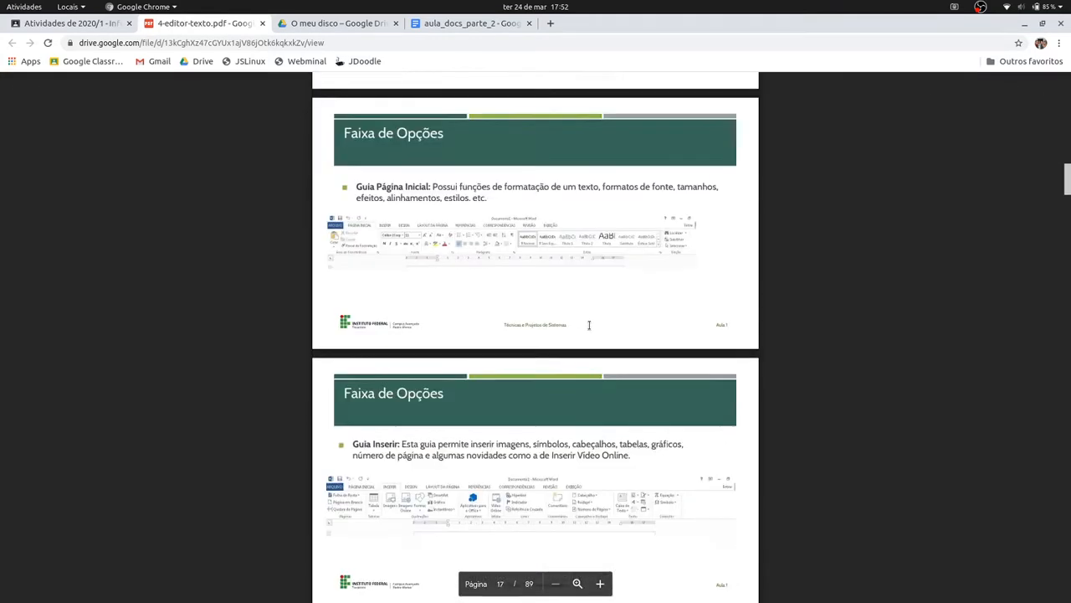
pyautogui.scroll(-12, 590, 324)
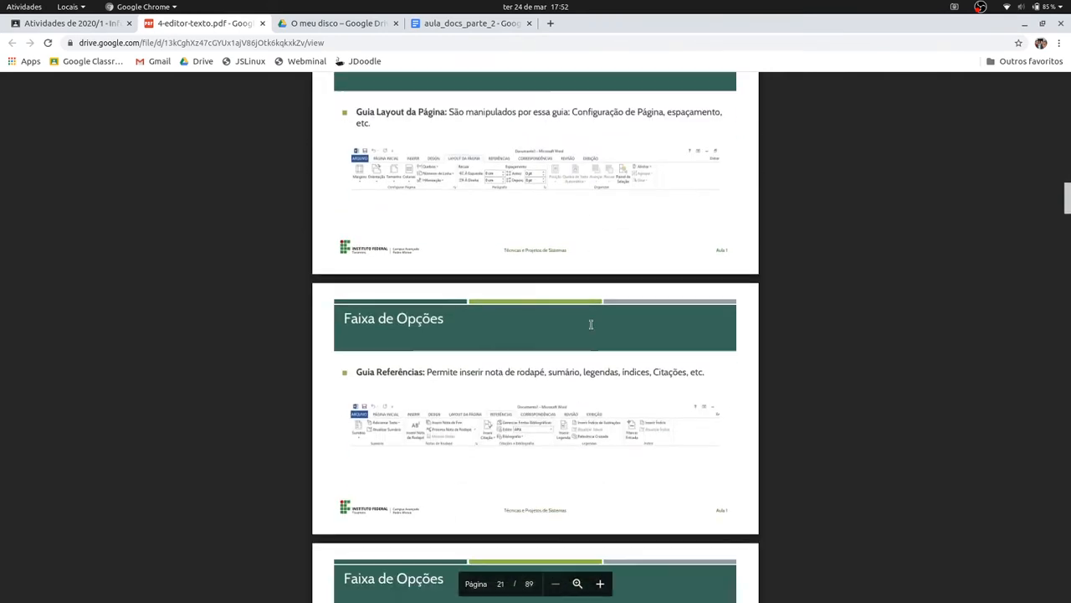
pyautogui.scroll(-20, 590, 316)
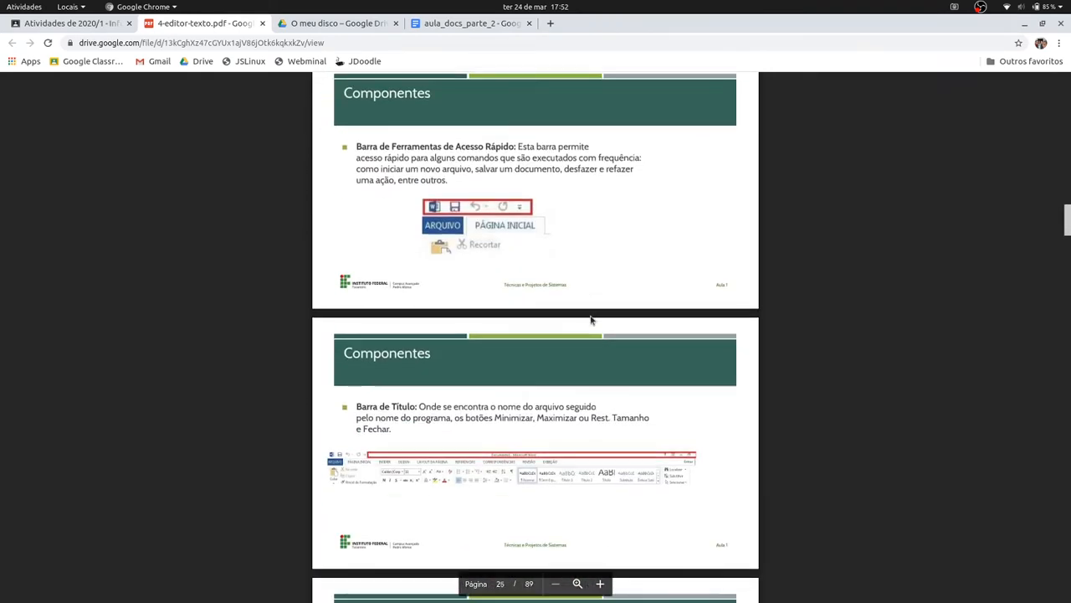
pyautogui.scroll(-20, 591, 317)
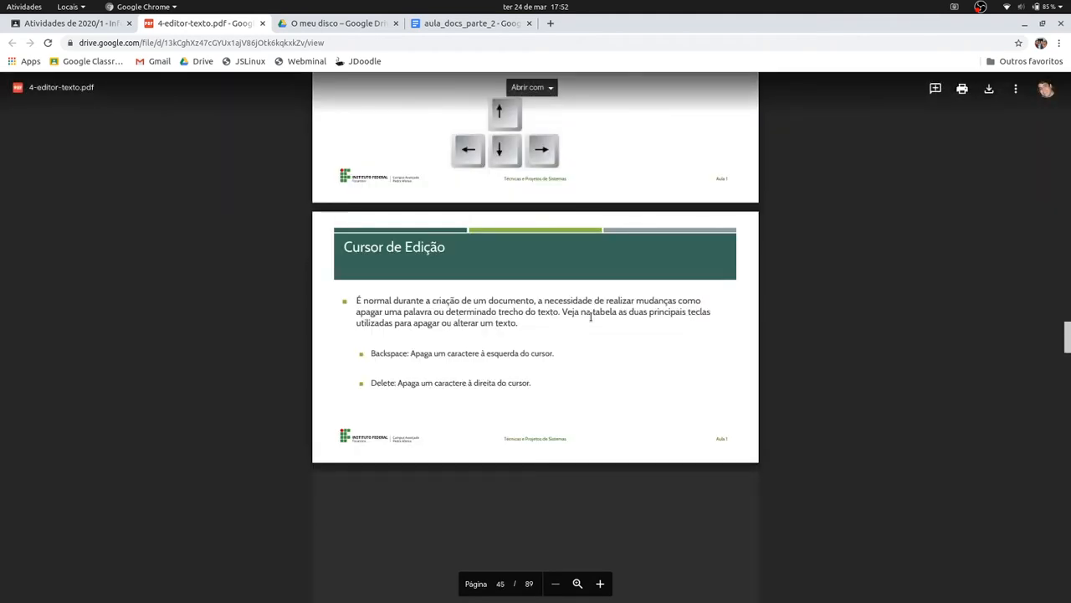
pyautogui.scroll(-3, 590, 316)
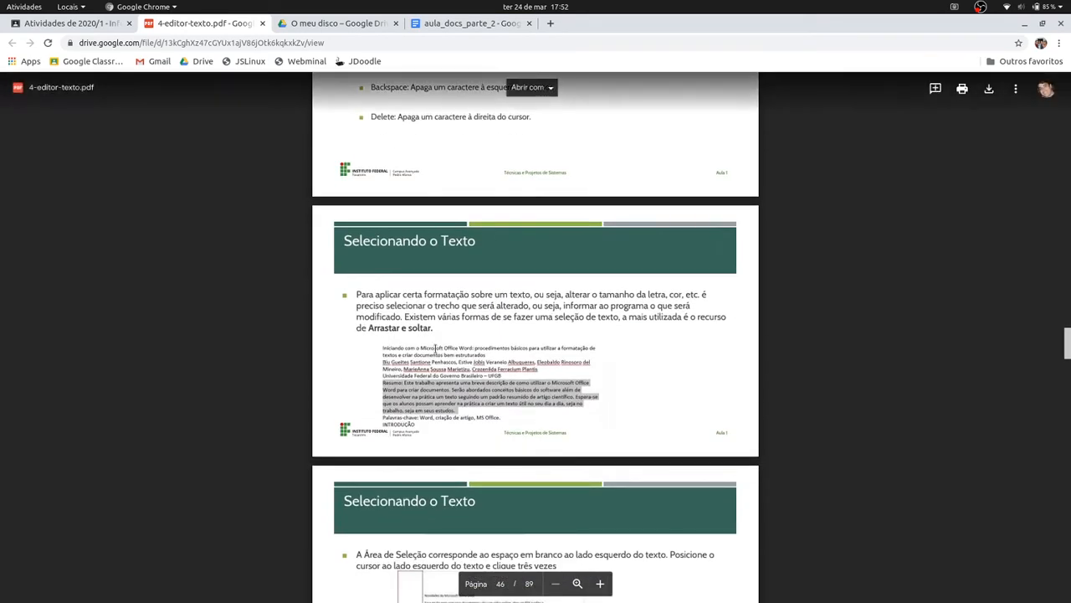
pyautogui.scroll(-1, 492, 332)
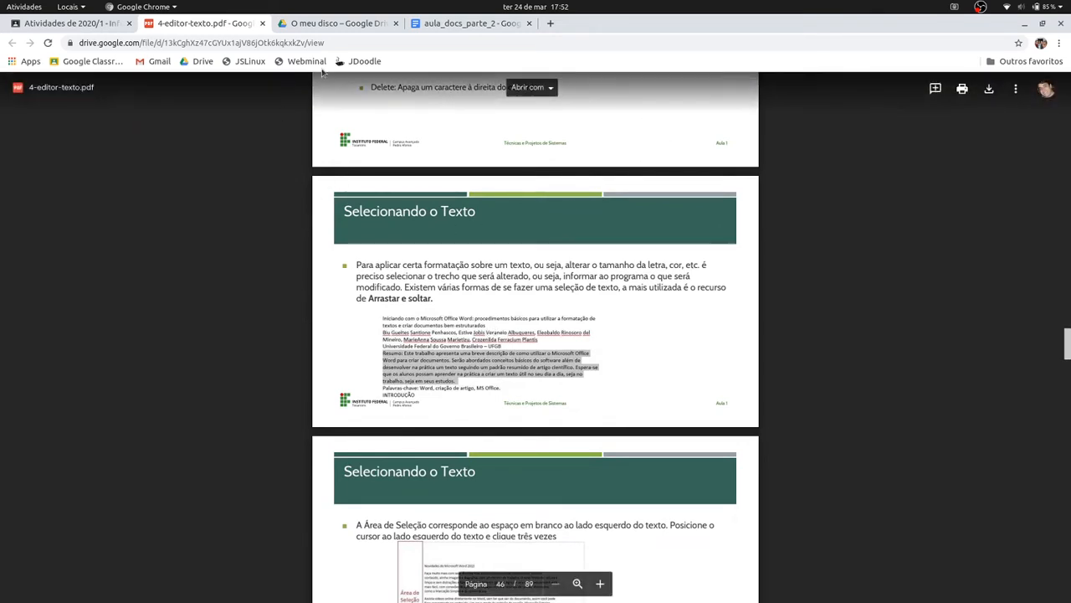
# Open the aula_docs.txt attachment of Aula 4 in Google Classroom and copy its entire text
pyautogui.click(61, 22)
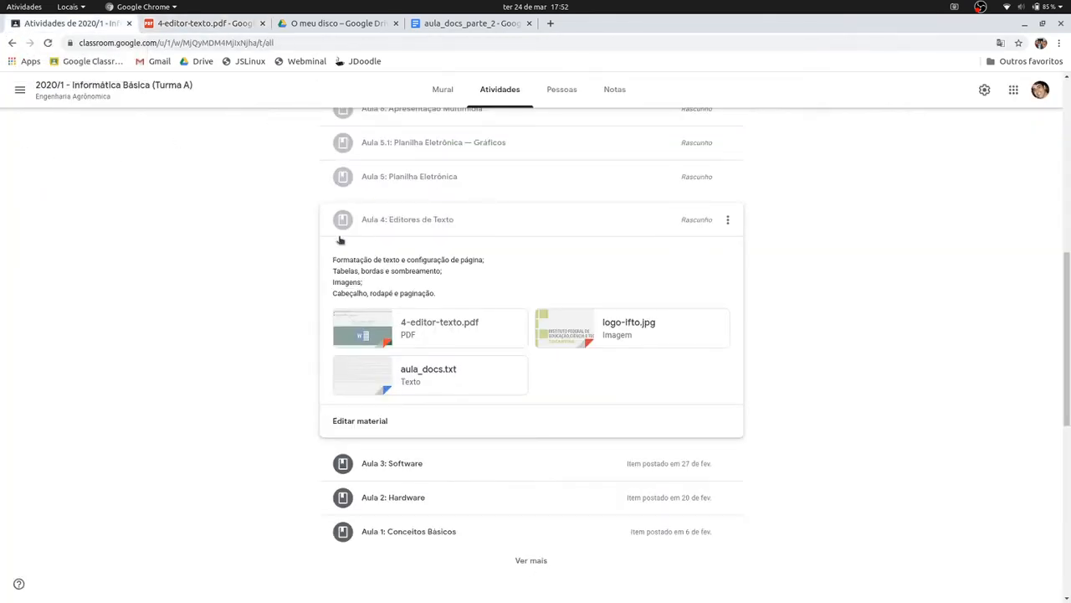
pyautogui.click(378, 374)
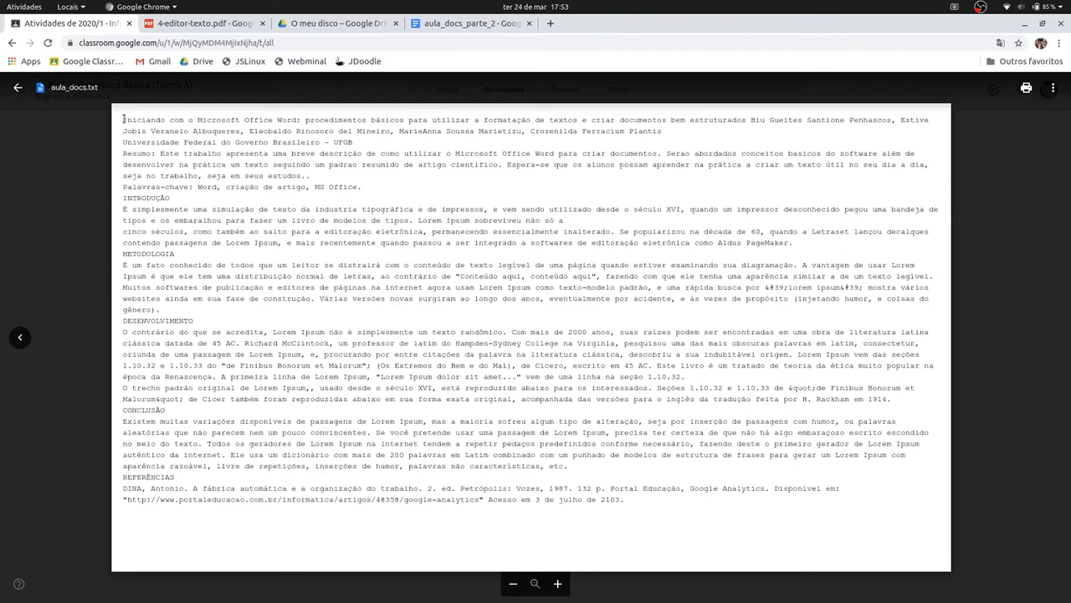
pyautogui.moveTo(123, 118); pyautogui.dragTo(630, 510)
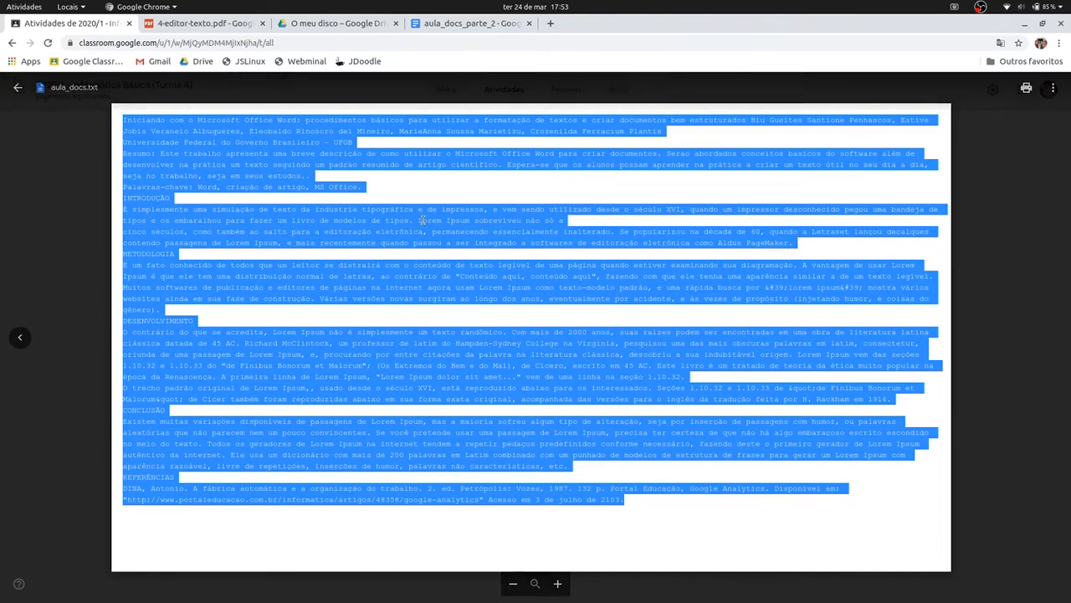
pyautogui.rightClick(345, 220)
pyautogui.click(370, 224)
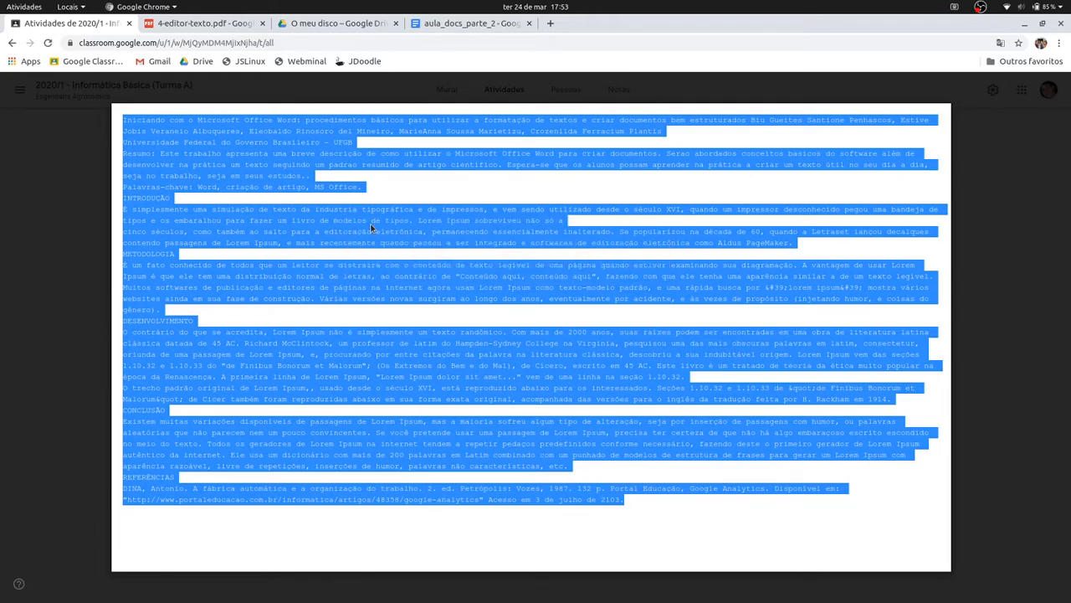
# Paste the copied text into the aula_docs_parte_2 document and look over its first page
pyautogui.click(483, 26)
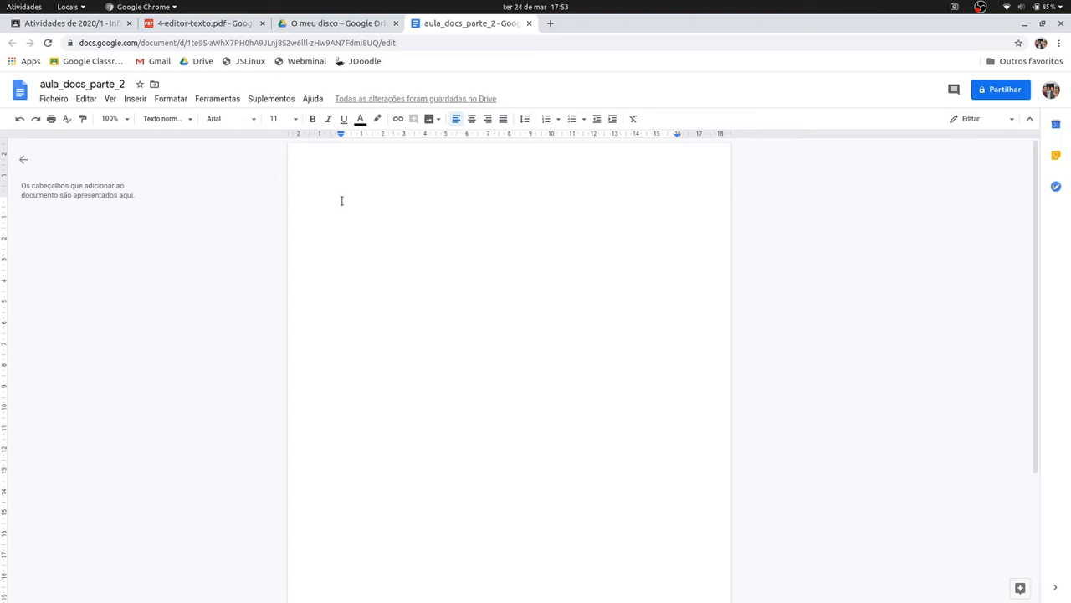
pyautogui.rightClick(341, 201)
pyautogui.click(371, 248)
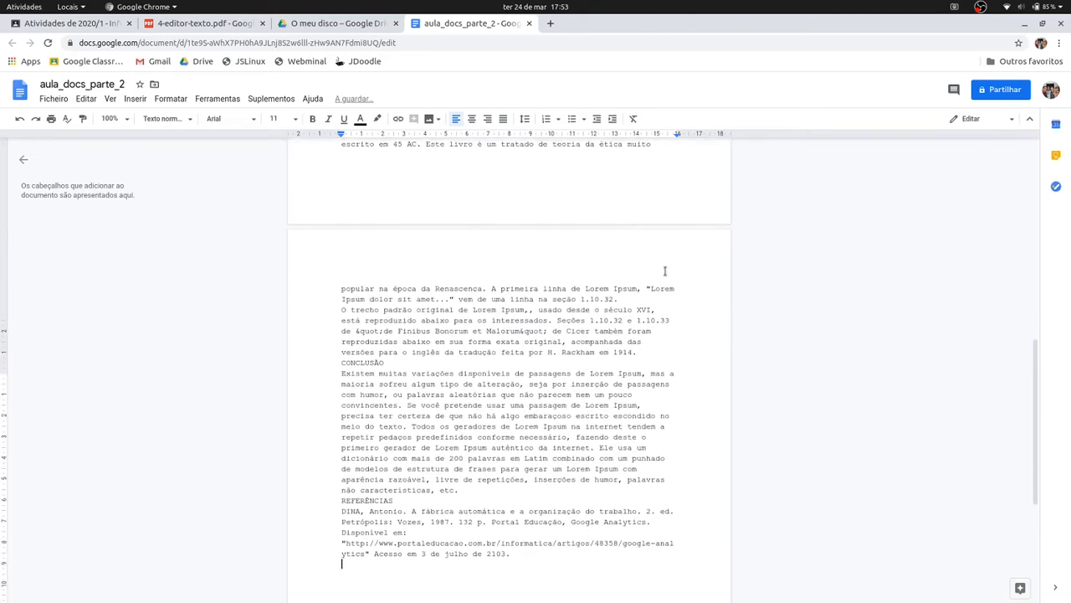
pyautogui.scroll(15, 628, 438)
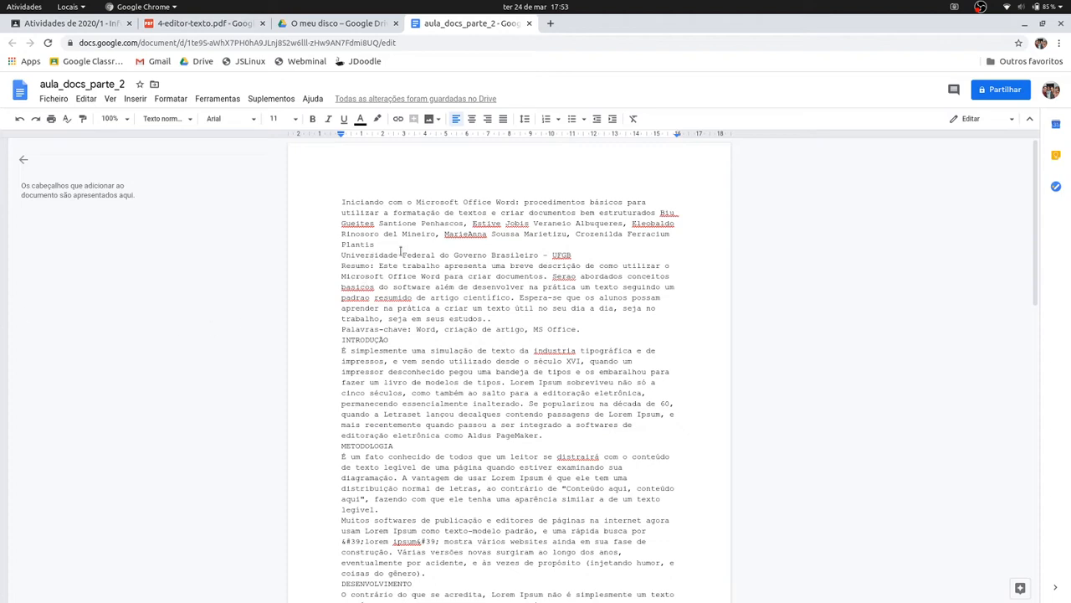
pyautogui.click(457, 211)
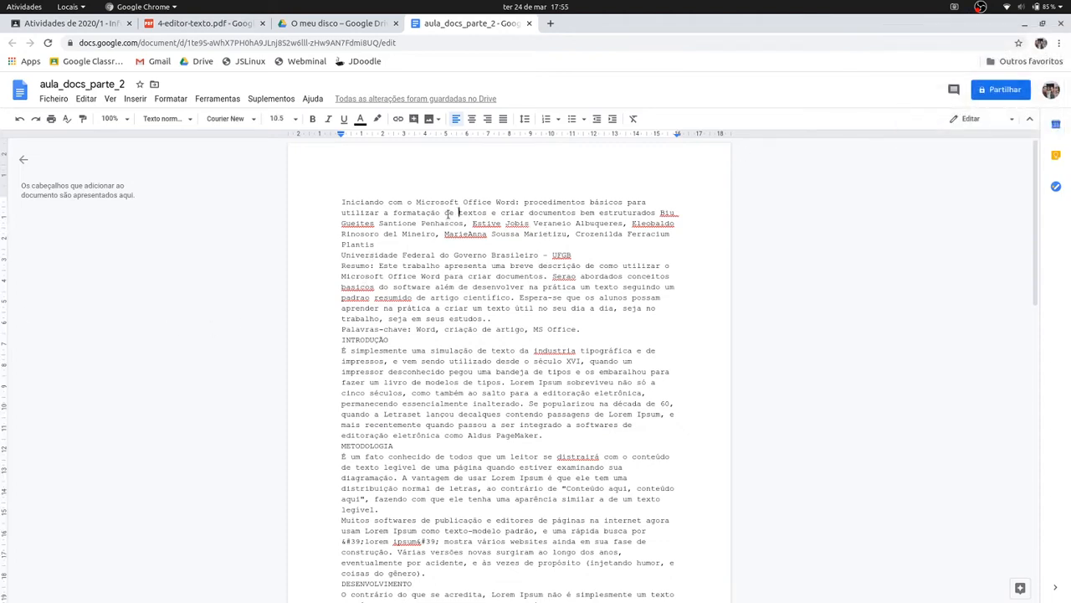
pyautogui.scroll(-2, 351, 263)
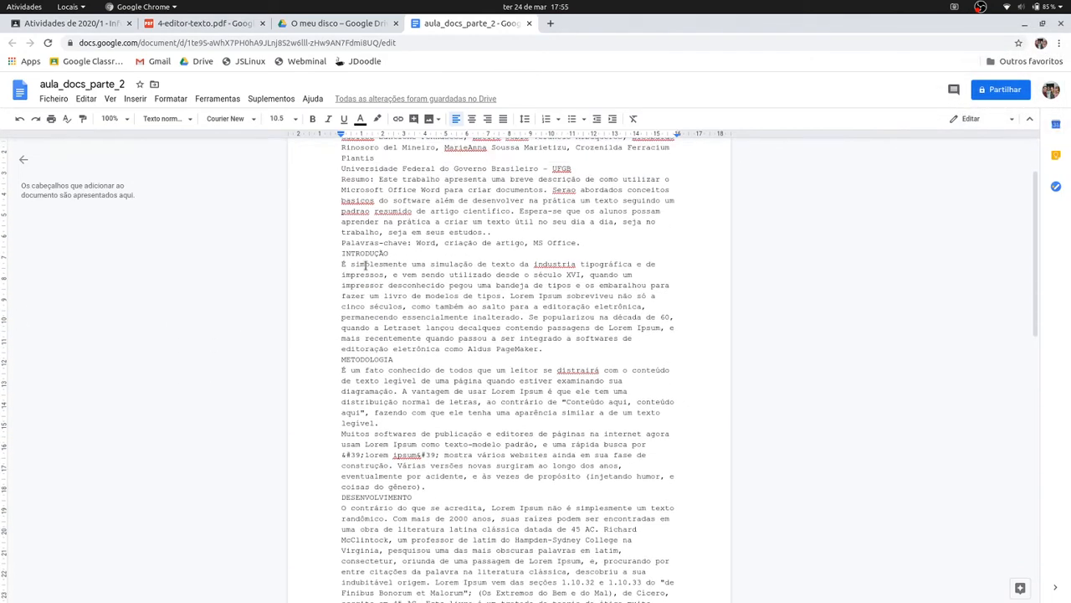
pyautogui.scroll(2, 352, 264)
# Check the Selecionando o Texto slide, and practise selecting the Universidade Federal line and the Resumo paragraph in aula_docs_parte_2
pyautogui.click(160, 25)
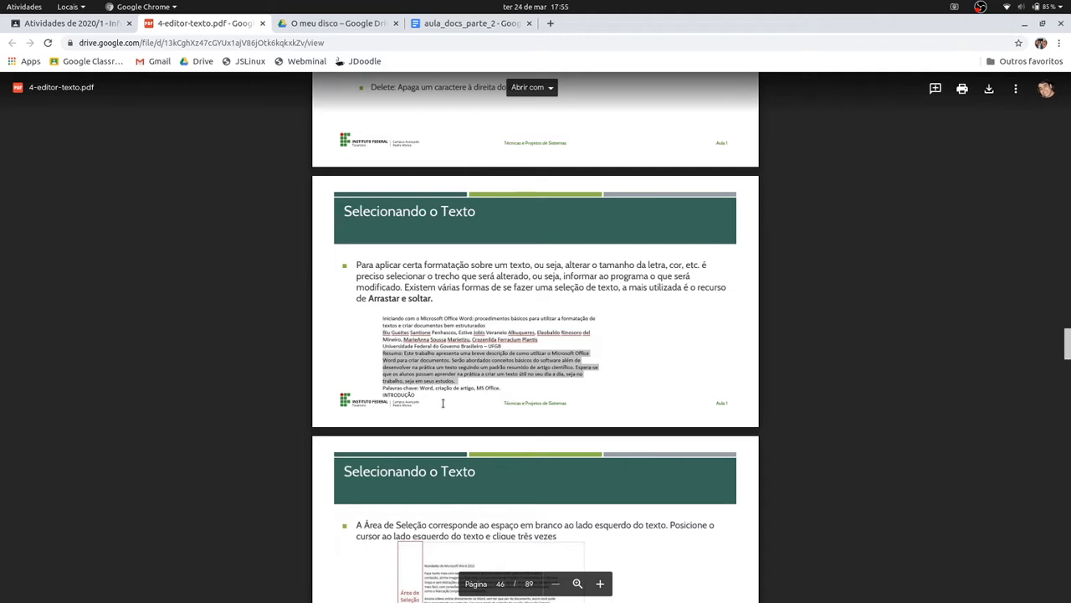
pyautogui.scroll(-1, 442, 404)
pyautogui.click(443, 25)
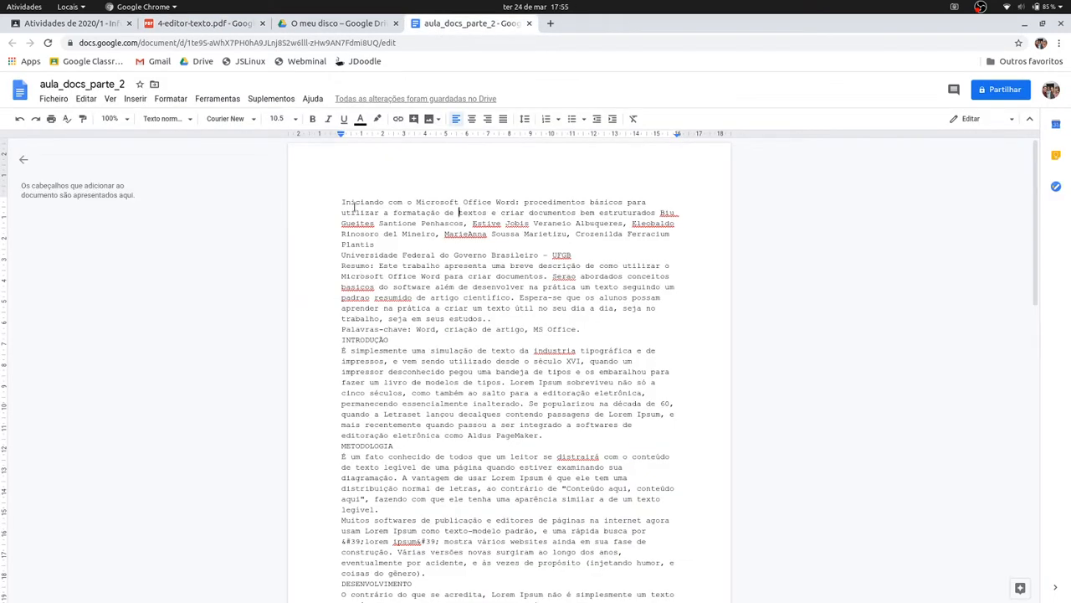
pyautogui.moveTo(341, 201); pyautogui.dragTo(382, 308)
pyautogui.click(389, 318)
pyautogui.moveTo(499, 319); pyautogui.dragTo(306, 257)
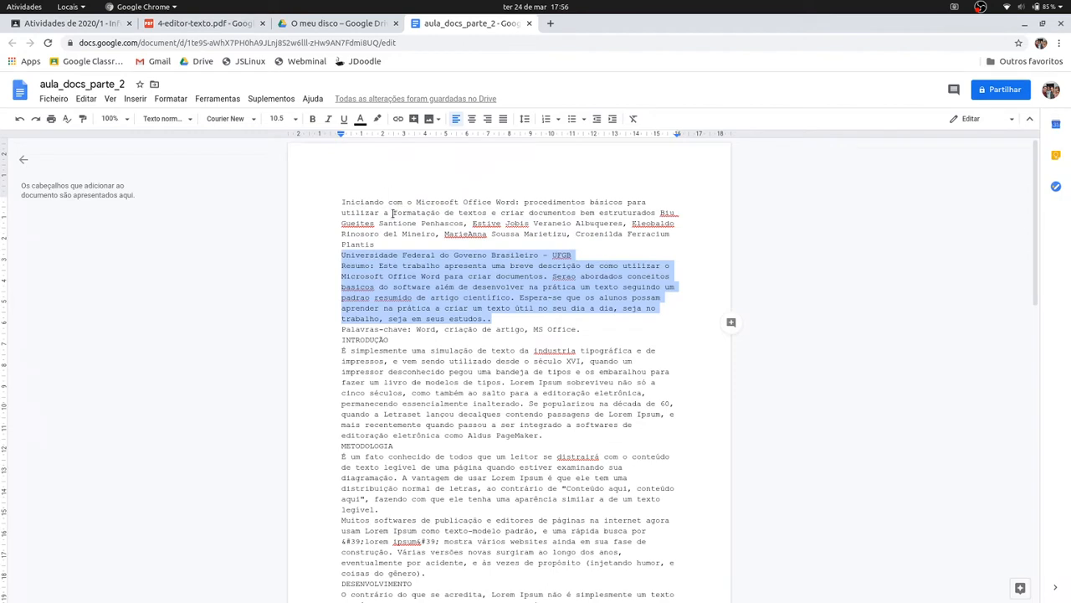
pyautogui.click(335, 202)
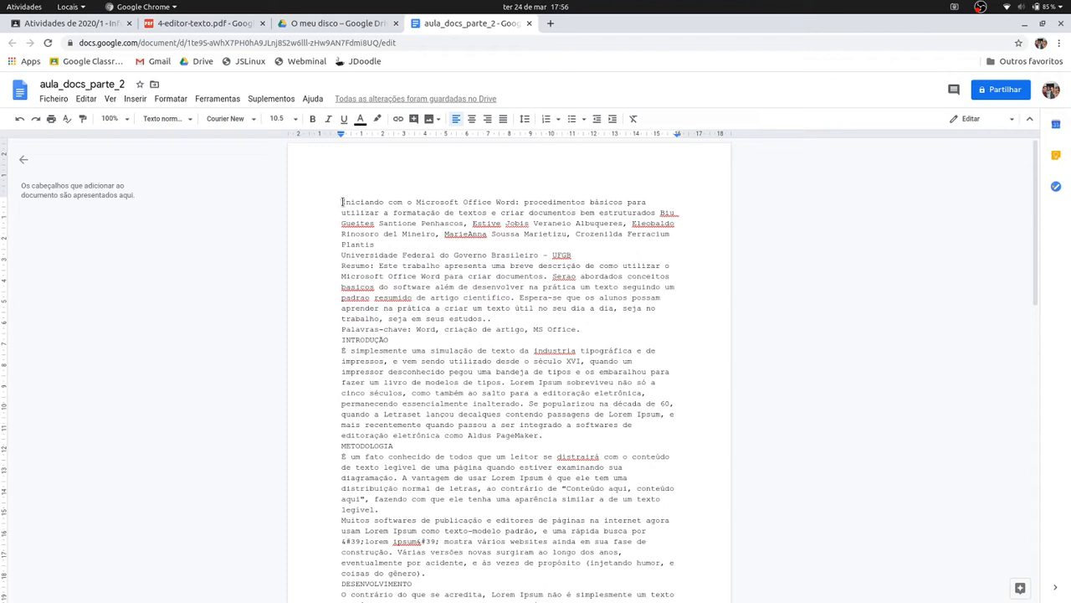
# Apply bold to the opening paragraph starting with "Iniciando com o Microsoft Office Word" and remove it again
pyautogui.click(312, 118)
pyautogui.click(318, 124)
pyautogui.moveTo(341, 203); pyautogui.dragTo(559, 243)
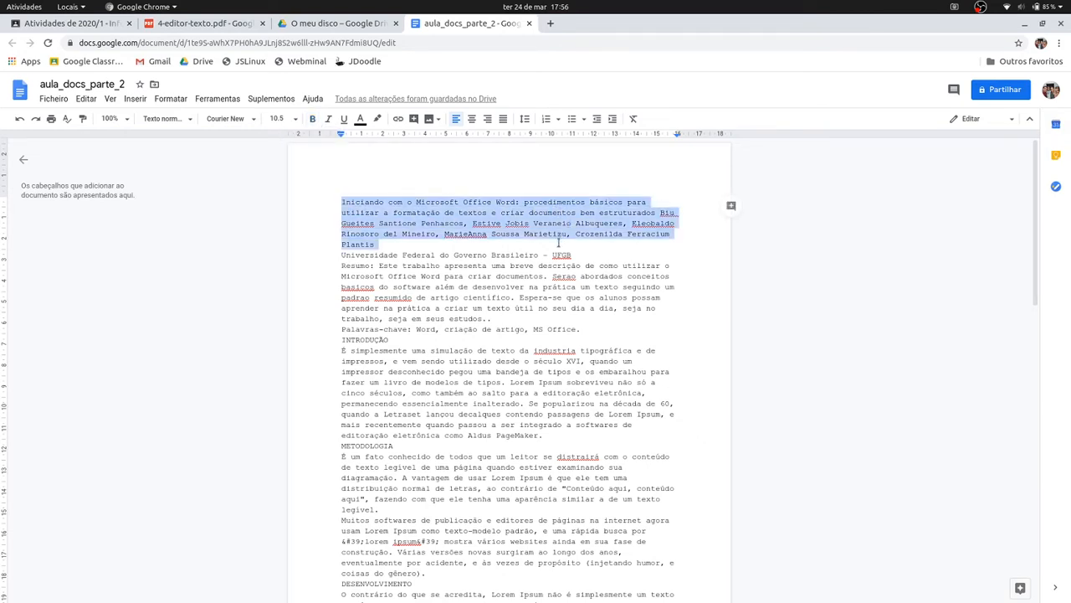
pyautogui.click(319, 119)
pyautogui.click(481, 244)
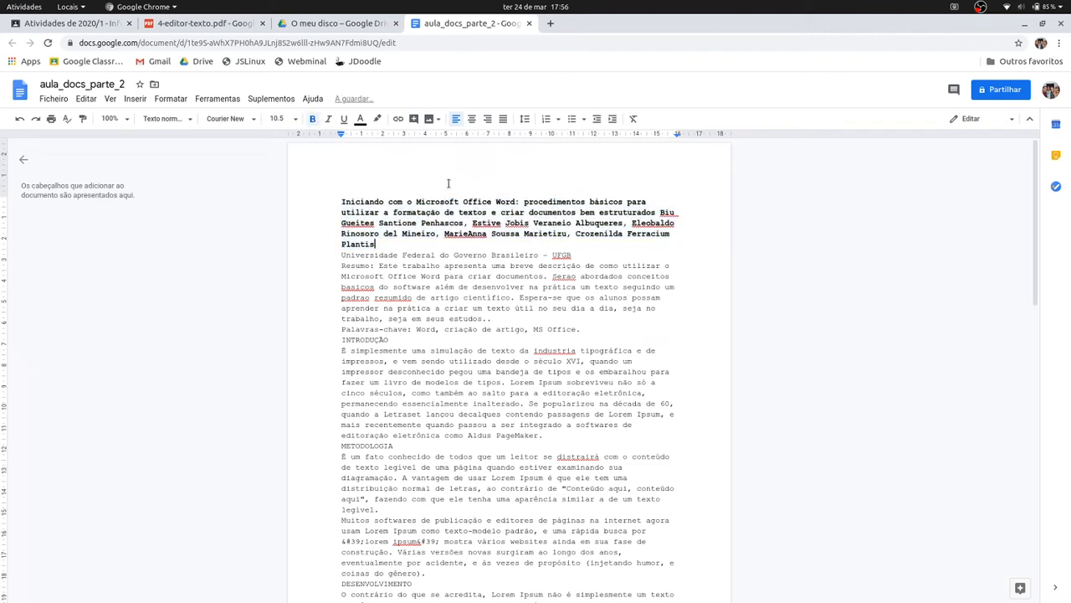
pyautogui.tripleClick(392, 211)
pyautogui.click(402, 240)
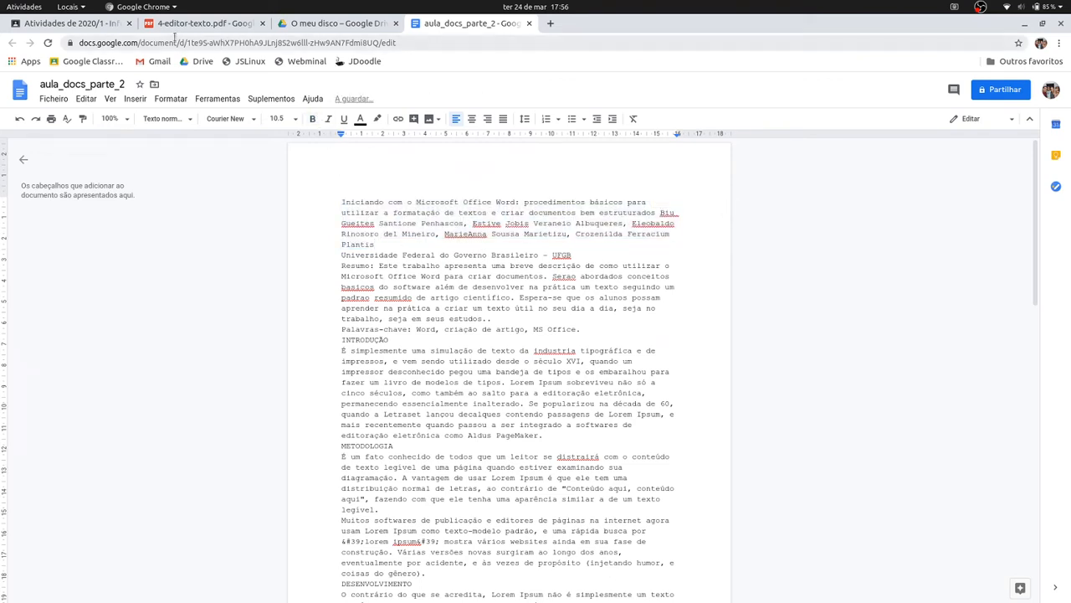
# Review the Formatação: Alinhamento slide in 4-editor-texto.pdf and return to the aula_docs_parte_2 document
pyautogui.click(192, 24)
pyautogui.scroll(-5, 561, 298)
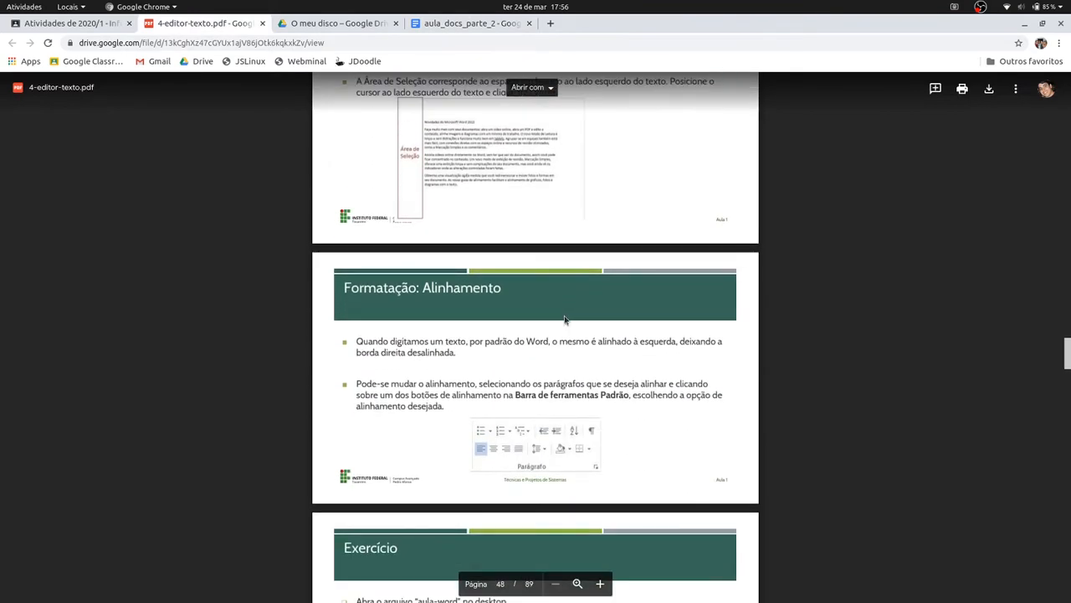
pyautogui.scroll(-1, 565, 316)
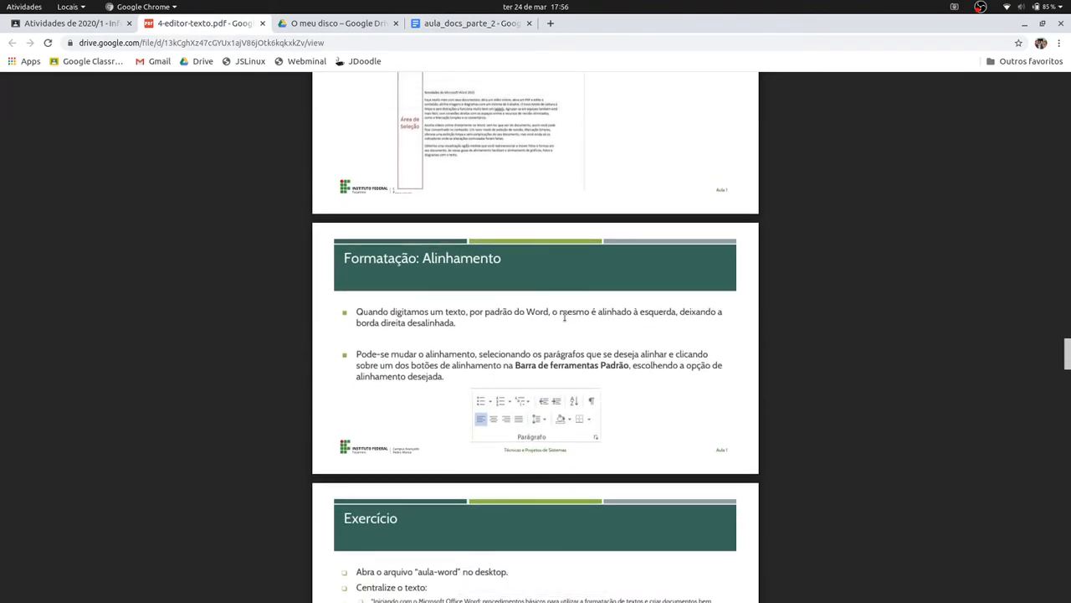
pyautogui.click(493, 21)
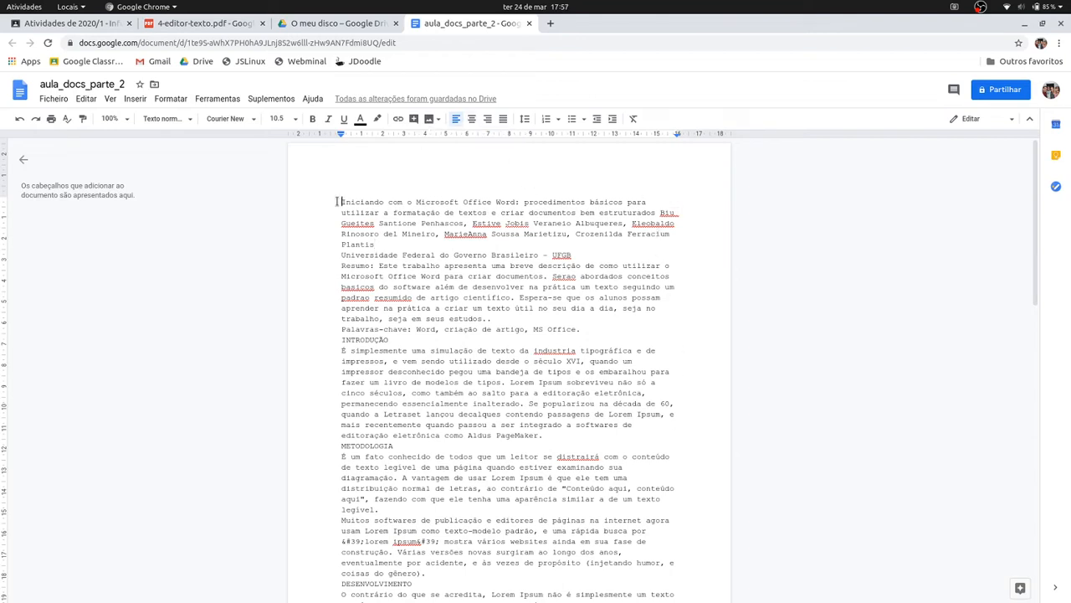
# Practise selecting a long stretch of the text down to the end of the first page, and clear the selection
pyautogui.moveTo(337, 202); pyautogui.dragTo(757, 556)
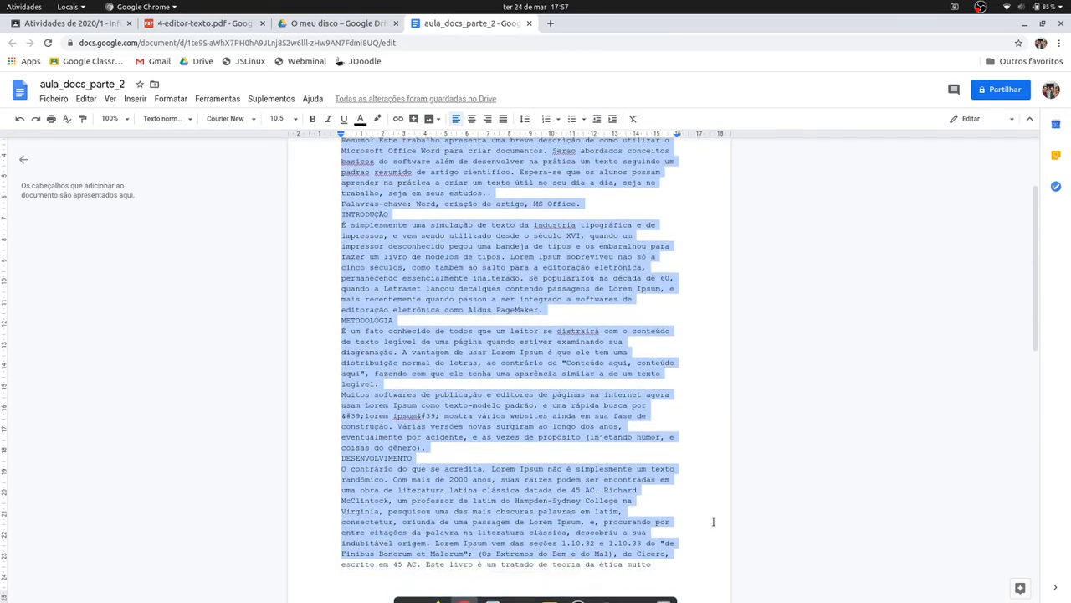
pyautogui.scroll(-2, 712, 519)
pyautogui.scroll(-1, 509, 383)
pyautogui.click(498, 339)
pyautogui.scroll(5, 502, 333)
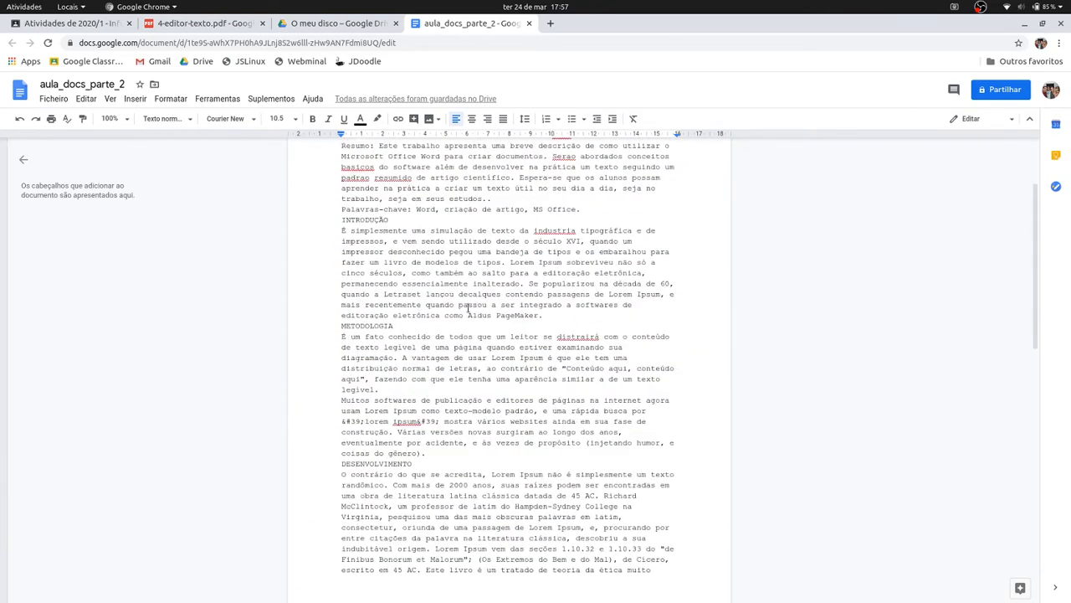
pyautogui.moveTo(341, 191); pyautogui.dragTo(973, 599)
pyautogui.scroll(-3, 630, 436)
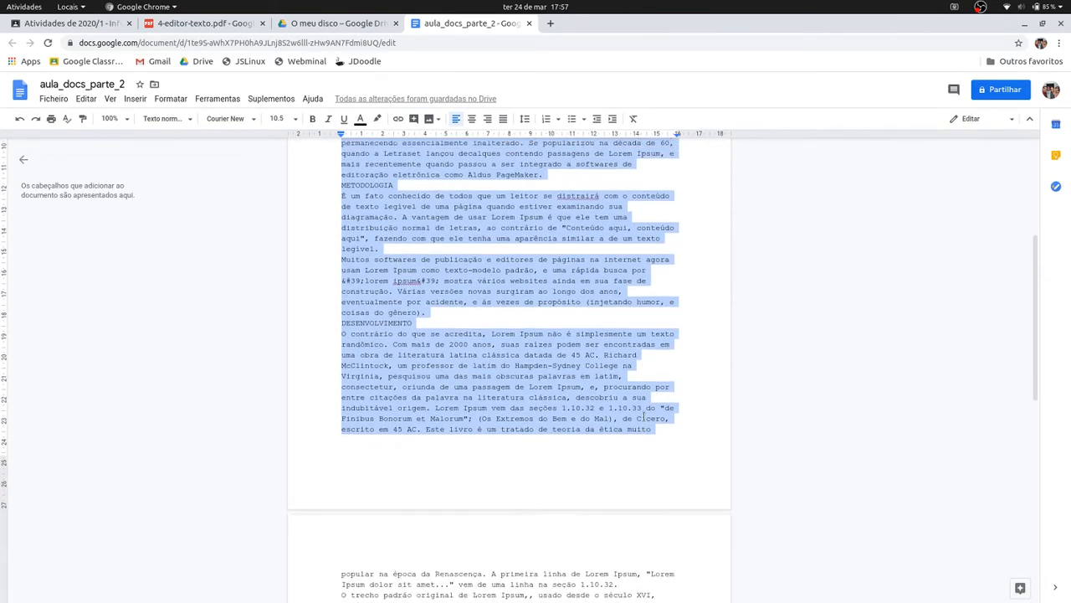
pyautogui.scroll(6, 586, 431)
pyautogui.click(384, 286)
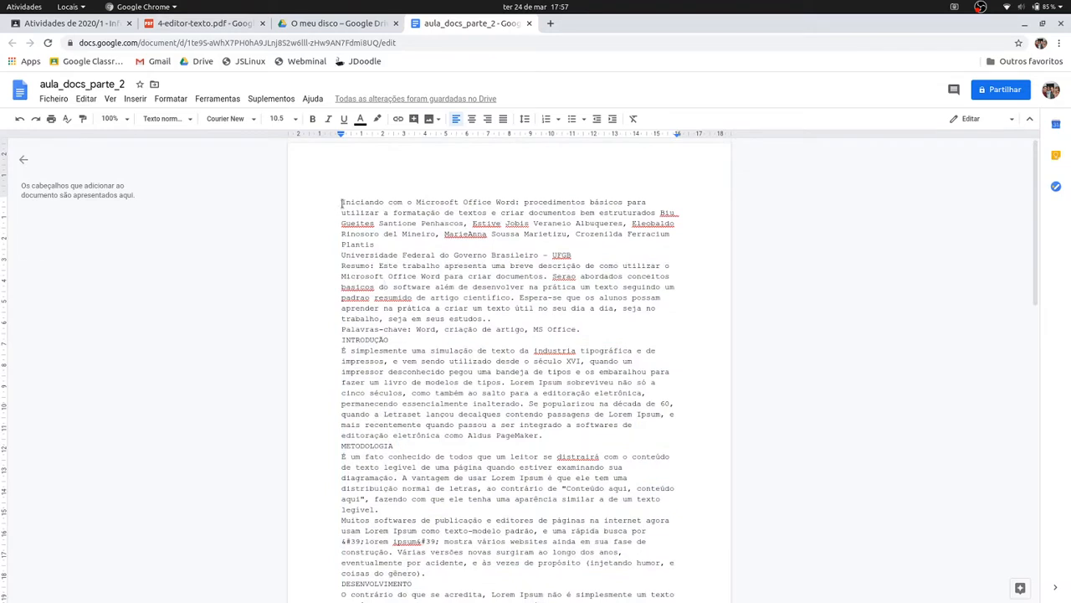
# Select the entire document text at once and clear the selection, leaving the cursor at the start of the title
pyautogui.moveTo(341, 201); pyautogui.dragTo(466, 345)
pyautogui.click(341, 202)
pyautogui.hotkey('ctrl', 'a')
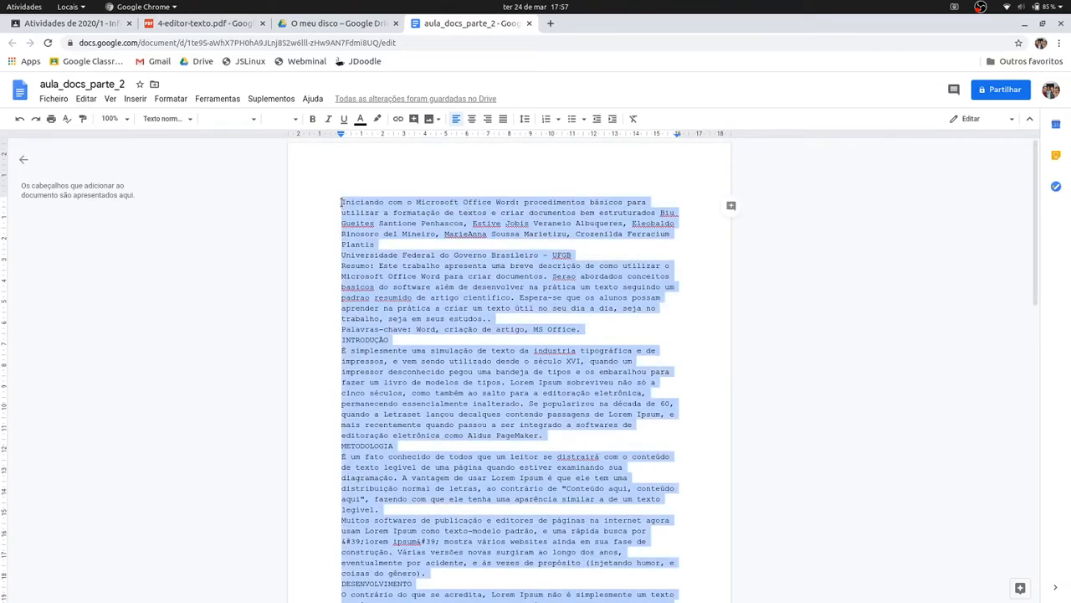
pyautogui.click(342, 202)
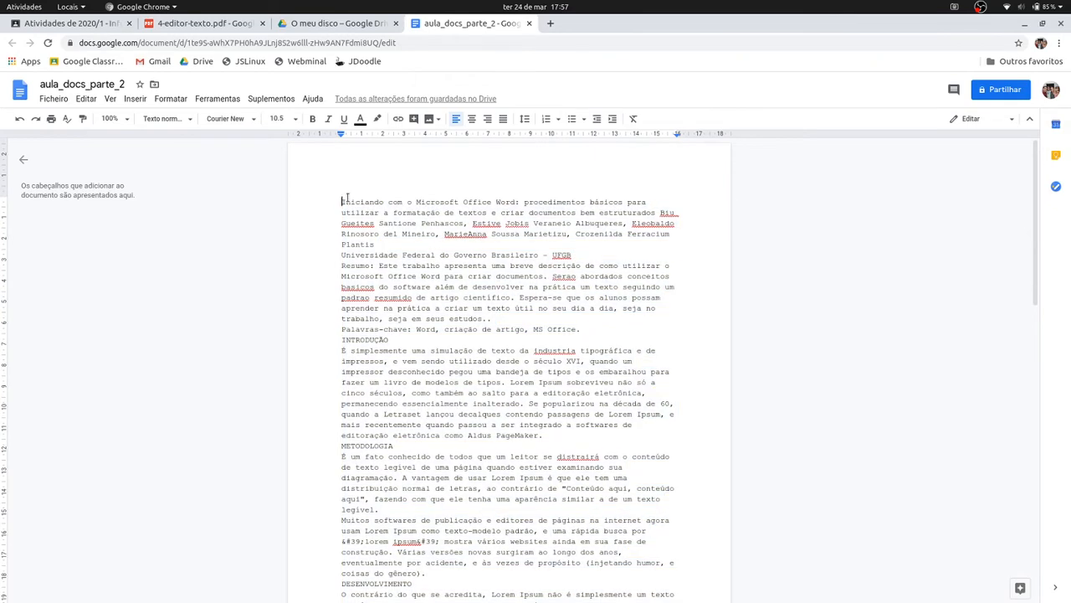
# Select the entire document text and centre it
pyautogui.hotkey('ctrl', 'a')
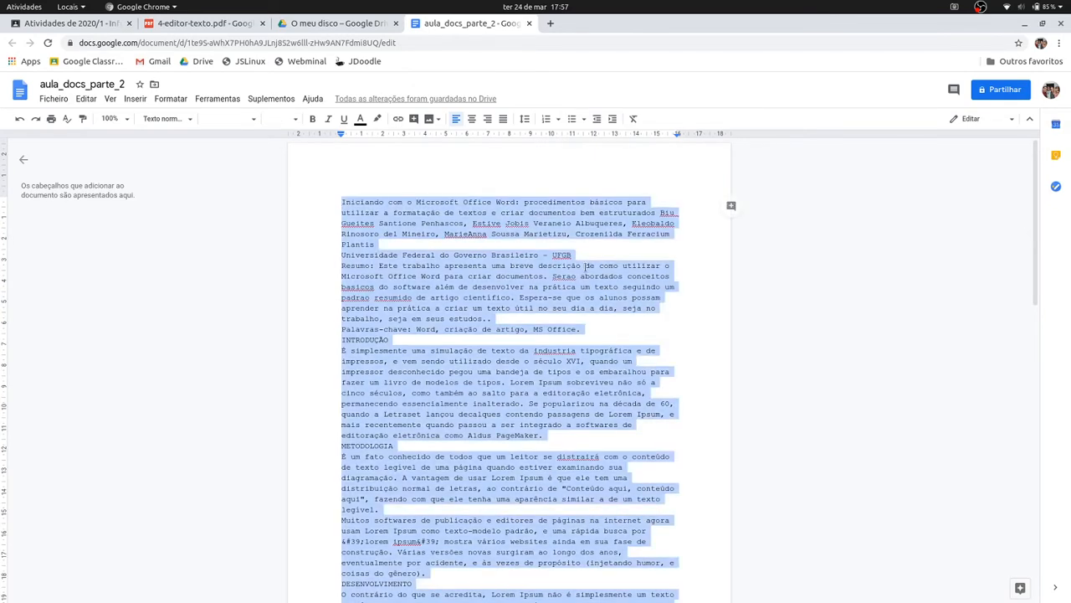
pyautogui.scroll(-12, 578, 360)
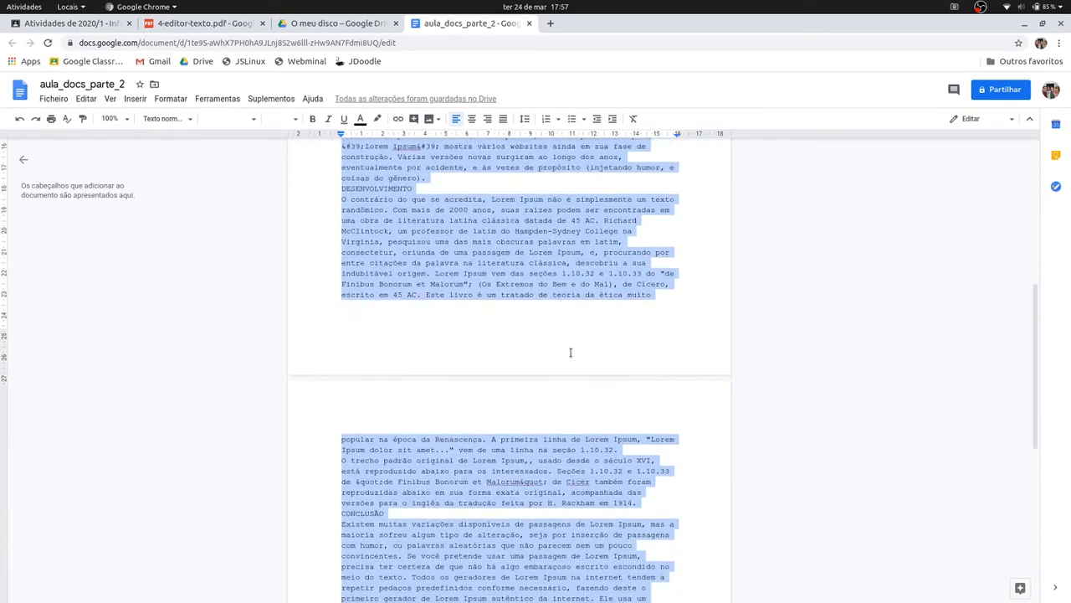
pyautogui.scroll(12, 589, 353)
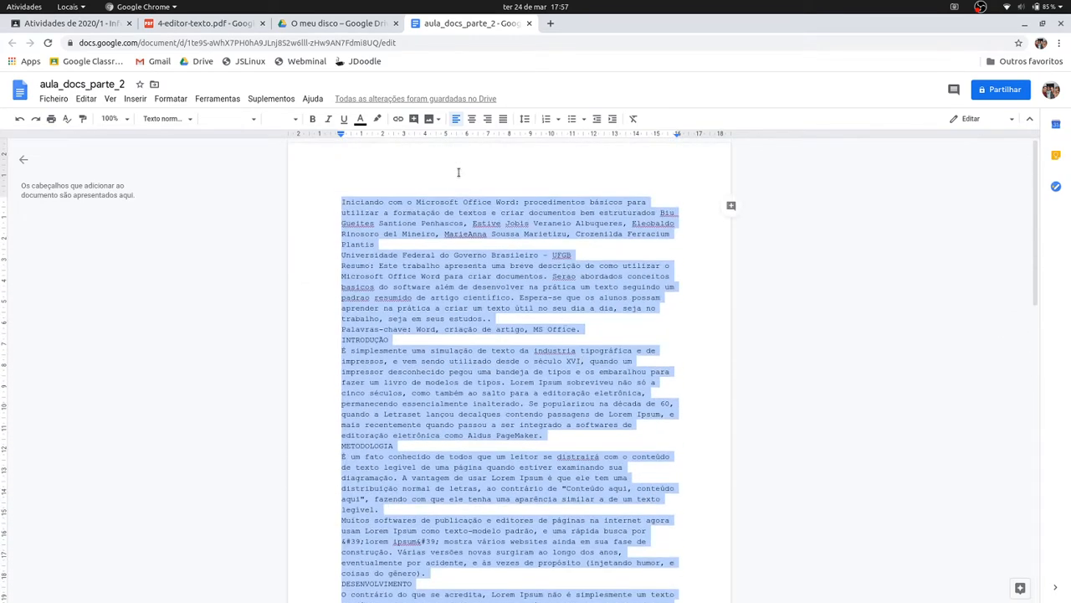
pyautogui.click(471, 123)
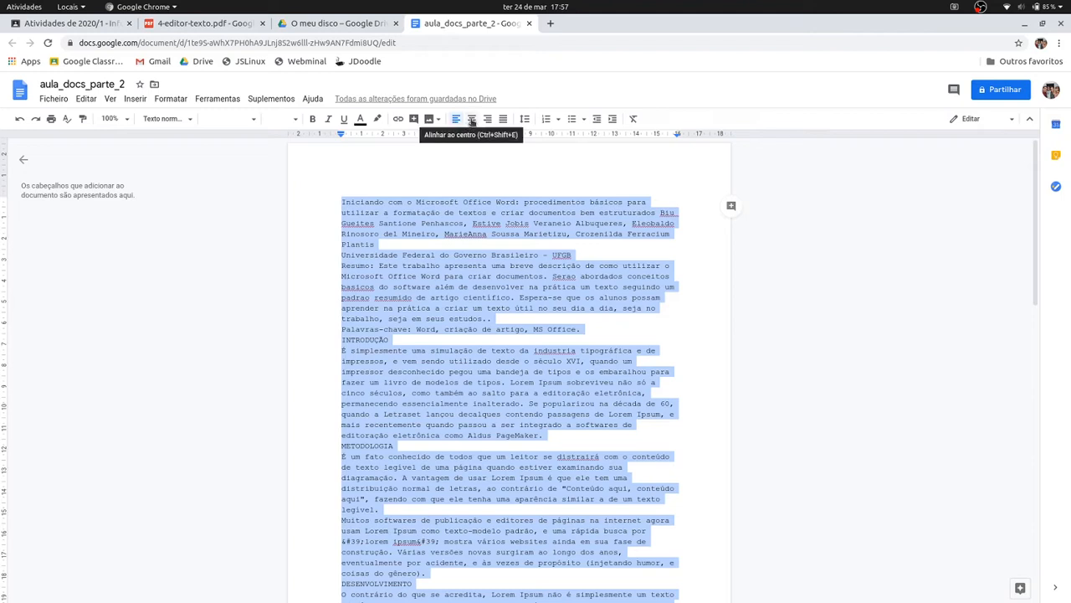
pyautogui.click(471, 119)
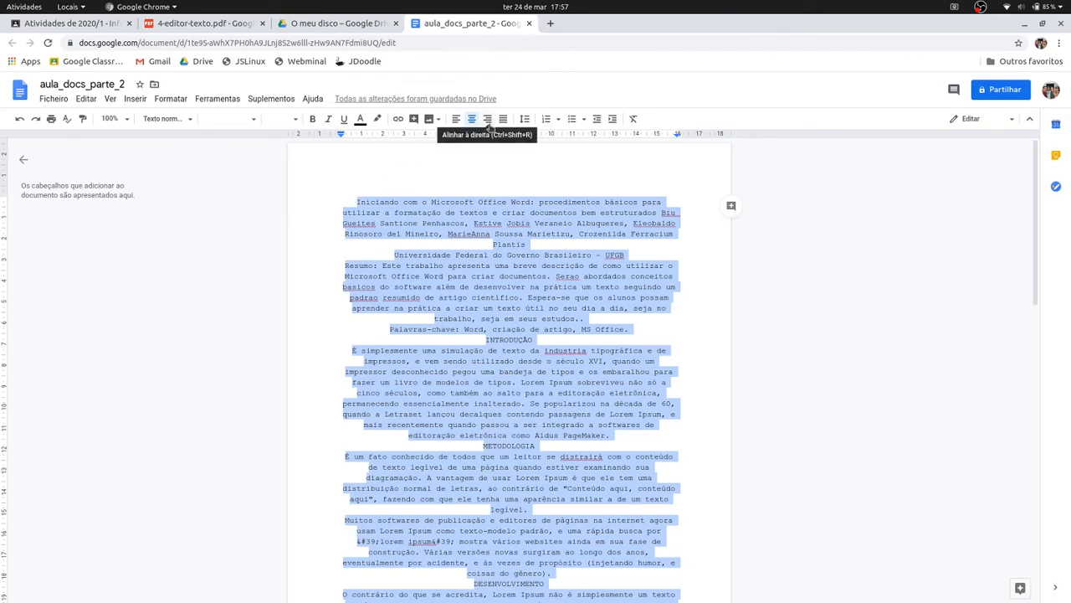
# Right-align the entire document text and check the lines along the right margin
pyautogui.click(487, 120)
pyautogui.click(487, 120)
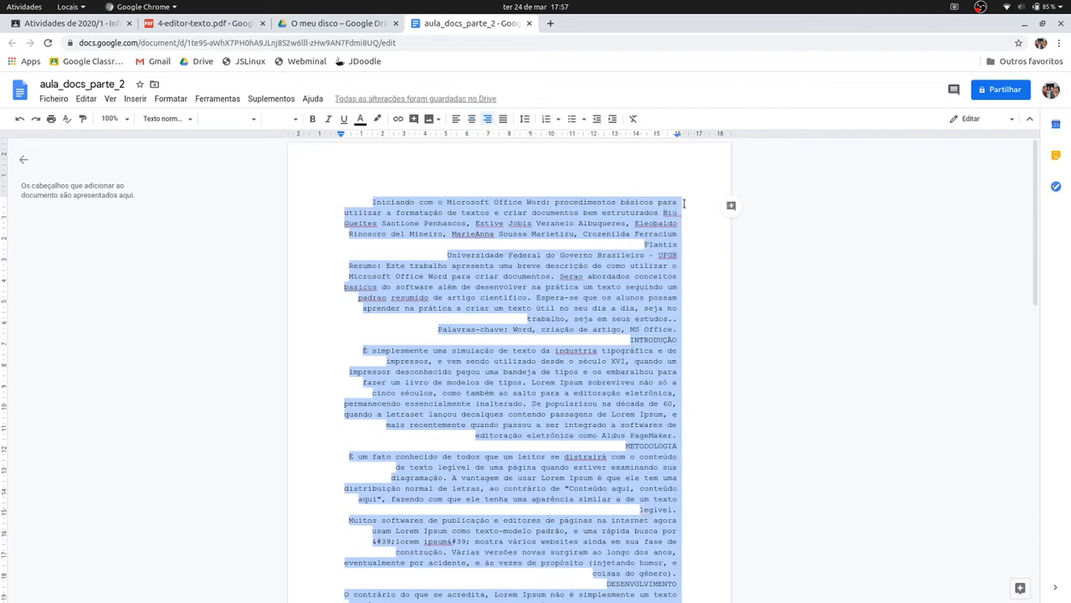
pyautogui.scroll(-3, 678, 499)
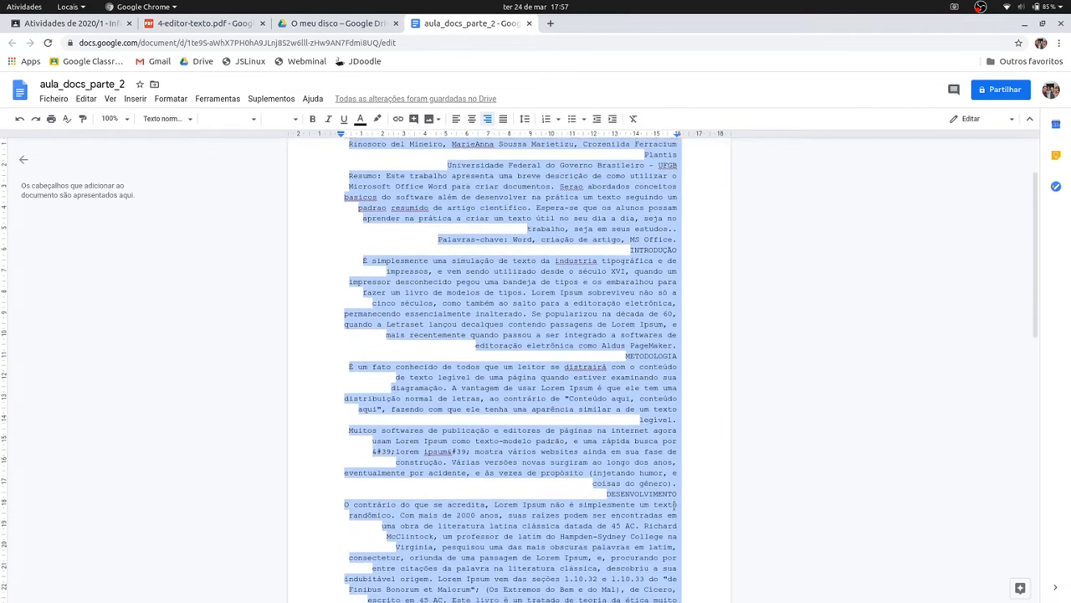
pyautogui.scroll(2, 676, 519)
pyautogui.scroll(3, 676, 519)
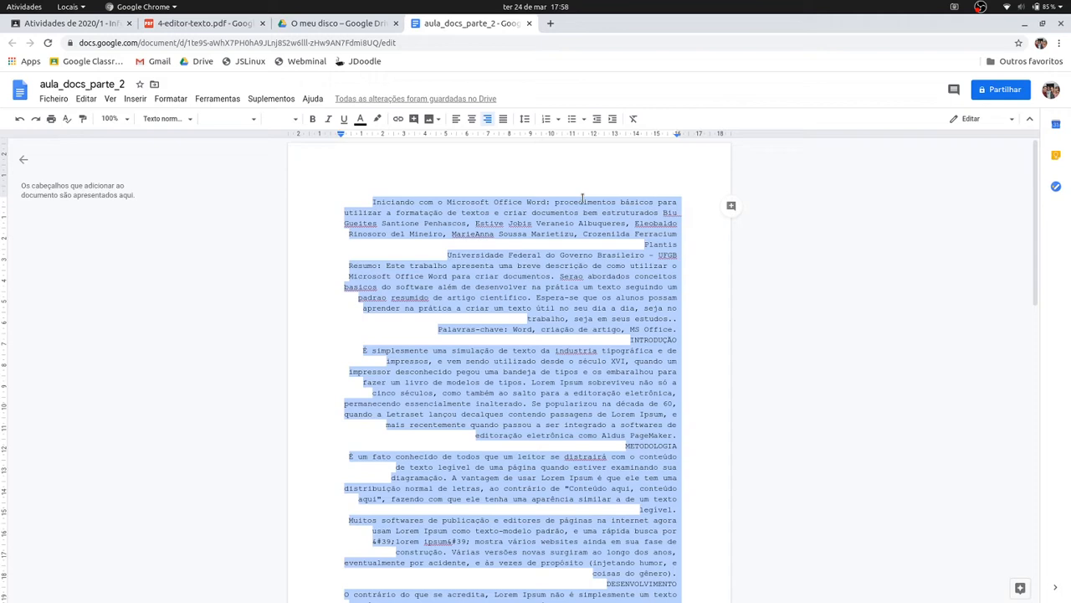
# Justify the entire document text and inspect how the lines fill both margins on each page
pyautogui.click(496, 202)
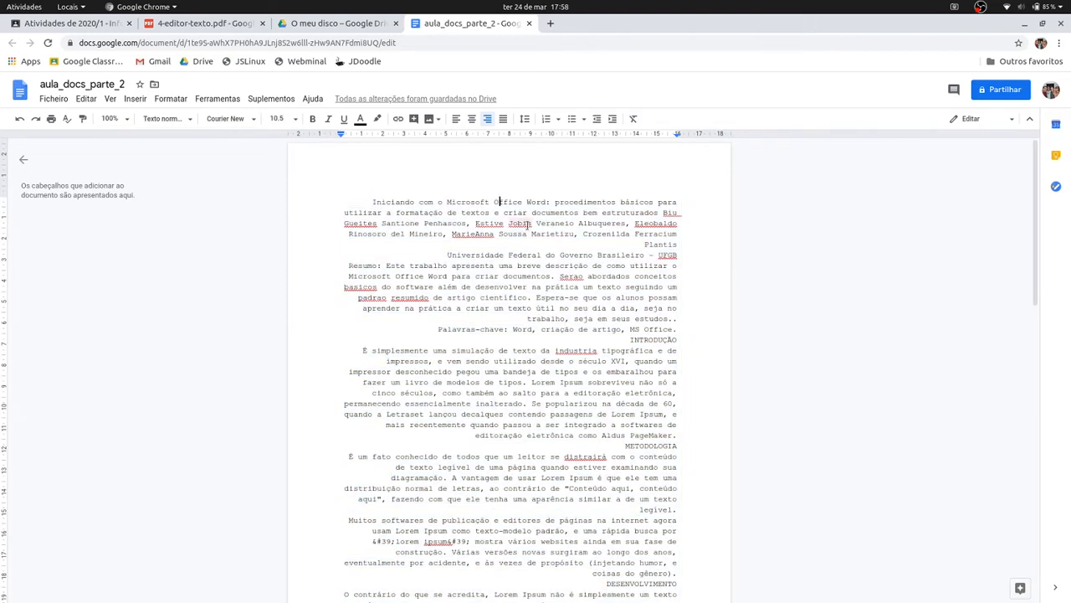
pyautogui.hotkey('ctrl', 'a')
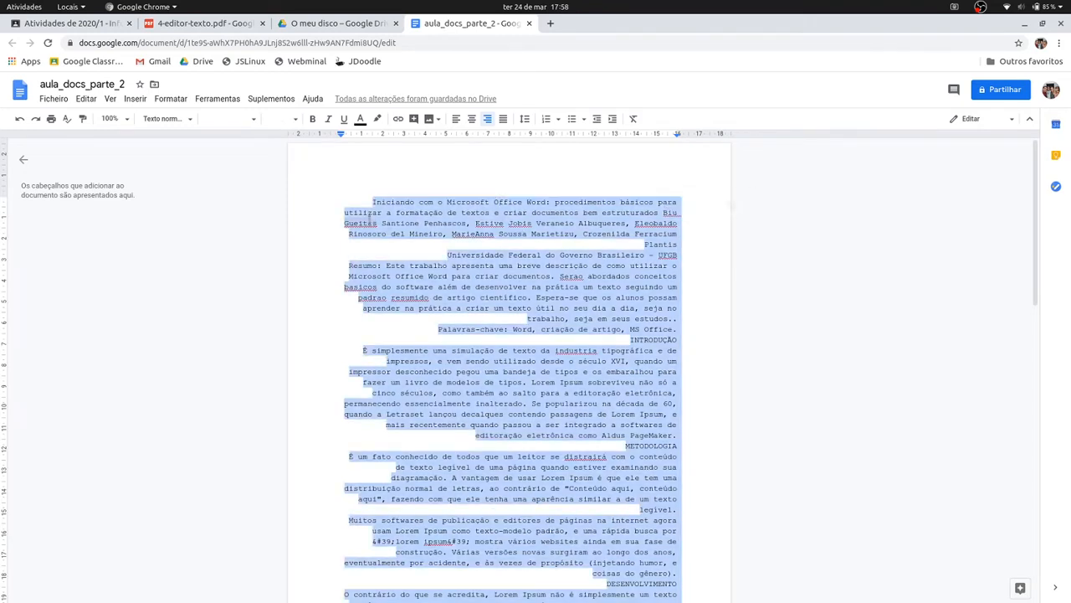
pyautogui.click(502, 119)
pyautogui.click(658, 203)
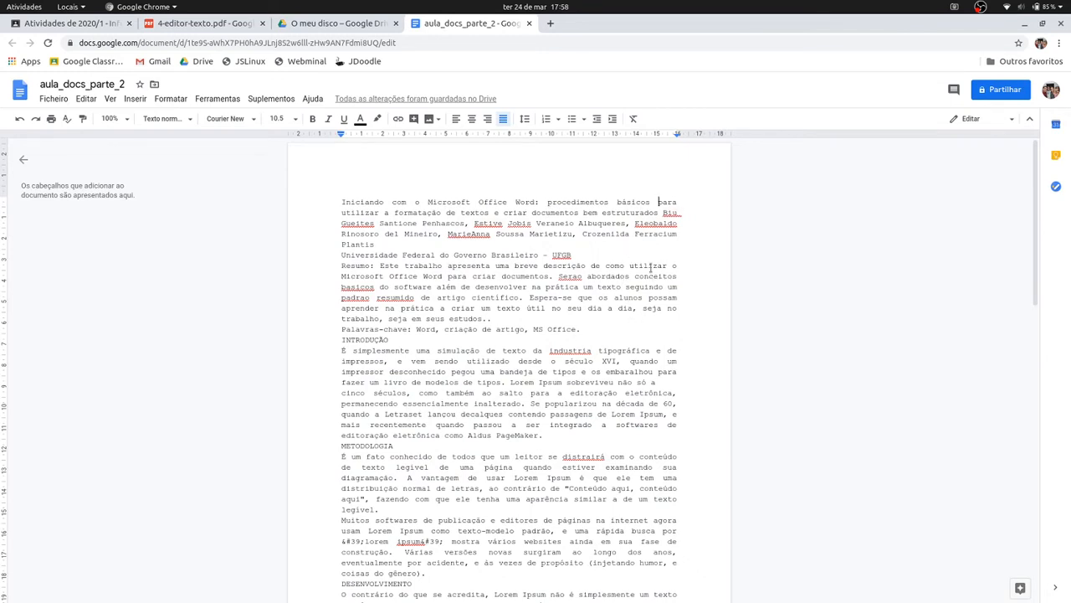
pyautogui.moveTo(625, 270); pyautogui.dragTo(593, 268)
pyautogui.click(543, 288)
pyautogui.moveTo(586, 268); pyautogui.dragTo(591, 268)
pyautogui.scroll(-5, 675, 304)
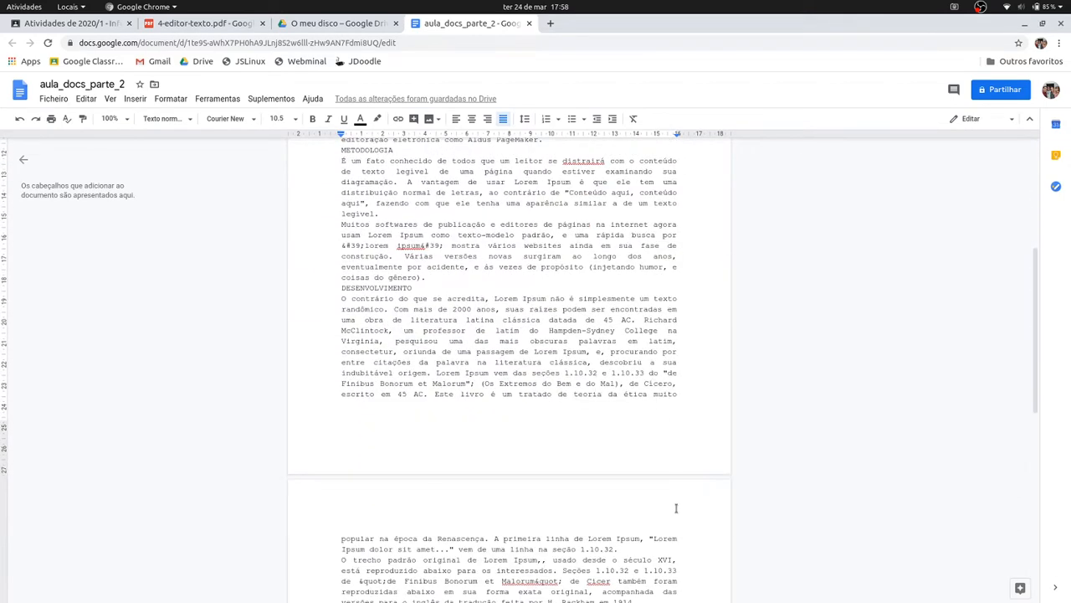
pyautogui.scroll(5, 676, 508)
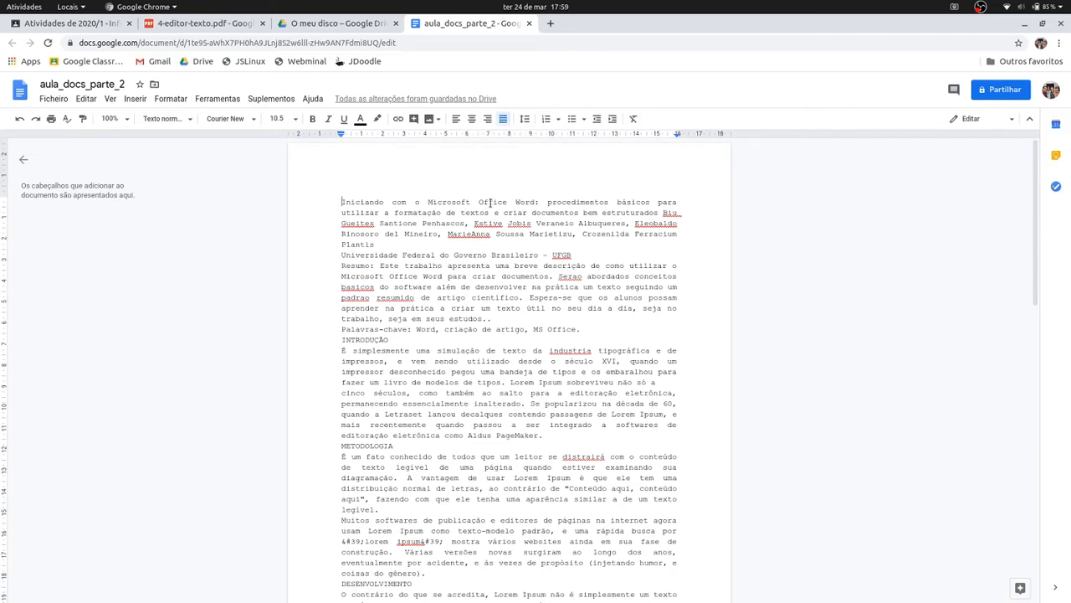
# Select the text from the title to the end of the document, try another alignment, and return it to left alignment
pyautogui.hotkey('ctrl', 'shift', 'End')
pyautogui.hotkey('ctrl', 'shift', 'r')
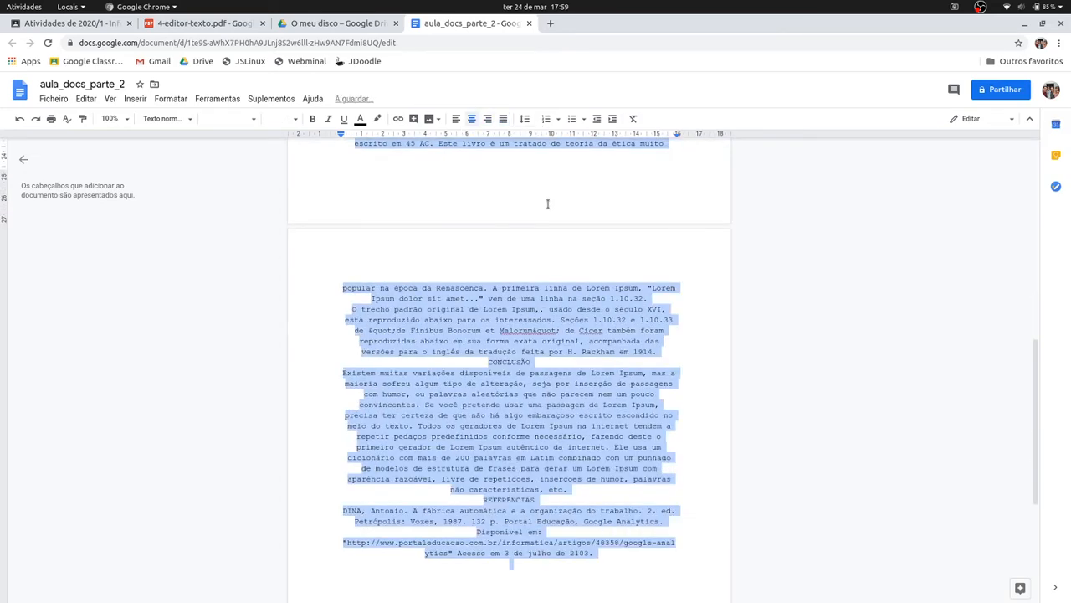
pyautogui.hotkey('ctrl', 'shift', 'l')
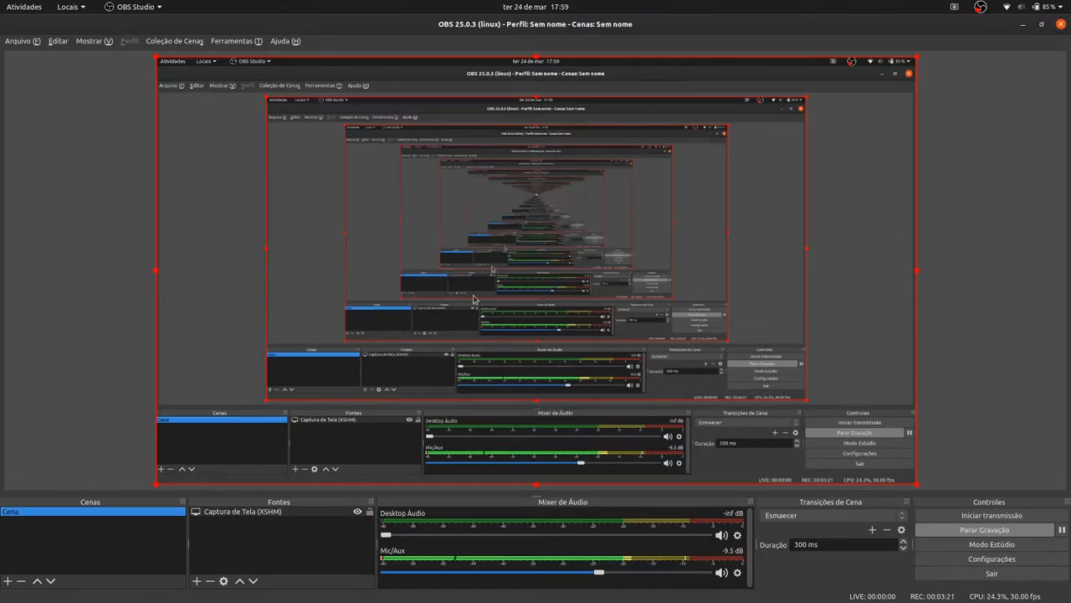
# Clear the selection in aula_docs.txt in Classroom, and enlarge the alignment Exercício slide in 4-editor-texto.pdf to read its instructions
pyautogui.hotkey('alt', 'Tab')
pyautogui.click(59, 25)
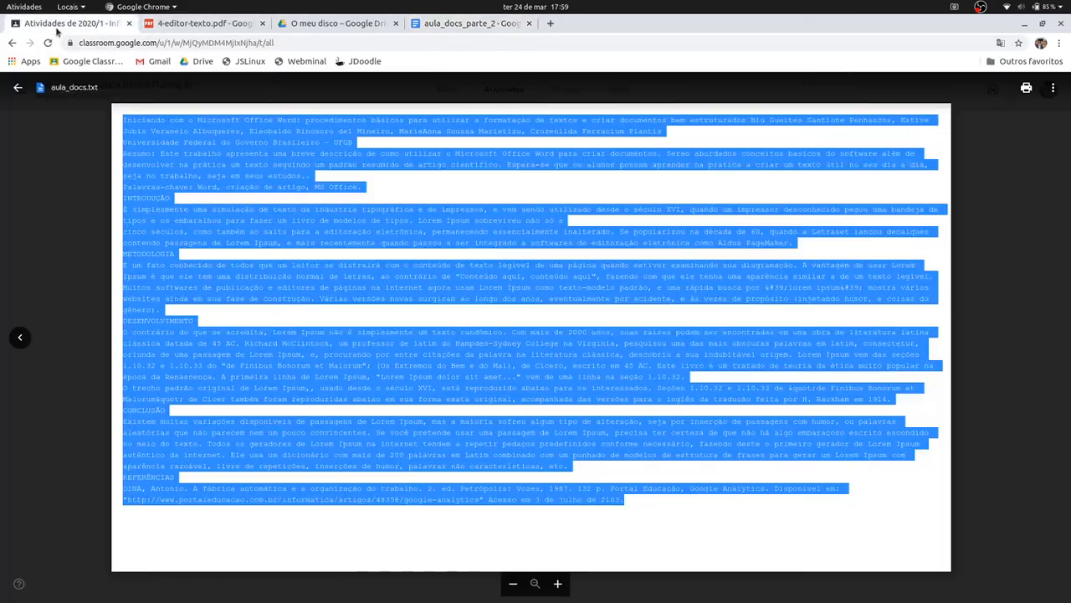
pyautogui.click(516, 290)
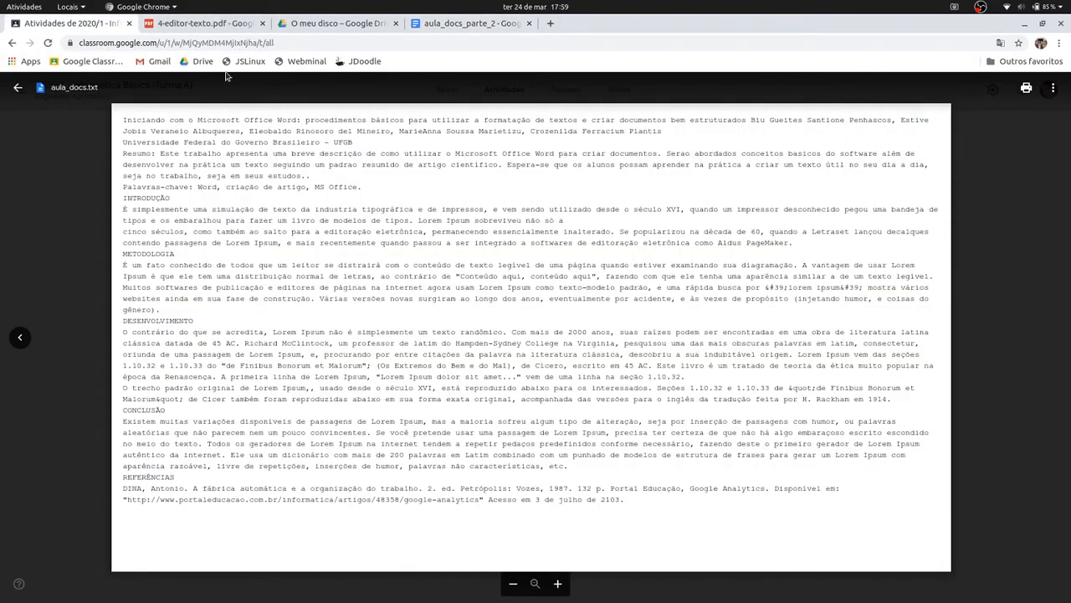
pyautogui.click(214, 23)
pyautogui.scroll(-4, 510, 343)
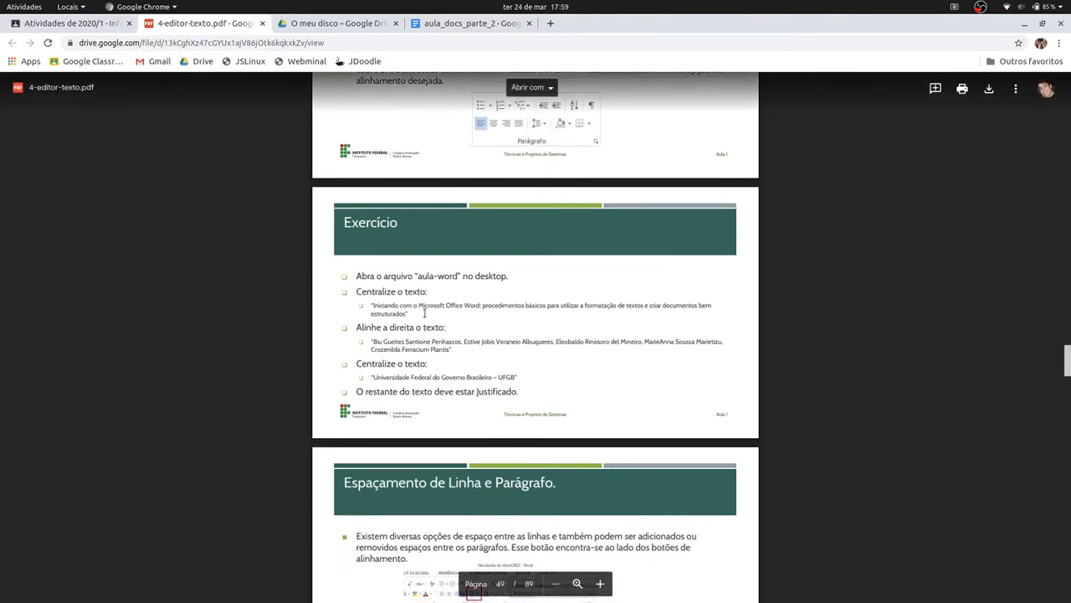
pyautogui.scroll(-1, 392, 276)
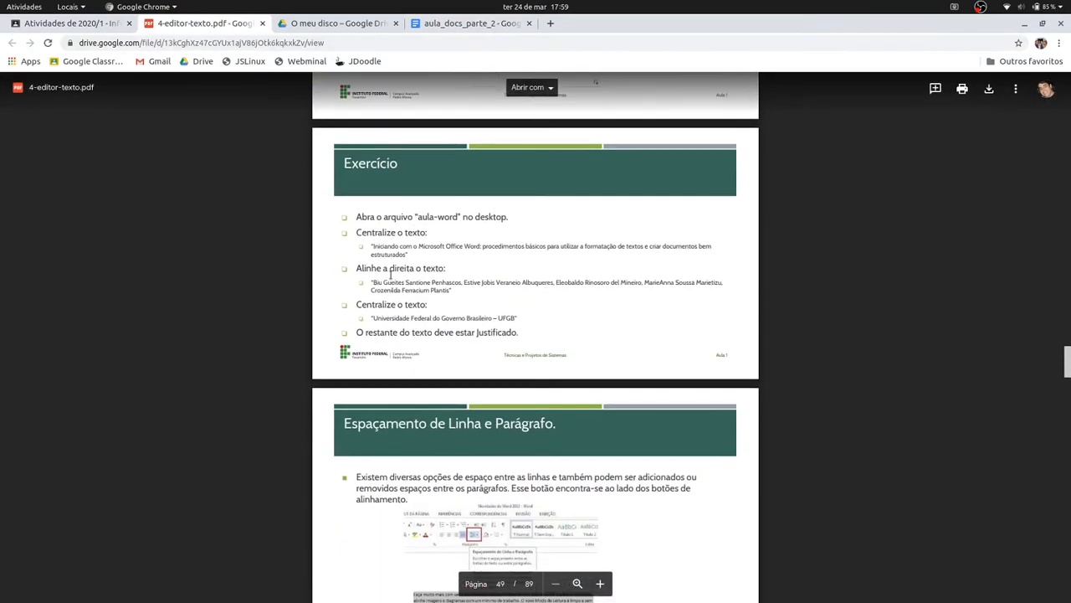
pyautogui.click(600, 583)
pyautogui.click(600, 583)
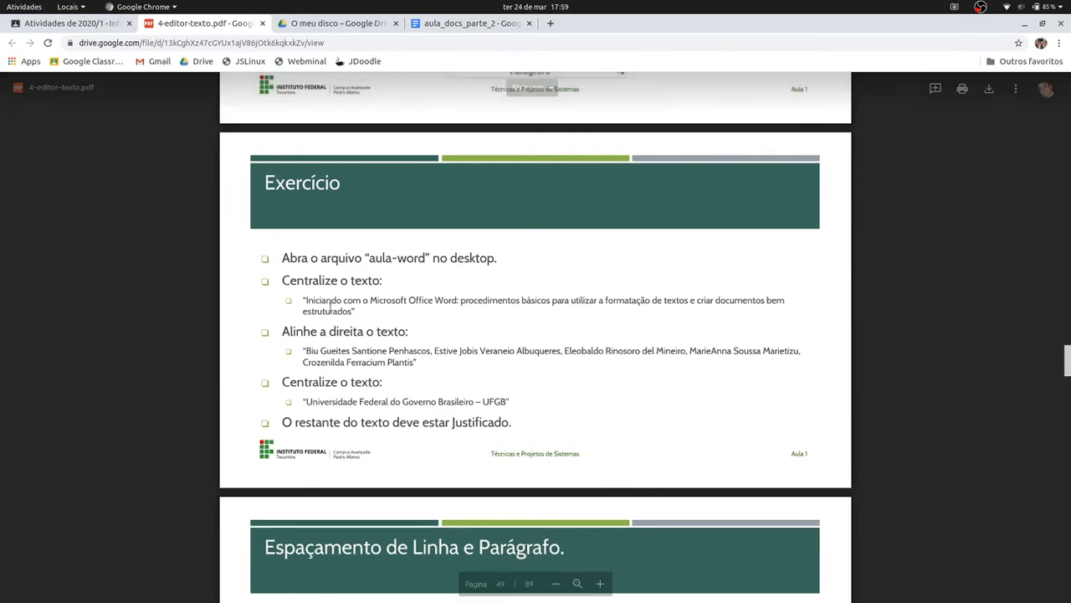
# In aula_docs_parte_2, split the author names from the title after "bem estruturados" into their own paragraph without a leading space
pyautogui.click(466, 23)
pyautogui.scroll(3, 410, 293)
pyautogui.scroll(6, 410, 293)
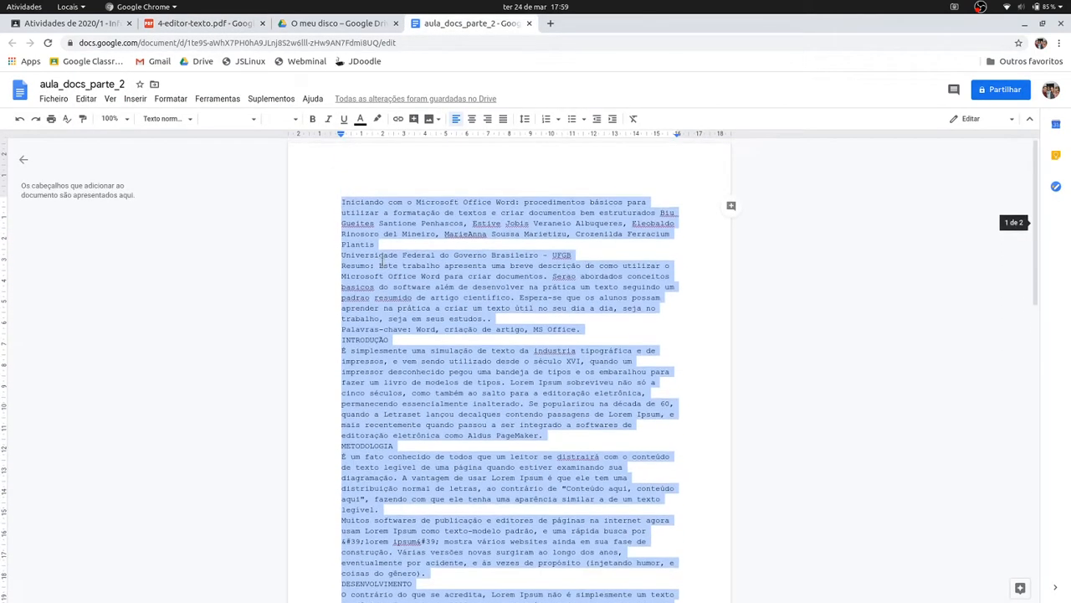
pyautogui.click(383, 265)
pyautogui.moveTo(338, 201); pyautogui.dragTo(466, 208)
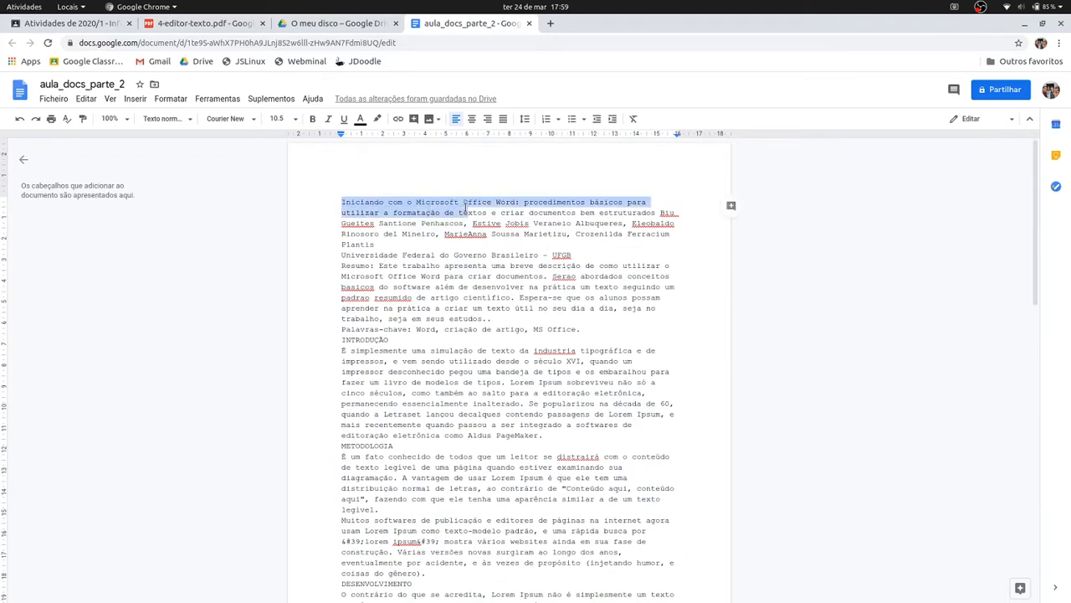
pyautogui.click(321, 23)
pyautogui.click(205, 23)
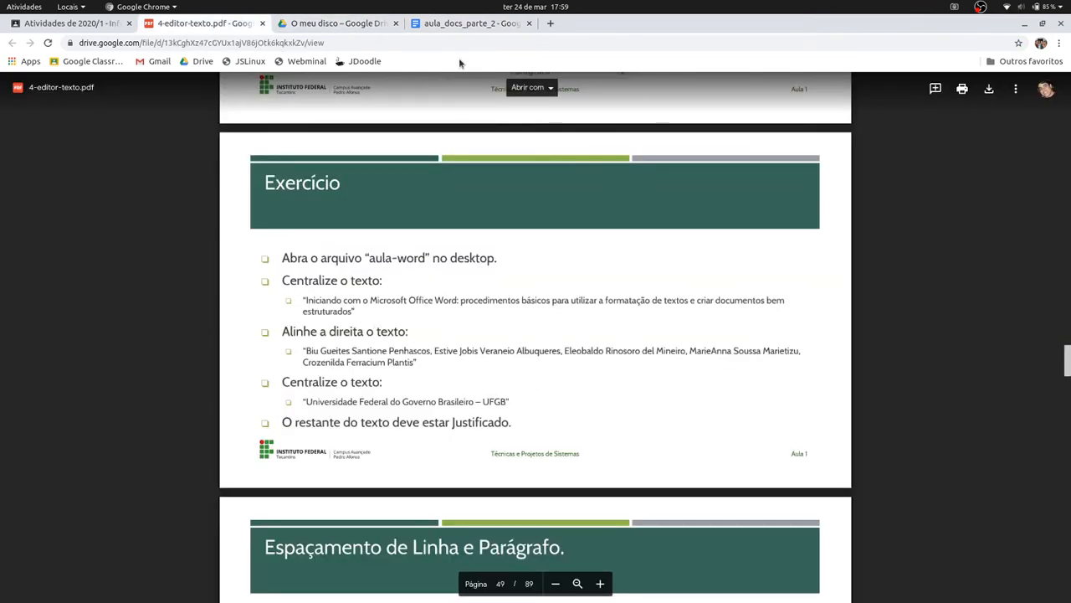
pyautogui.click(461, 24)
pyautogui.click(473, 214)
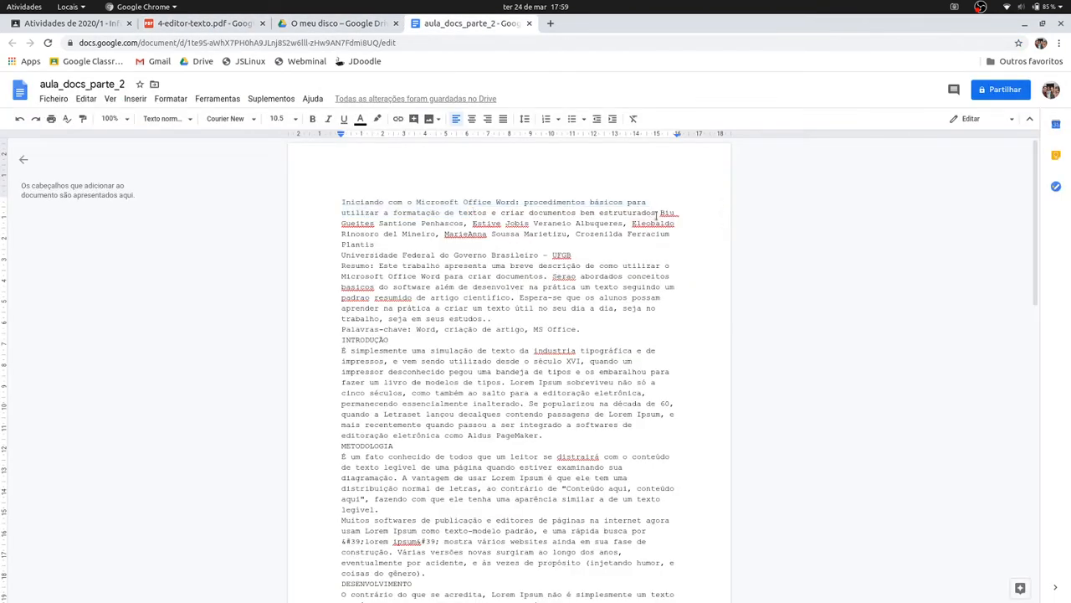
pyautogui.press('Return')
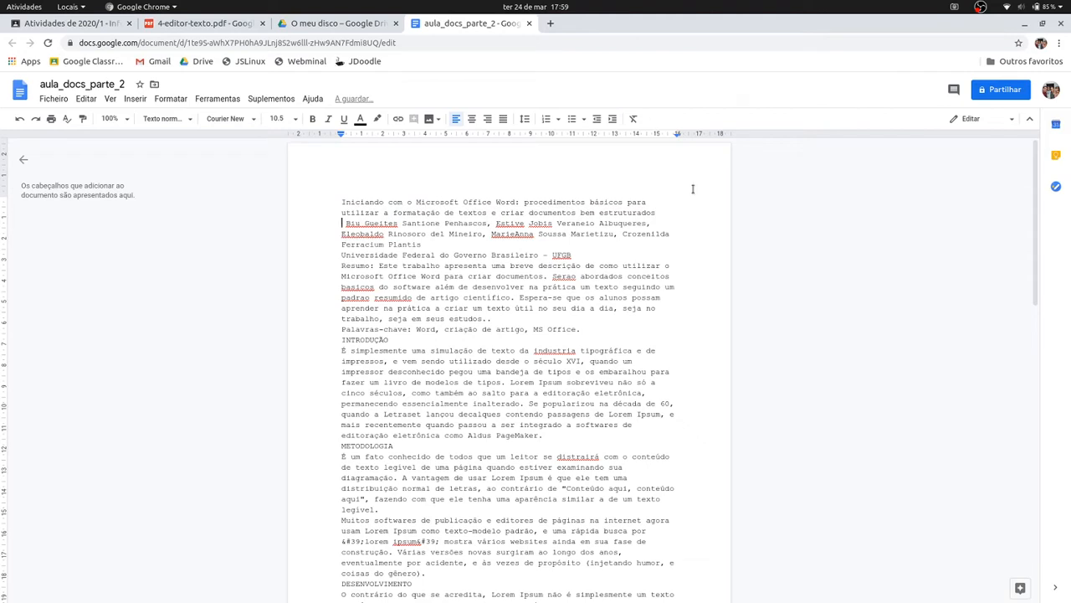
pyautogui.press('Delete')
# Centre the two-line title starting with "Iniciando com o Microsoft Office Word", following the Exercício slide
pyautogui.moveTo(340, 202); pyautogui.dragTo(656, 212)
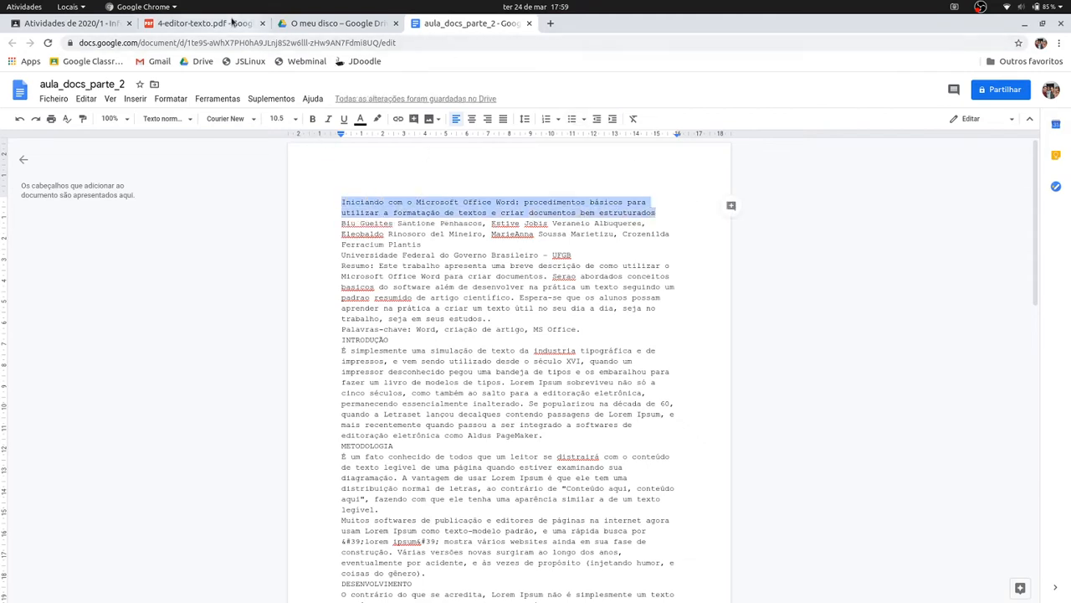
pyautogui.click(233, 24)
pyautogui.click(469, 23)
pyautogui.click(471, 118)
pyautogui.click(468, 224)
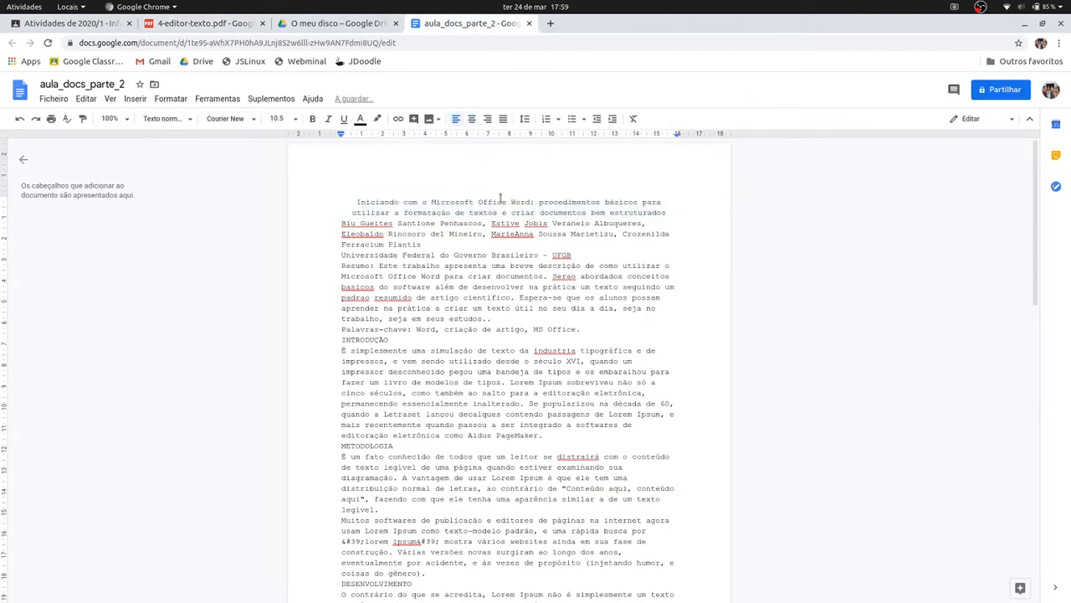
# Check the second alignment instruction on the Exercício slide and right-align the author names paragraph below the title
pyautogui.moveTo(354, 202); pyautogui.dragTo(675, 208)
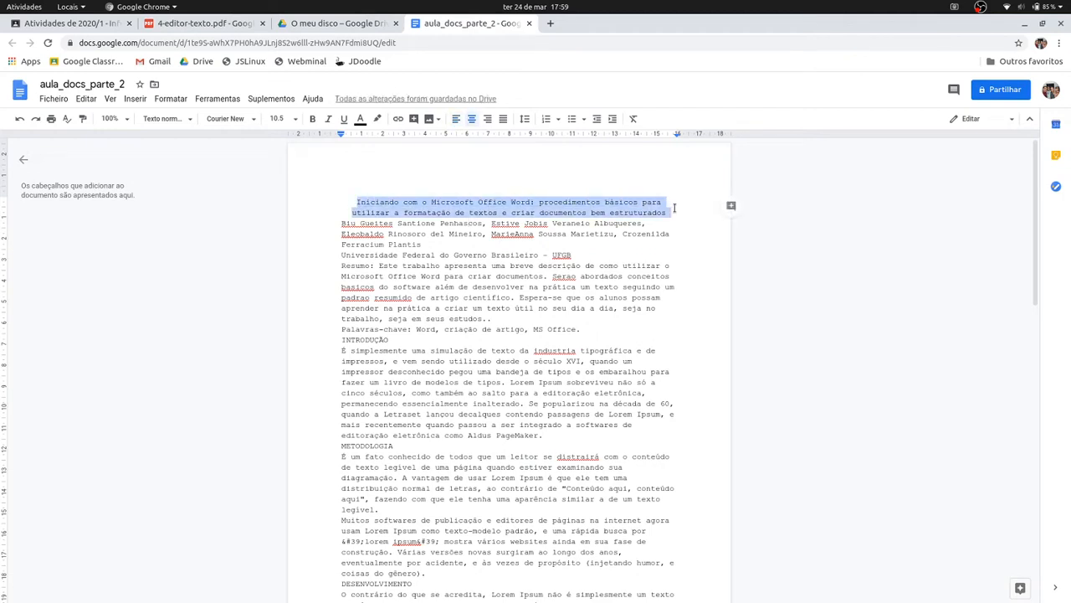
pyautogui.click(205, 24)
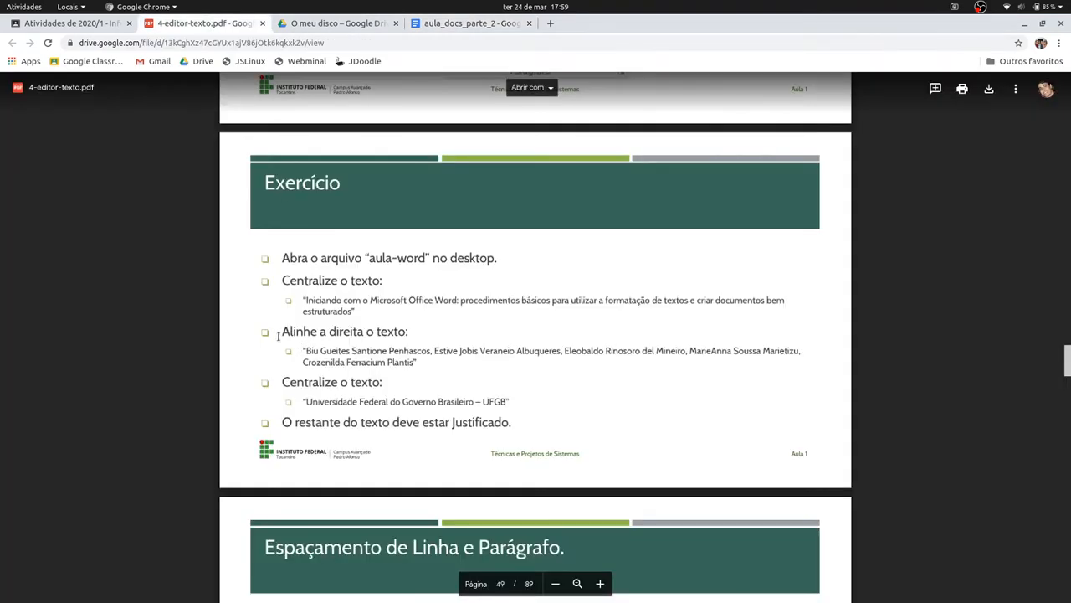
pyautogui.doubleClick(337, 349)
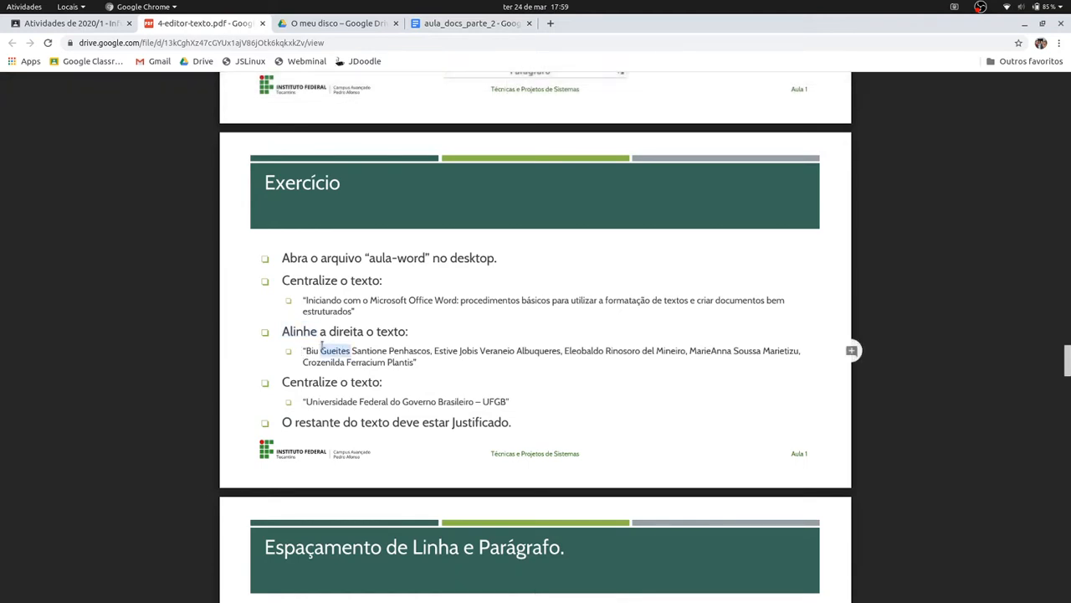
pyautogui.click(324, 349)
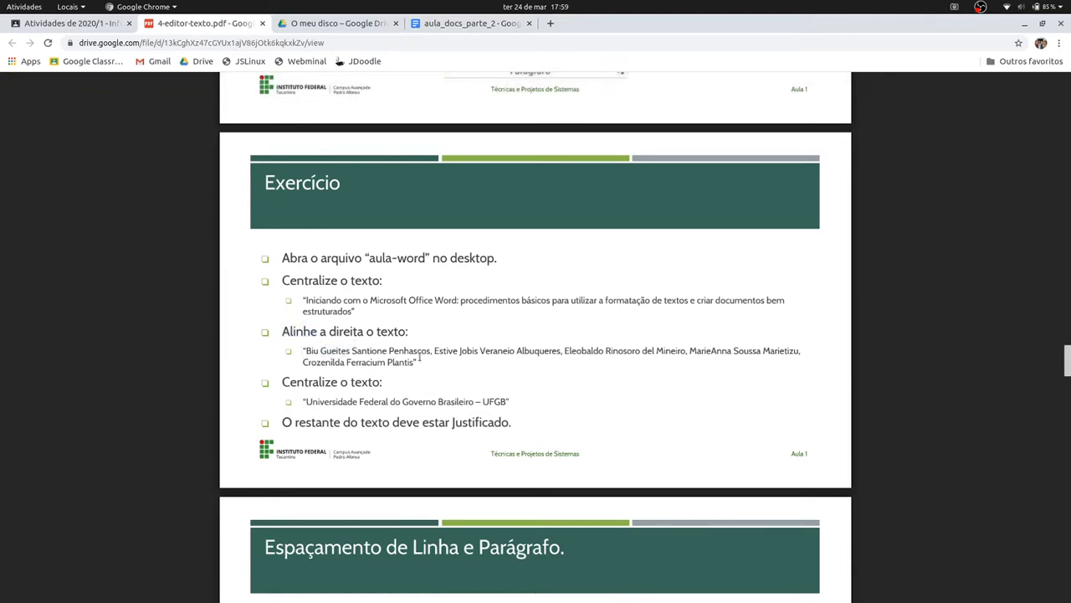
pyautogui.moveTo(280, 331); pyautogui.dragTo(370, 352)
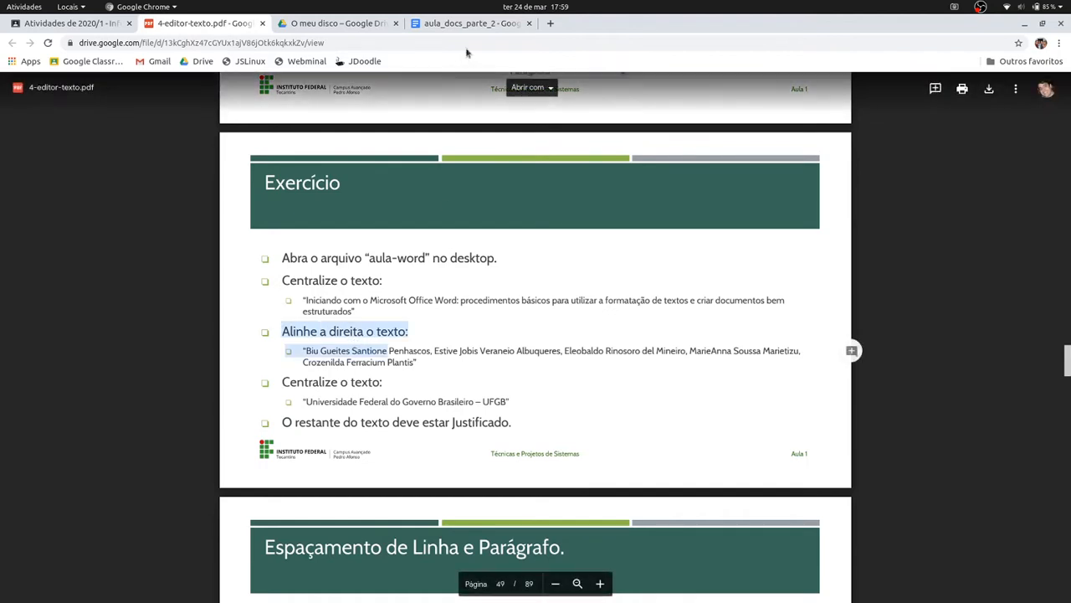
pyautogui.click(468, 24)
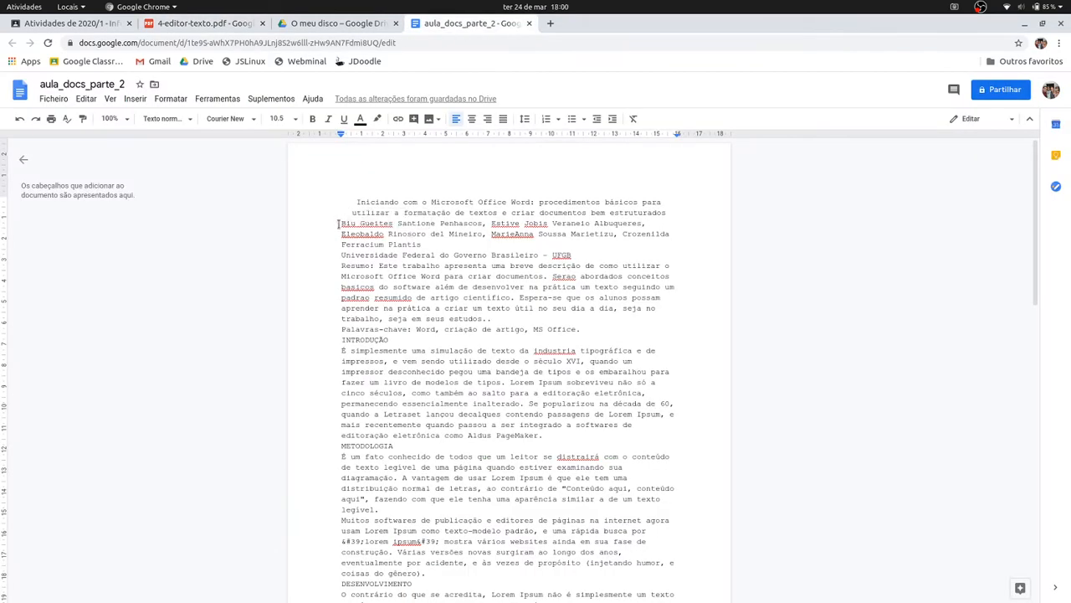
pyautogui.moveTo(341, 223); pyautogui.dragTo(661, 241)
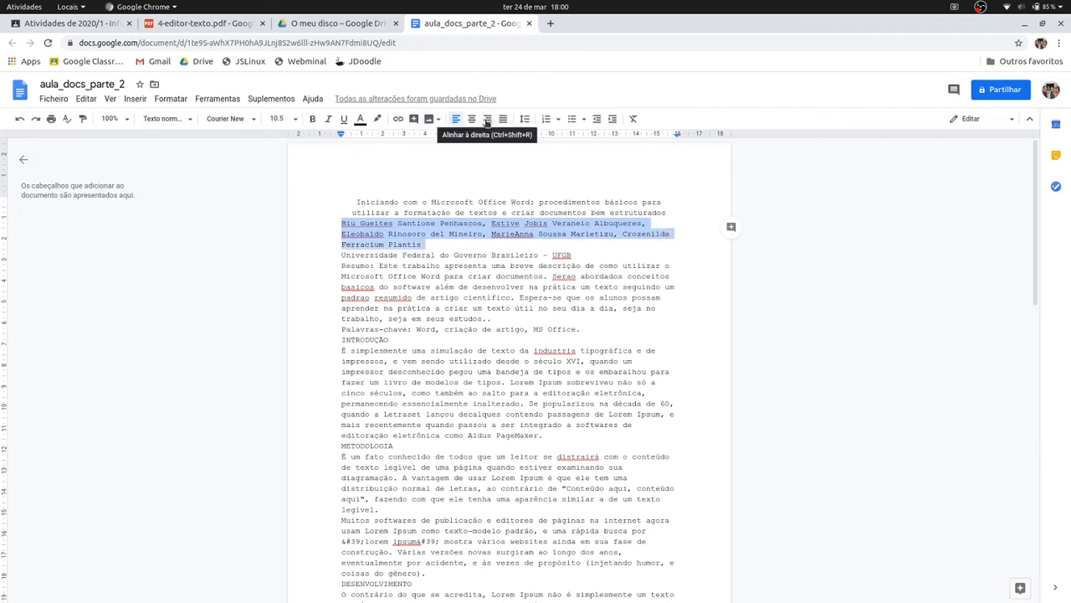
pyautogui.click(487, 119)
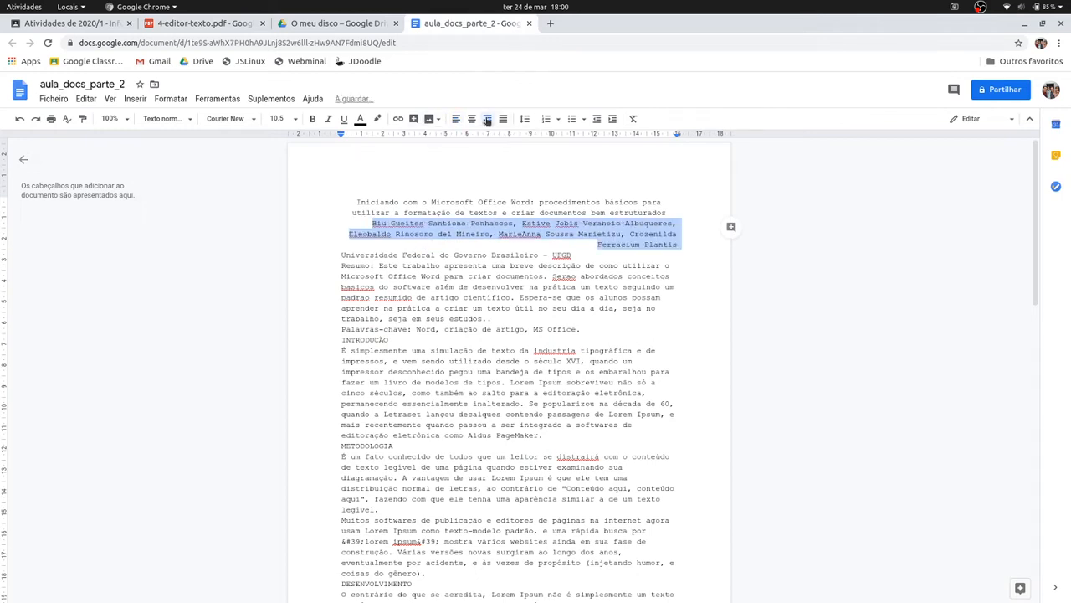
# Check the third alignment instruction on the Exercício slide and centre the "Universidade Federal do Governo Brasileiro – UFGB" line in aula_docs_parte_2
pyautogui.click(655, 255)
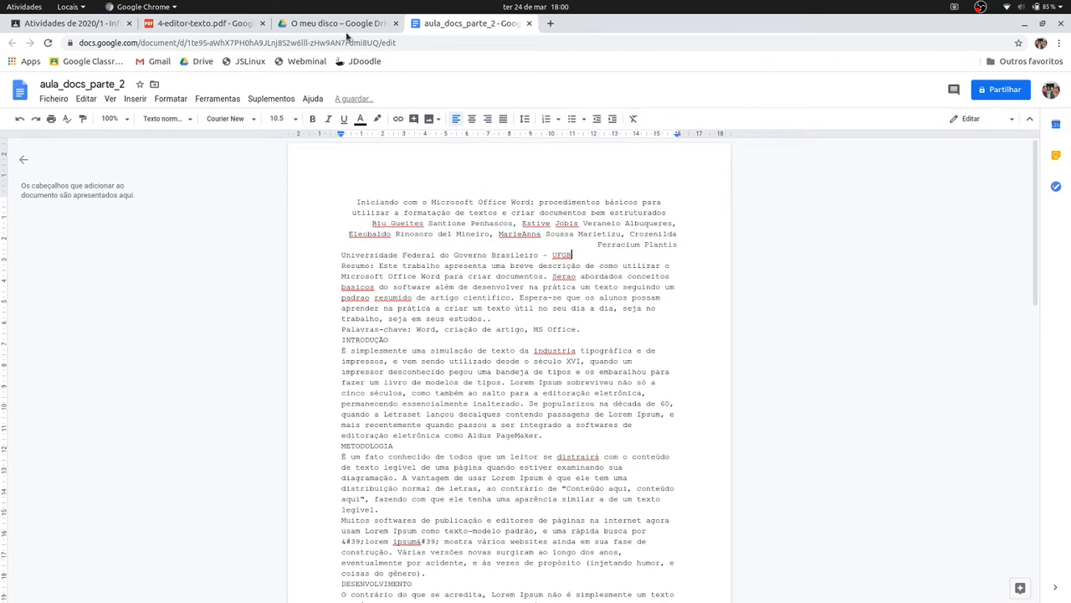
pyautogui.click(228, 28)
pyautogui.scroll(-1, 331, 336)
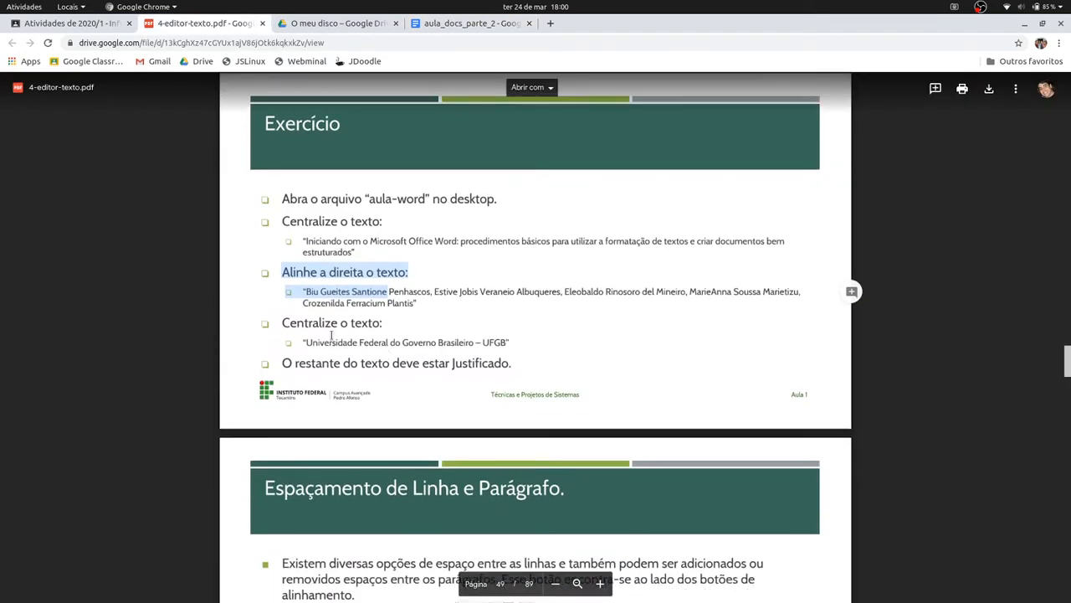
pyautogui.moveTo(285, 341); pyautogui.dragTo(509, 345)
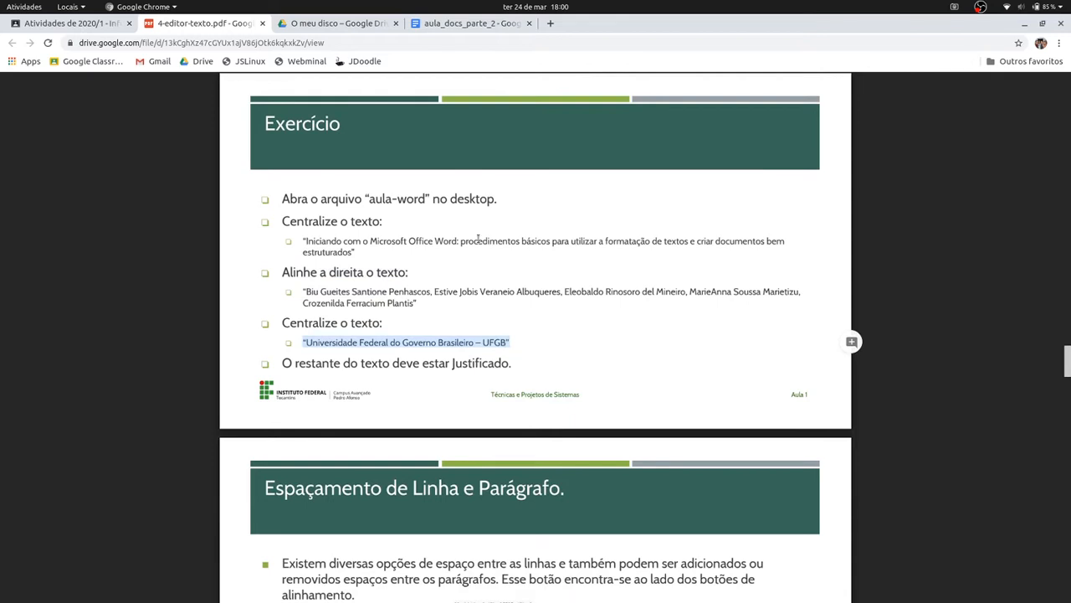
pyautogui.click(455, 25)
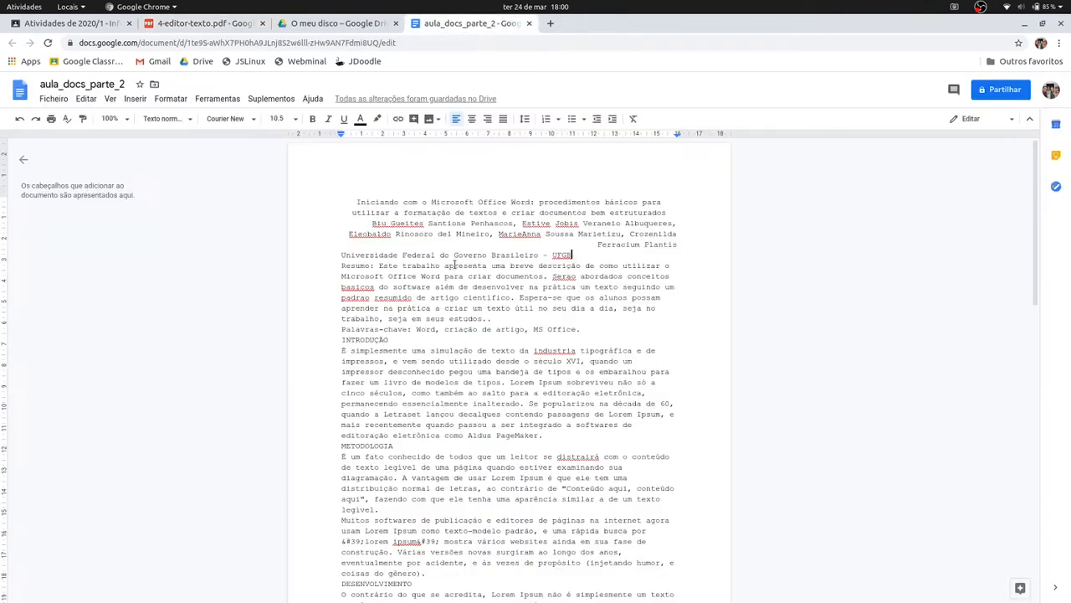
pyautogui.click(339, 254)
pyautogui.moveTo(339, 255); pyautogui.dragTo(571, 254)
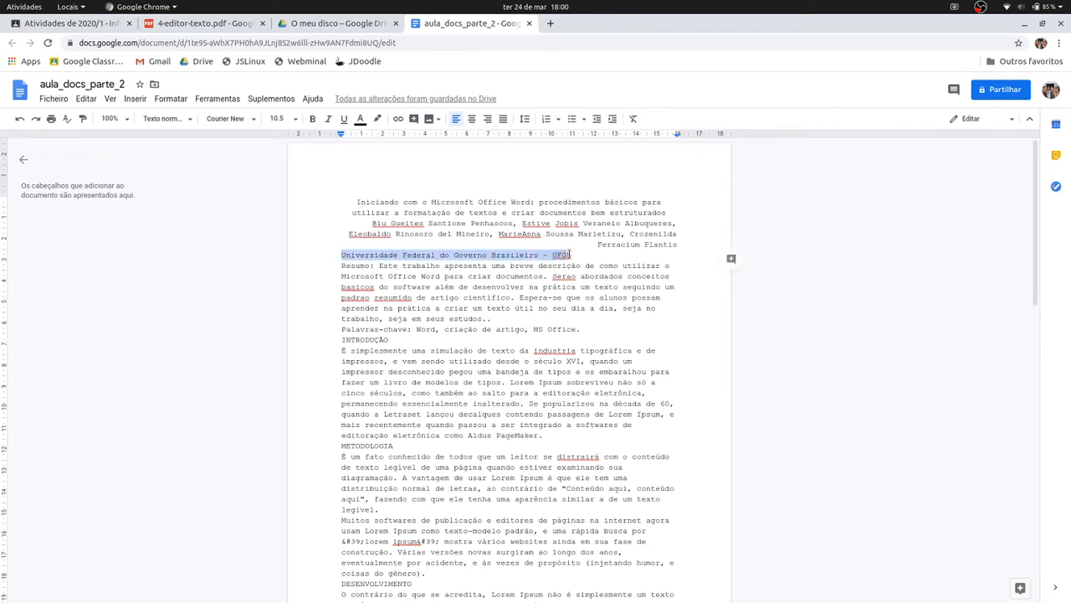
pyautogui.click(472, 118)
pyautogui.click(640, 307)
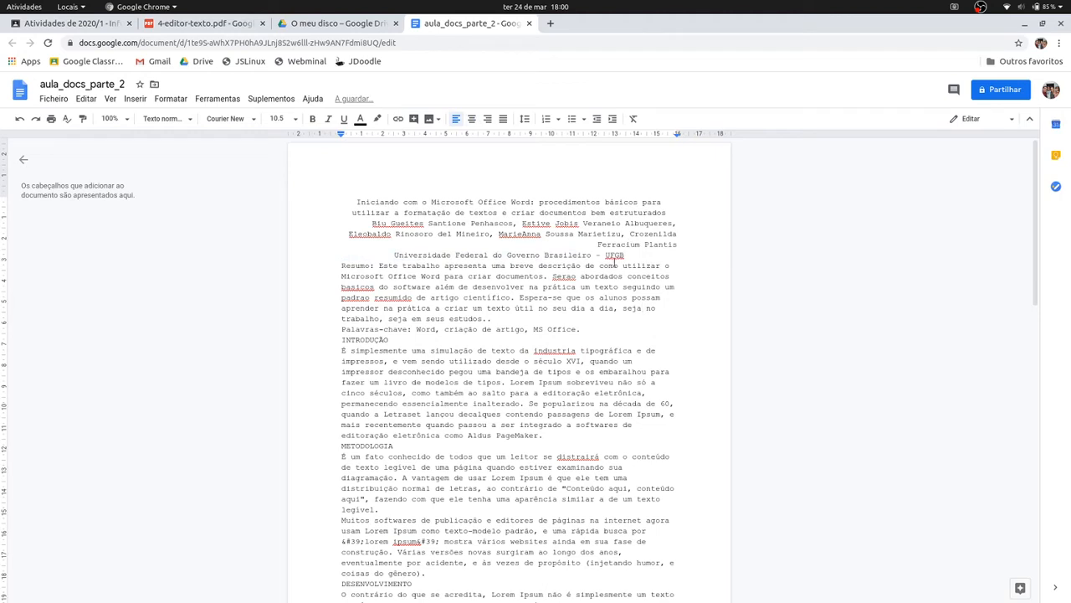
# Read the last alignment instruction on the Exercício slide, about the remaining text, and return to aula_docs_parte_2
pyautogui.click(228, 25)
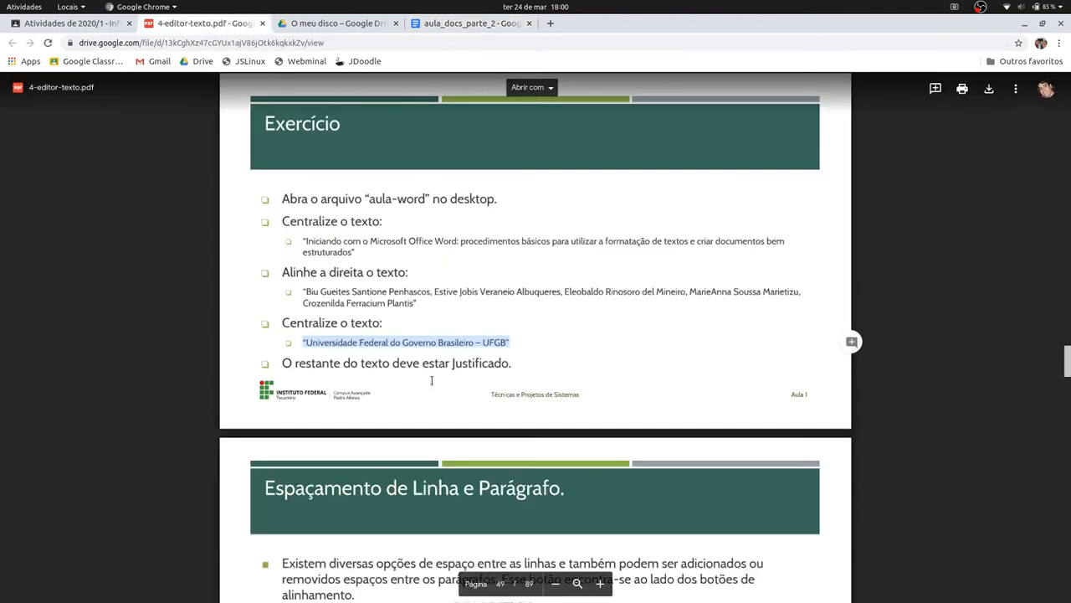
pyautogui.moveTo(283, 363); pyautogui.dragTo(511, 364)
pyautogui.click(471, 24)
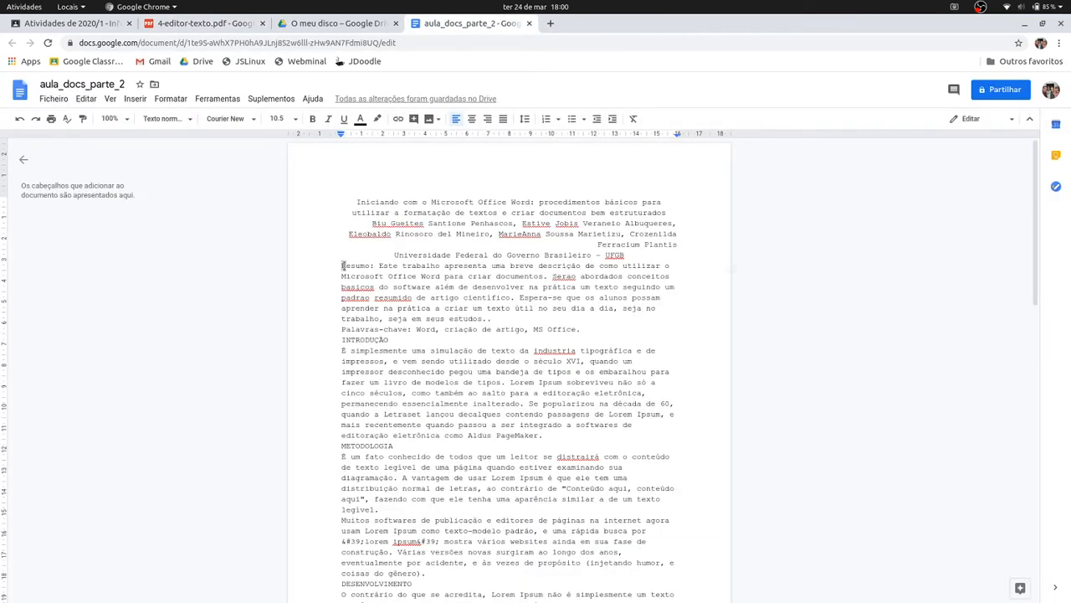
pyautogui.moveTo(341, 265); pyautogui.dragTo(751, 577)
pyautogui.scroll(3, 641, 507)
pyautogui.click(397, 333)
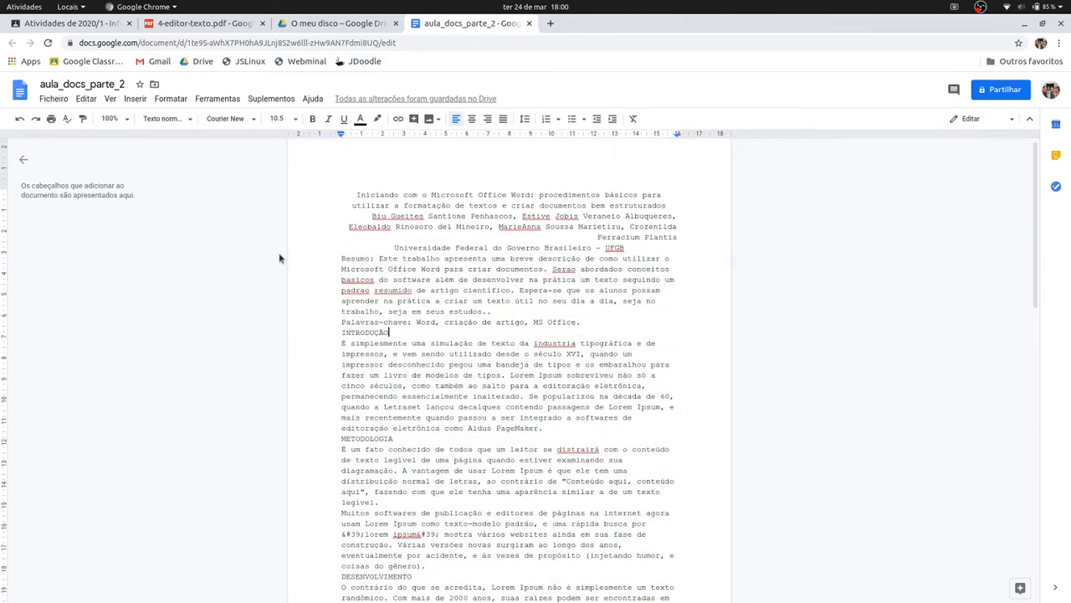
pyautogui.click(334, 258)
pyautogui.moveTo(337, 250); pyautogui.dragTo(344, 363)
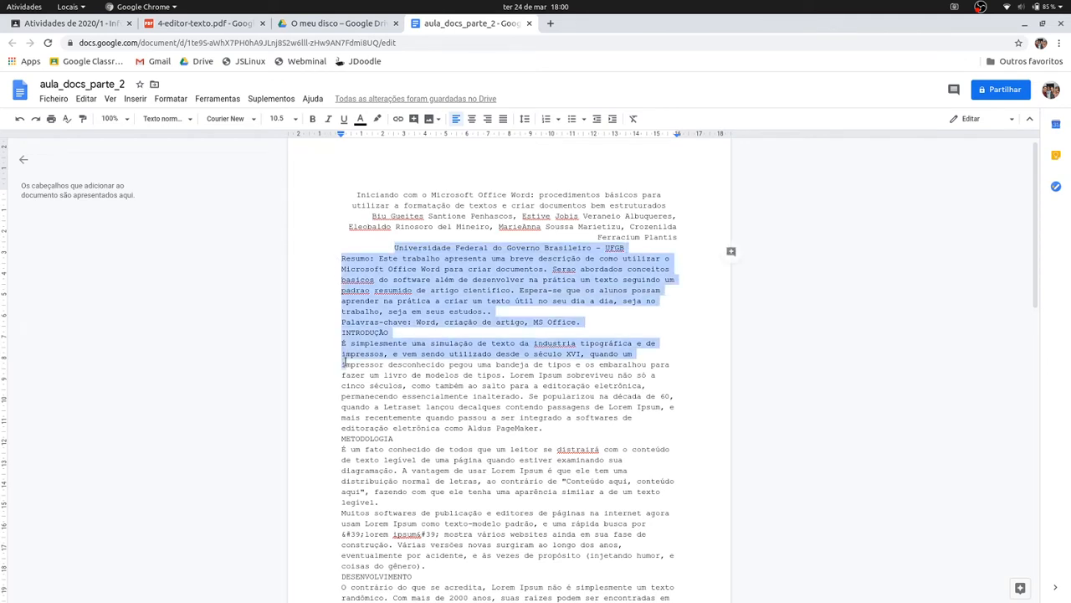
pyautogui.click(340, 265)
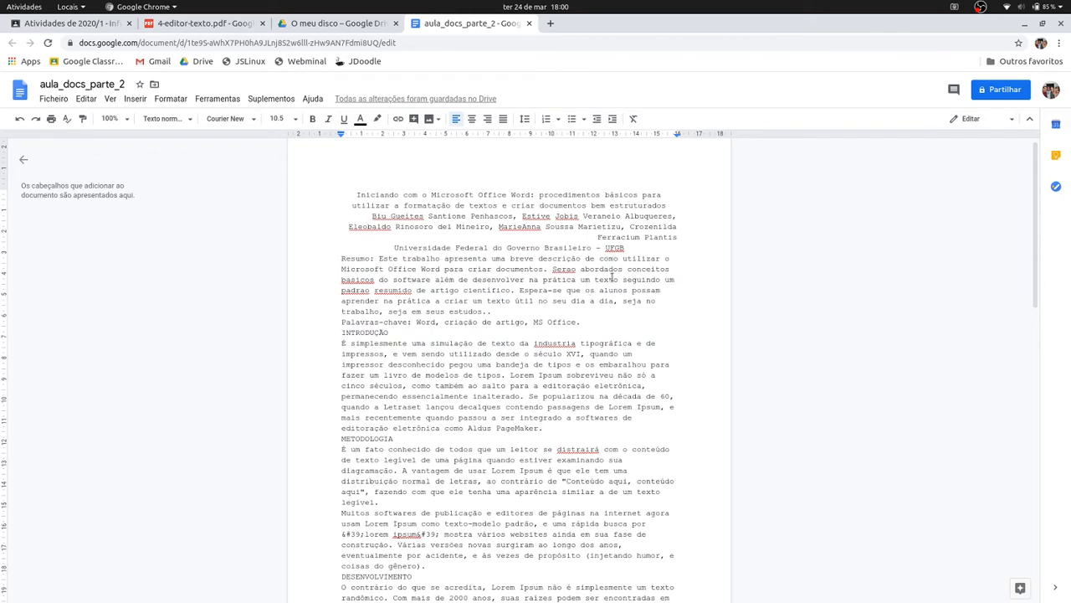
# Demonstrate selecting the whole document, and selecting from above INTRODUÇÃO back to the document's start, and clear the selection
pyautogui.hotkey('ctrl', 'a')
pyautogui.scroll(12, 636, 256)
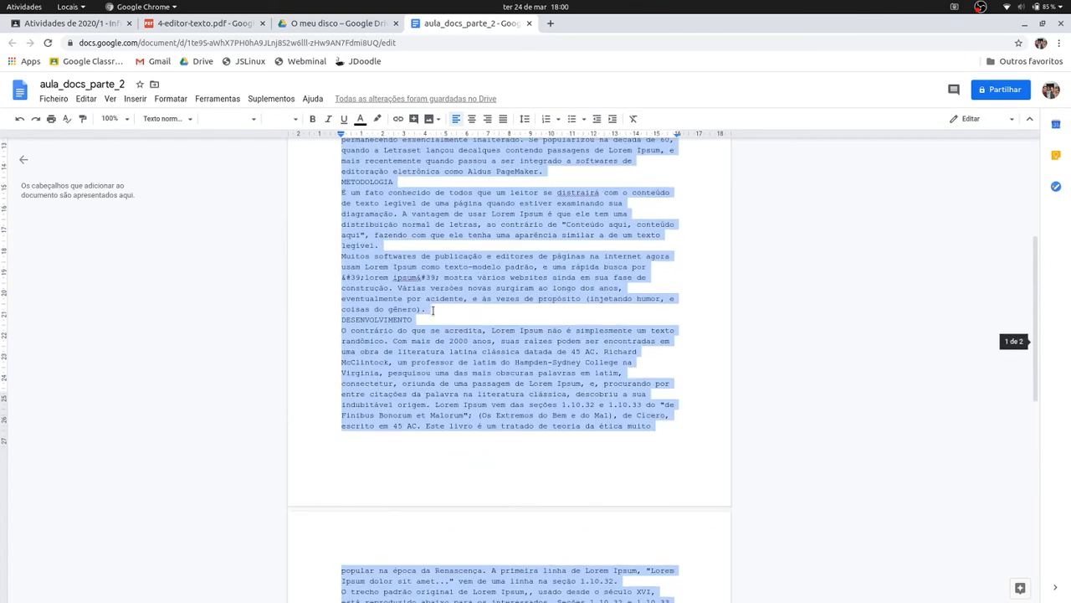
pyautogui.click(339, 272)
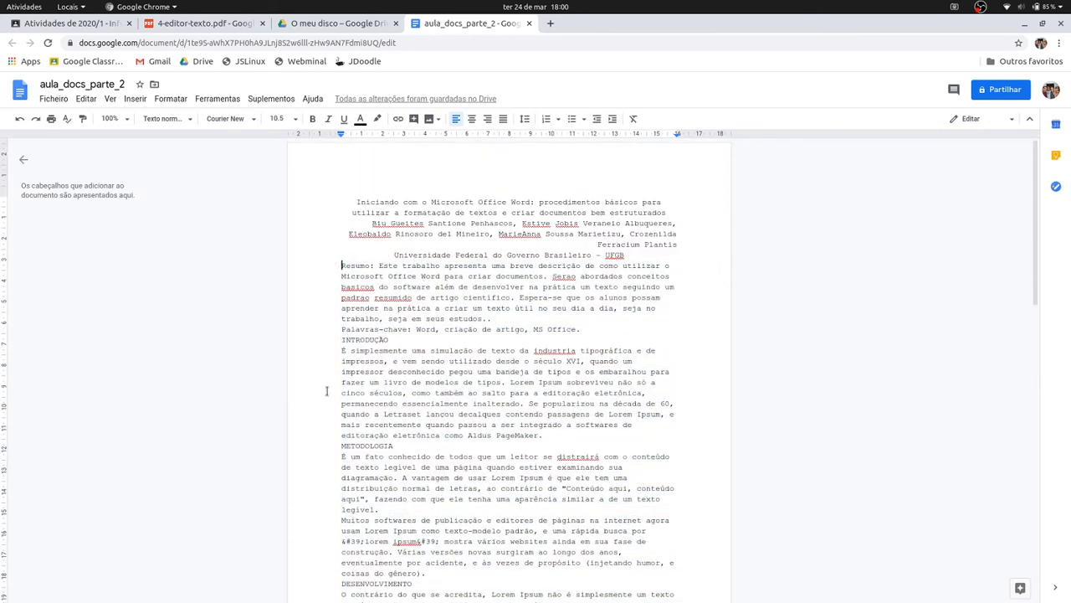
pyautogui.click(328, 342)
pyautogui.hotkey('ctrl', 'shift', 'Home')
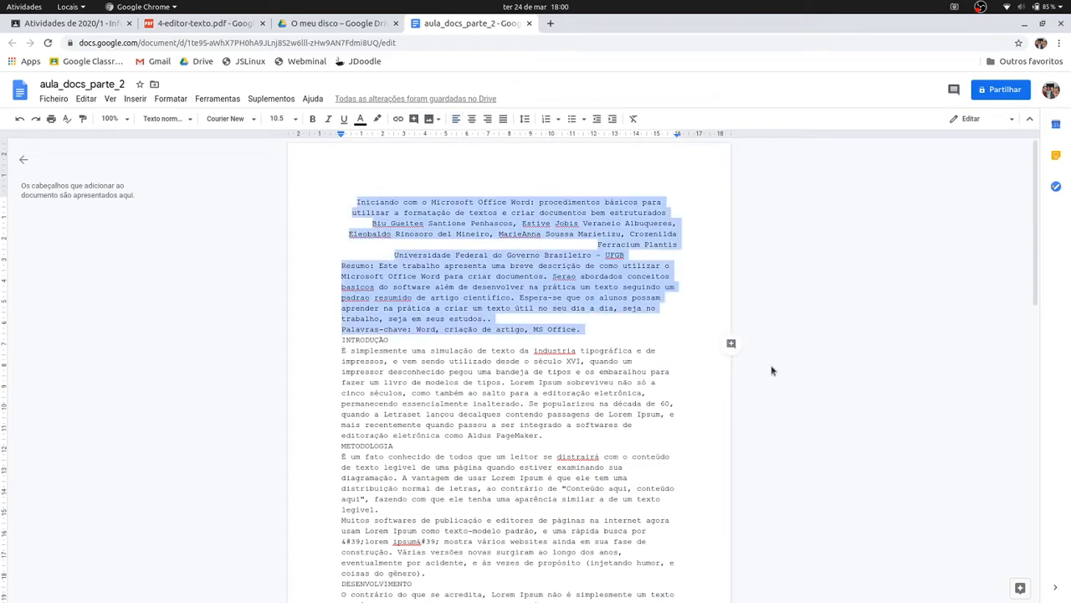
pyautogui.click(439, 342)
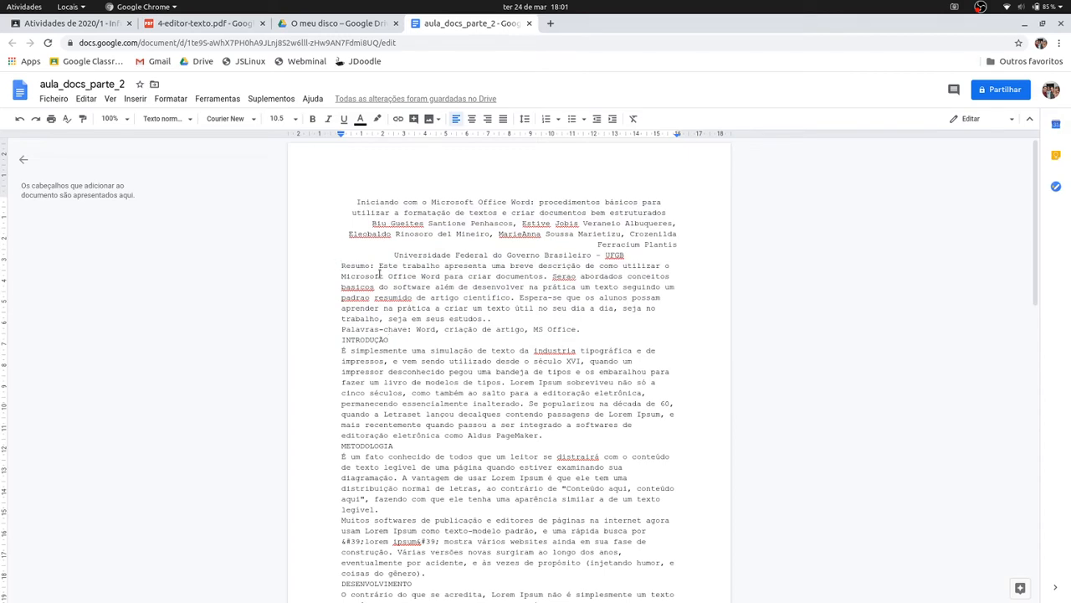
# Justify all the text from the "Resumo" paragraph to the end of the document, and review the alignment on both pages
pyautogui.hotkey('ctrl', 'shift', 'End')
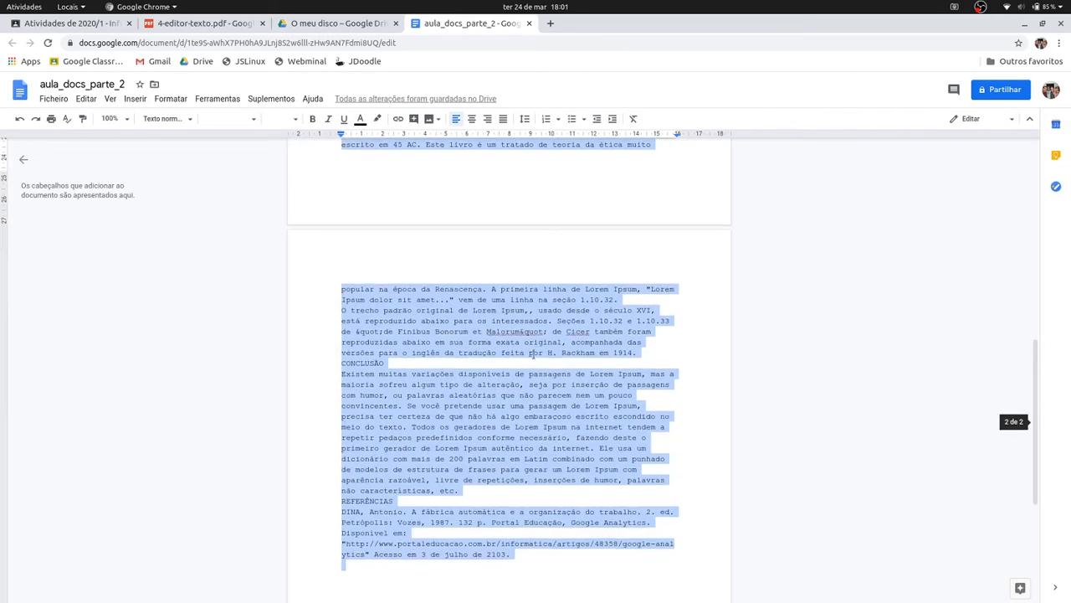
pyautogui.scroll(10, 495, 274)
pyautogui.scroll(1, 494, 274)
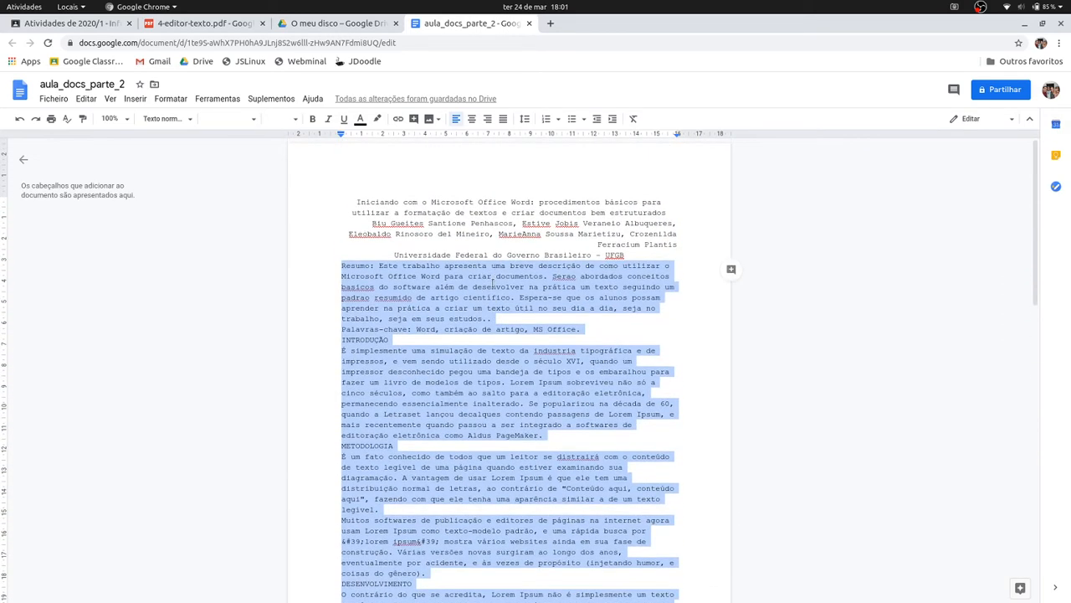
pyautogui.click(503, 119)
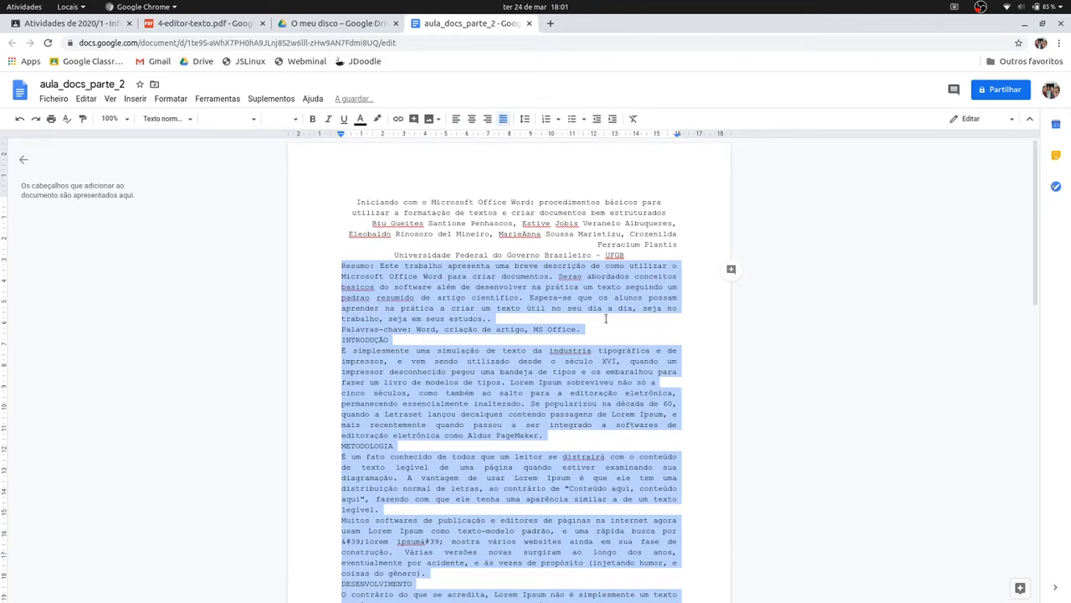
pyautogui.click(586, 329)
pyautogui.scroll(-15, 586, 329)
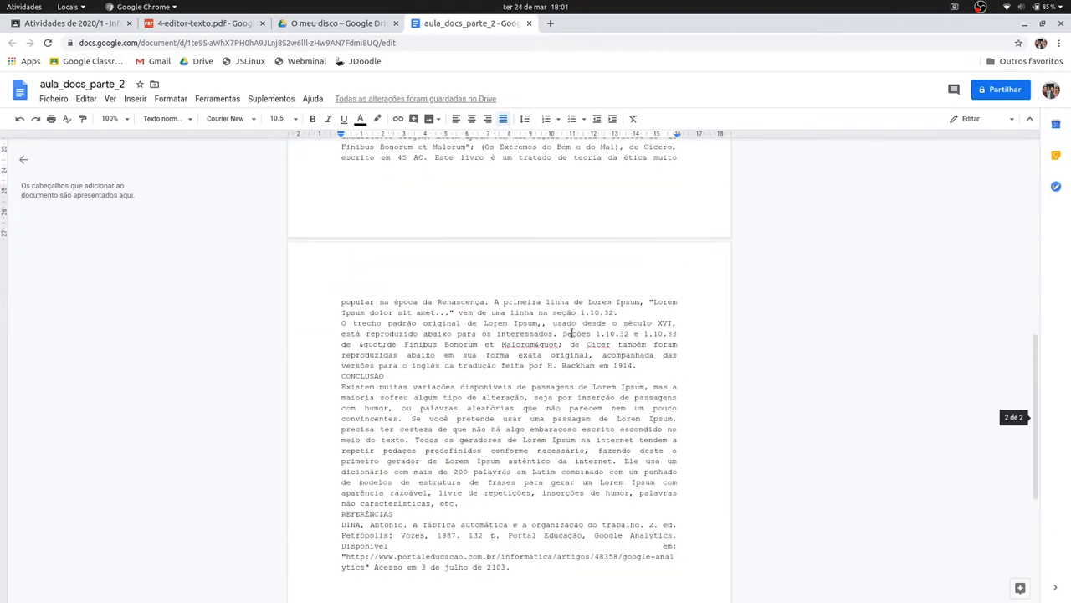
pyautogui.scroll(15, 572, 334)
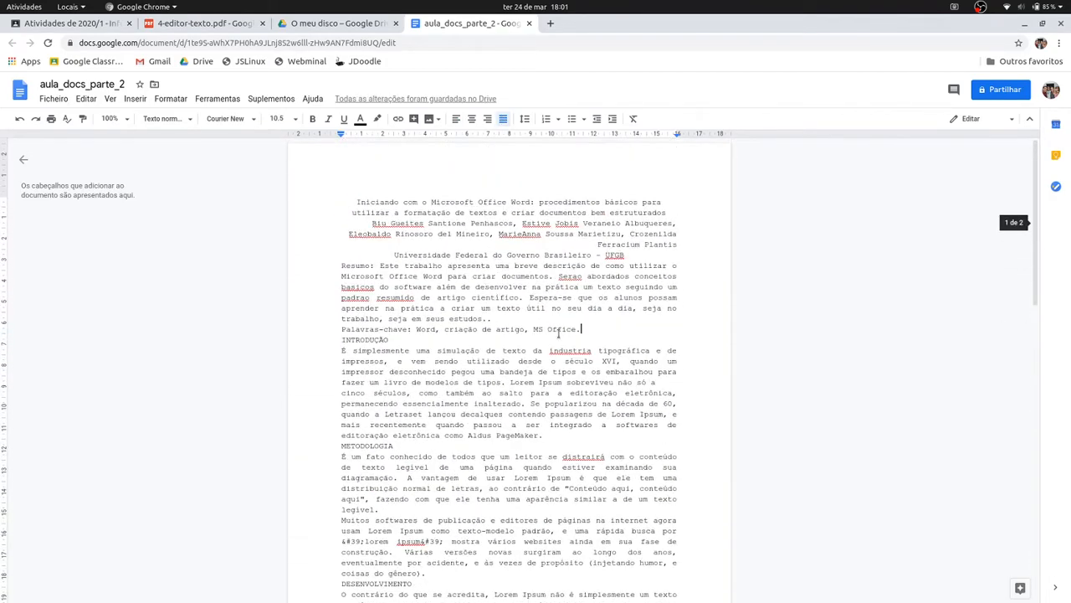
# Read the "Espaçamento de Linha e Parágrafo" slide in 4-editor-texto.pdf and return to aula_docs_parte_2
pyautogui.click(205, 29)
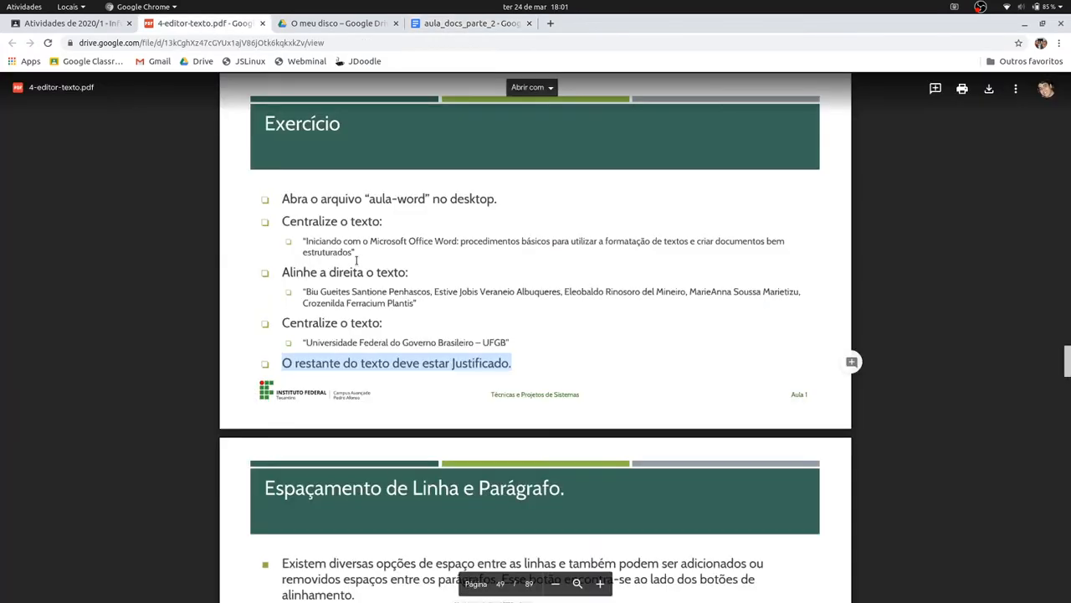
pyautogui.scroll(-3, 496, 318)
pyautogui.scroll(-2, 498, 318)
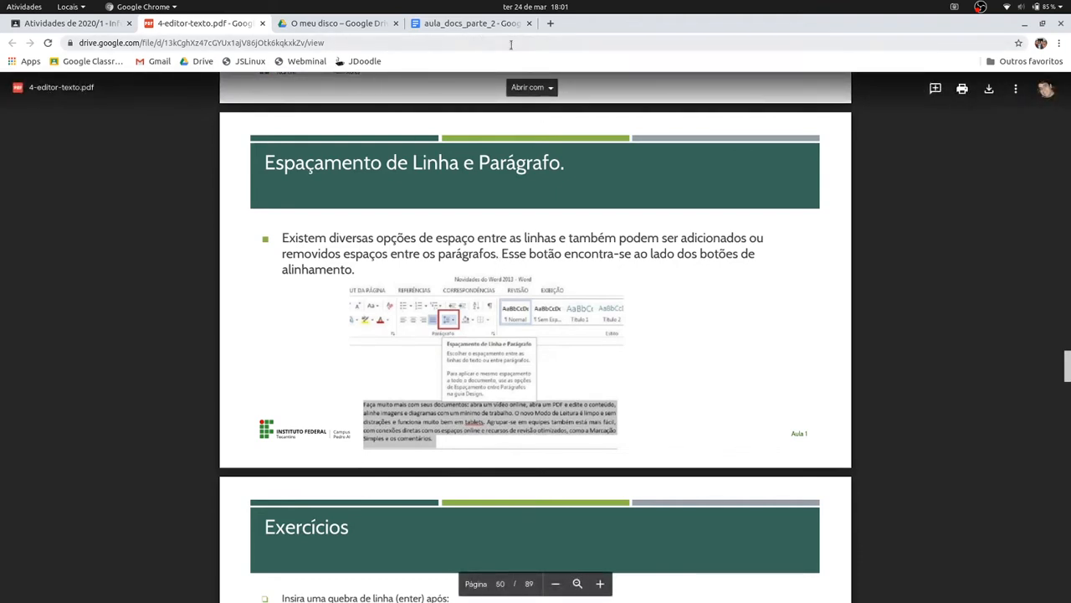
pyautogui.click(474, 25)
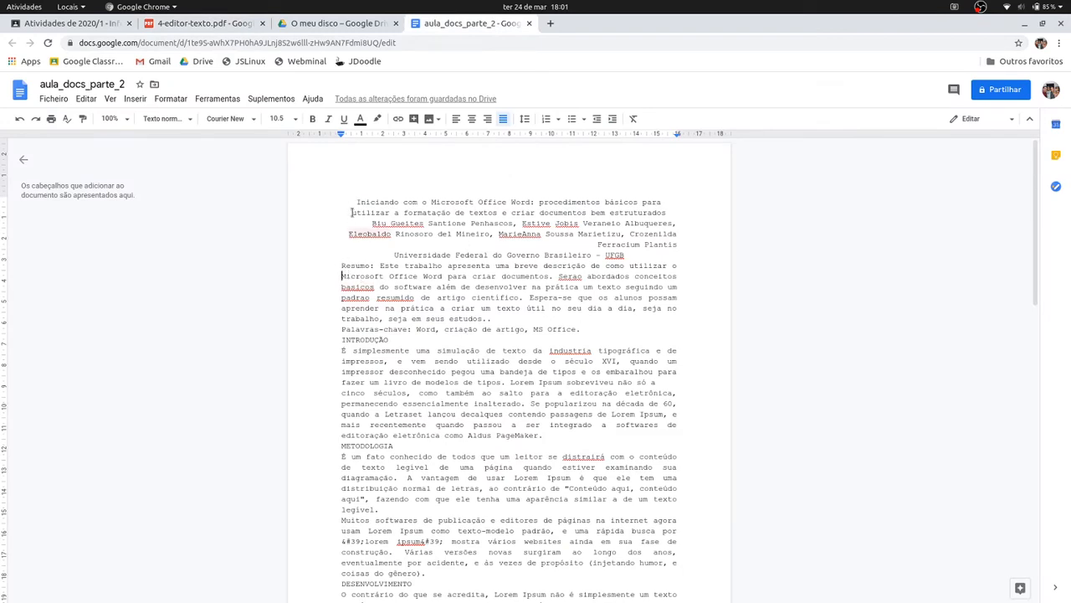
# Examine the available line and paragraph spacing options without applying any of them
pyautogui.moveTo(356, 201); pyautogui.dragTo(476, 339)
pyautogui.click(544, 318)
pyautogui.click(525, 119)
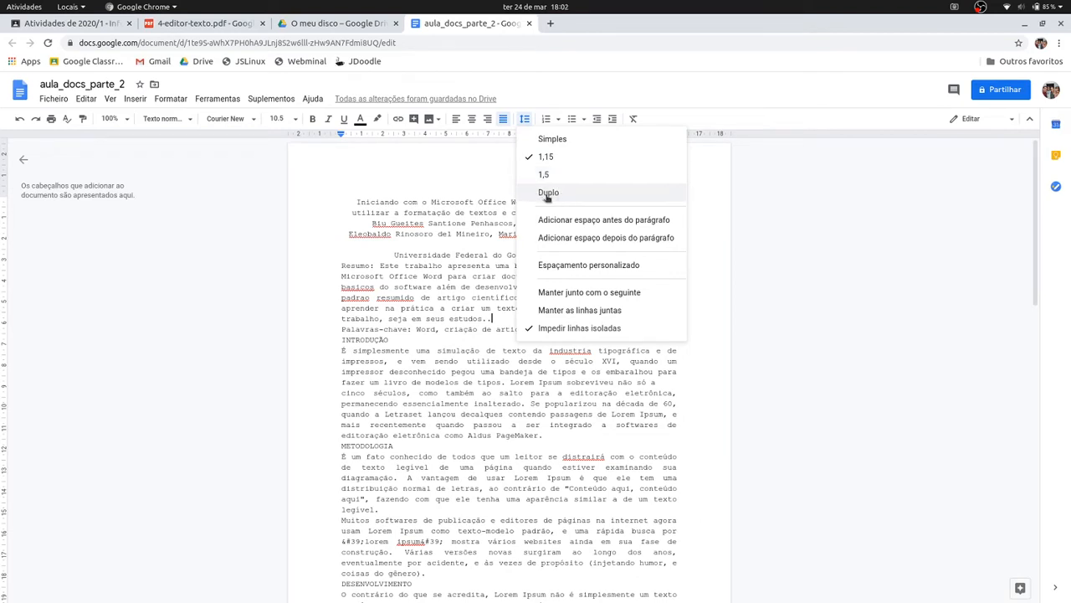
pyautogui.click(409, 266)
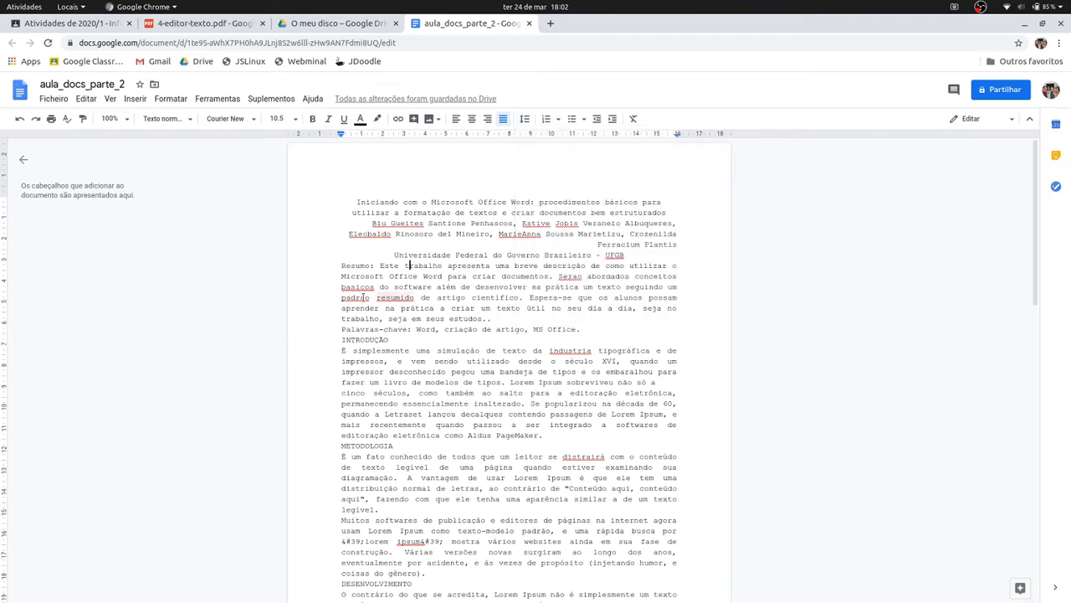
# Set the line spacing of the "Resumo" and "Palavras-chave" paragraphs to Simples
pyautogui.moveTo(341, 266); pyautogui.dragTo(605, 331)
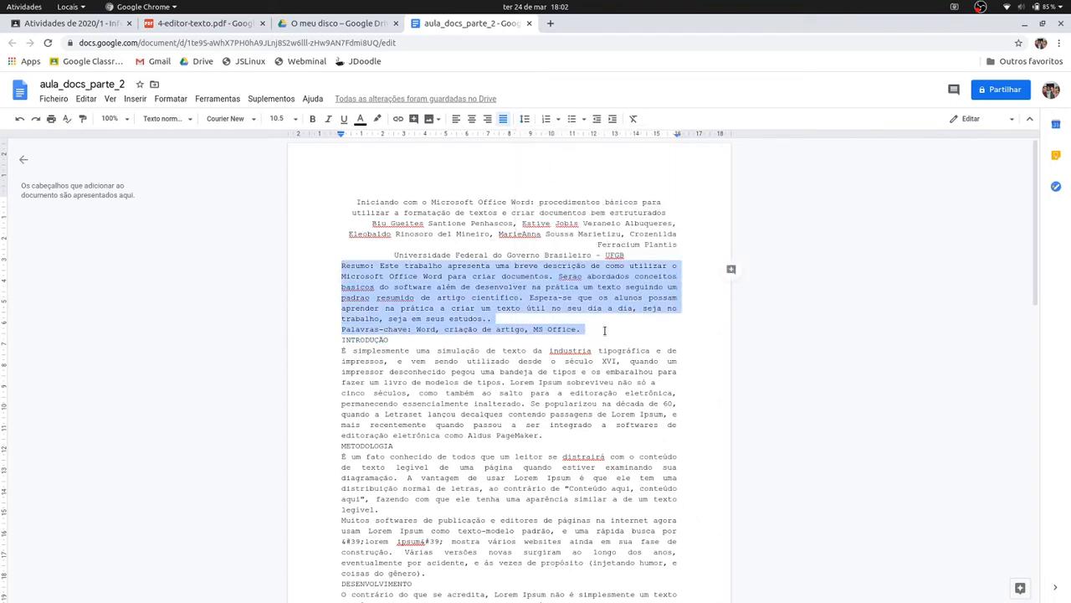
pyautogui.click(525, 119)
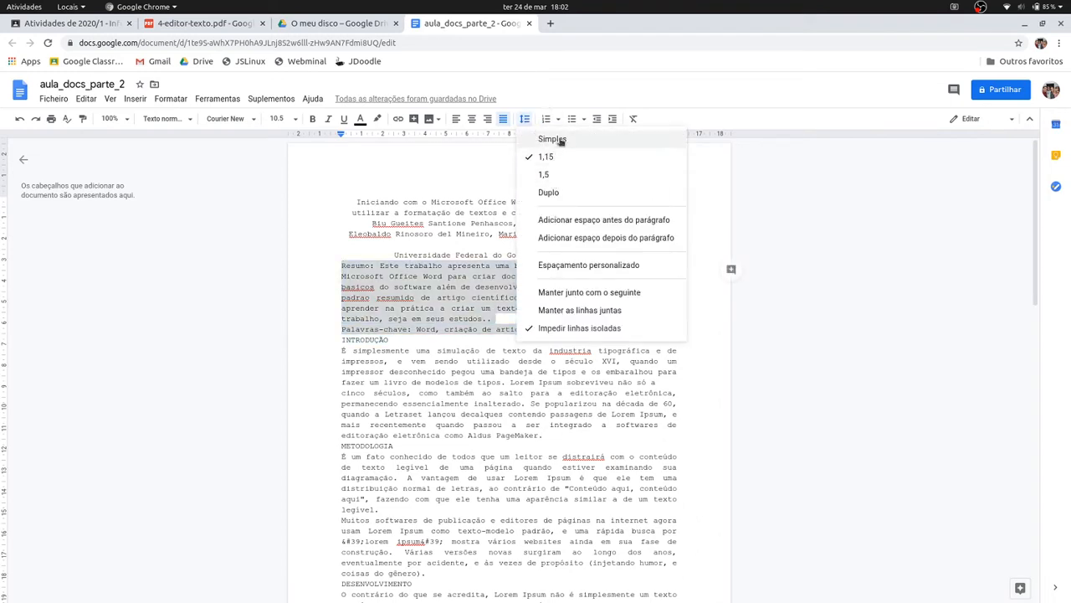
pyautogui.click(552, 139)
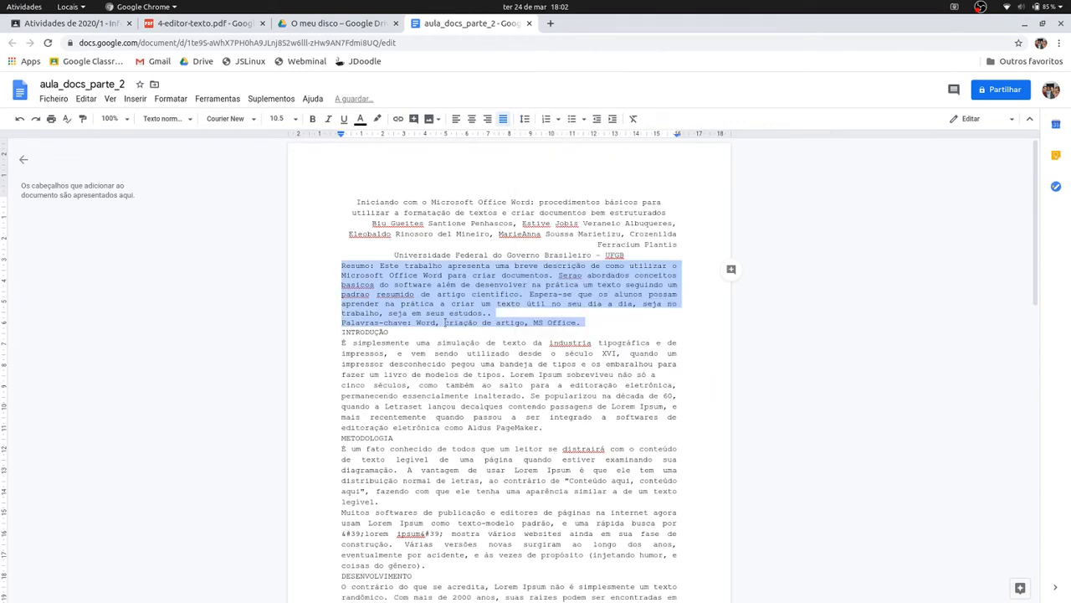
# Set the line spacing to 1,5 from the INTRODUÇÃO heading through the METODOLOGIA heading, and clear the selection
pyautogui.moveTo(337, 334); pyautogui.dragTo(414, 437)
pyautogui.click(524, 119)
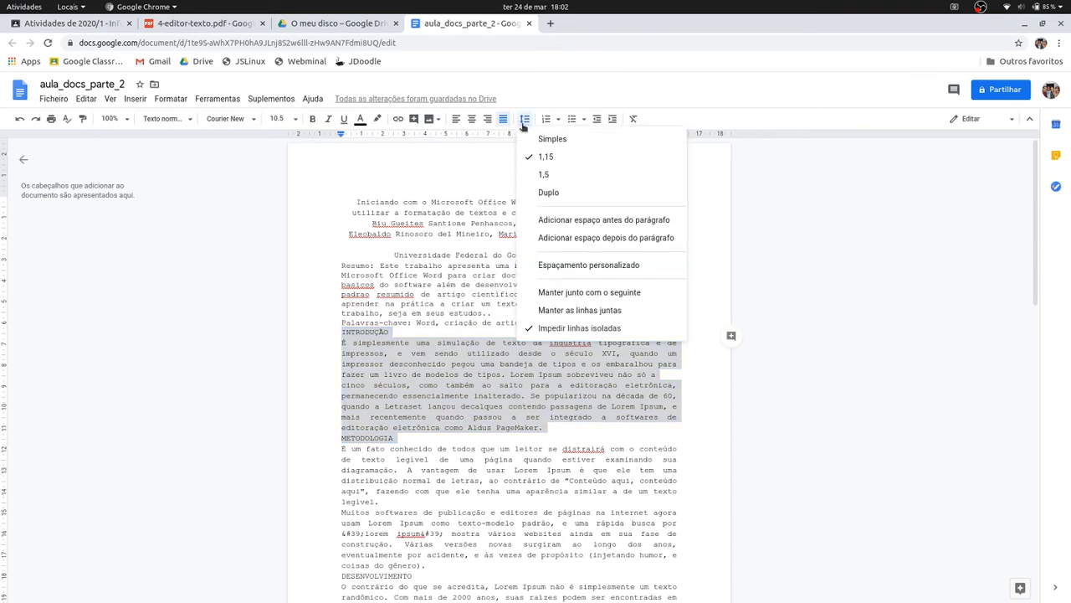
pyautogui.click(549, 174)
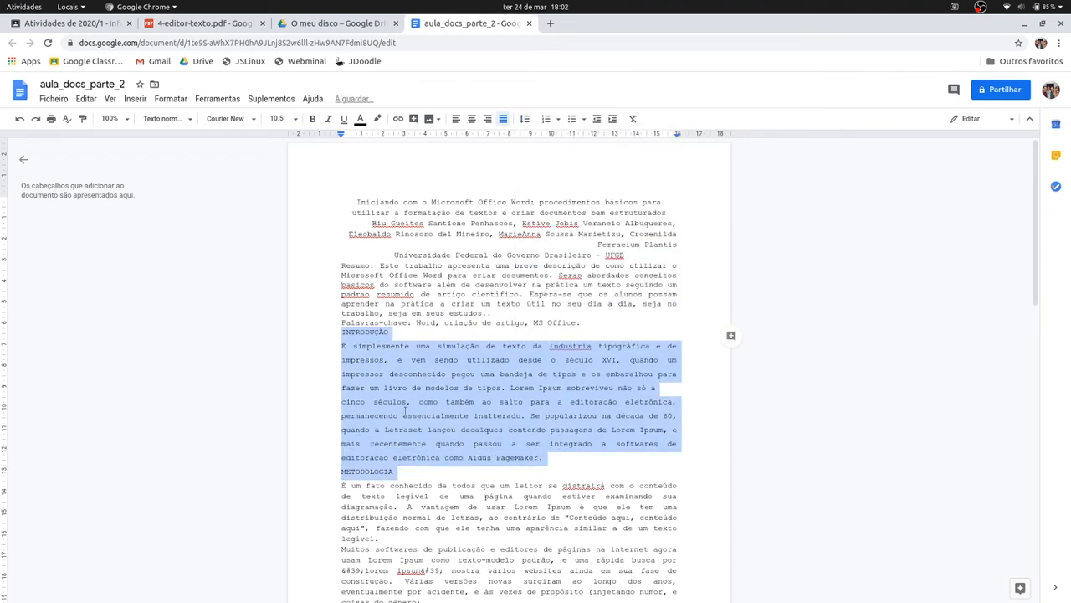
pyautogui.click(344, 346)
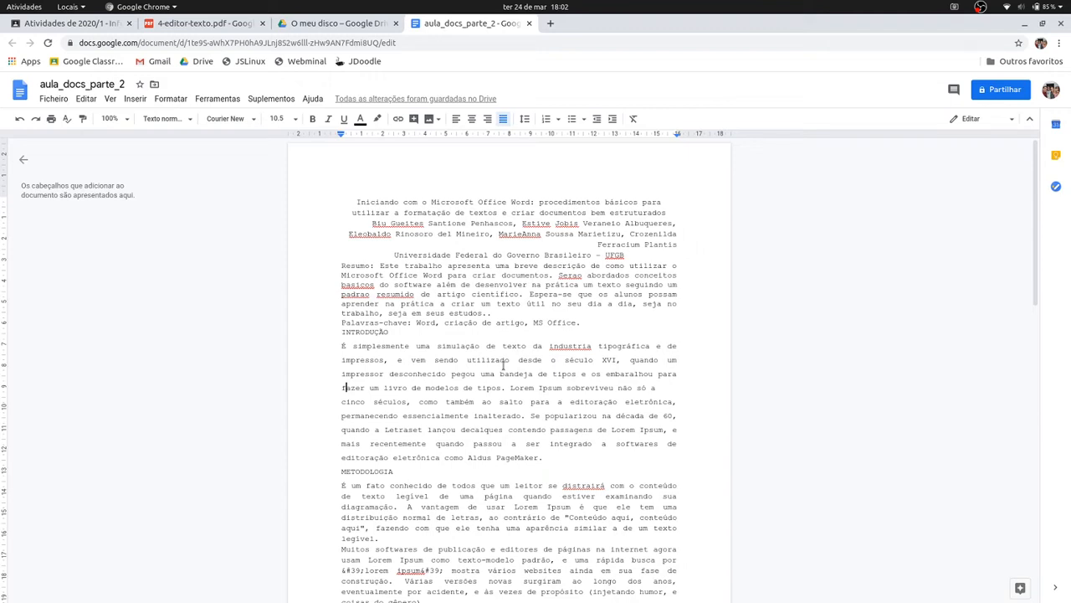
# Read the Exercícios slide about line breaks and line spacing in 4-editor-texto.pdf
pyautogui.click(222, 25)
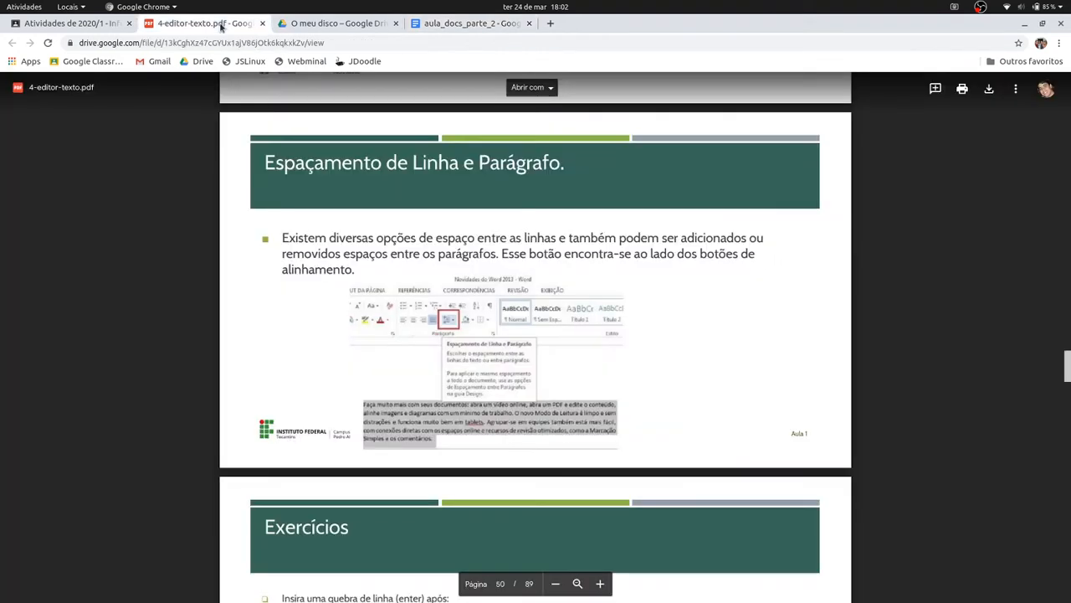
pyautogui.scroll(-3, 569, 332)
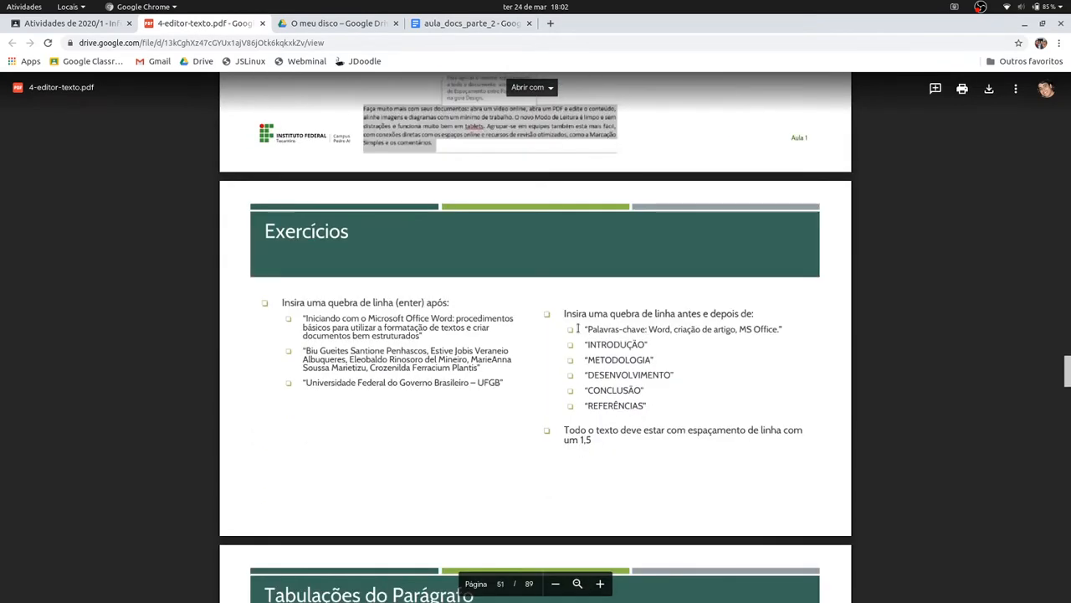
pyautogui.scroll(3, 379, 312)
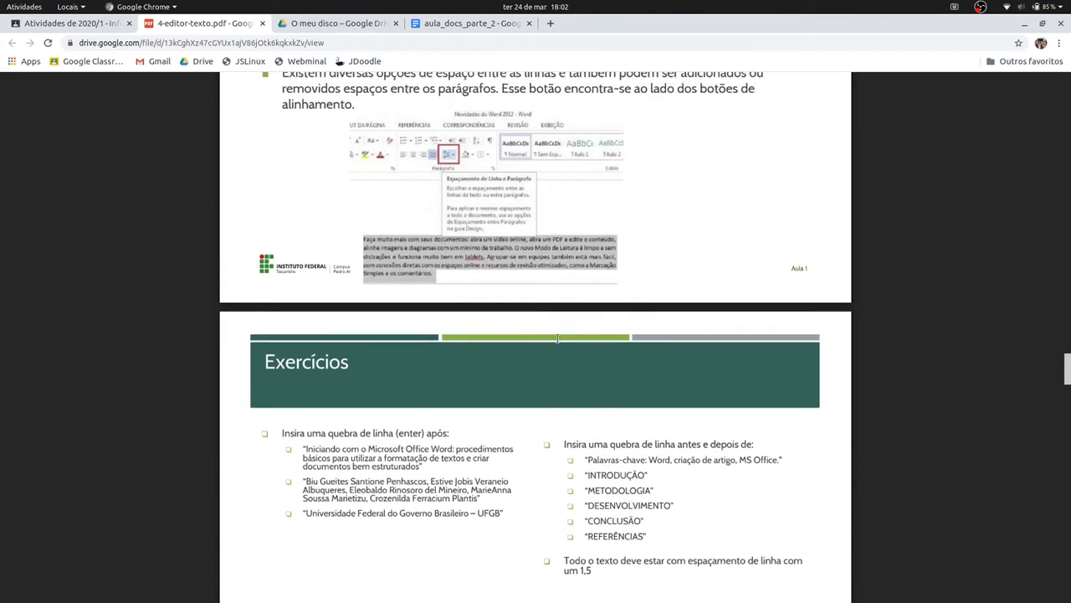
pyautogui.scroll(-2, 512, 288)
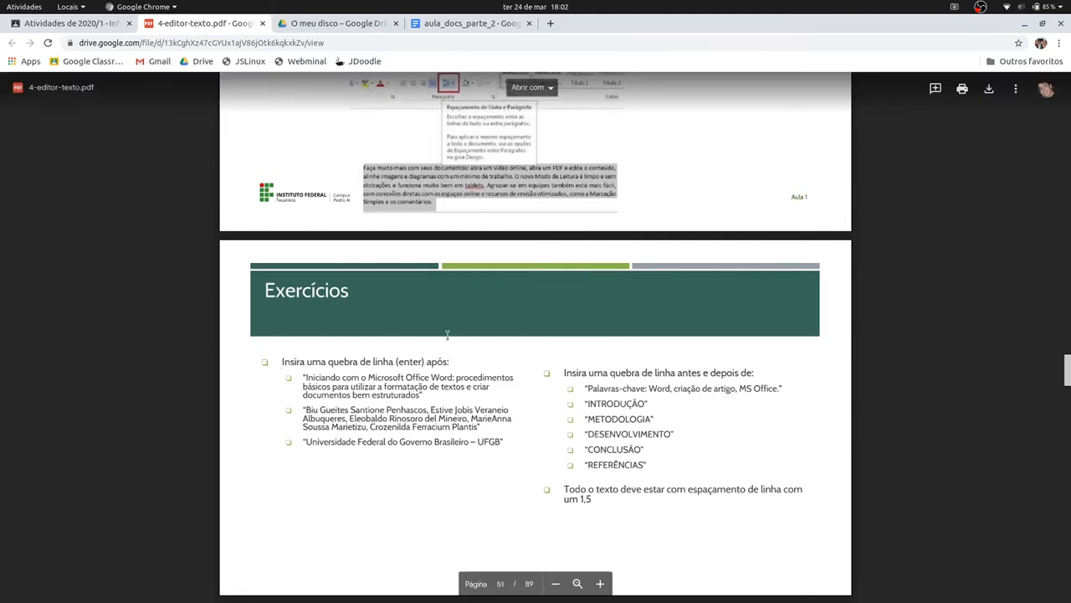
# Undo the last line spacing changes in aula_docs_parte_2 and clear the selection
pyautogui.click(473, 24)
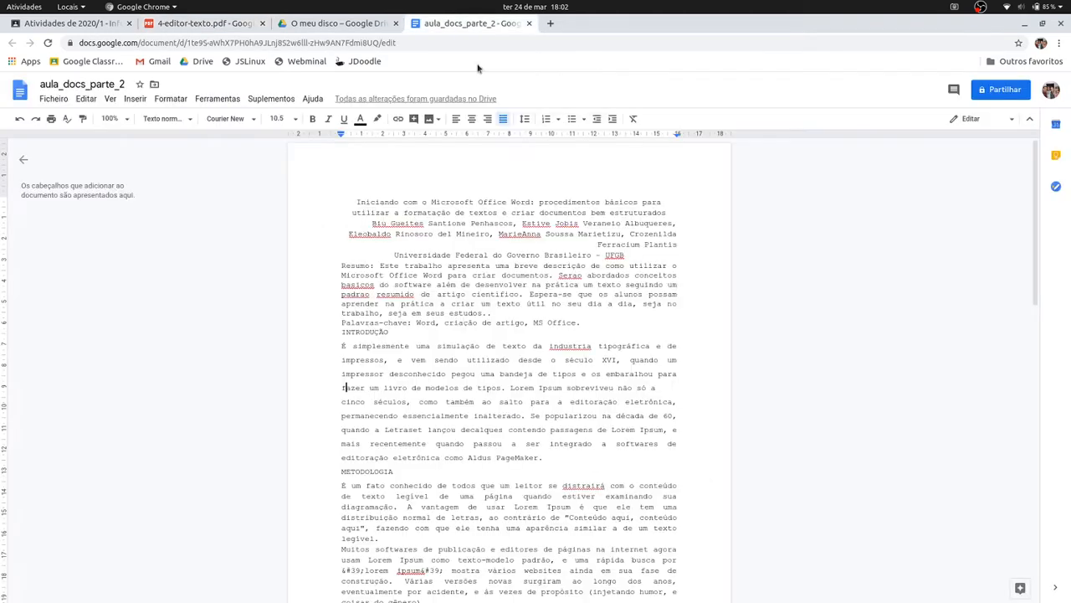
pyautogui.click(510, 201)
pyautogui.click(387, 348)
pyautogui.hotkey('ctrl', 'z')
pyautogui.hotkey('ctrl', 'z')
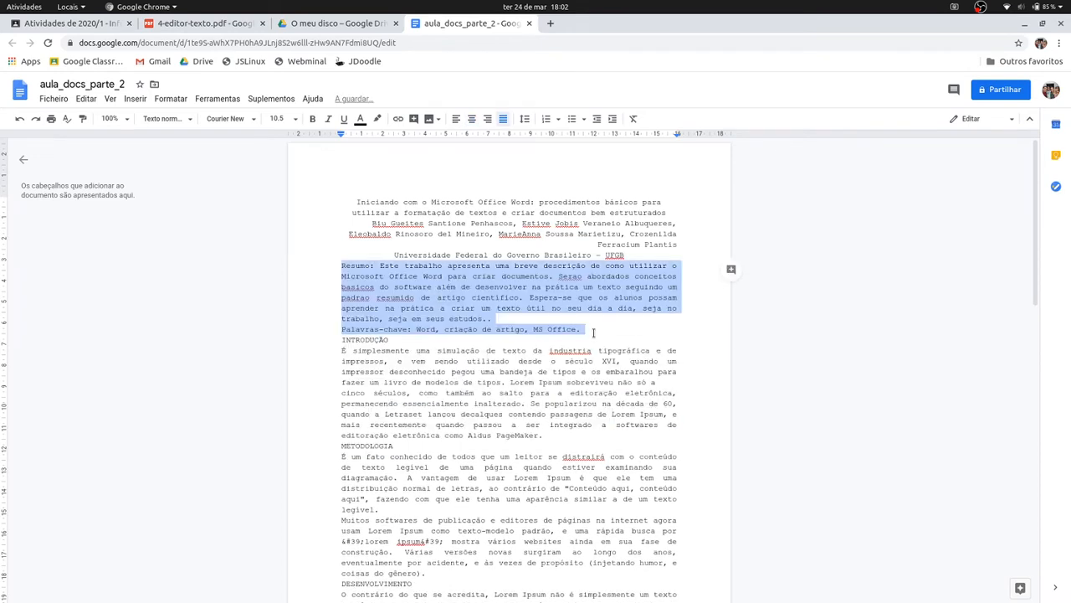
pyautogui.click(617, 280)
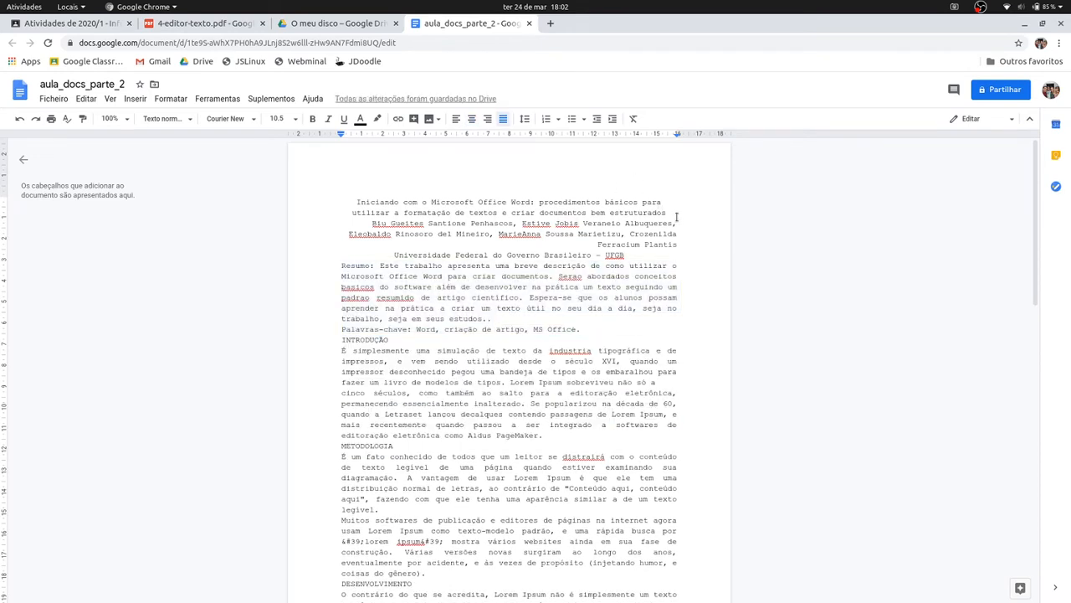
# Insert a blank line after the document title, after the author list and after the "Universidade Federal do Governo Brasileiro – UFGB" line
pyautogui.click(676, 216)
pyautogui.click(703, 196)
pyautogui.press('Return')
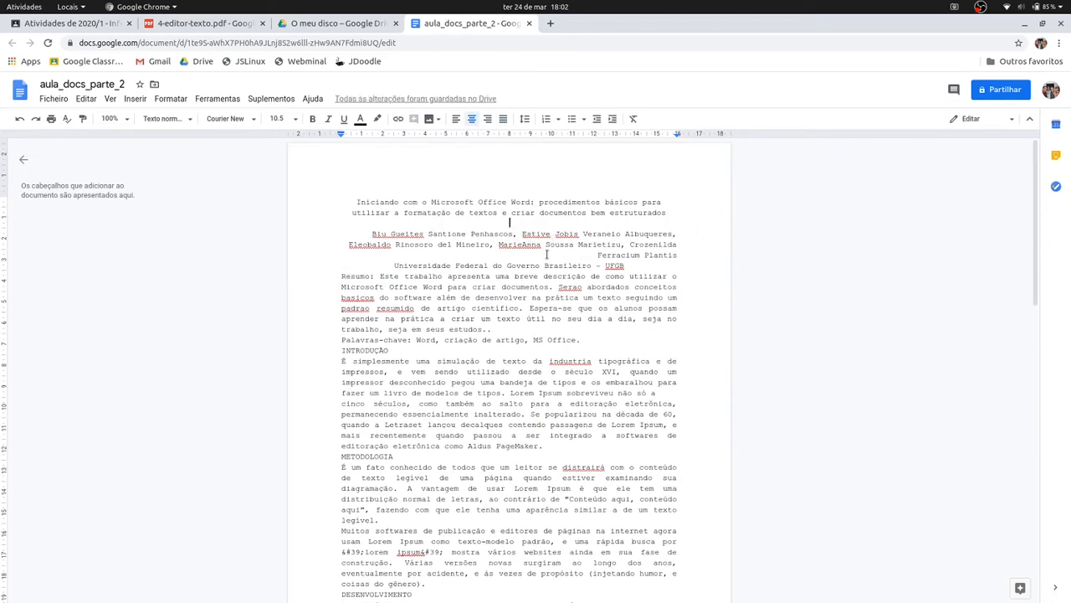
pyautogui.click(676, 241)
pyautogui.press('Return')
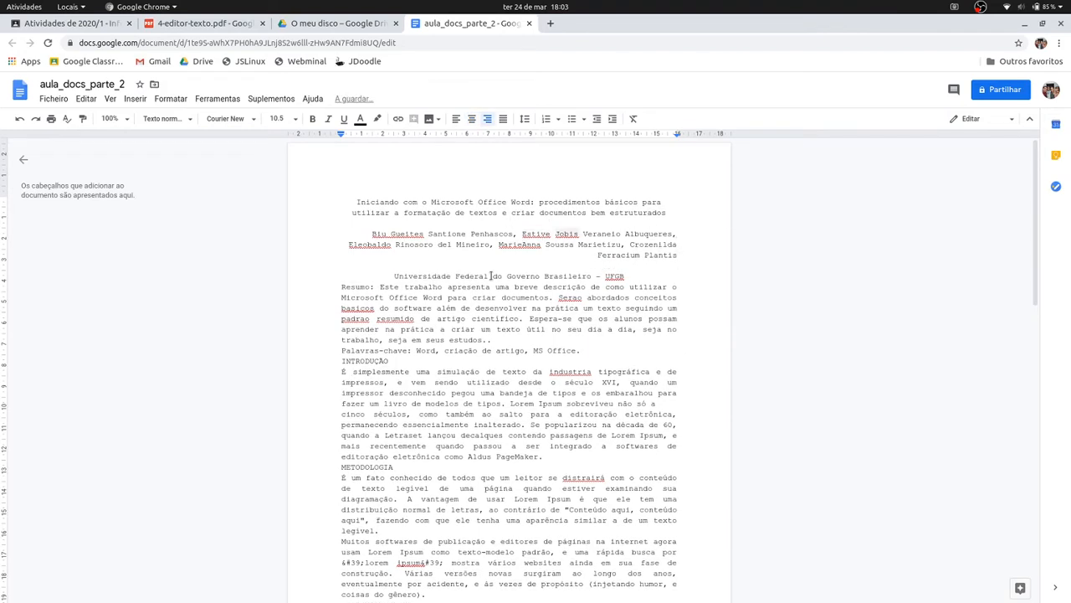
pyautogui.click(631, 286)
pyautogui.click(625, 276)
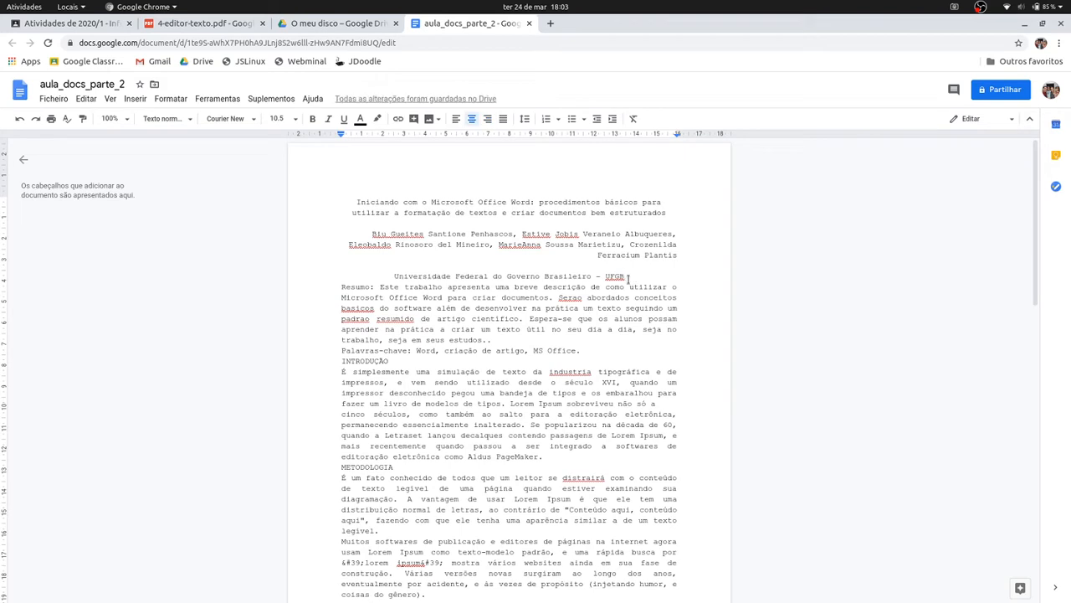
pyautogui.press('Return')
# Consult the Exercícios slide in 4-editor-texto.pdf and insert a blank line before and after the document's "Palavras-chave" paragraph
pyautogui.click(208, 24)
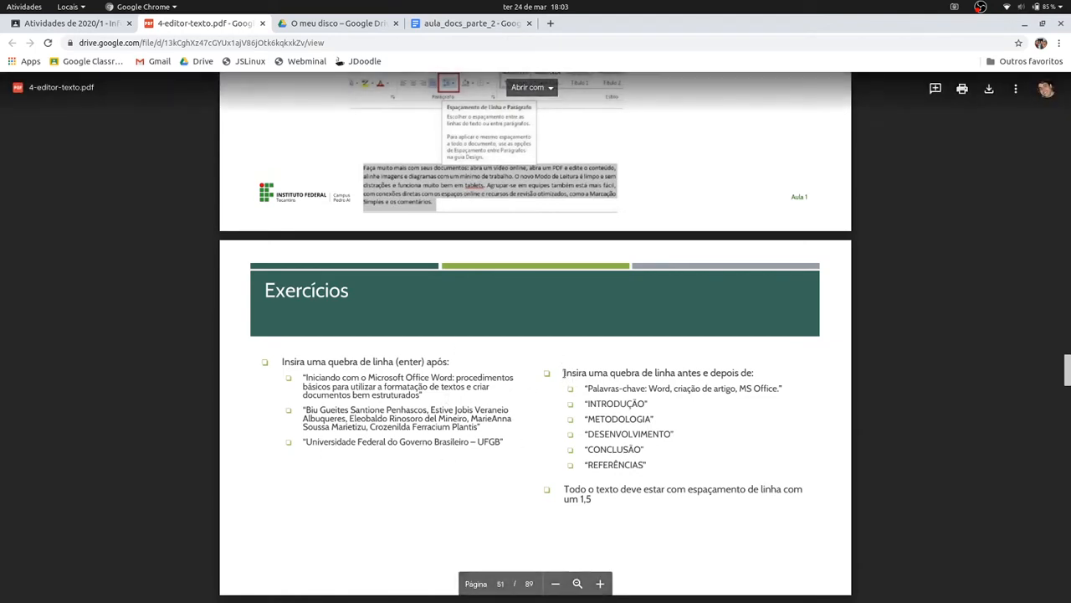
pyautogui.moveTo(566, 374); pyautogui.dragTo(753, 373)
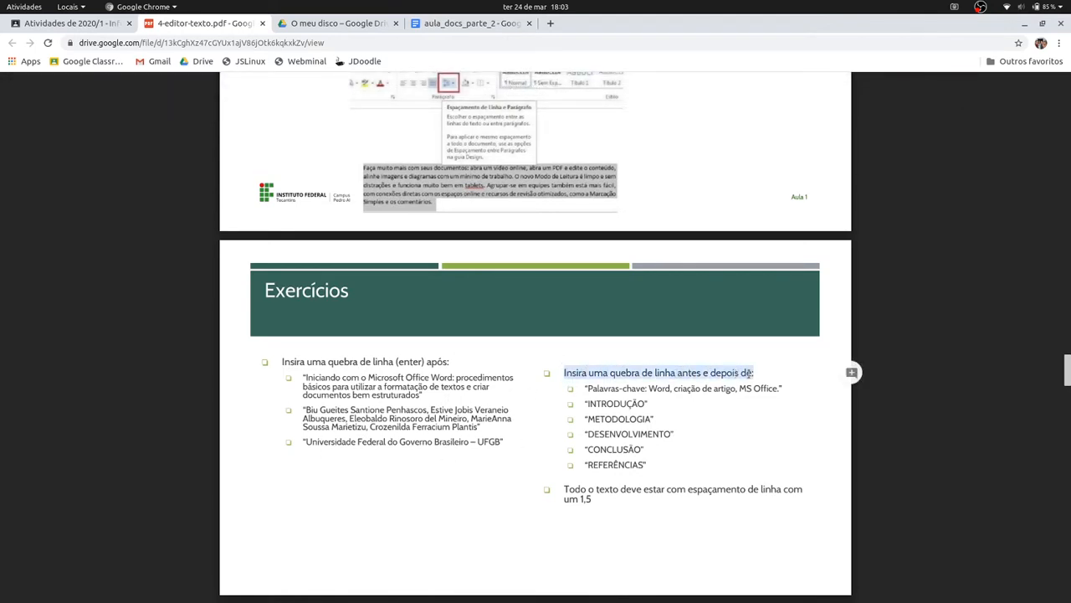
pyautogui.click(452, 25)
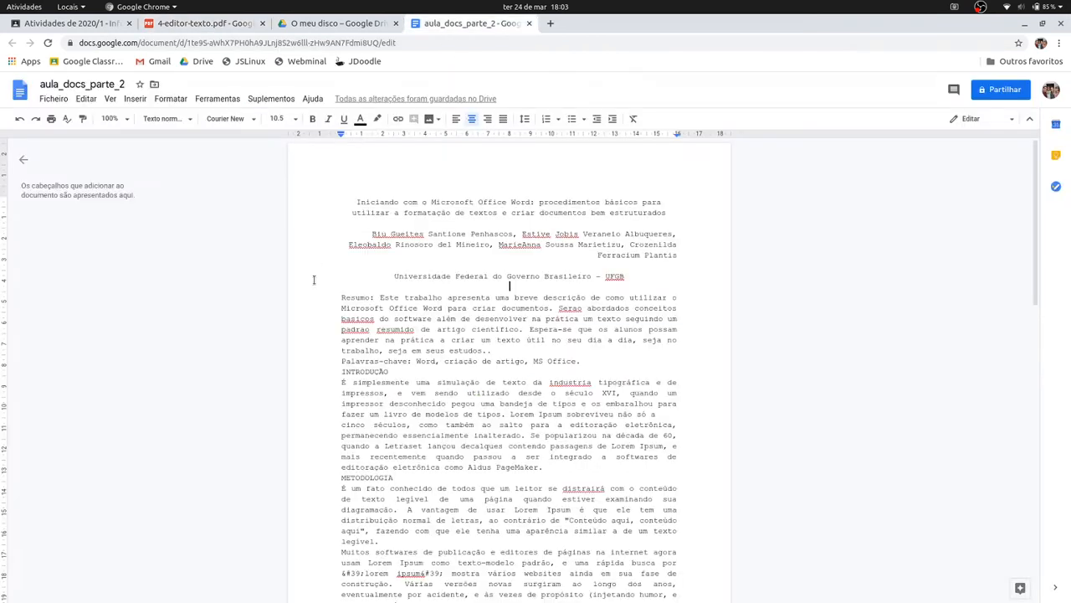
pyautogui.moveTo(342, 361); pyautogui.dragTo(586, 361)
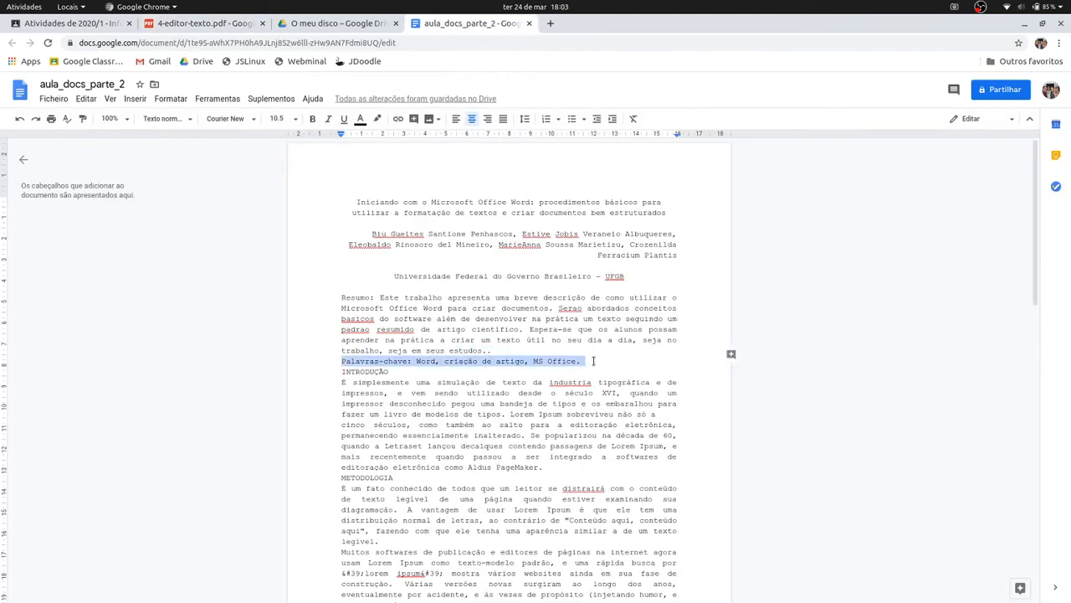
pyautogui.click(500, 350)
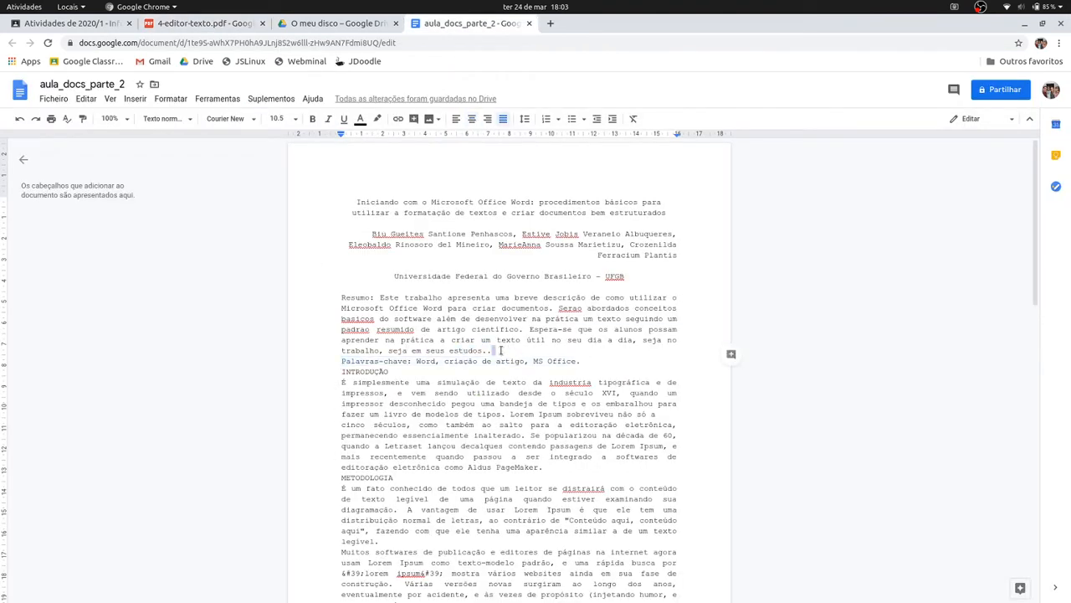
pyautogui.press('Return')
pyautogui.click(587, 371)
pyautogui.press('Return')
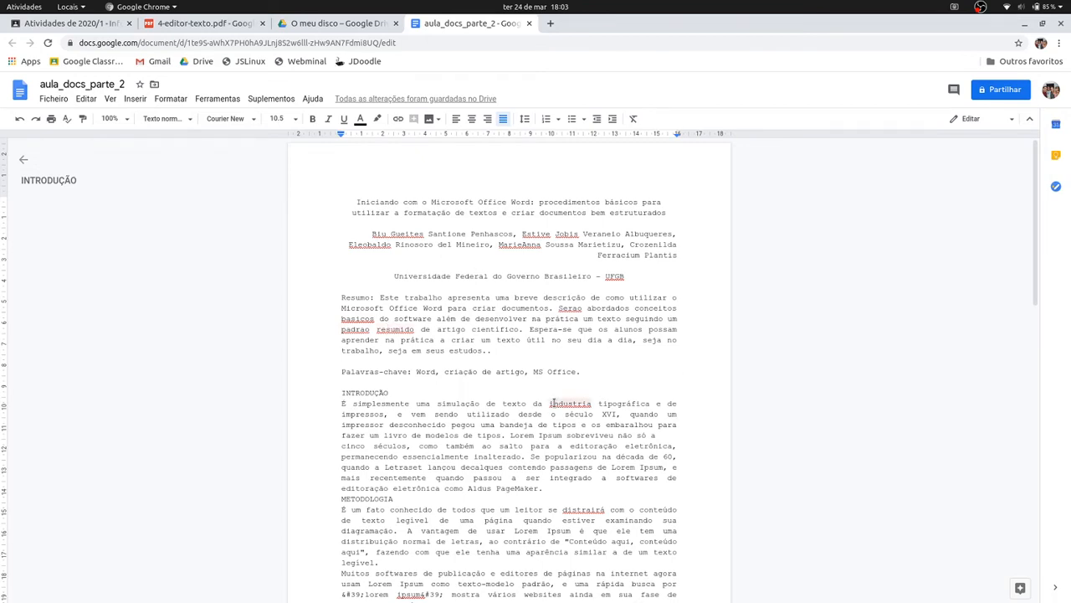
# Check the INTRODUÇÃO item on the Exercícios slide and insert a blank line after the INTRODUÇÃO heading in aula_docs_parte_2
pyautogui.click(615, 375)
pyautogui.click(239, 22)
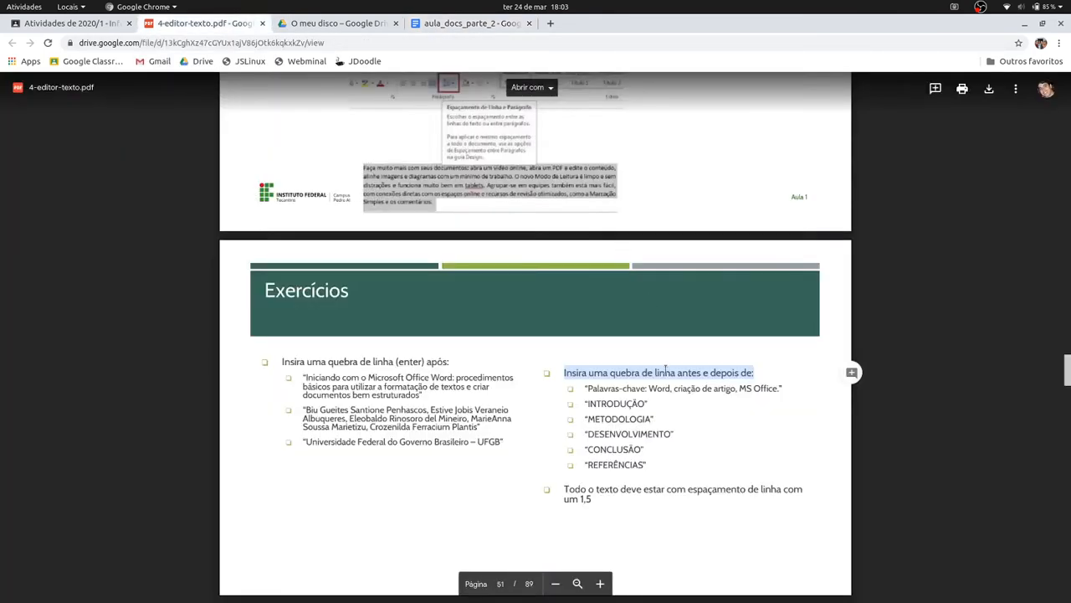
pyautogui.doubleClick(615, 403)
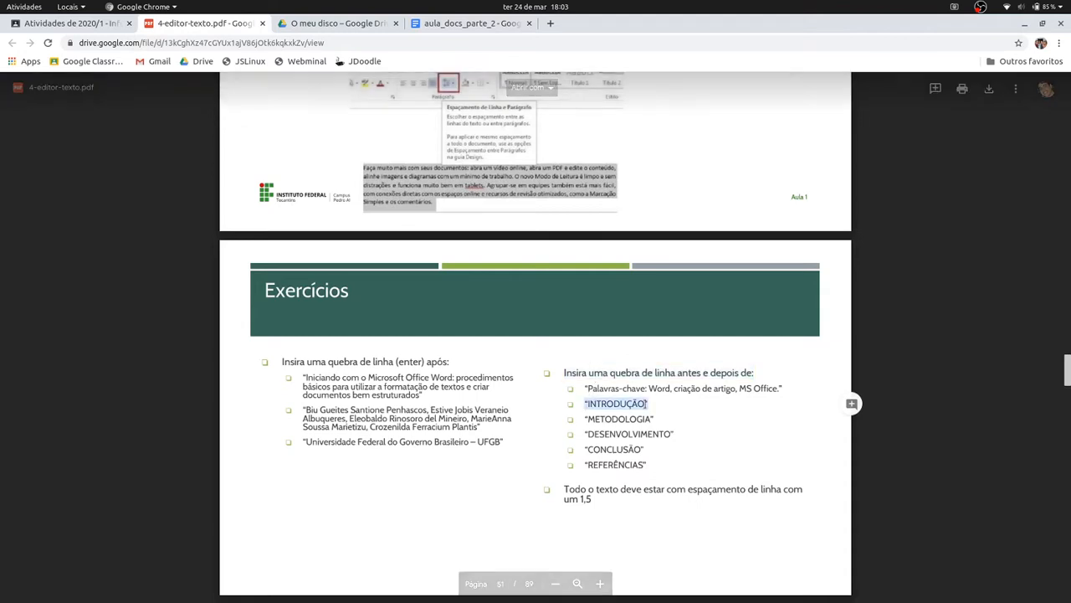
pyautogui.click(471, 23)
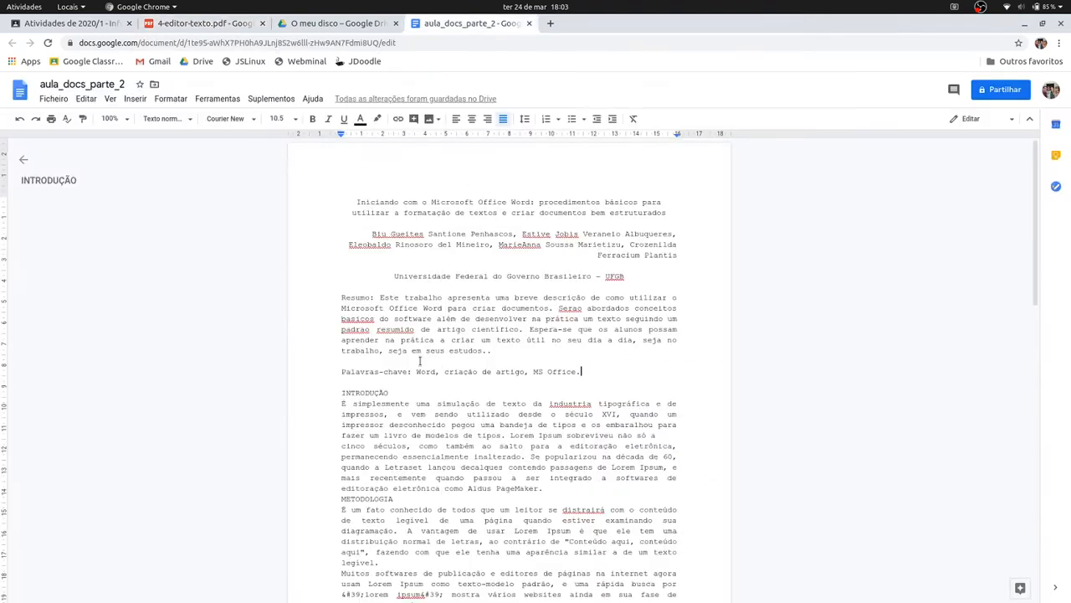
pyautogui.click(338, 393)
pyautogui.click(342, 409)
pyautogui.press('Return')
# Insert a blank line before and after the METODOLOGIA heading
pyautogui.scroll(-1, 352, 377)
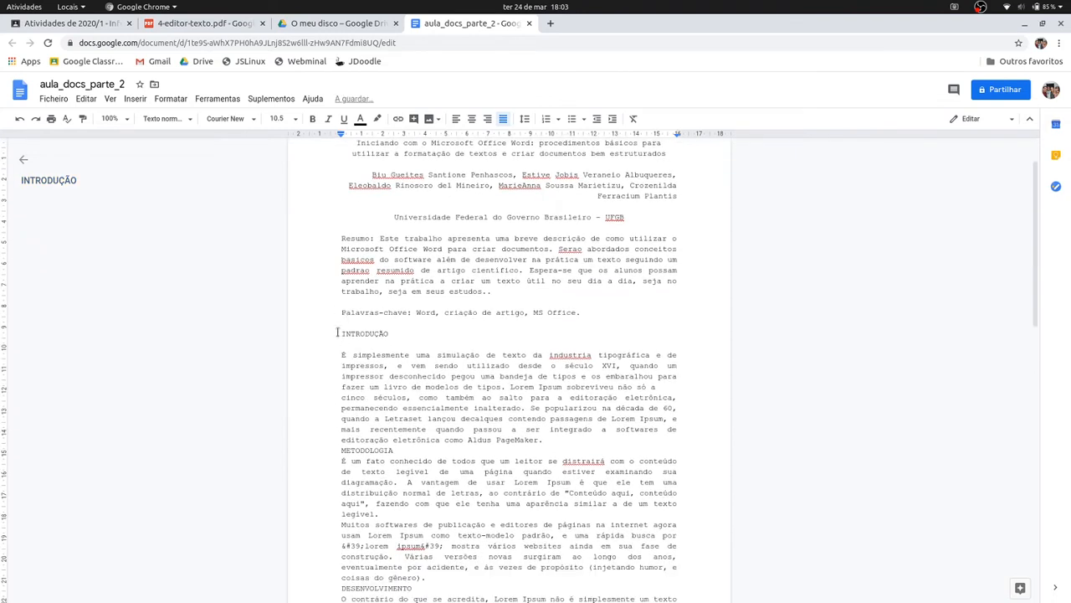
pyautogui.click(339, 452)
pyautogui.press('Return')
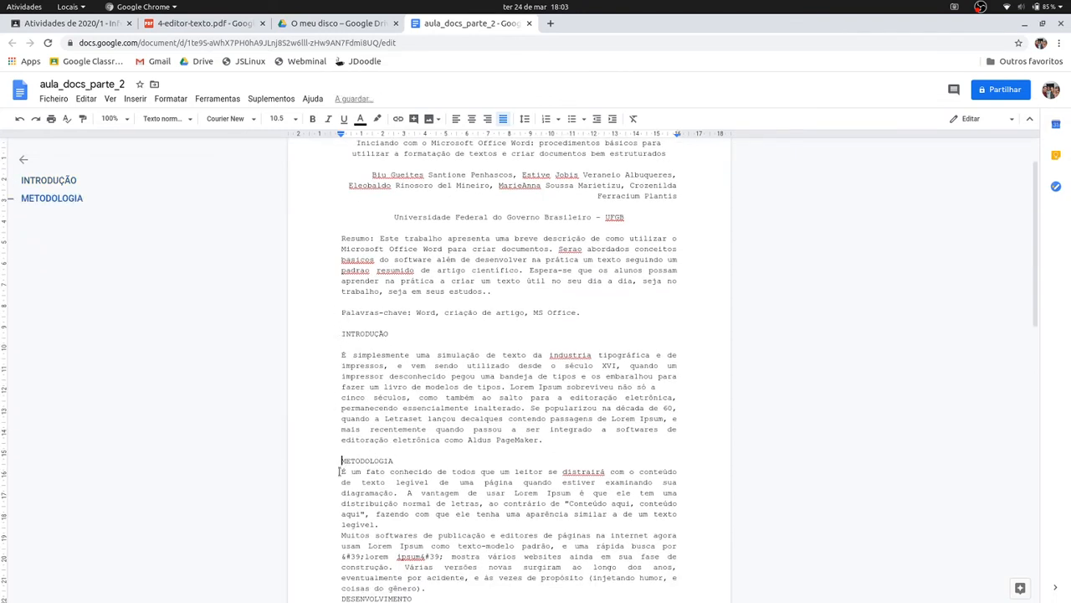
pyautogui.click(339, 471)
pyautogui.press('Return')
# Insert a blank line before and after the DESENVOLVIMENTO heading
pyautogui.scroll(-4, 339, 436)
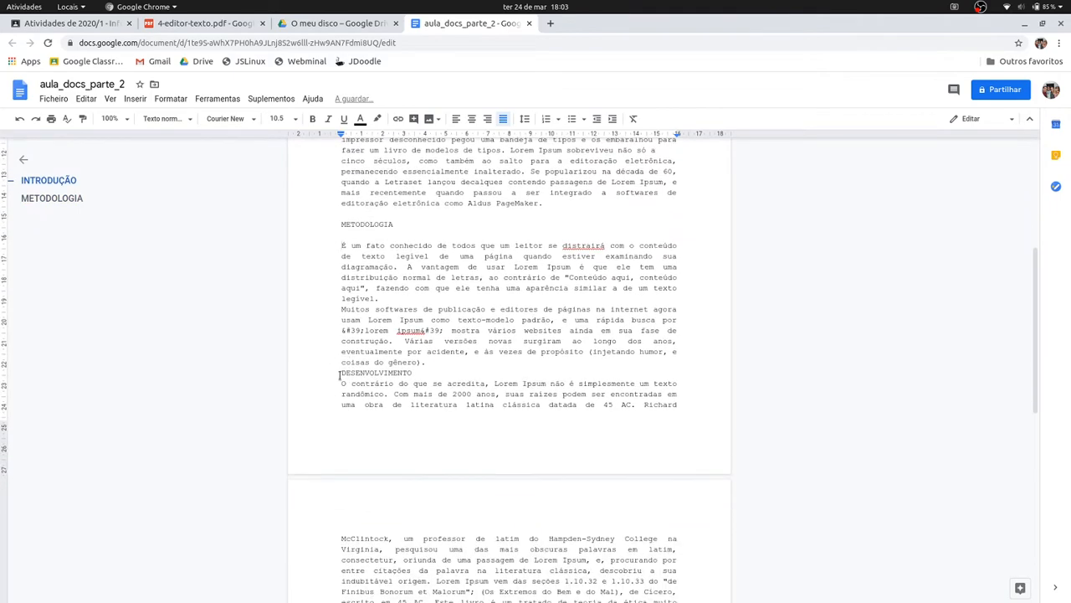
pyautogui.click(339, 374)
pyautogui.press('Return')
pyautogui.click(336, 395)
pyautogui.hotkey('ctrl', 'Return')
# Insert a blank line before and after the CONCLUSÃO heading
pyautogui.scroll(-3, 336, 418)
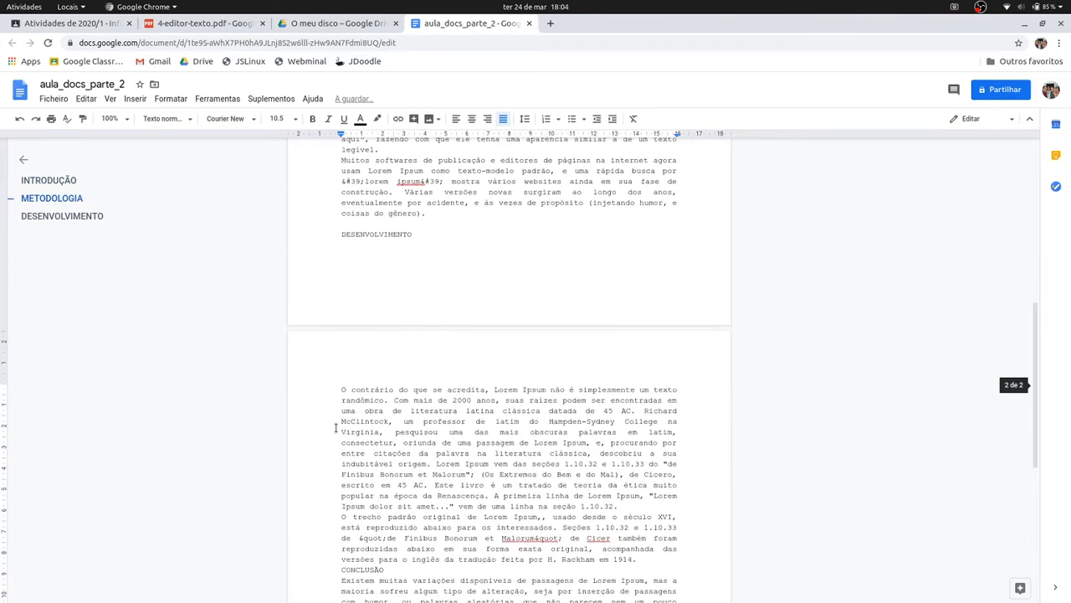
pyautogui.scroll(-2, 335, 429)
pyautogui.click(340, 452)
pyautogui.press('Return')
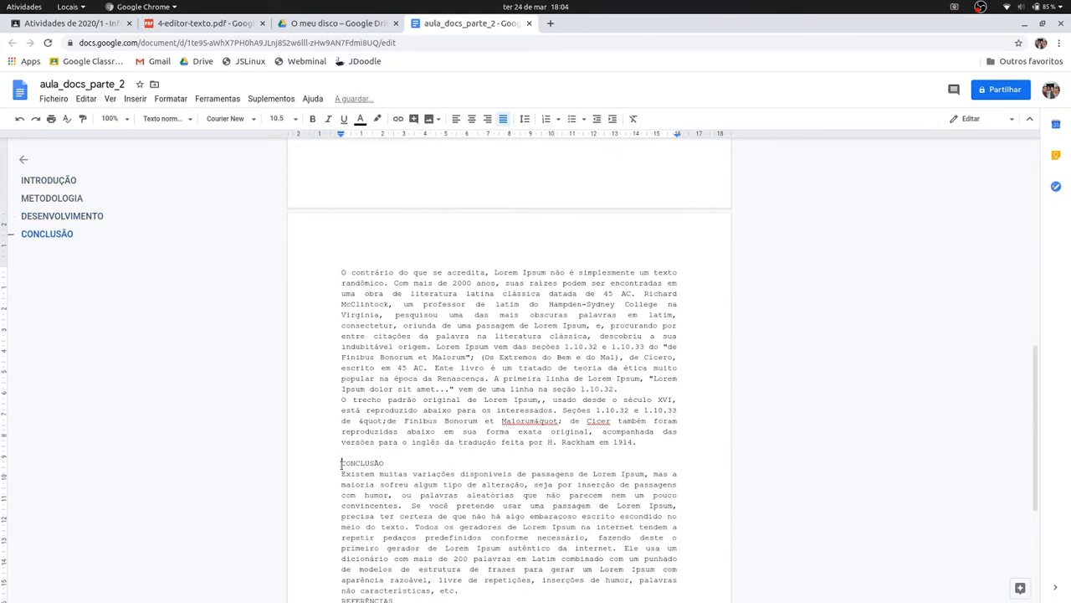
pyautogui.moveTo(340, 482); pyautogui.dragTo(340, 476)
pyautogui.click(340, 476)
pyautogui.press('Return')
# Insert a blank line before and after the REFERÊNCIAS heading
pyautogui.scroll(-3, 340, 469)
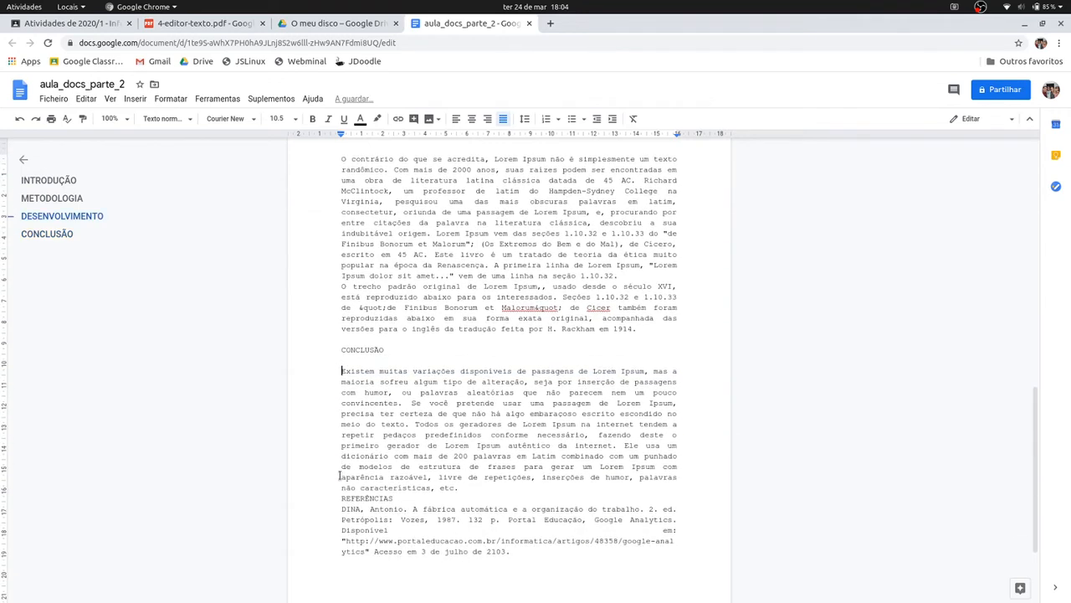
pyautogui.click(339, 366)
pyautogui.press('Return')
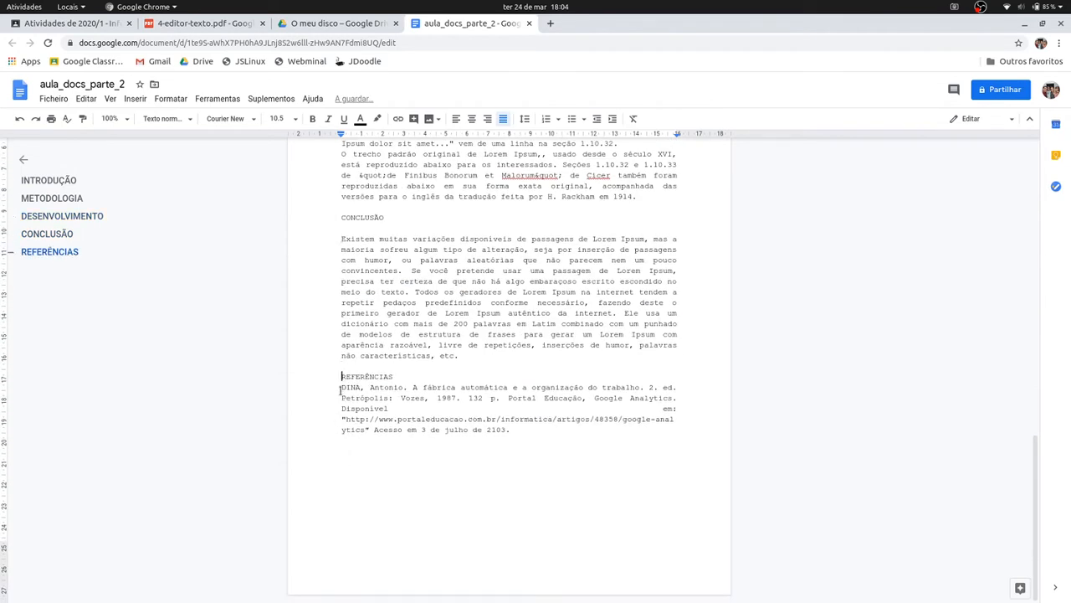
pyautogui.click(342, 388)
pyautogui.press('Return')
pyautogui.click(397, 469)
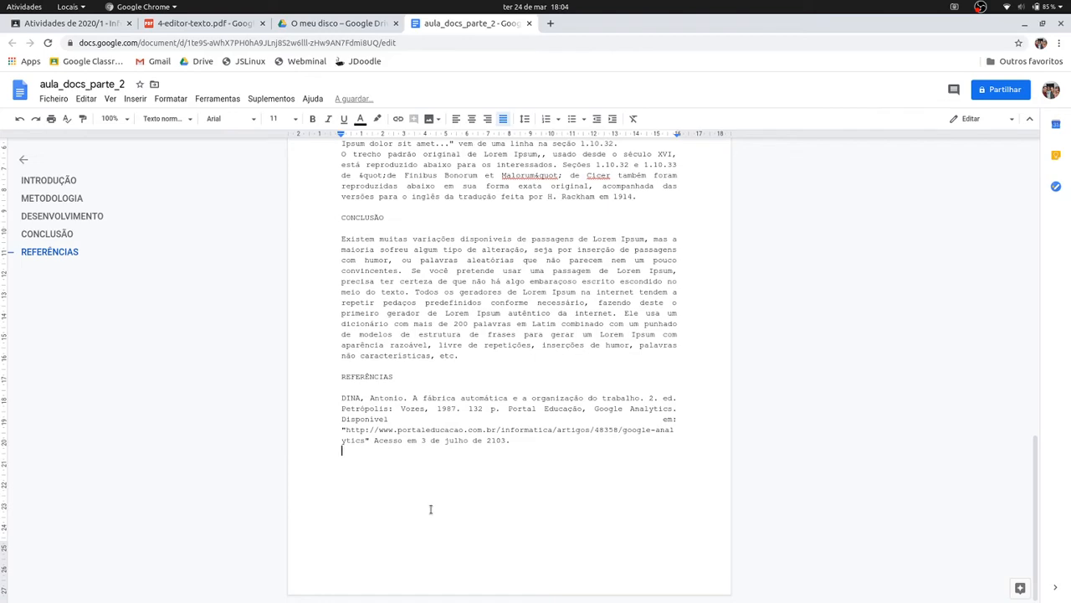
# Check the line spacing instruction on the Exercícios slide and set the whole text of aula_docs_parte_2 to 1,5 line spacing
pyautogui.scroll(10, 423, 356)
pyautogui.scroll(5, 448, 374)
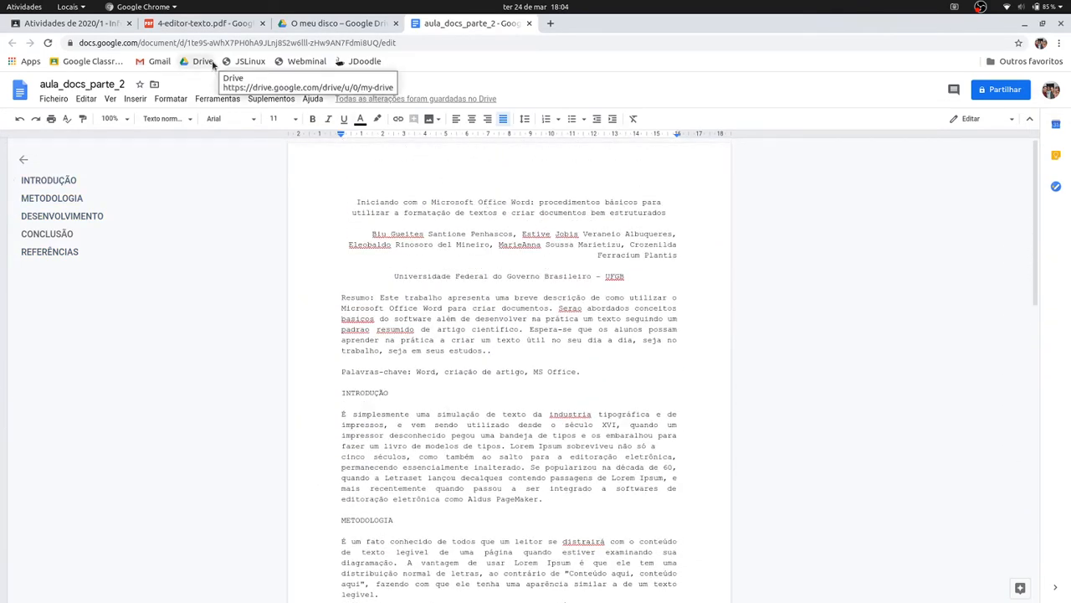
pyautogui.click(634, 273)
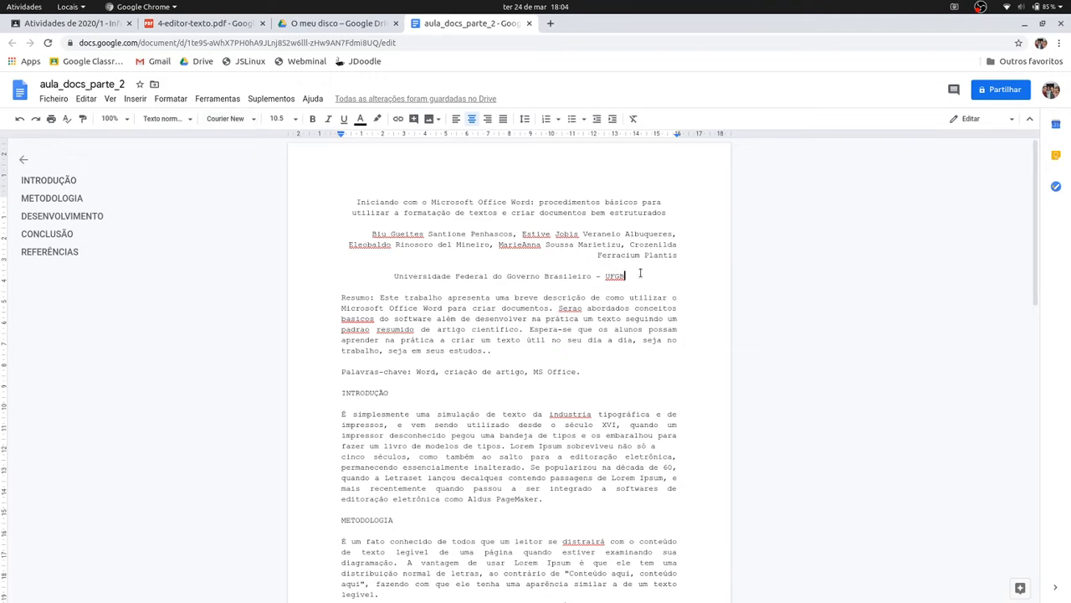
pyautogui.click(208, 24)
pyautogui.moveTo(565, 491); pyautogui.dragTo(587, 498)
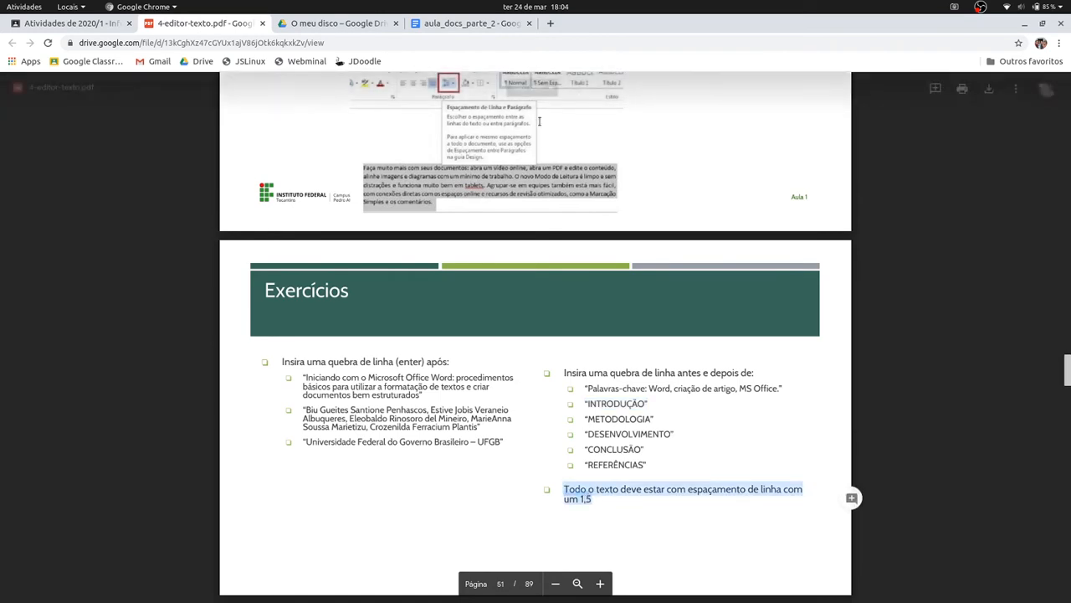
pyautogui.click(458, 25)
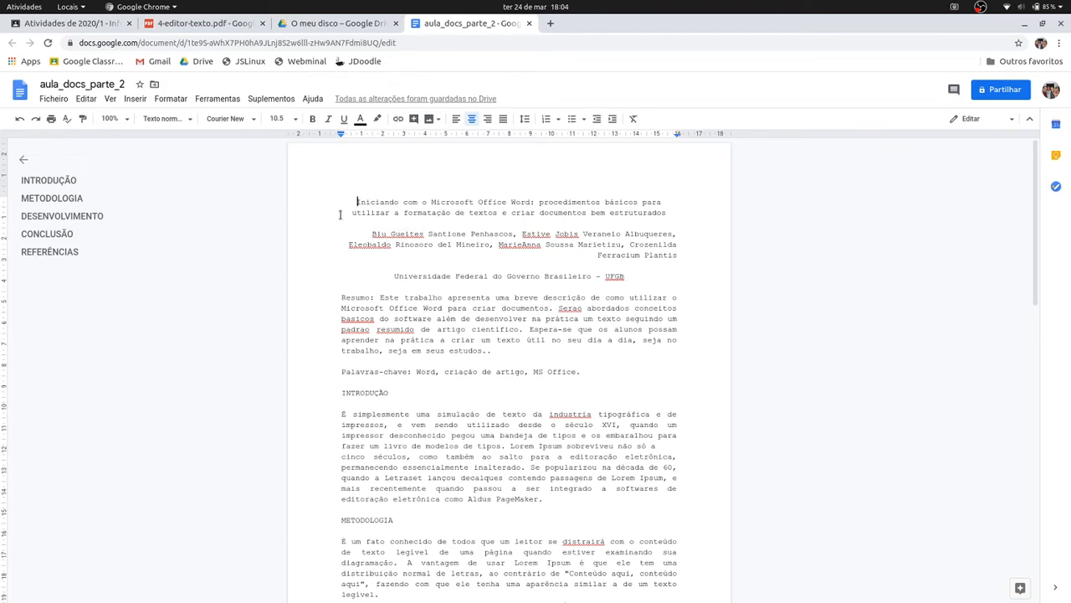
pyautogui.hotkey('ctrl', 'a')
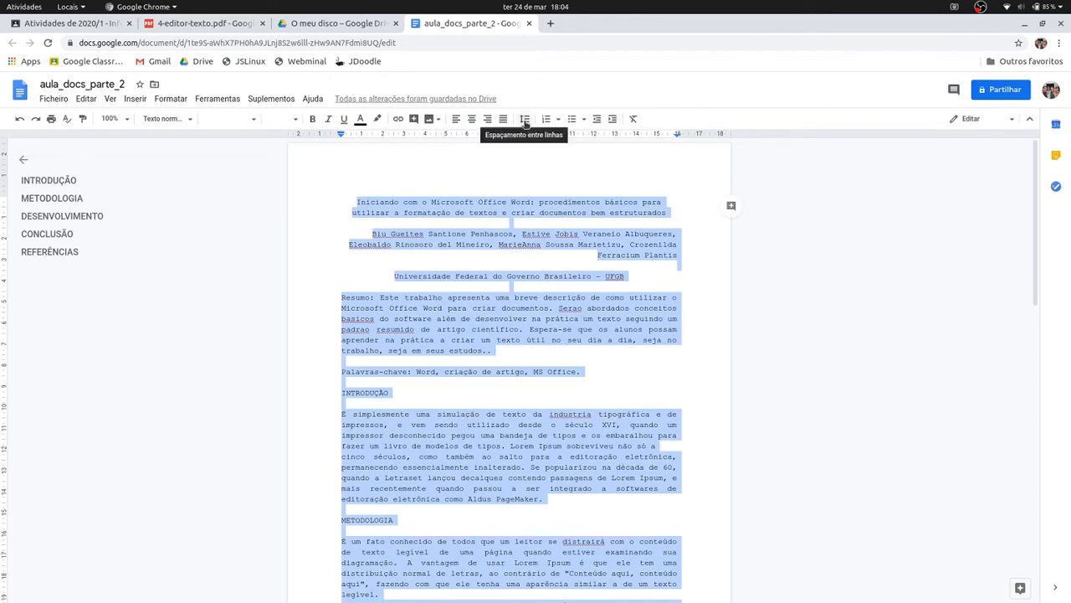
pyautogui.click(524, 120)
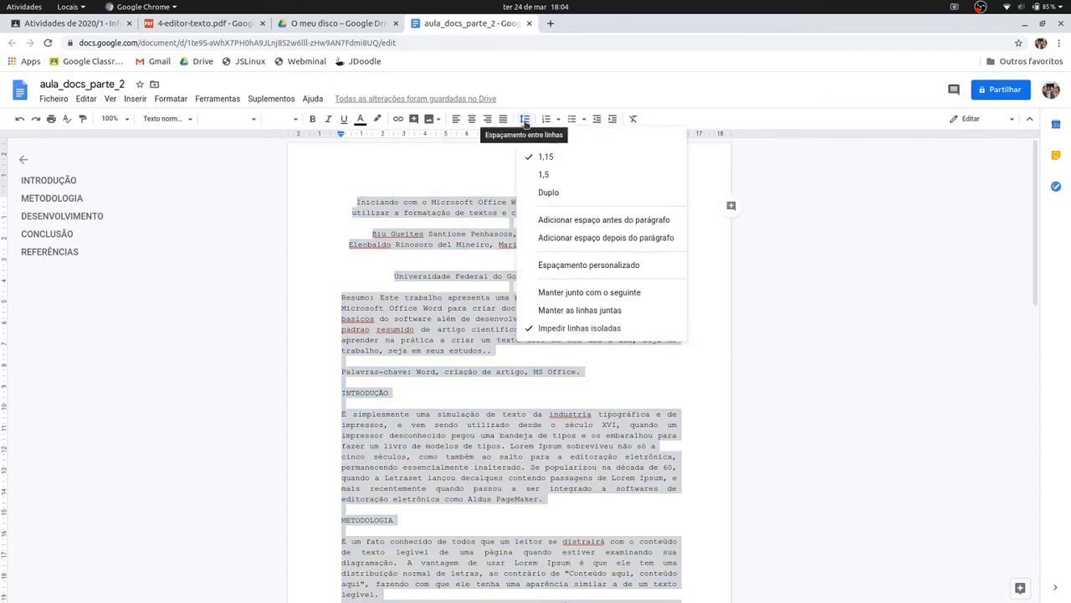
pyautogui.click(549, 175)
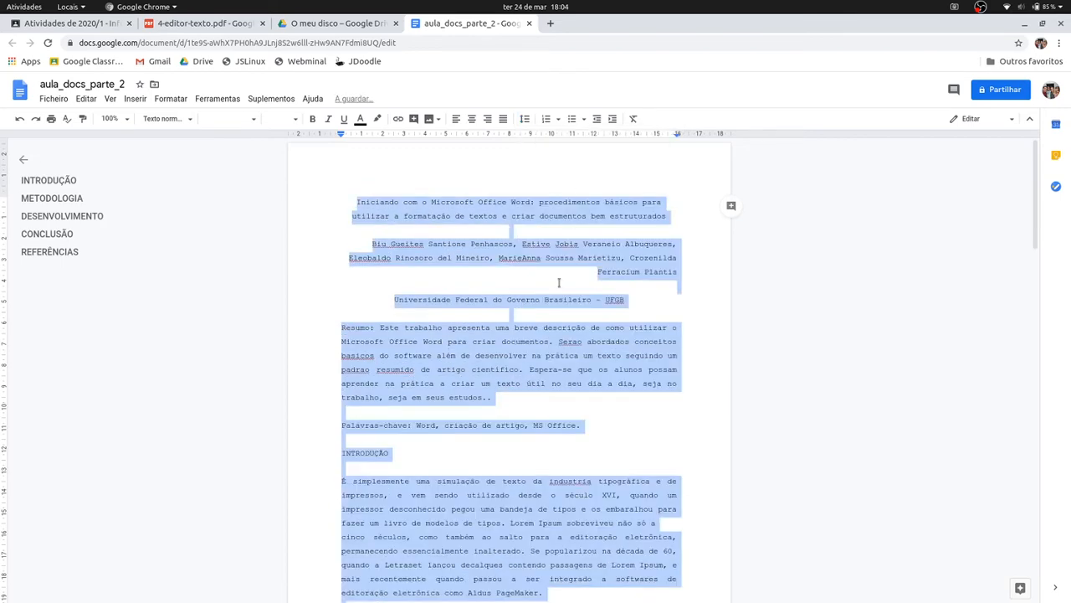
pyautogui.click(519, 328)
# Enter the test text "sdas" on the blank line above the DESENVOLVIMENTO heading, delete it and look over the remaining pages
pyautogui.scroll(-5, 517, 329)
pyautogui.scroll(-6, 517, 329)
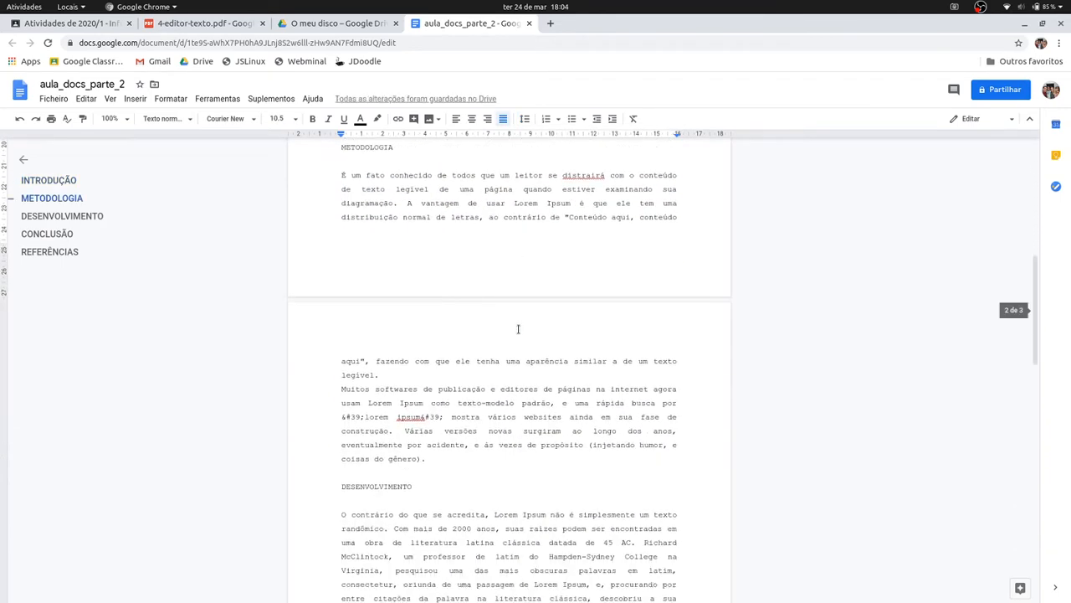
pyautogui.click(361, 174)
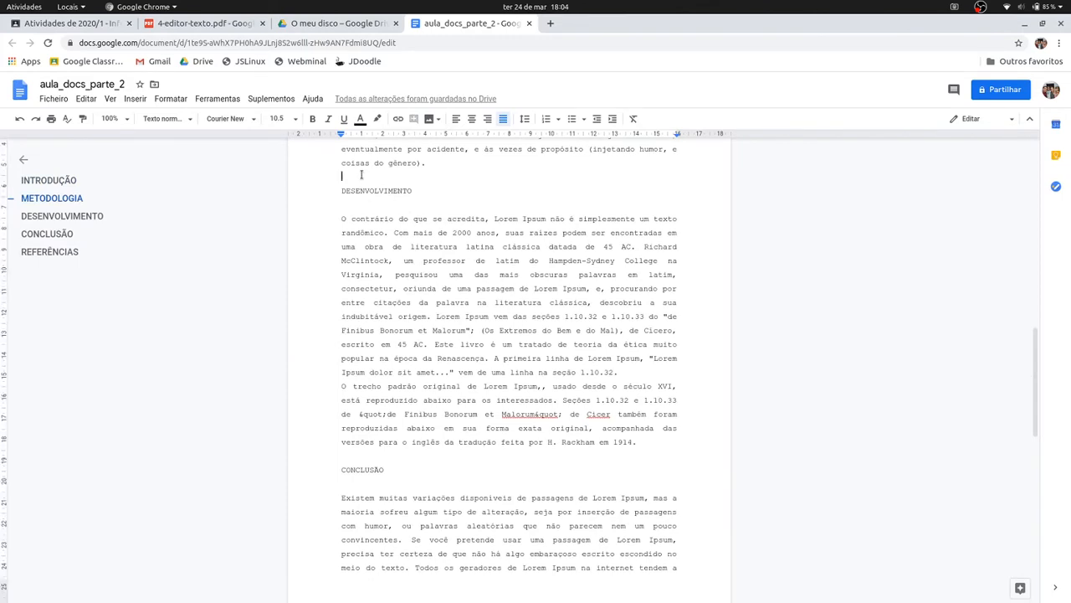
pyautogui.click(379, 209)
pyautogui.click(343, 175)
pyautogui.write('sdas')
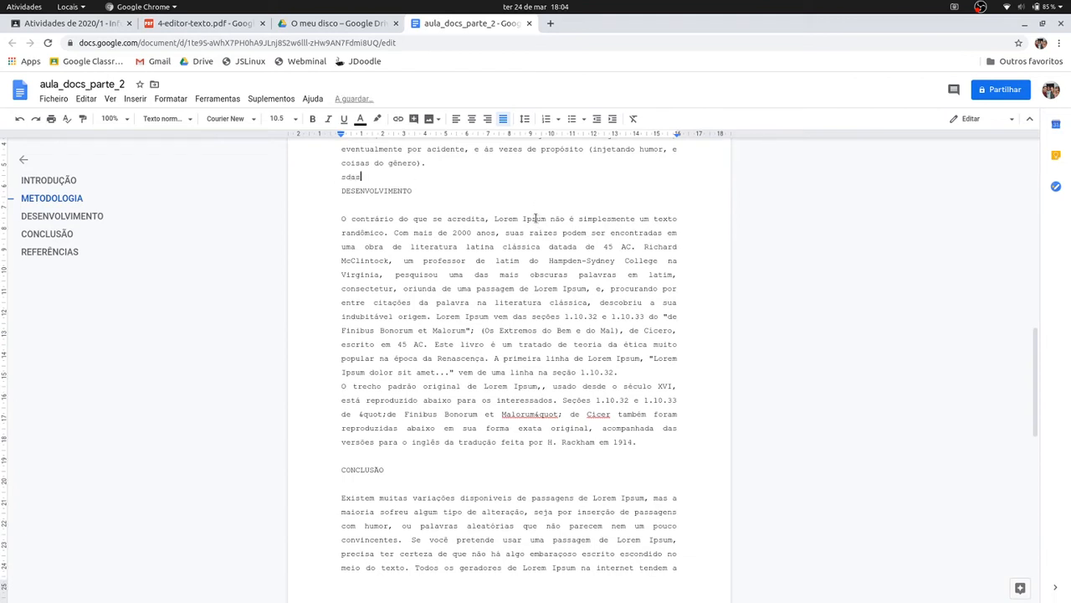
pyautogui.doubleClick(350, 177)
pyautogui.press('BackSpace')
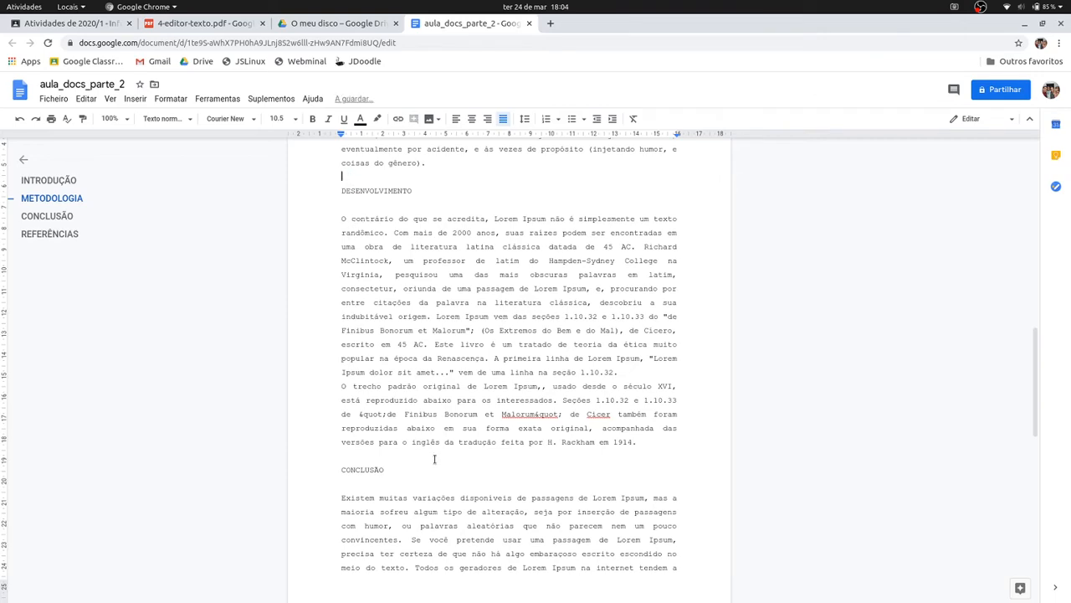
pyautogui.scroll(-4, 435, 459)
pyautogui.scroll(-6, 450, 449)
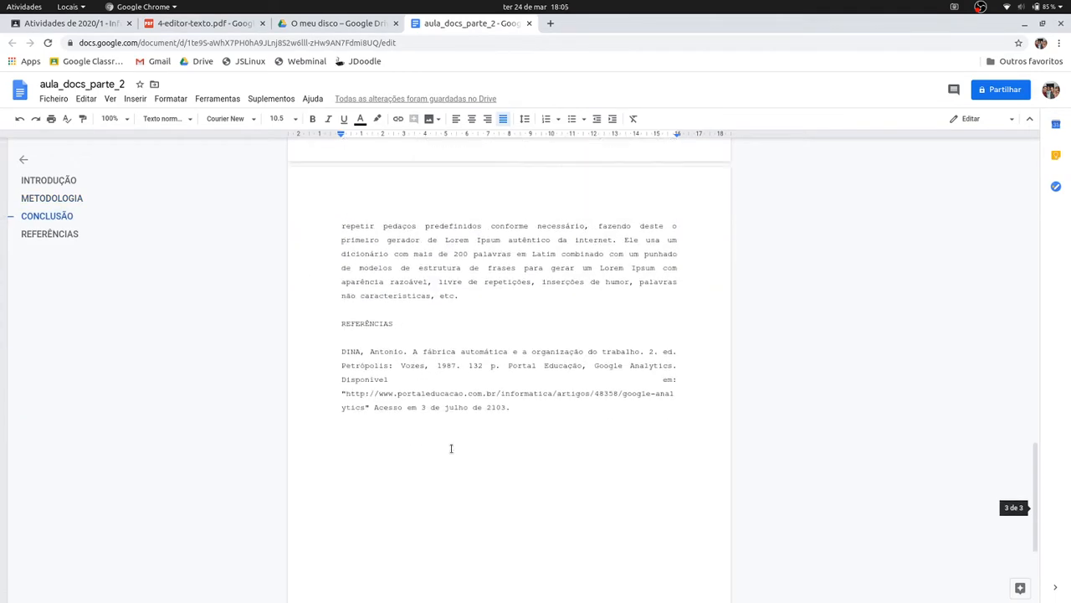
# Review the INTRODUÇÃO, METODOLOGIA, DESENVOLVIMENTO, CONCLUSÃO and REFERÊNCIAS headings throughout aula_docs_parte_2
pyautogui.scroll(12, 450, 449)
pyautogui.scroll(15, 450, 449)
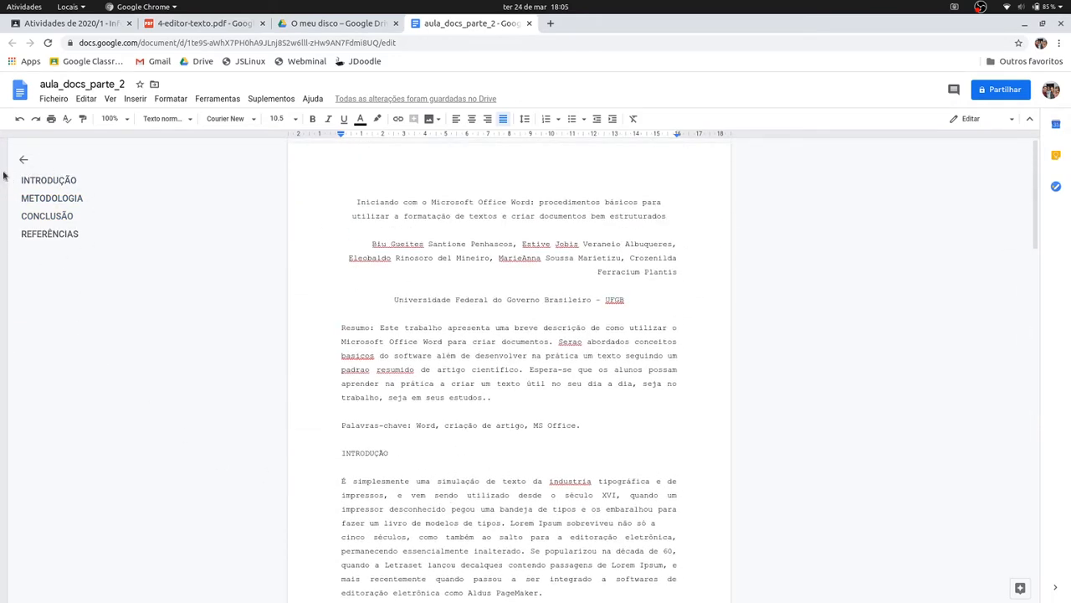
pyautogui.click(336, 456)
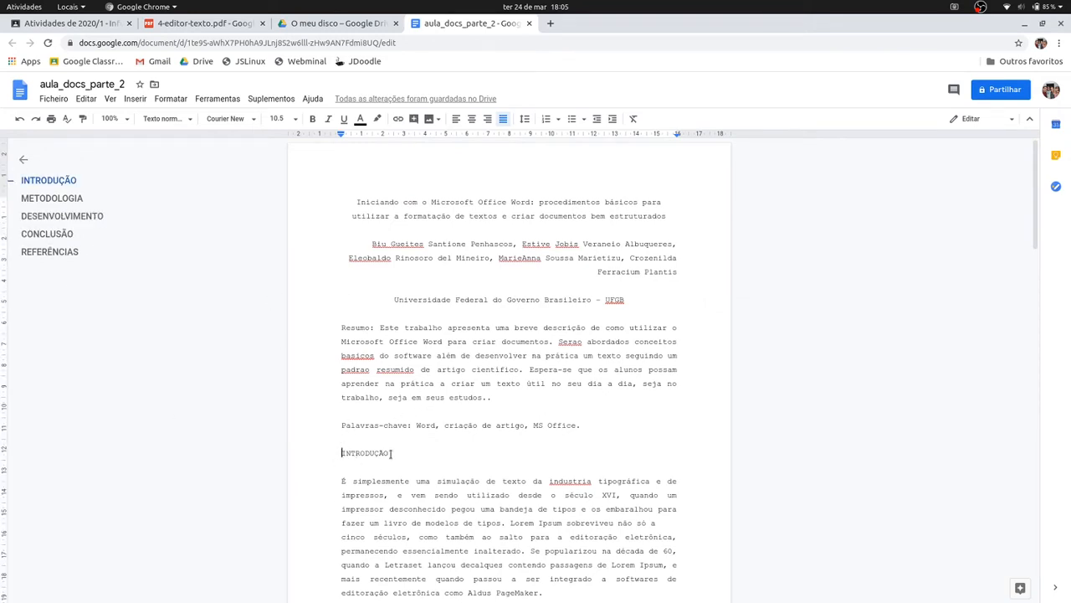
pyautogui.scroll(-3, 376, 456)
pyautogui.click(363, 366)
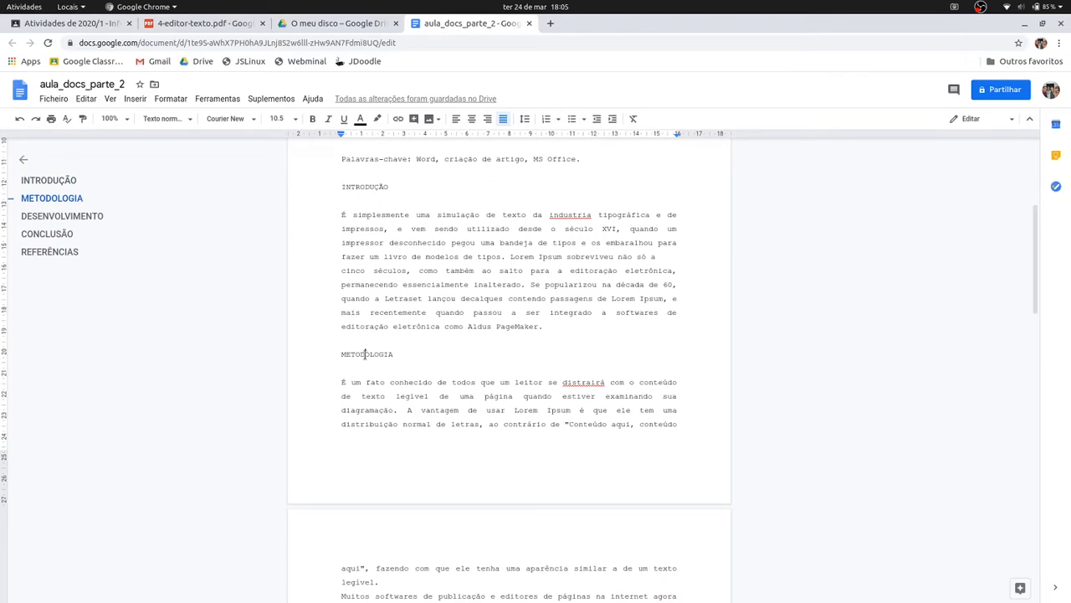
pyautogui.click(50, 216)
pyautogui.click(43, 235)
pyautogui.click(43, 253)
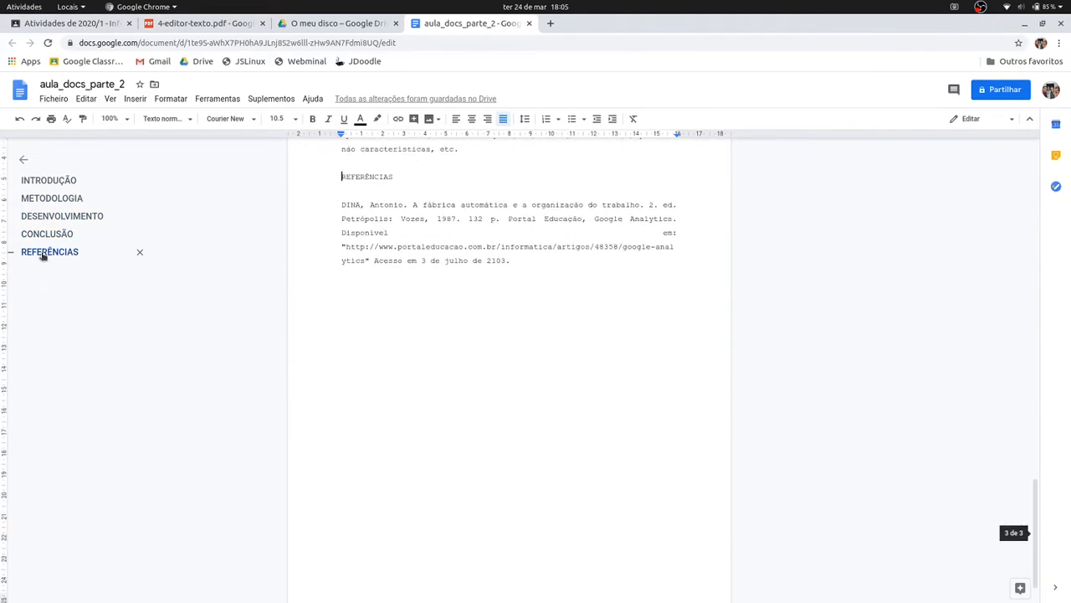
pyautogui.click(33, 180)
pyautogui.scroll(5, 420, 340)
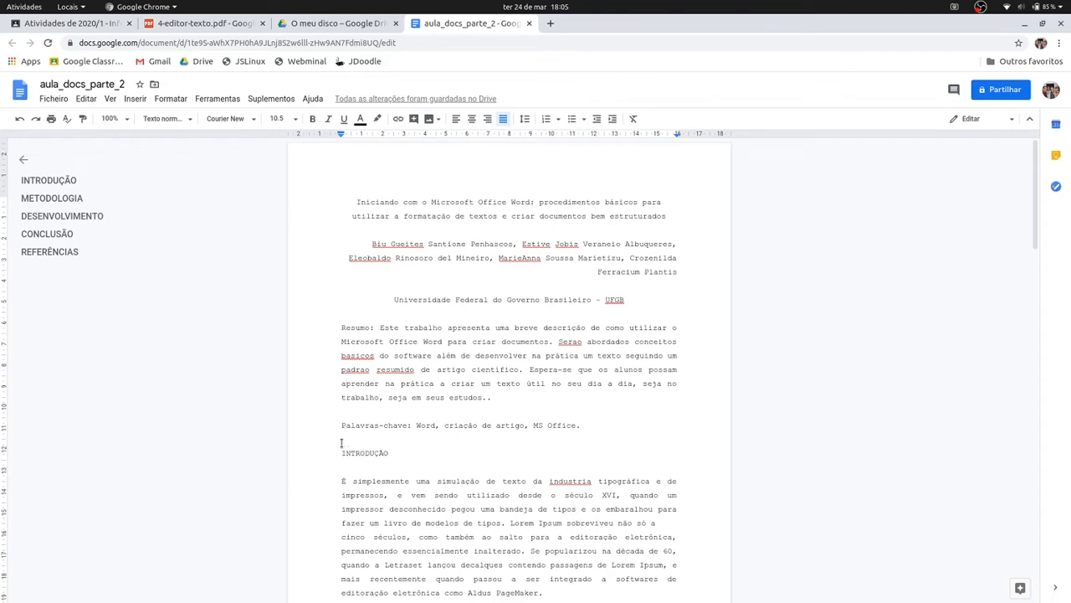
pyautogui.moveTo(338, 455); pyautogui.dragTo(388, 457)
pyautogui.click(410, 454)
# Read the Tabulações do Parágrafo slides in 4-editor-texto.pdf and the following Exercícios slide on first-line indents
pyautogui.click(209, 23)
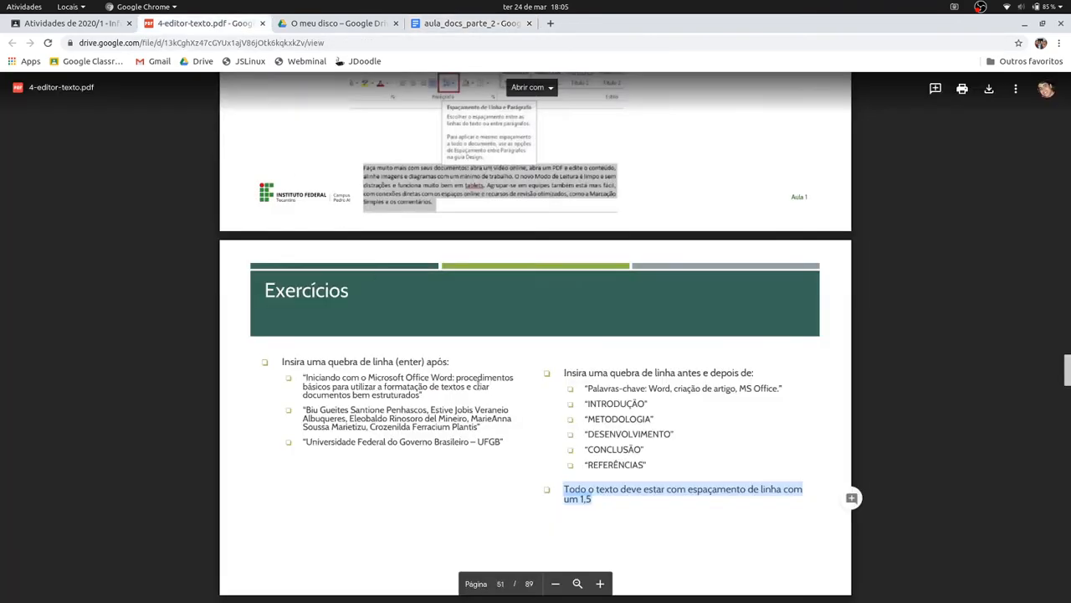
pyautogui.scroll(-5, 560, 402)
pyautogui.scroll(-4, 560, 402)
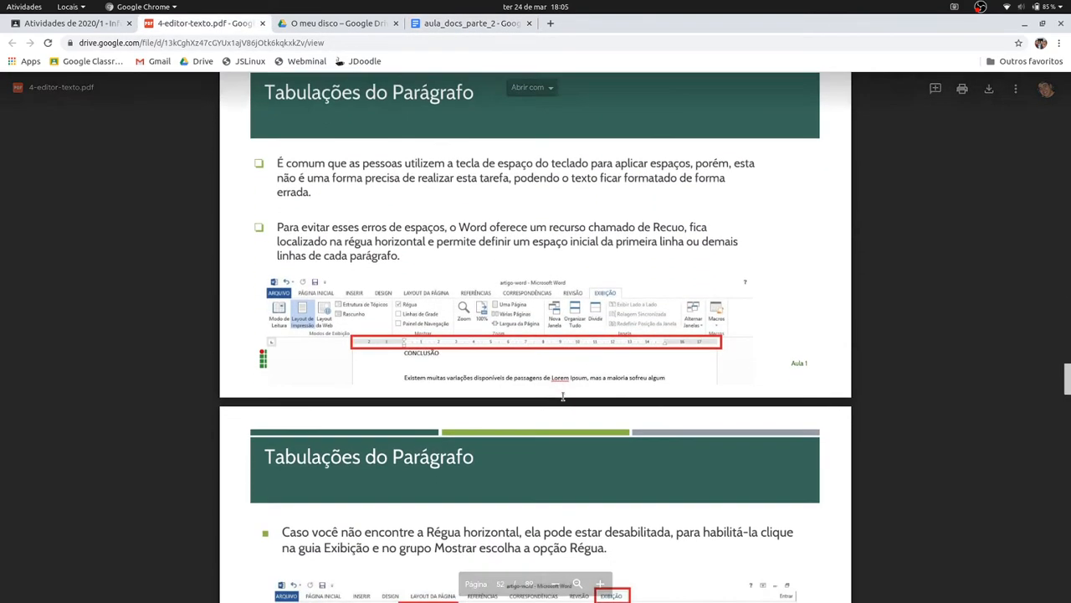
pyautogui.scroll(-3, 543, 350)
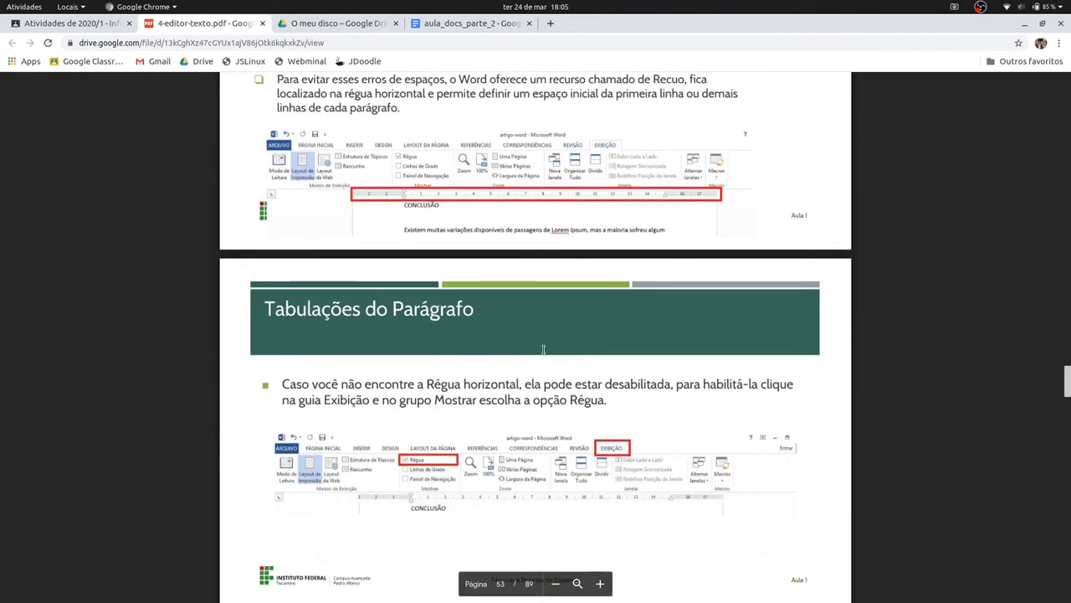
pyautogui.scroll(-3, 549, 392)
pyautogui.scroll(-8, 548, 391)
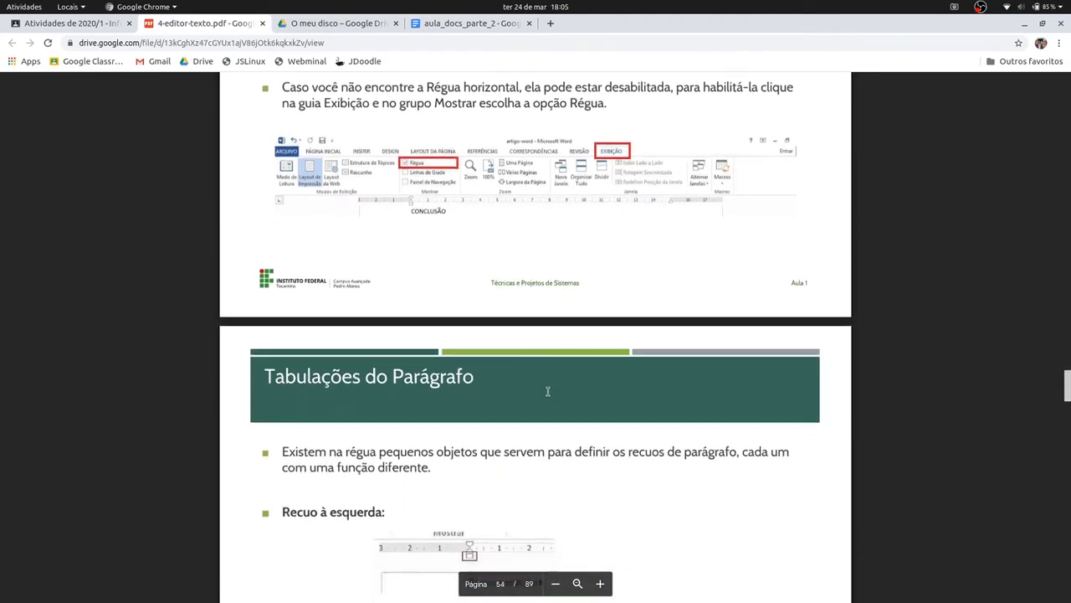
pyautogui.scroll(-5, 473, 395)
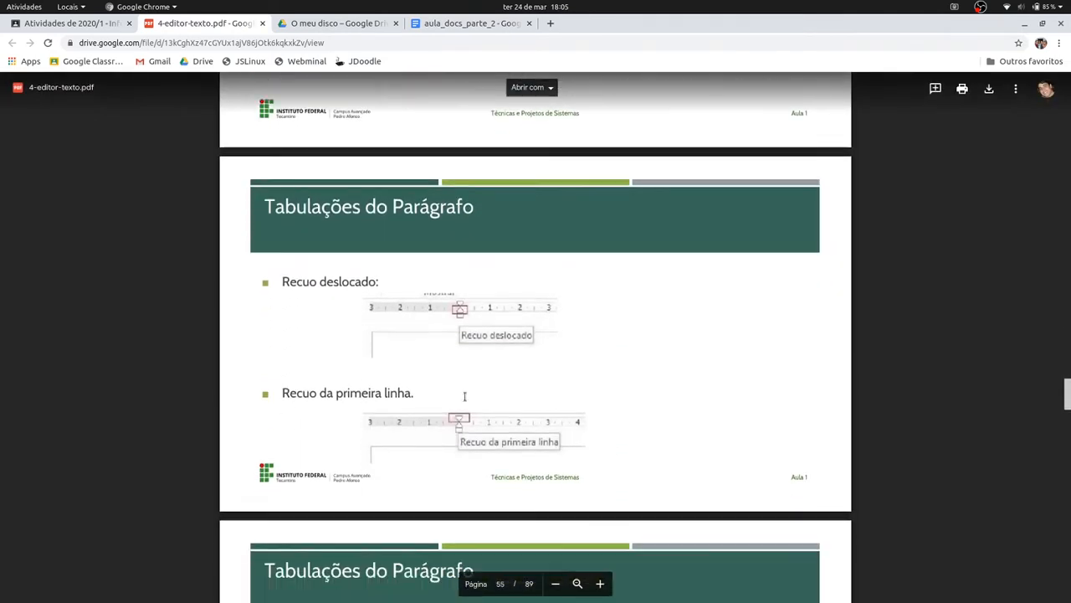
pyautogui.scroll(-5, 466, 394)
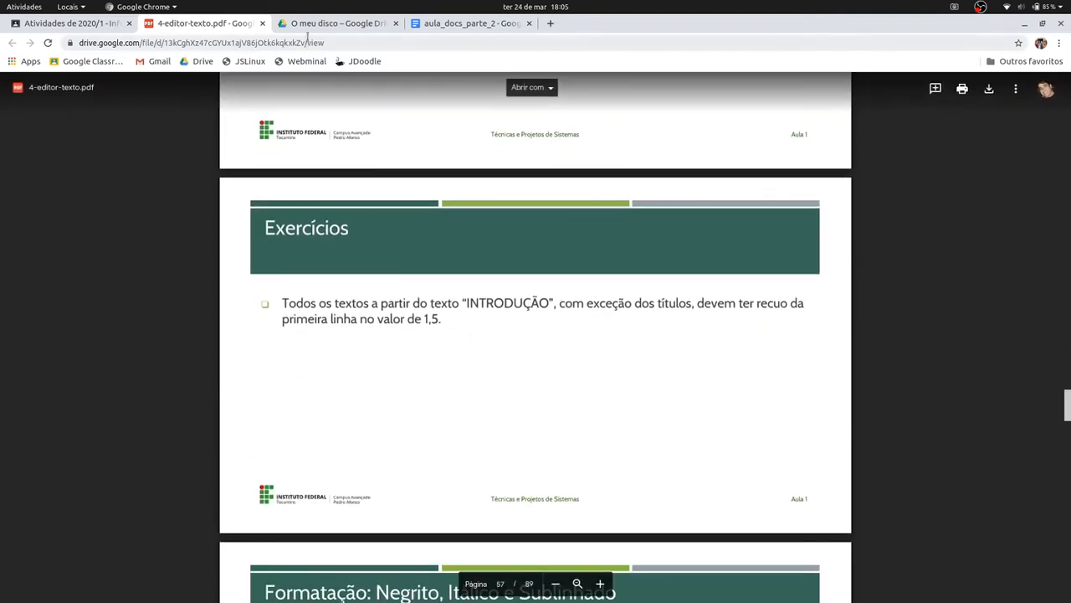
# Return to aula_docs_parte_2, try a tab indent at the start of the INTRODUÇÃO paragraph and remove it again
pyautogui.click(445, 24)
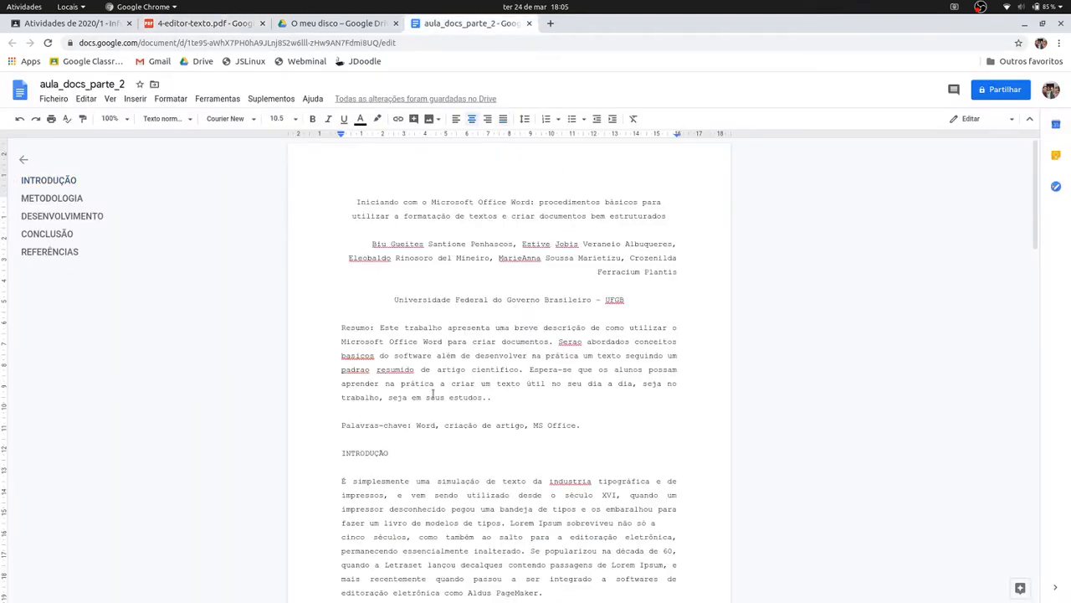
pyautogui.scroll(-4, 491, 405)
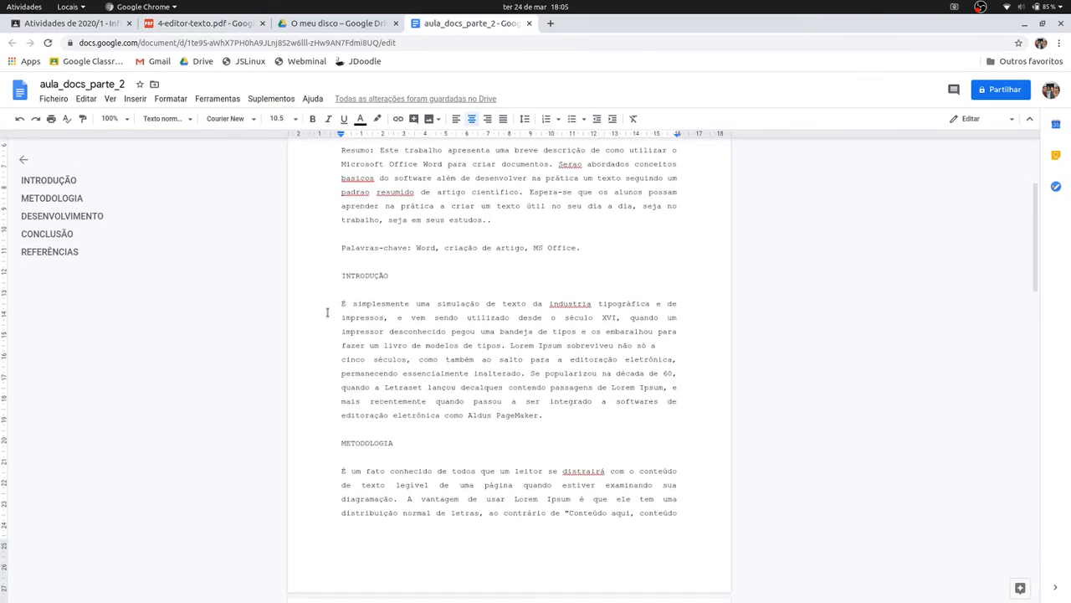
pyautogui.click(342, 303)
pyautogui.press('Tab')
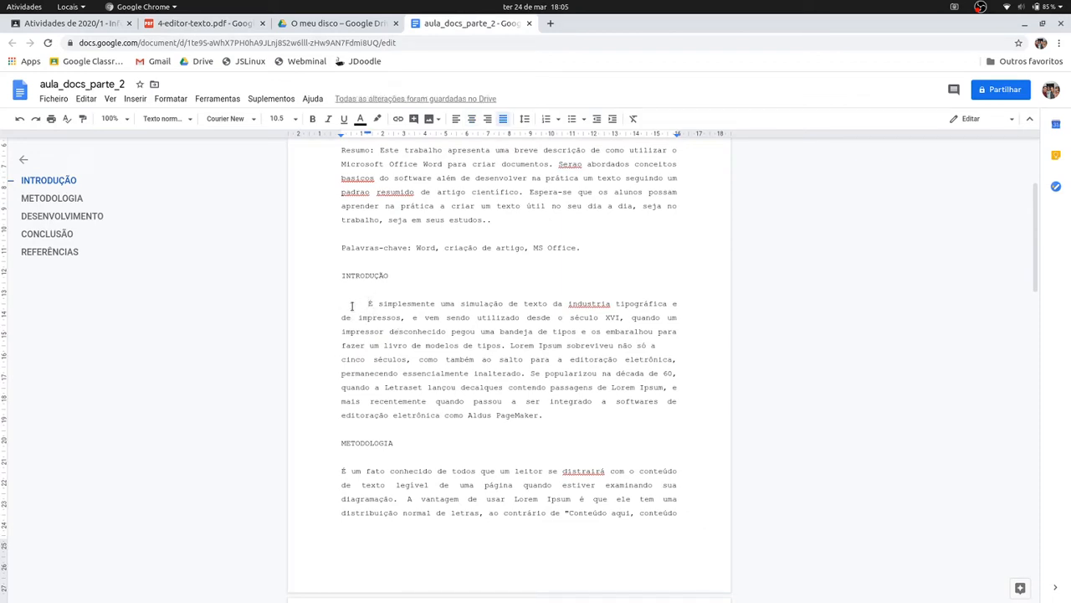
pyautogui.press('BackSpace')
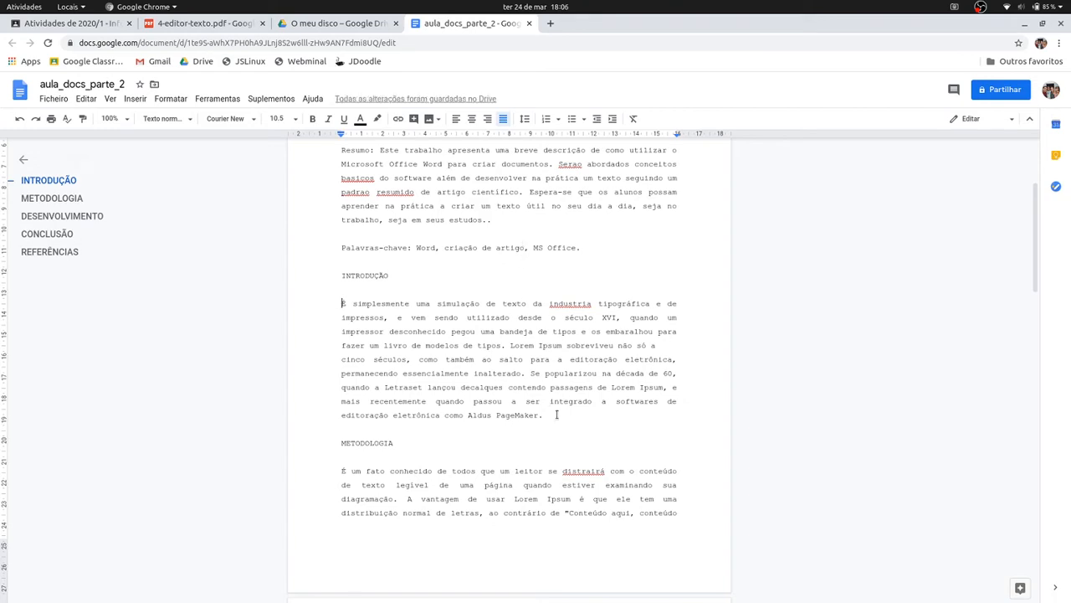
# Remove the stray line break after "não só a" in the paragraph under INTRODUÇÃO
pyautogui.scroll(4, 549, 359)
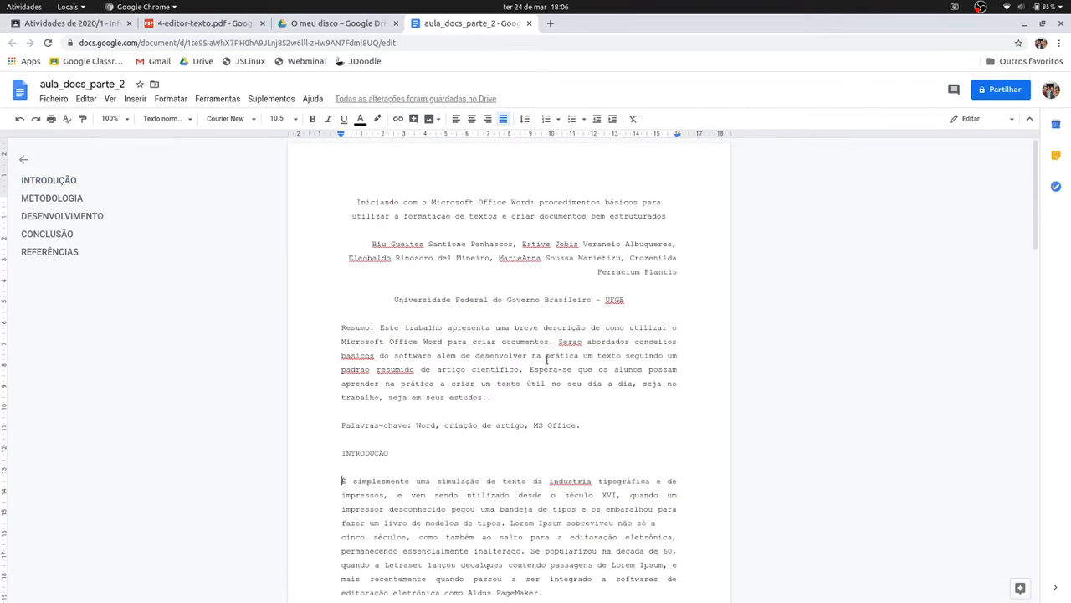
pyautogui.click(336, 331)
pyautogui.scroll(-4, 340, 330)
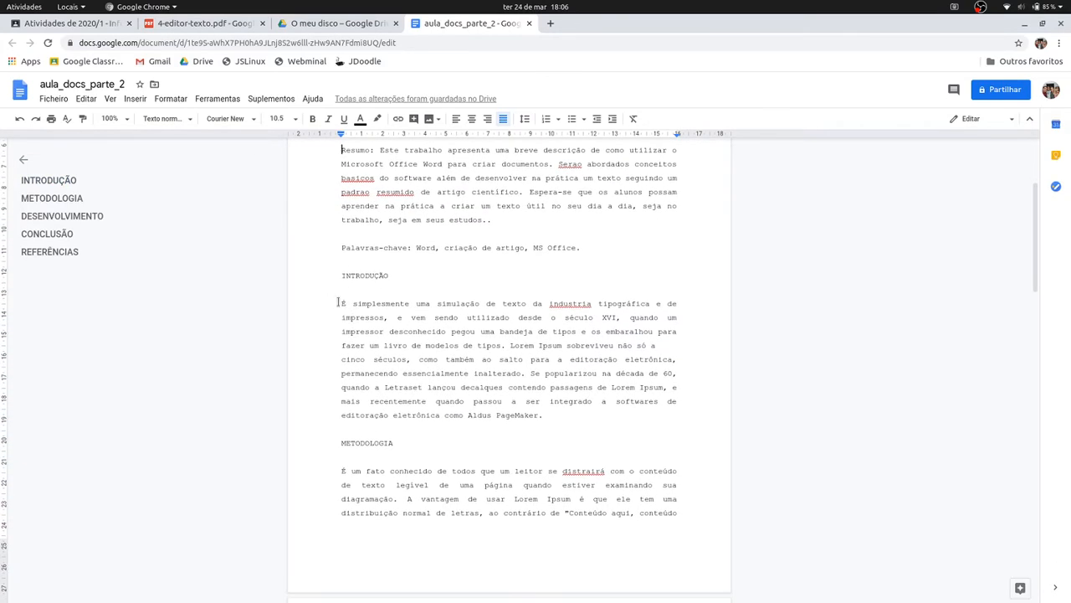
pyautogui.moveTo(342, 302); pyautogui.dragTo(550, 415)
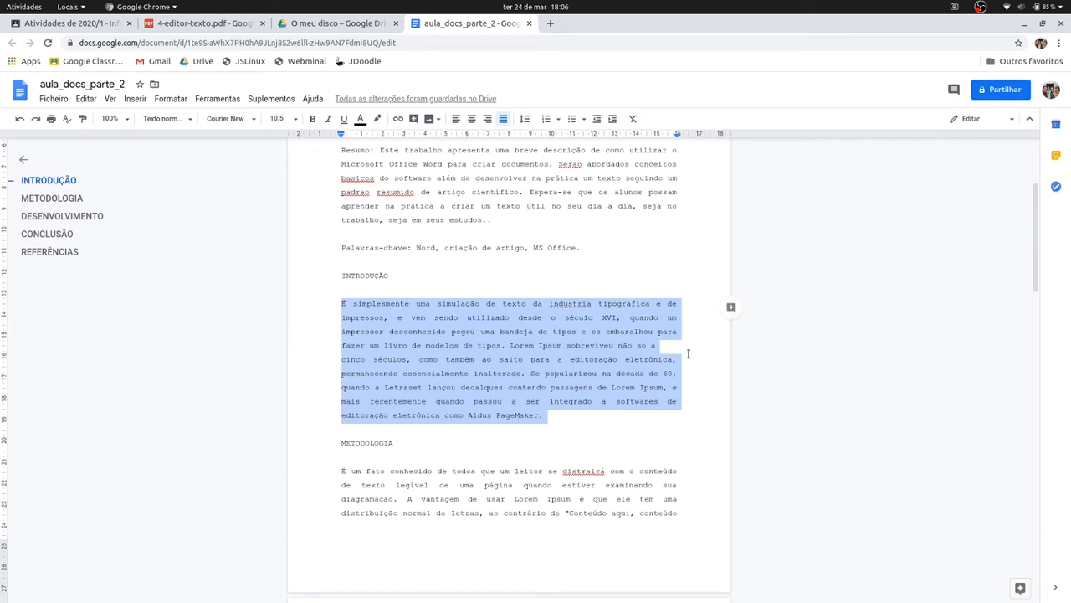
pyautogui.click(658, 345)
pyautogui.press('Delete')
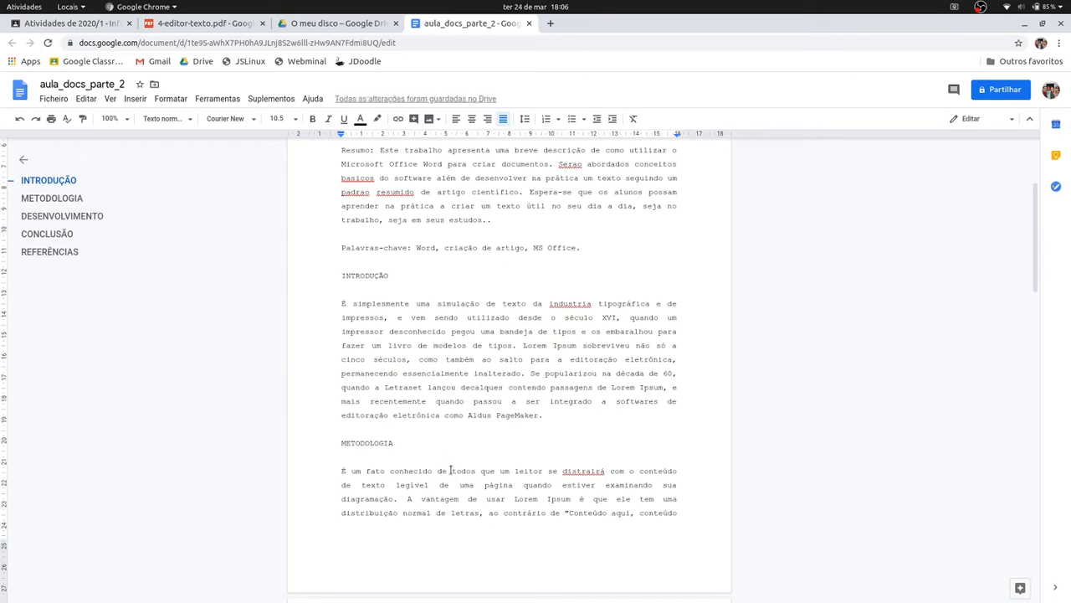
# Examine where each paragraph begins and ends under the METODOLOGIA and DESENVOLVIMENTO headings
pyautogui.scroll(-5, 574, 362)
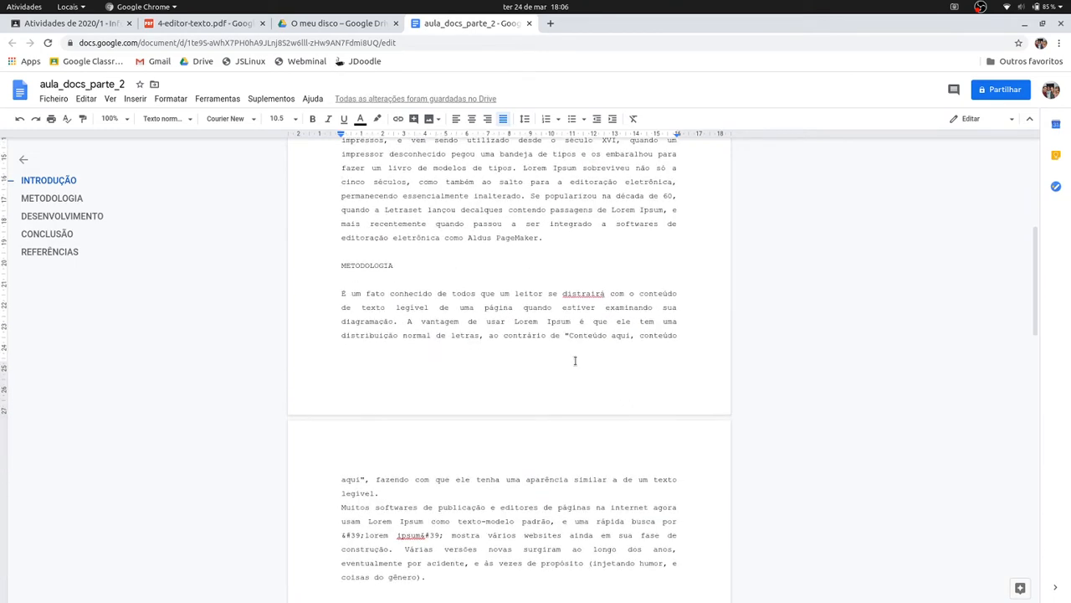
pyautogui.scroll(2, 343, 390)
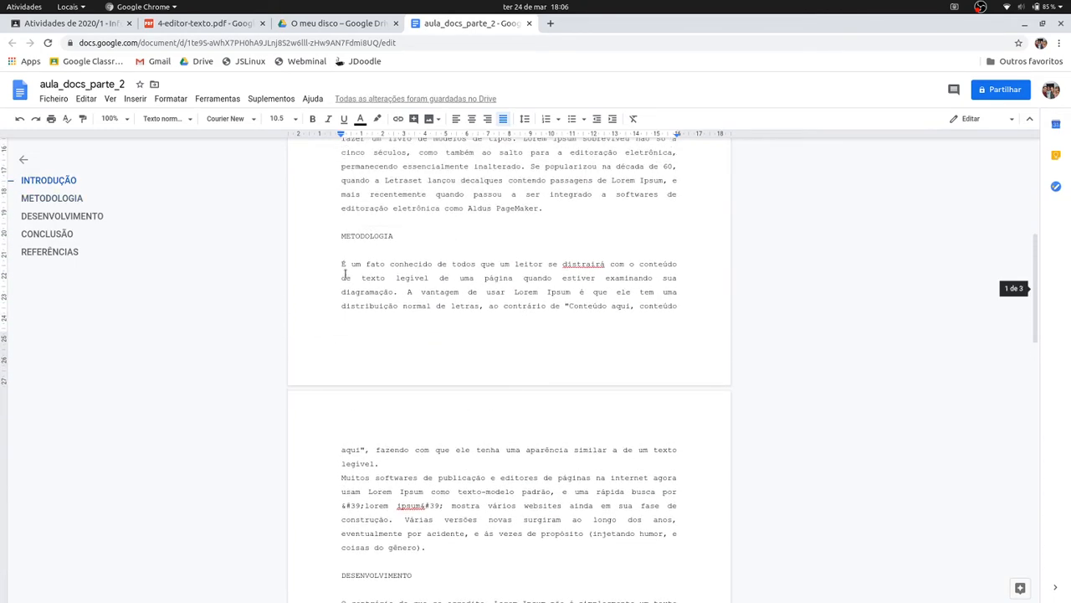
pyautogui.moveTo(343, 264); pyautogui.dragTo(410, 469)
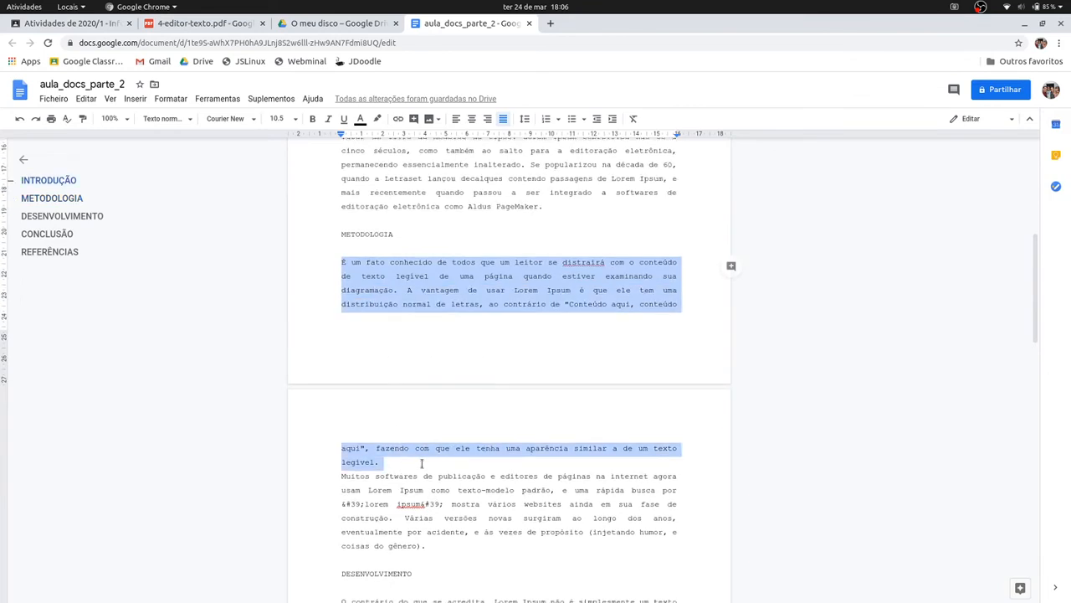
pyautogui.scroll(-2, 409, 470)
pyautogui.moveTo(339, 358); pyautogui.dragTo(408, 416)
pyautogui.click(426, 428)
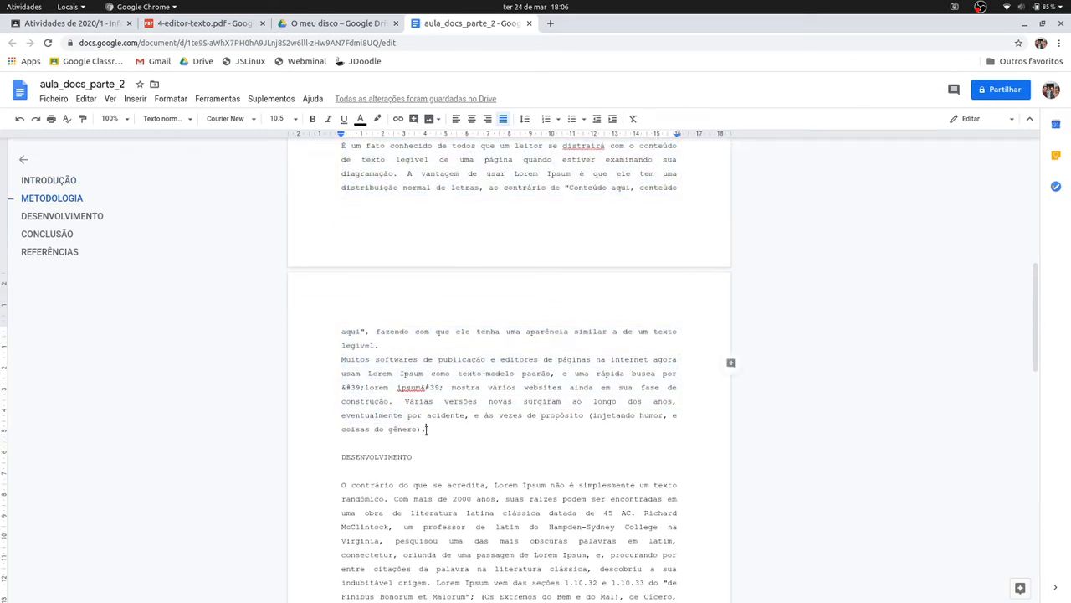
pyautogui.scroll(2, 339, 205)
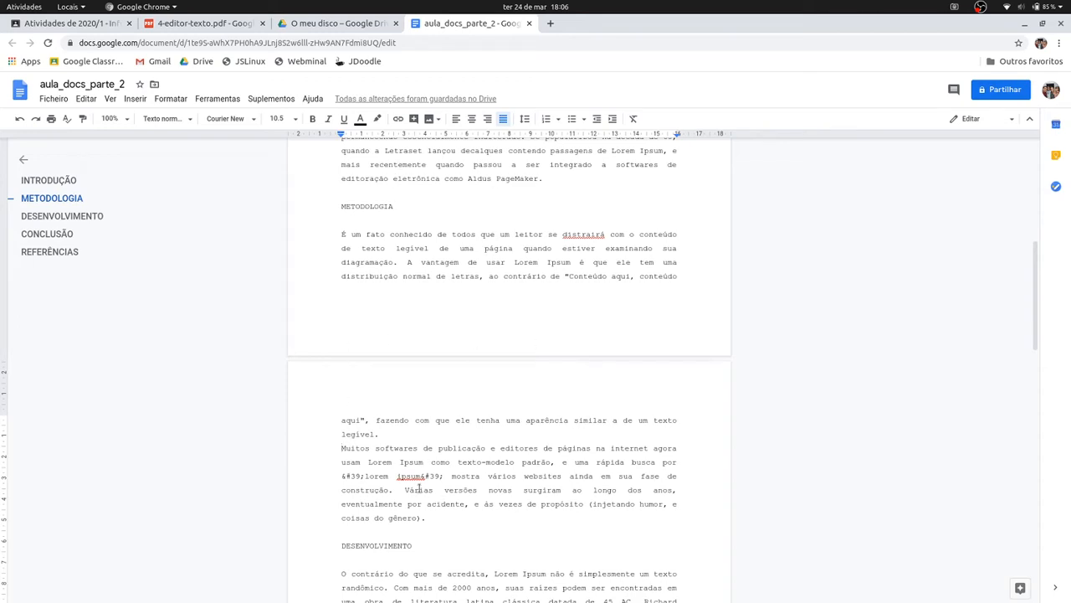
pyautogui.scroll(-6, 427, 477)
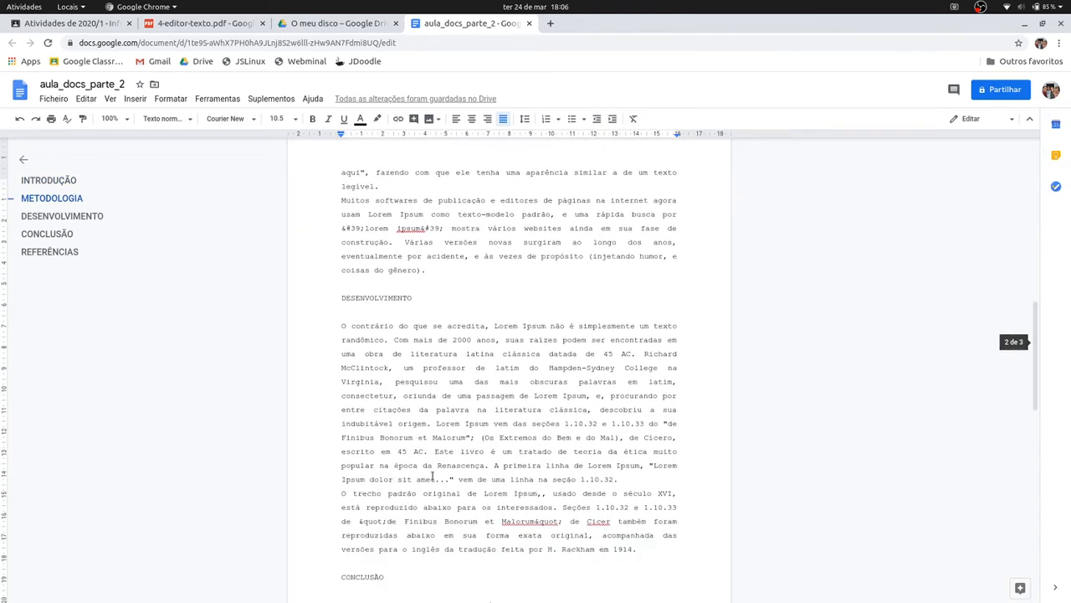
pyautogui.scroll(-1, 432, 476)
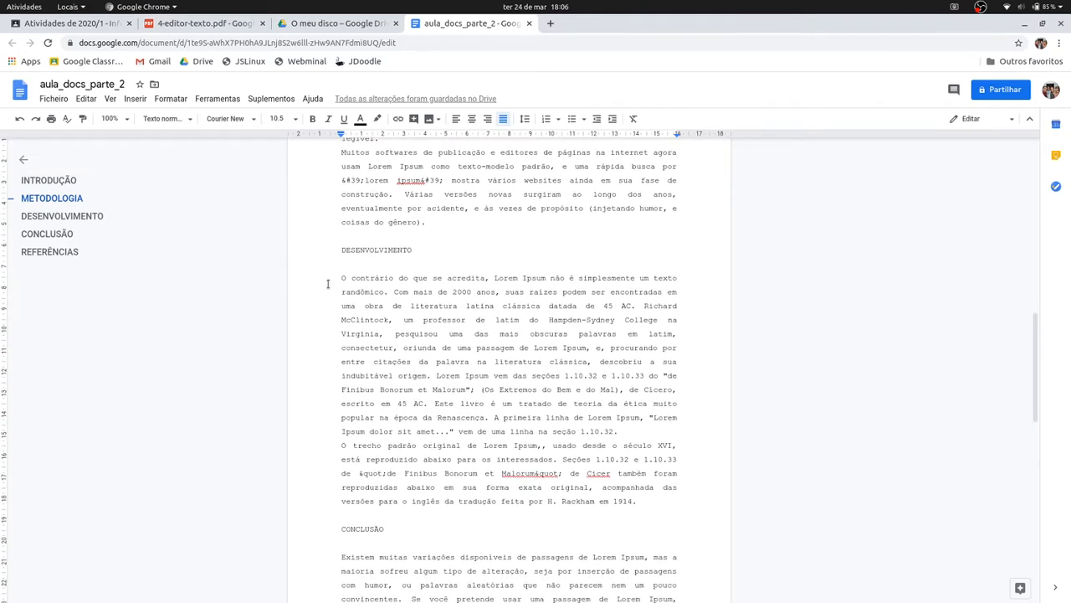
pyautogui.moveTo(344, 278); pyautogui.dragTo(620, 432)
pyautogui.moveTo(337, 450); pyautogui.dragTo(636, 501)
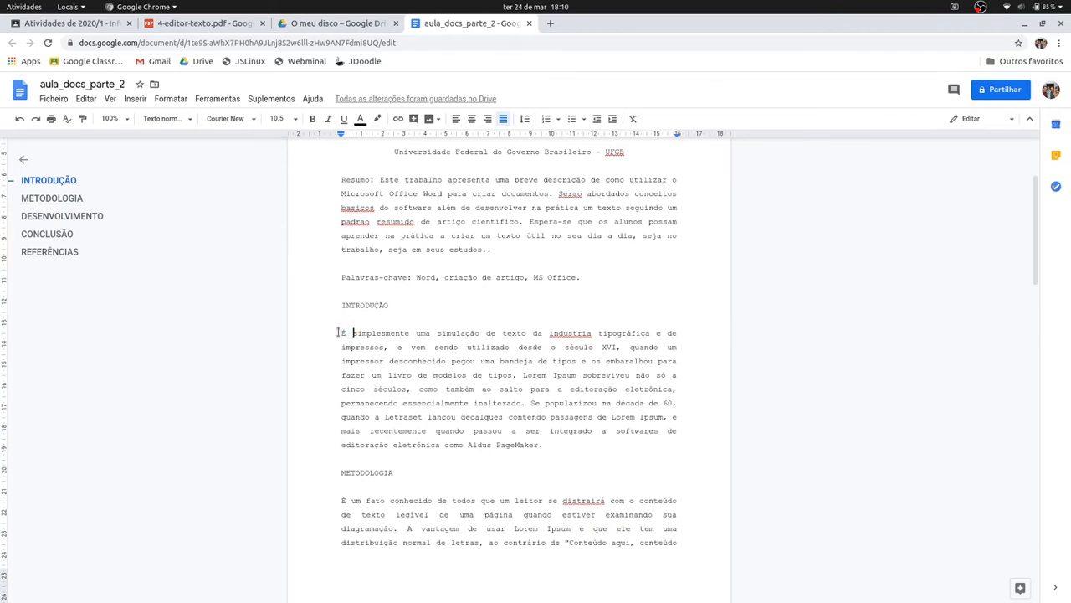
pyautogui.moveTo(341, 332); pyautogui.dragTo(625, 447)
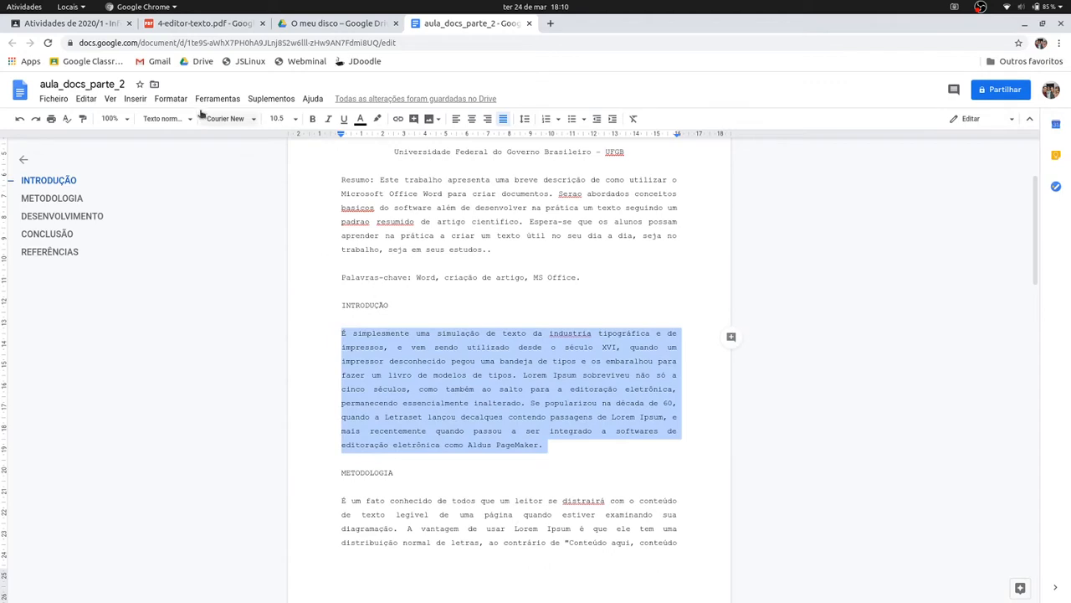
pyautogui.click(171, 99)
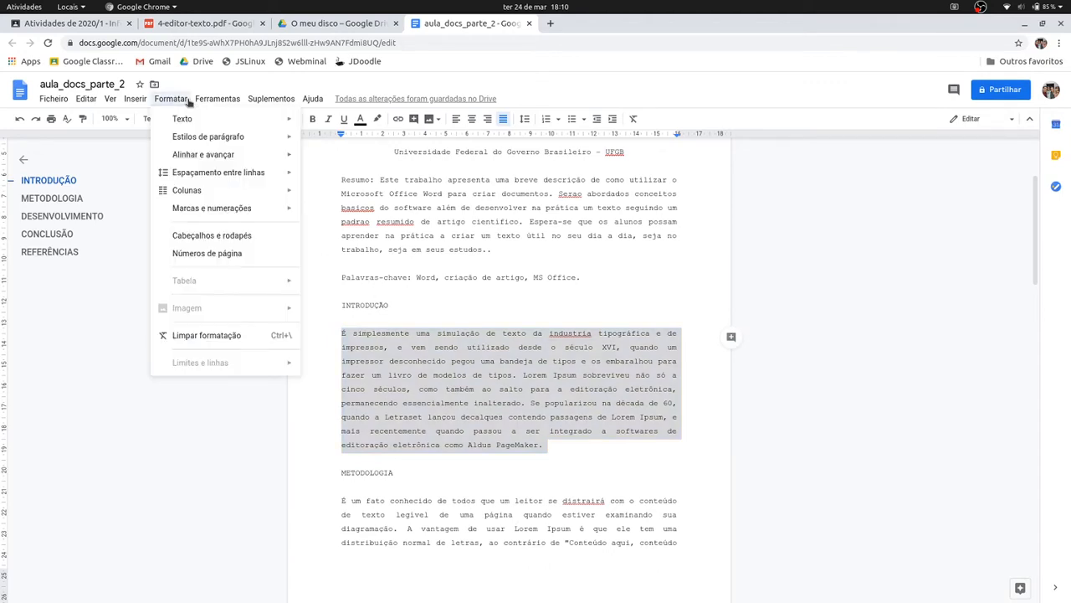
pyautogui.moveTo(209, 155)
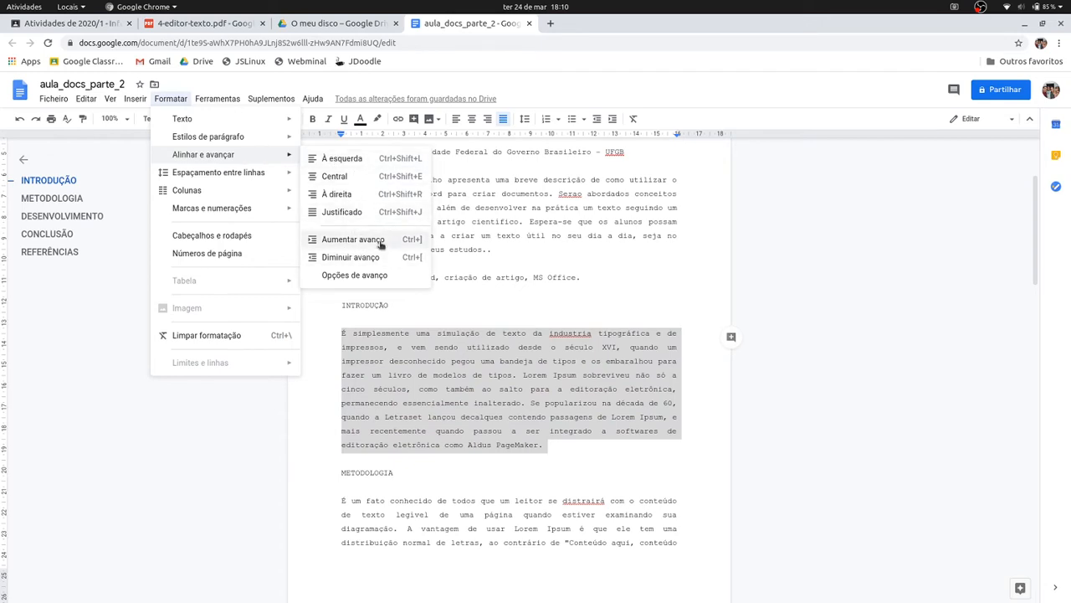
pyautogui.click(387, 276)
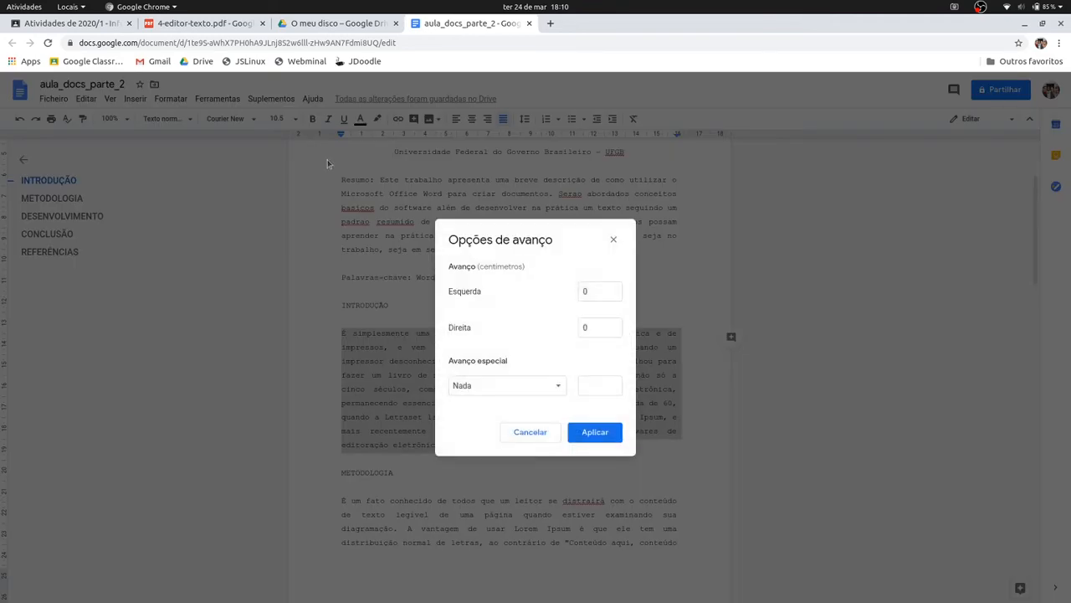
pyautogui.click(71, 22)
pyautogui.click(208, 23)
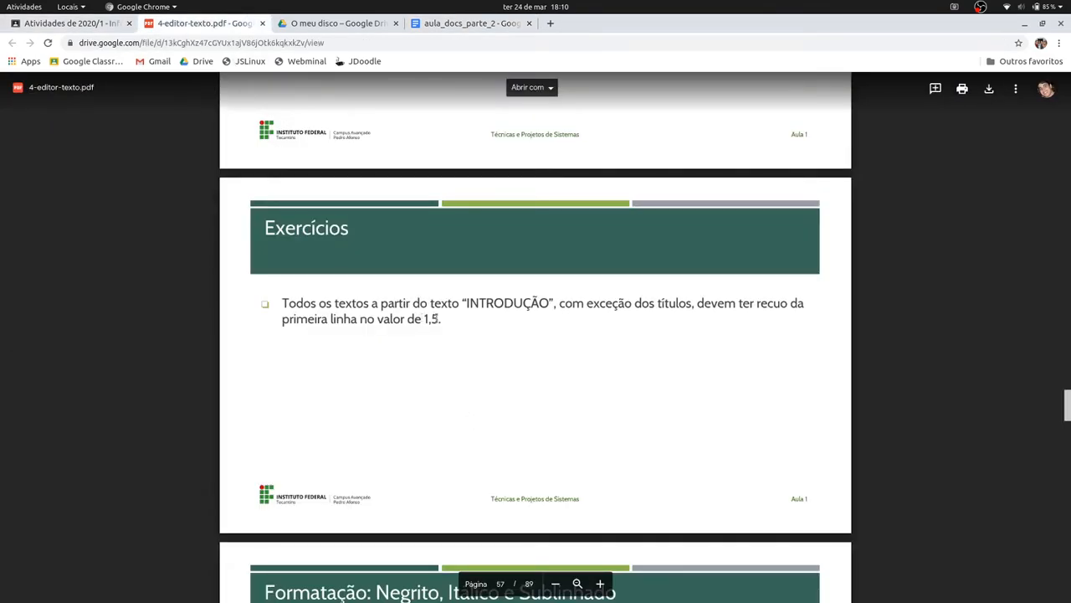
pyautogui.click(456, 25)
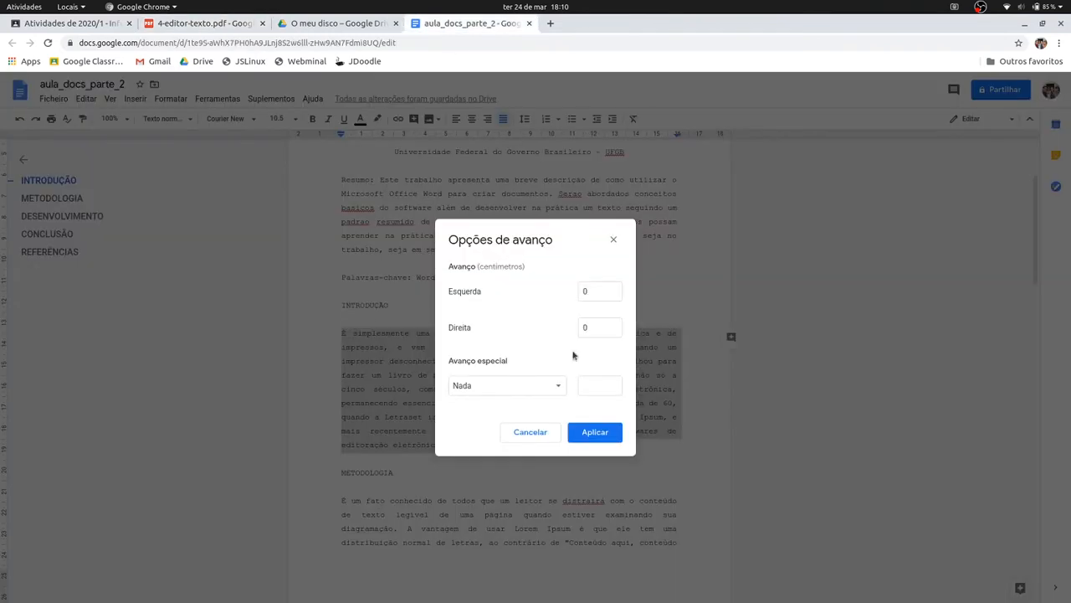
pyautogui.click(530, 432)
# Indent the first line of the paragraph under INTRODUÇÃO by about 1.25 cm using the ruler's first-line indent marker
pyautogui.click(338, 333)
pyautogui.moveTo(338, 333); pyautogui.dragTo(295, 331)
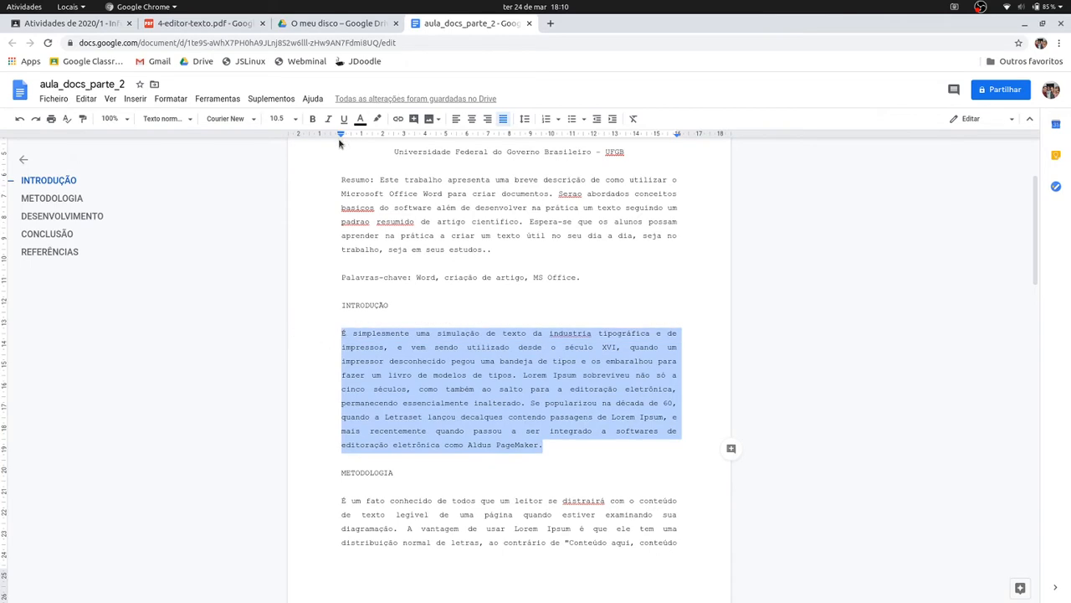
pyautogui.moveTo(341, 135); pyautogui.dragTo(368, 140)
pyautogui.hotkey('ctrl', 'z')
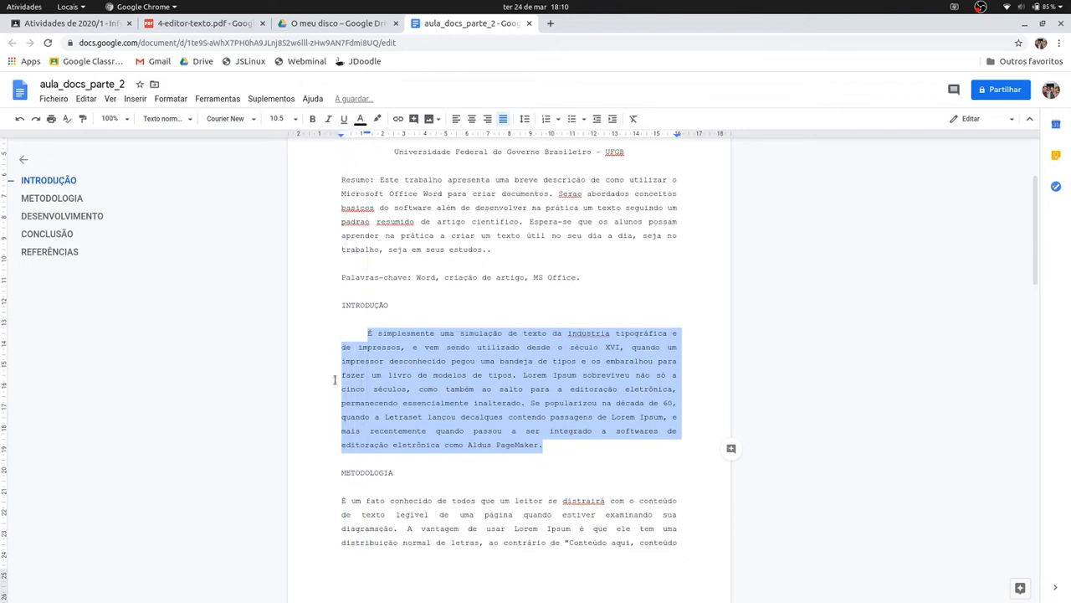
# Try to indent the first lines of both paragraphs under DESENVOLVIMENTO by about 1.75 cm using the ruler's first-line indent marker
pyautogui.click(368, 333)
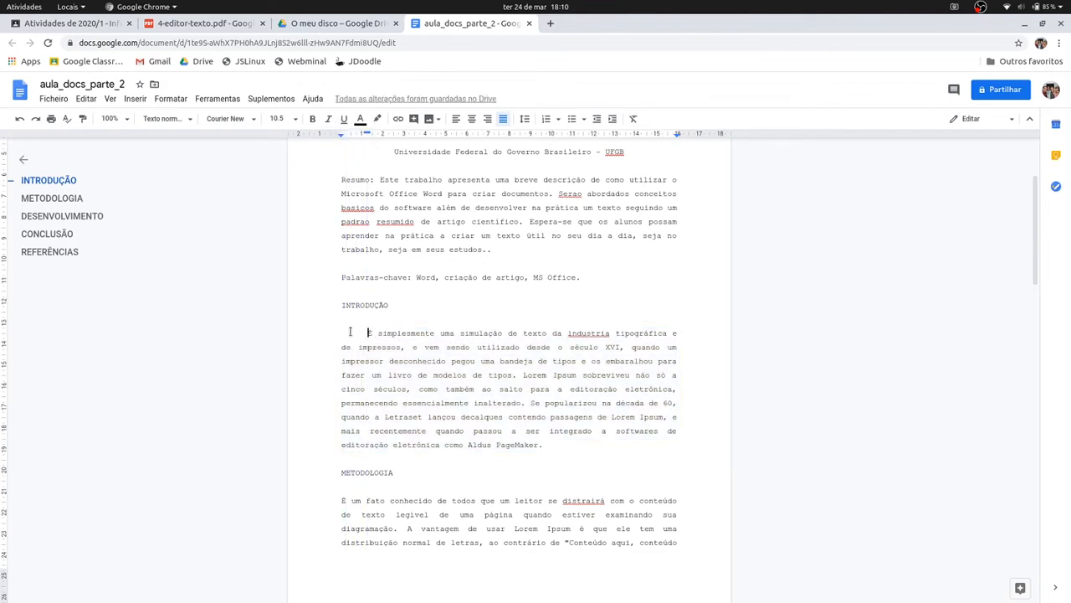
pyautogui.tripleClick(398, 333)
pyautogui.scroll(-7, 498, 419)
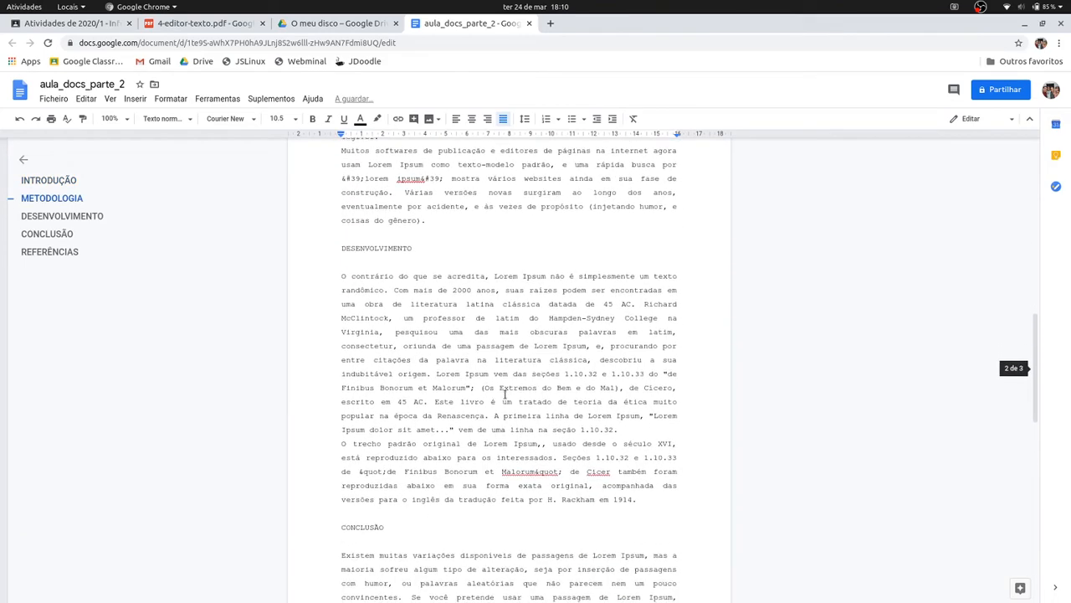
pyautogui.scroll(-2, 504, 392)
pyautogui.moveTo(341, 189); pyautogui.dragTo(654, 411)
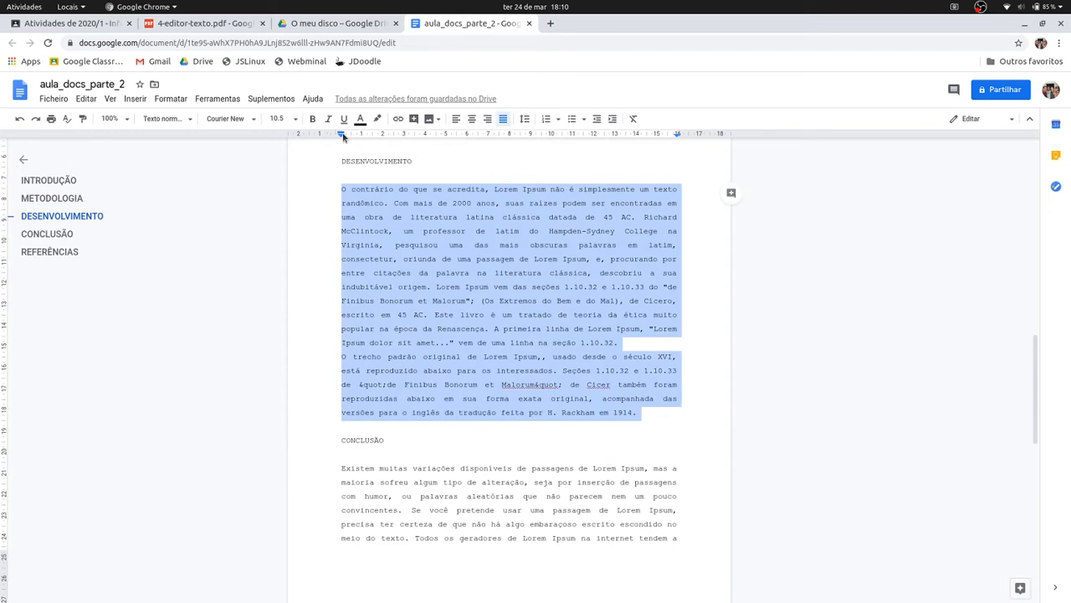
pyautogui.moveTo(341, 135)
pyautogui.mouseDown()
pyautogui.moveTo(378, 135)
pyautogui.moveTo(342, 136)
pyautogui.moveTo(378, 144)
pyautogui.mouseUp()
pyautogui.hotkey('ctrl', 'z')
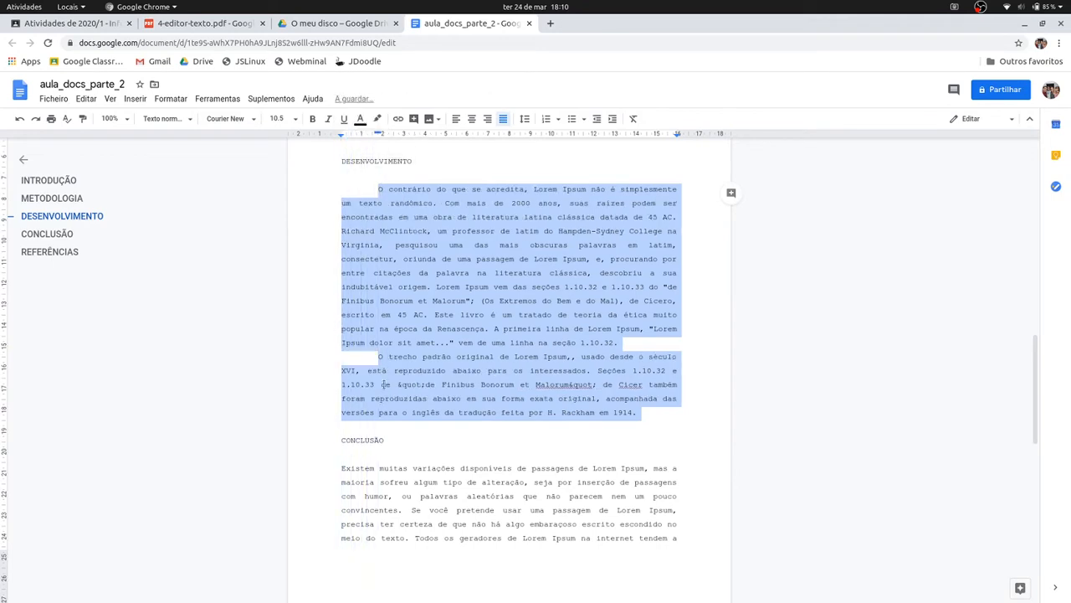
# Undo the first-line indents made with the ruler under DESENVOLVIMENTO and INTRODUÇÃO
pyautogui.click(383, 384)
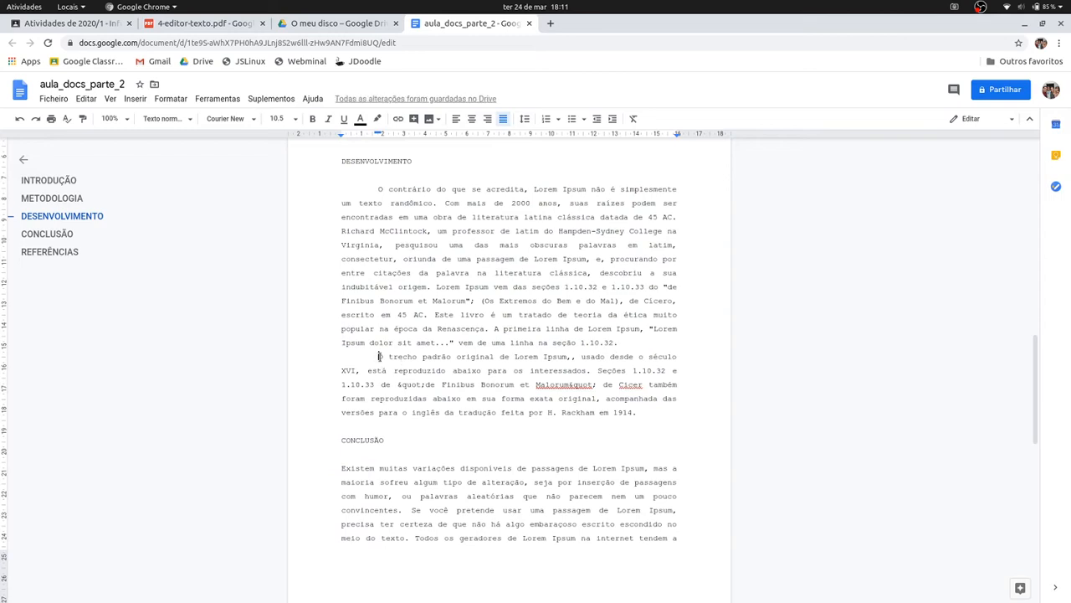
pyautogui.click(377, 189)
pyautogui.hotkey('ctrl', 'z')
# Give the paragraph under INTRODUÇÃO a special first-line indent (Primeira linha) of 1.5 cm through the indentation options
pyautogui.scroll(20, 457, 358)
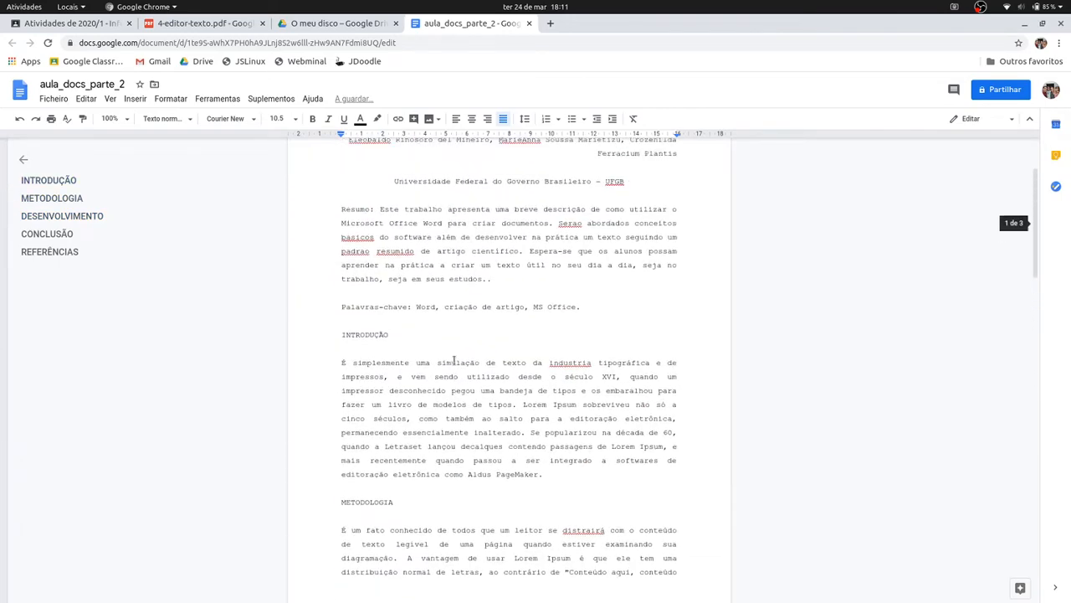
pyautogui.scroll(3, 454, 360)
pyautogui.scroll(-4, 467, 399)
pyautogui.moveTo(544, 445); pyautogui.dragTo(323, 331)
pyautogui.click(164, 101)
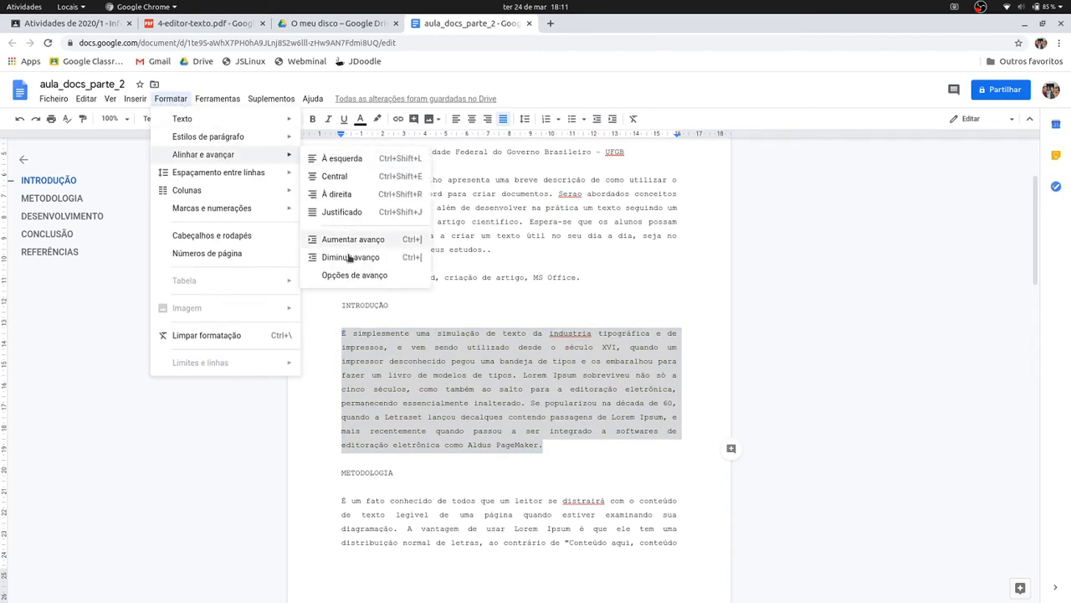
pyautogui.click(369, 275)
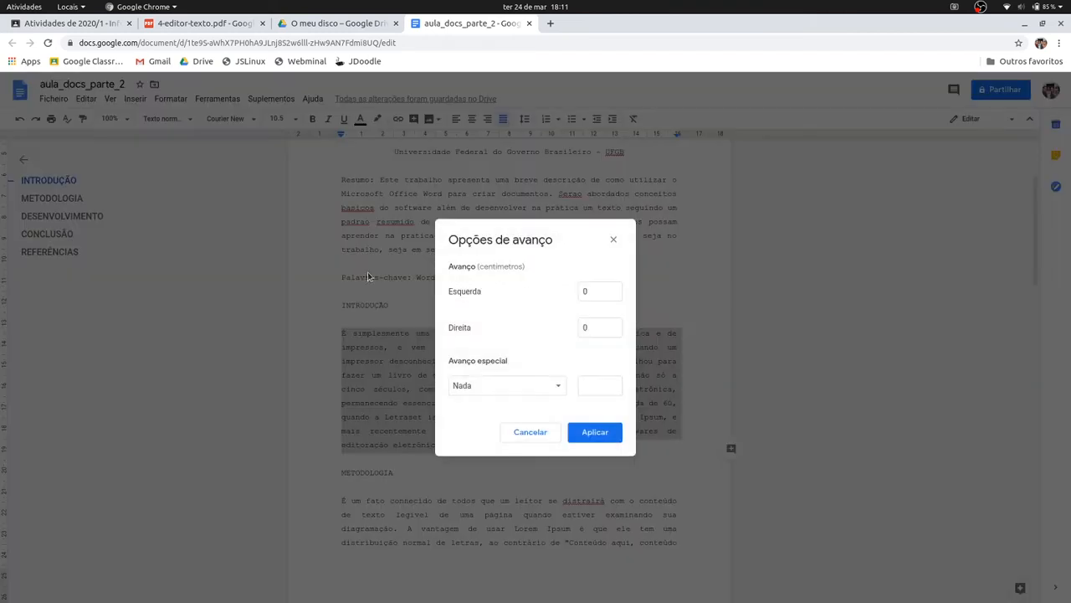
pyautogui.click(550, 386)
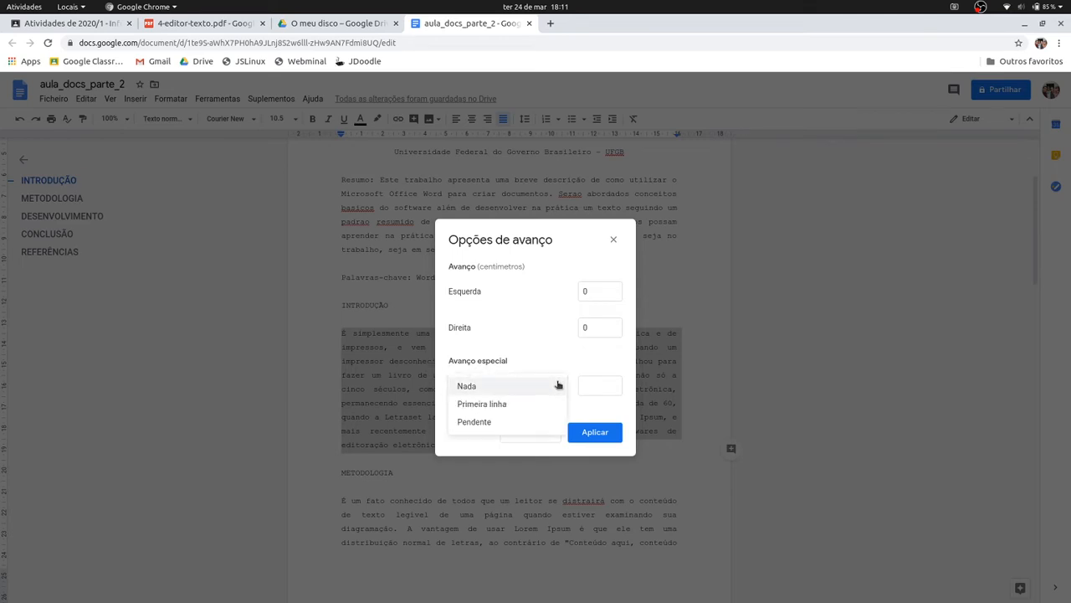
pyautogui.click(504, 403)
pyautogui.moveTo(593, 385); pyautogui.dragTo(604, 385)
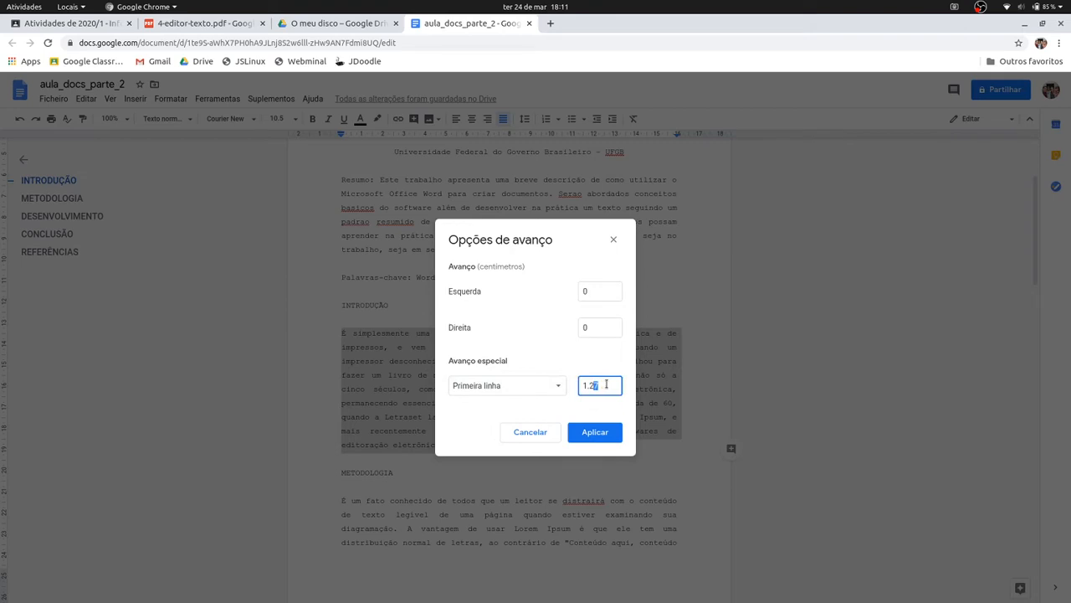
pyautogui.write('5')
pyautogui.click(594, 432)
pyautogui.click(587, 437)
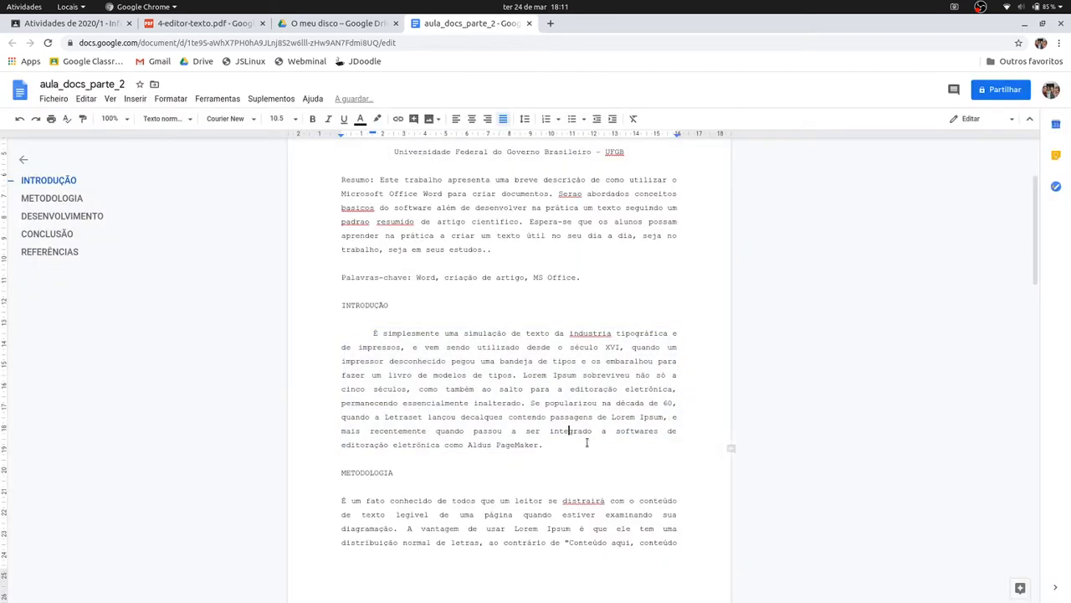
pyautogui.click(548, 445)
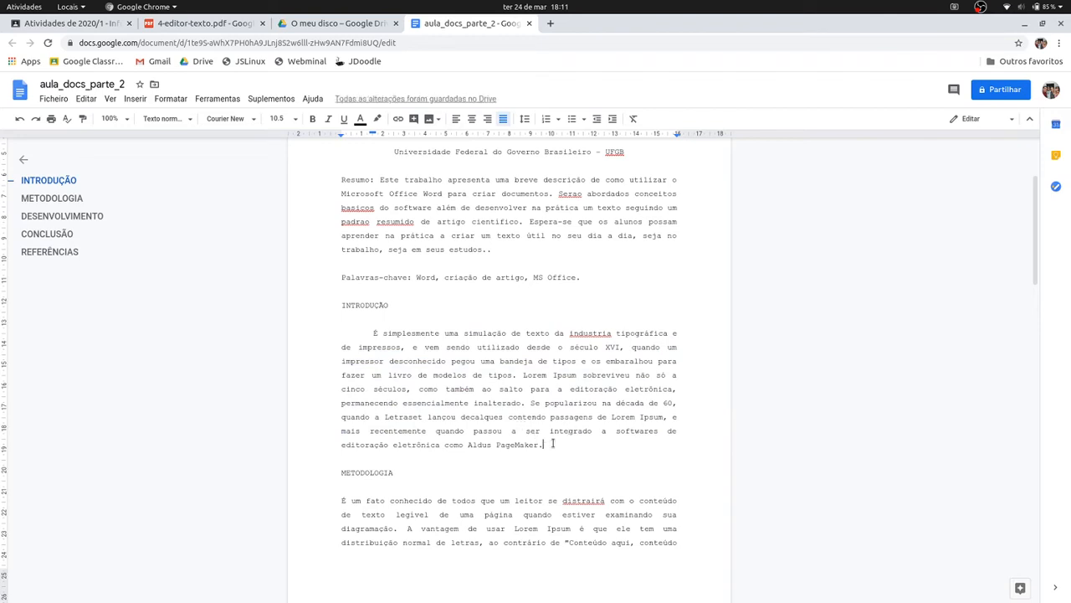
# Apply a special first-line indent (Primeira linha) of 1.5 cm to both paragraphs under METODOLOGIA
pyautogui.scroll(-3, 549, 416)
pyautogui.scroll(-3, 357, 338)
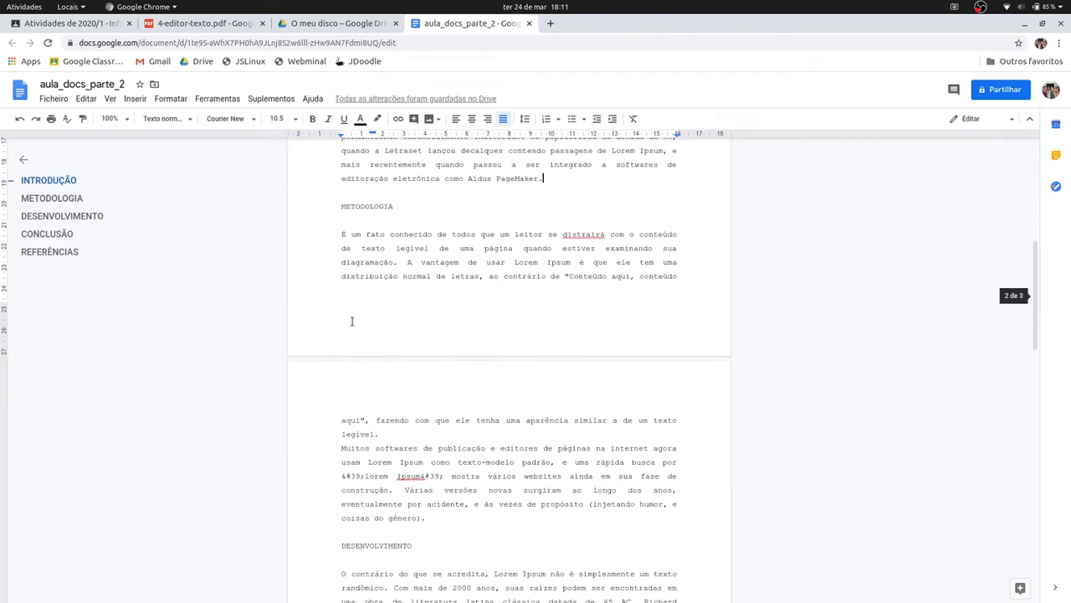
pyautogui.moveTo(331, 240); pyautogui.dragTo(434, 519)
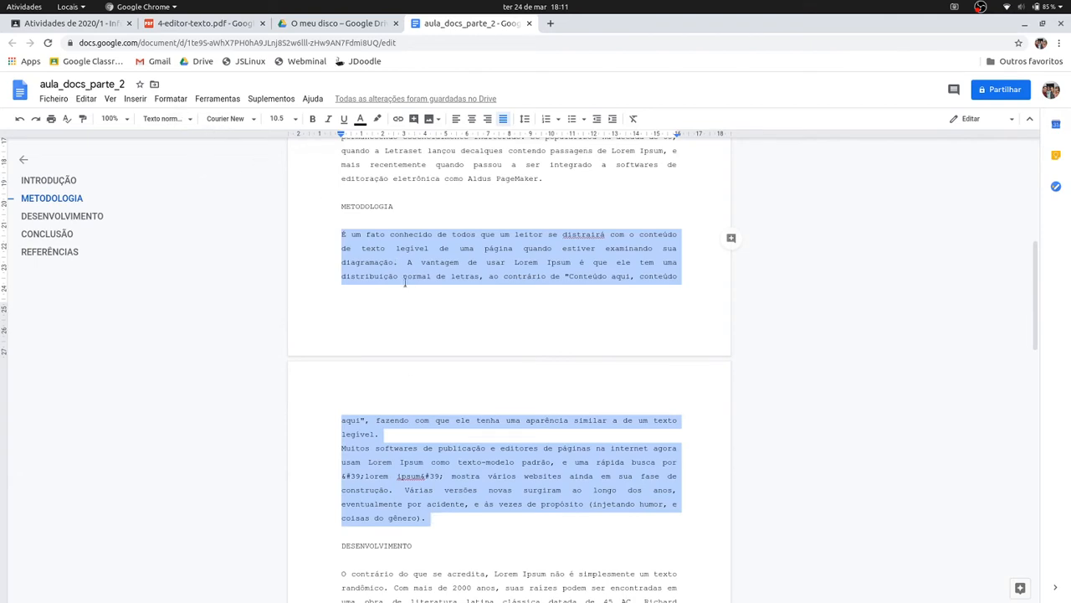
pyautogui.click(183, 99)
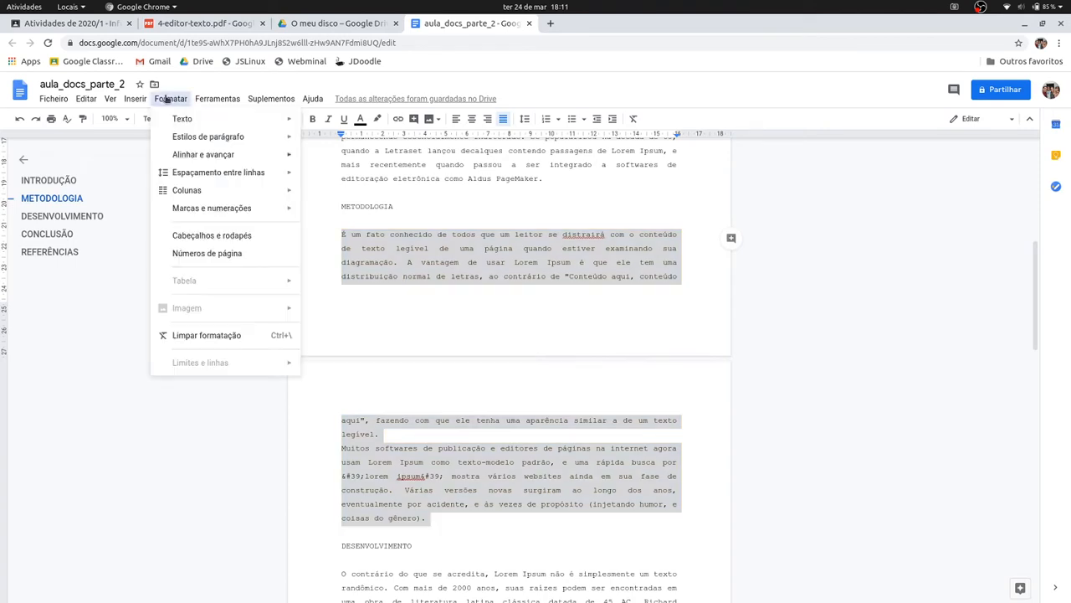
pyautogui.moveTo(243, 155)
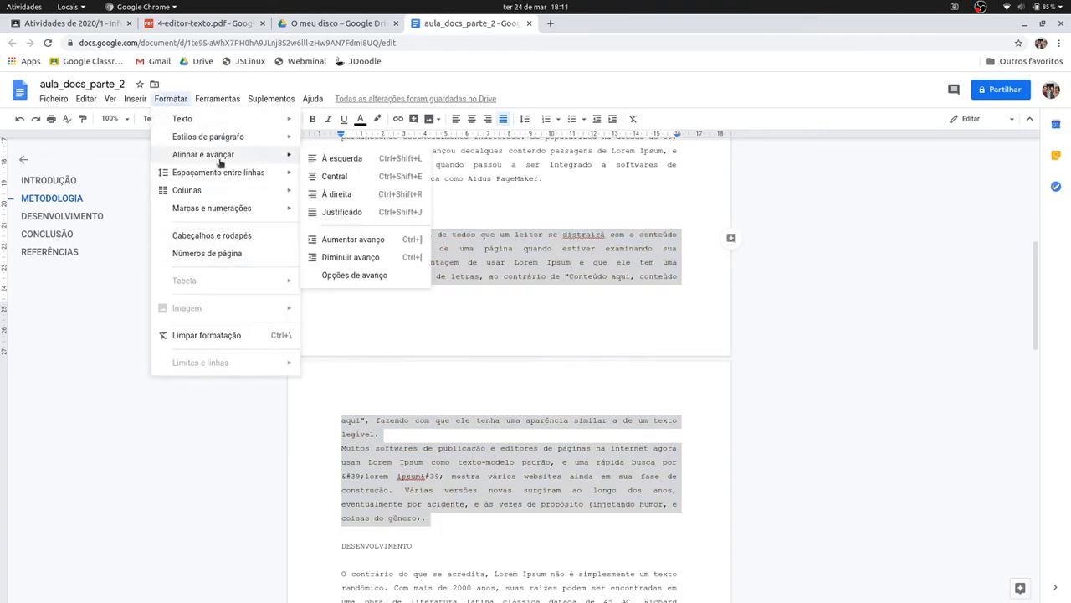
pyautogui.click(402, 275)
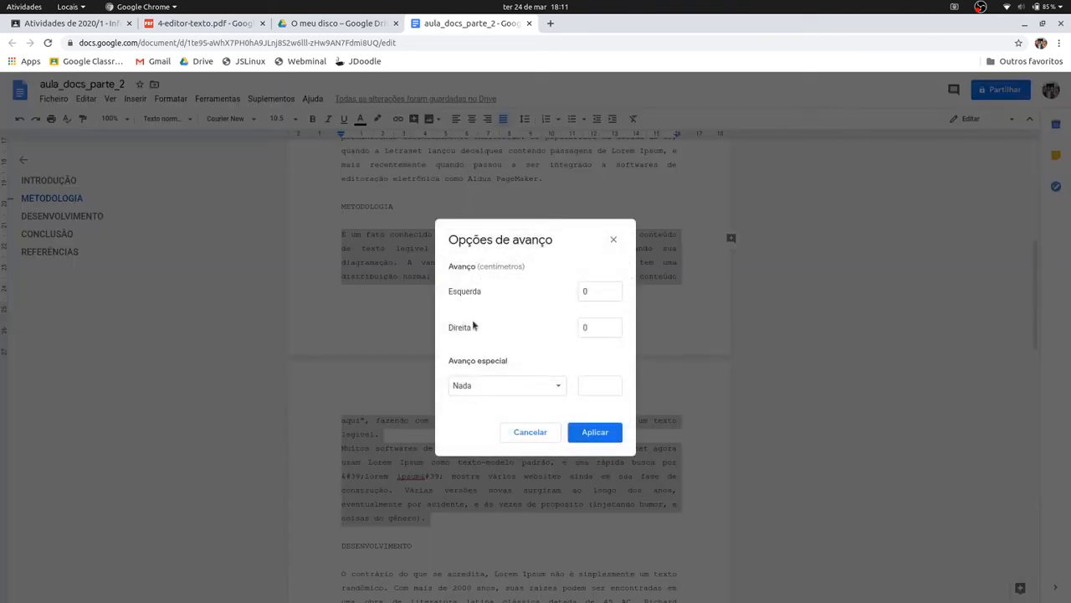
pyautogui.click(542, 385)
pyautogui.click(505, 407)
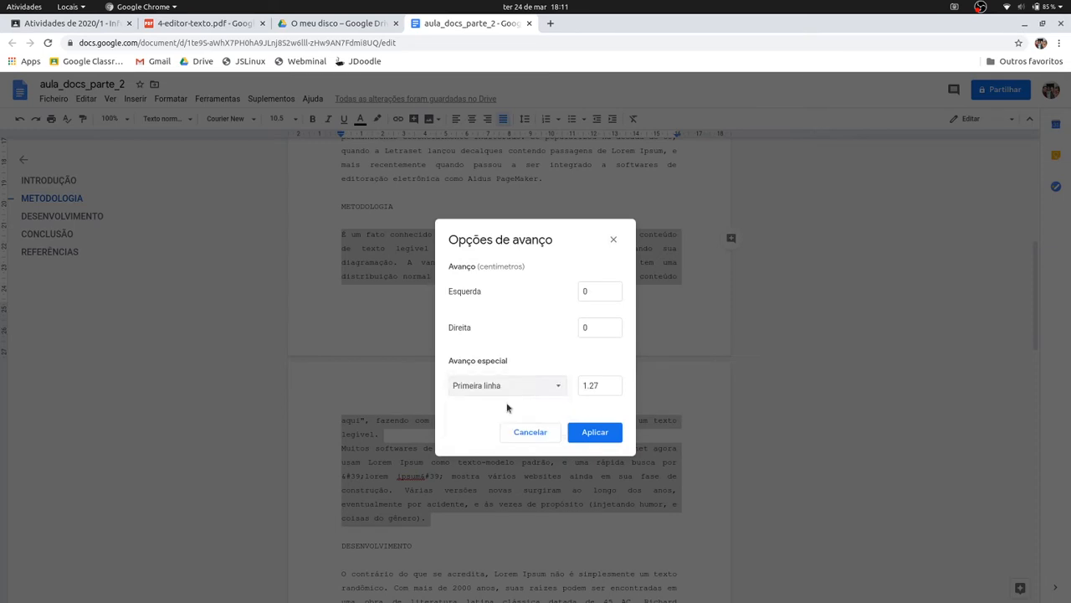
pyautogui.moveTo(592, 385); pyautogui.dragTo(612, 385)
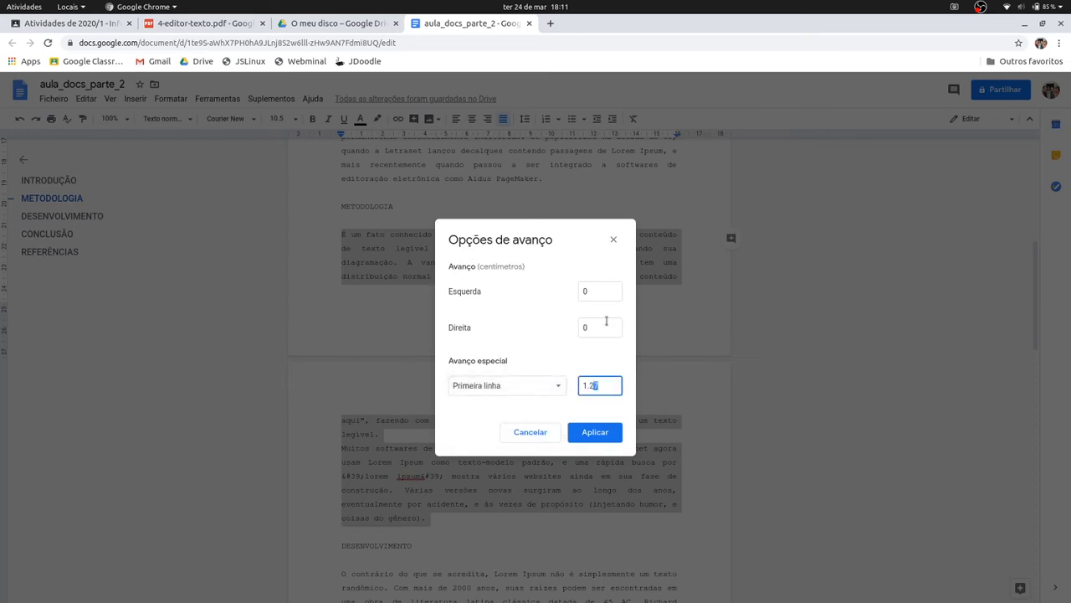
pyautogui.write('5')
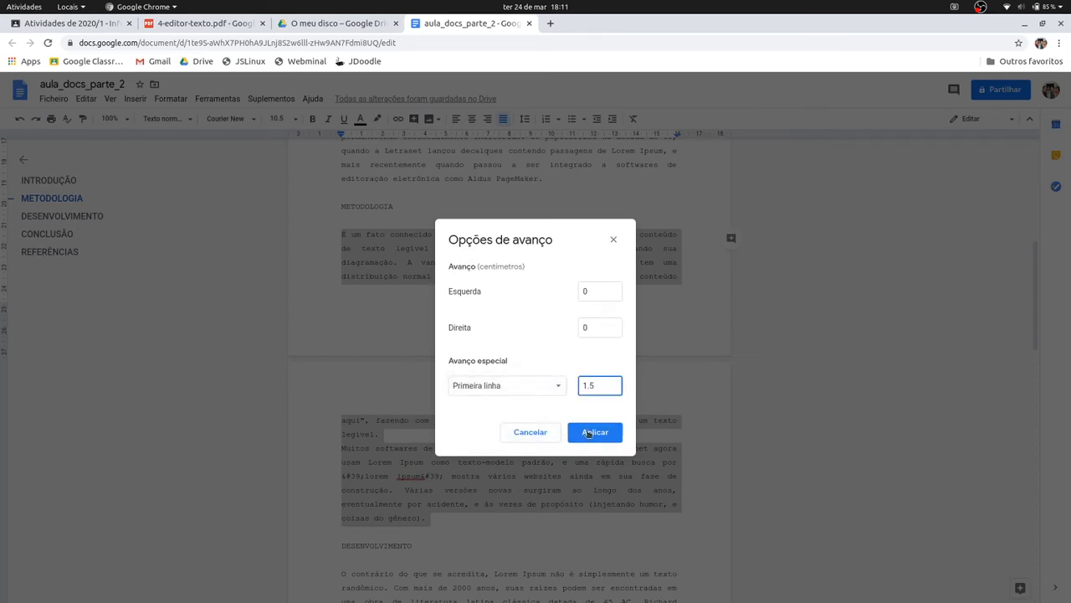
pyautogui.click(595, 432)
pyautogui.click(529, 492)
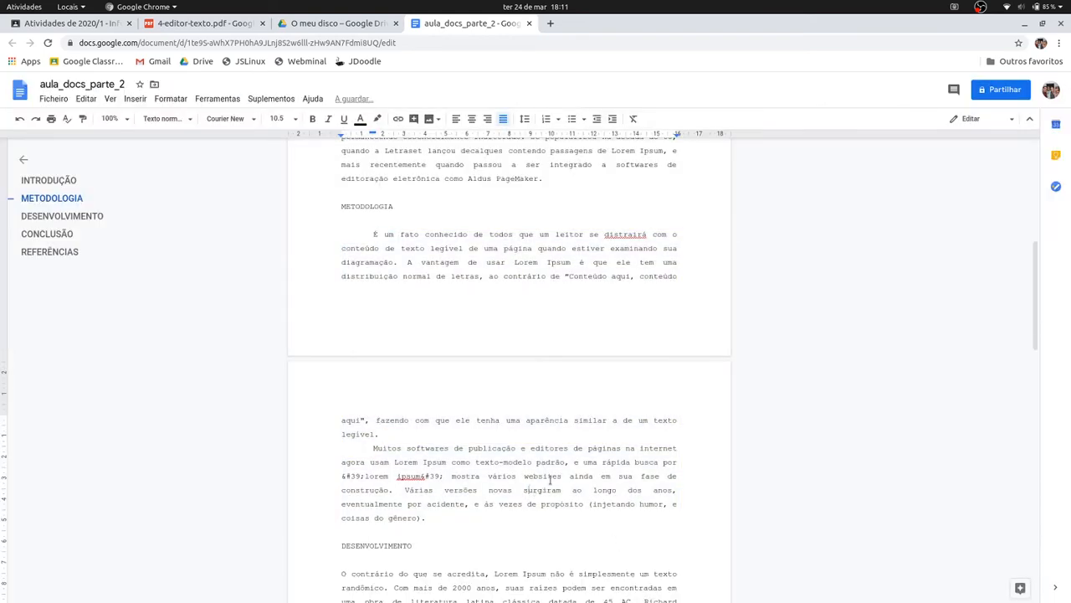
# Apply a special first-line indent (Primeira linha) of 1.5 cm to both paragraphs under DESENVOLVIMENTO
pyautogui.scroll(-5, 536, 485)
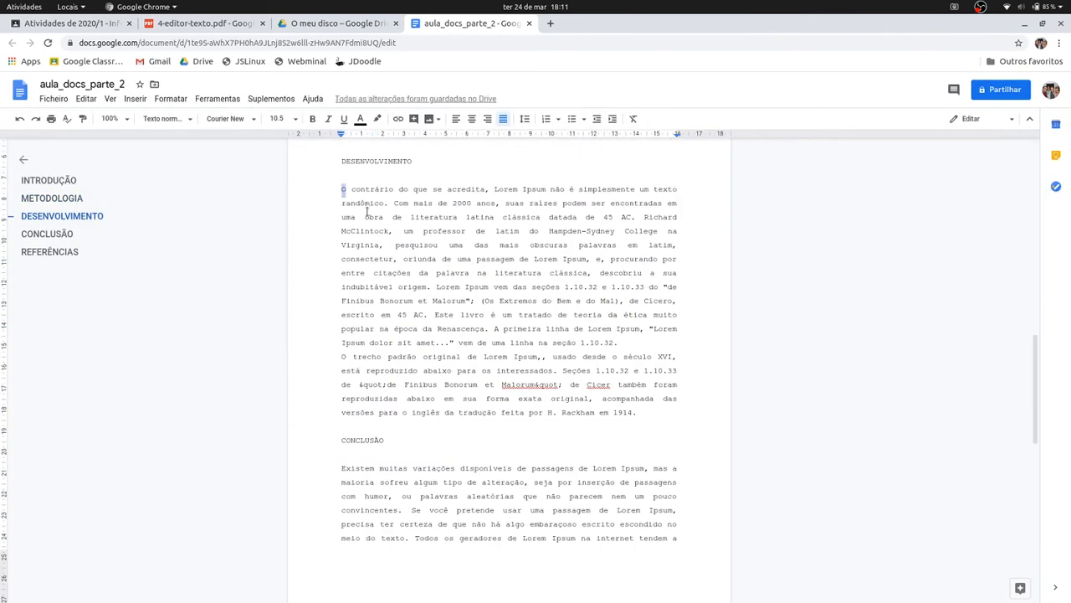
pyautogui.moveTo(342, 187); pyautogui.dragTo(641, 413)
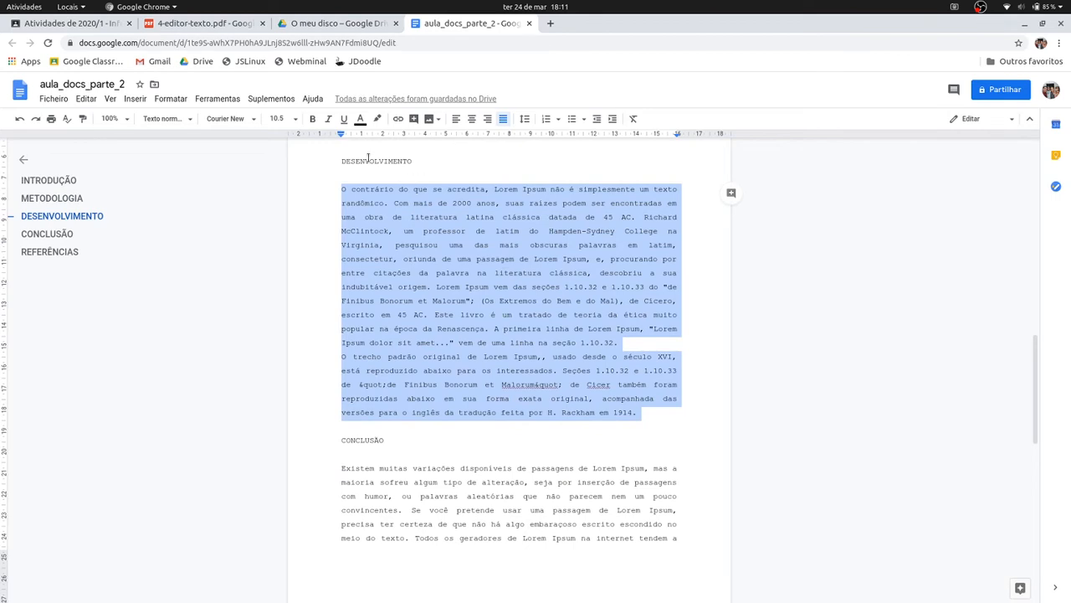
pyautogui.click(164, 100)
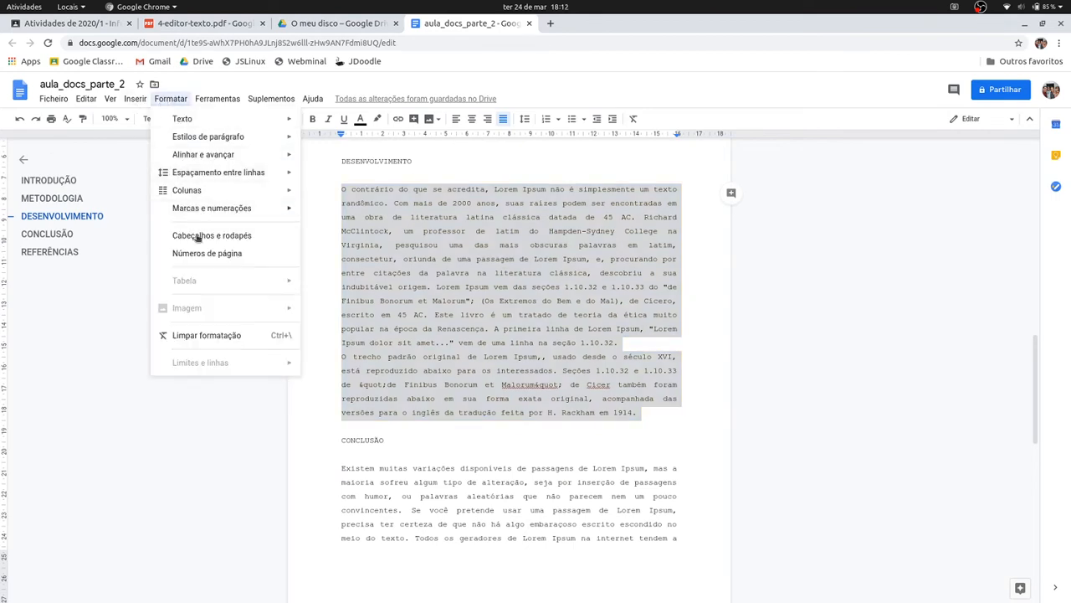
pyautogui.moveTo(203, 213)
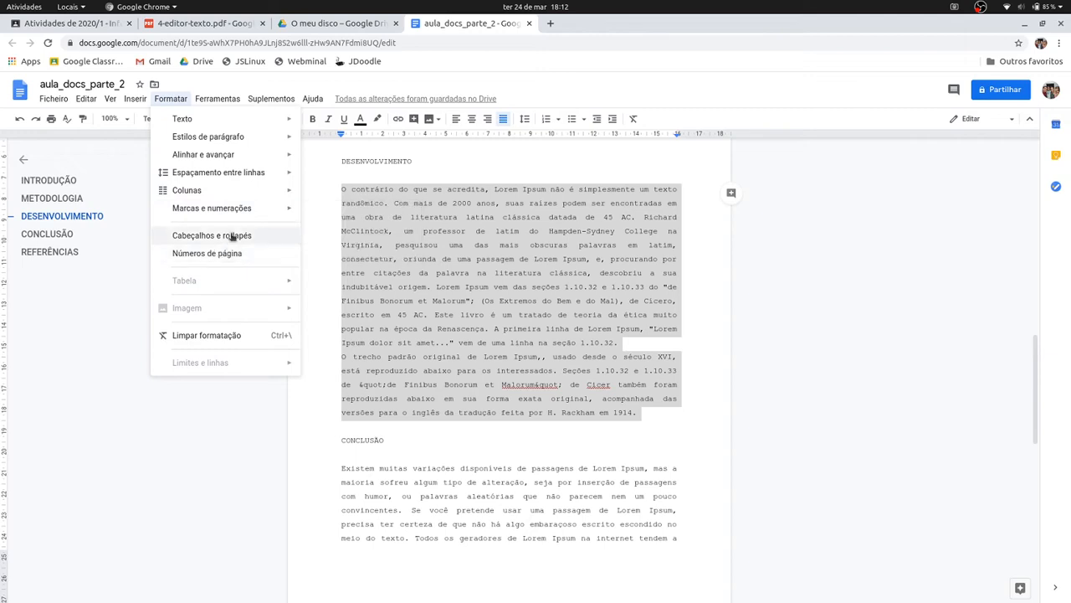
pyautogui.moveTo(243, 156)
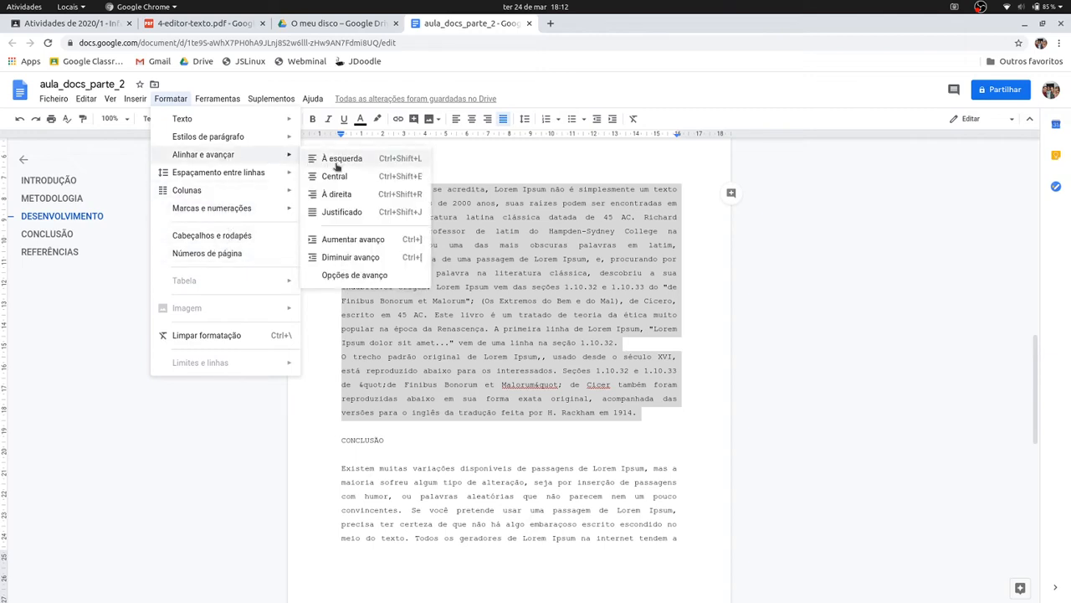
pyautogui.click(366, 276)
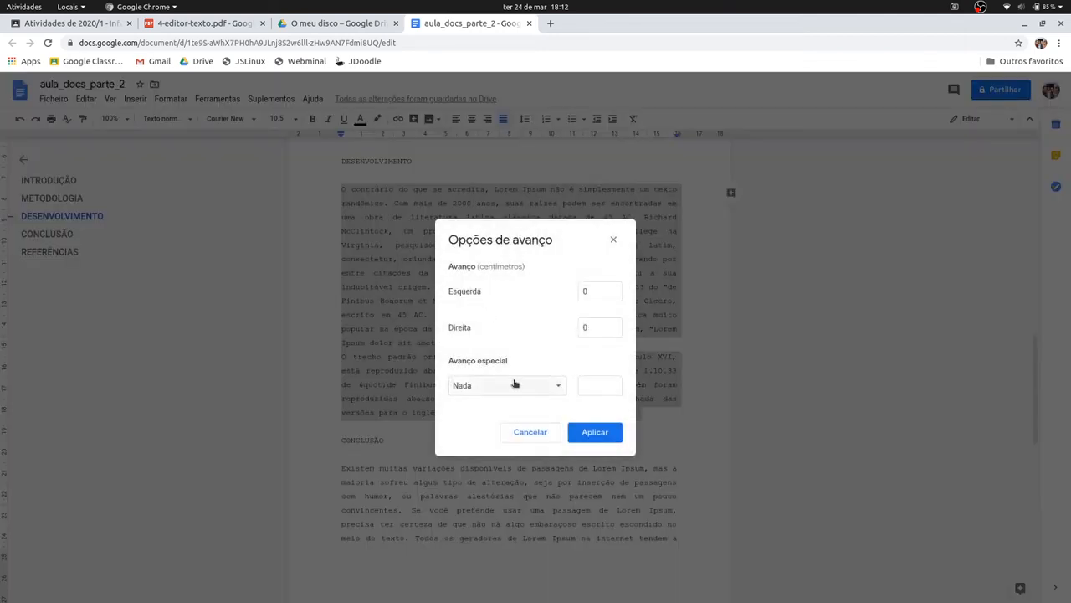
pyautogui.click(514, 383)
pyautogui.click(507, 410)
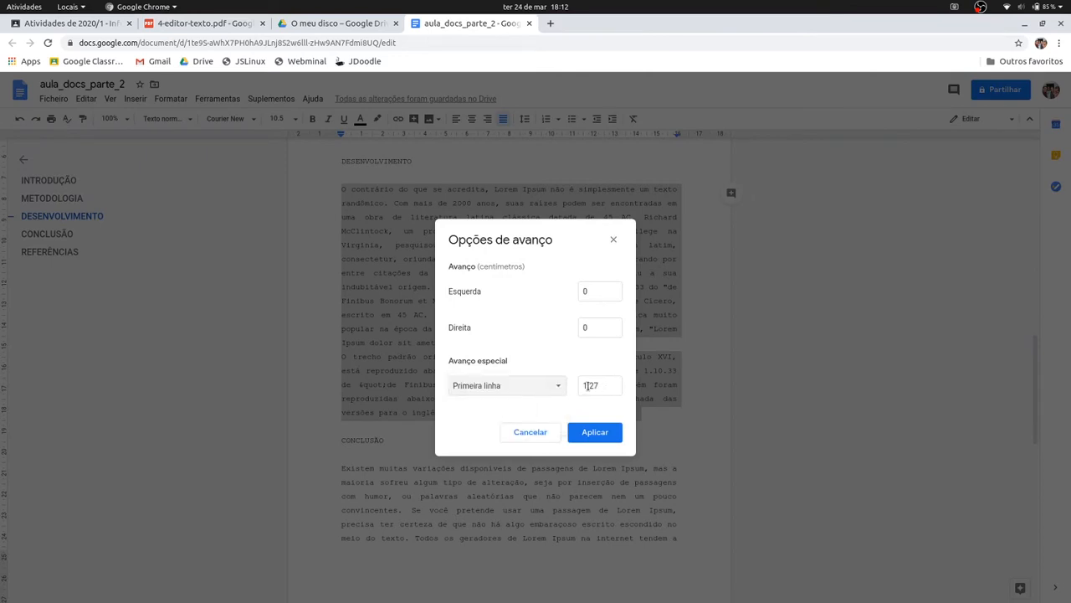
pyautogui.doubleClick(595, 385)
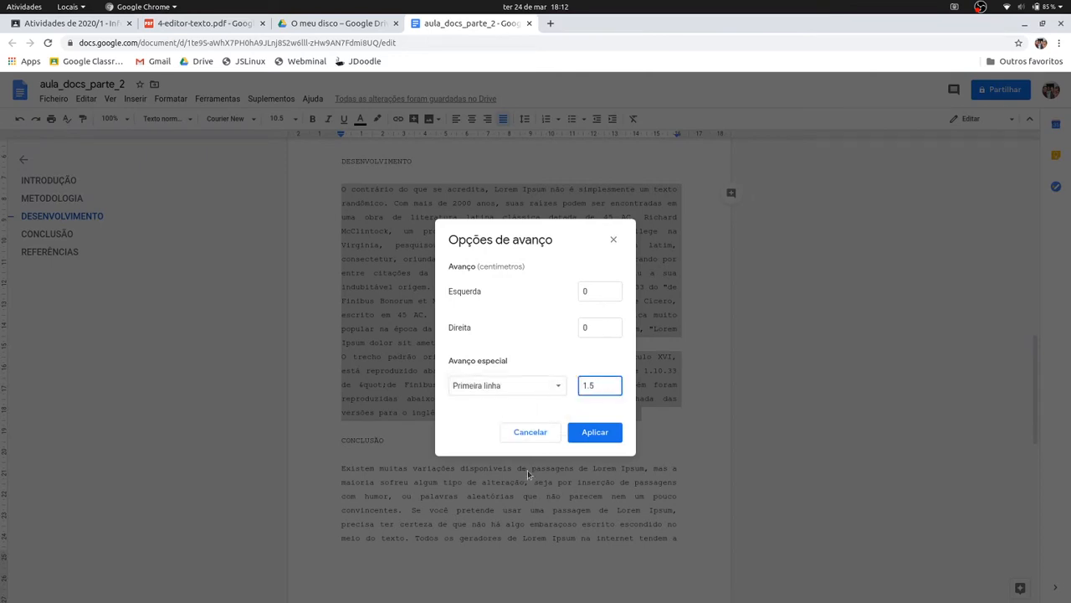
pyautogui.write('5')
pyautogui.click(594, 432)
pyautogui.click(530, 413)
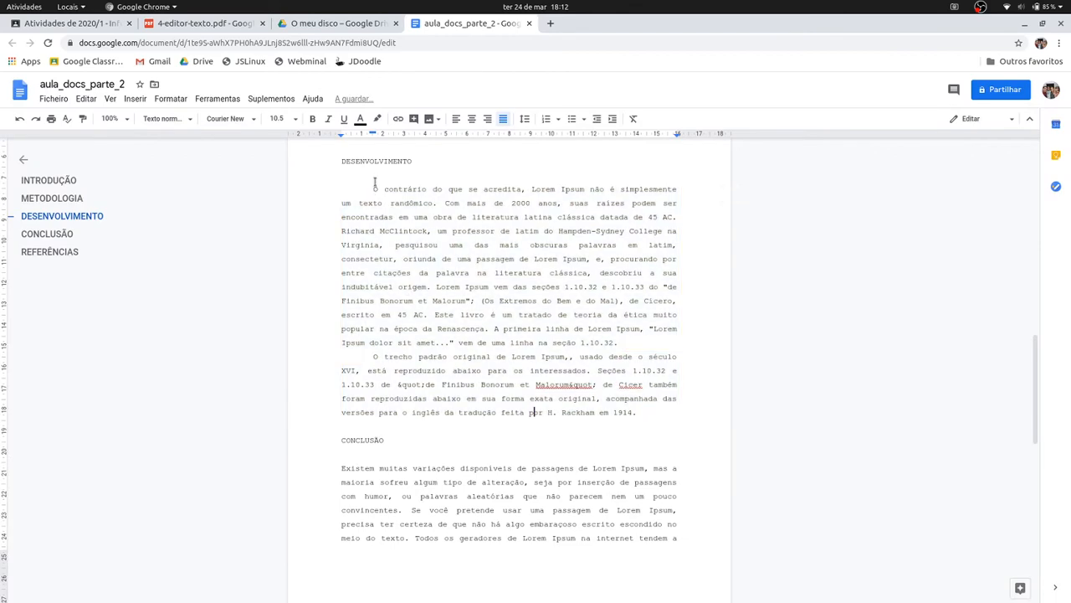
# Apply a special first-line indent (Primeira linha) of 1.5 cm to the paragraph under CONCLUSÃO
pyautogui.scroll(-5, 438, 447)
pyautogui.scroll(2, 351, 223)
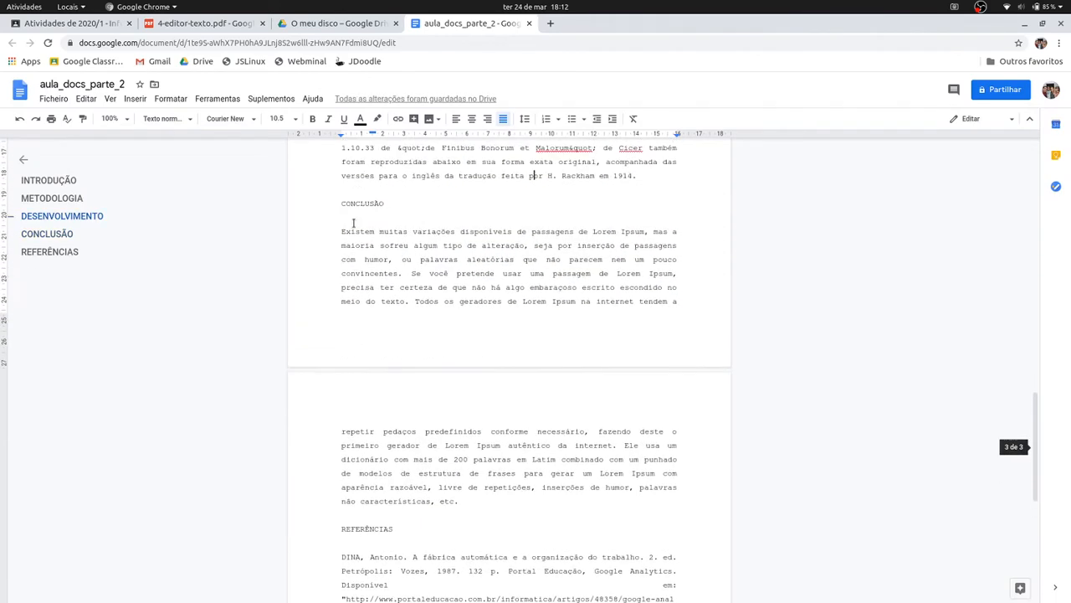
pyautogui.moveTo(340, 228); pyautogui.dragTo(466, 501)
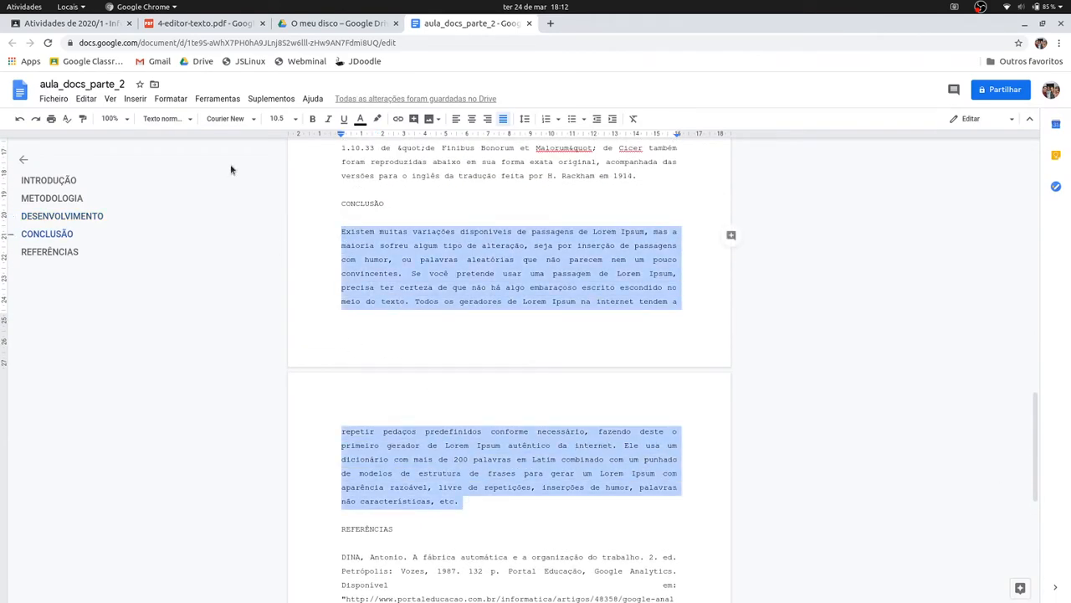
pyautogui.click(171, 99)
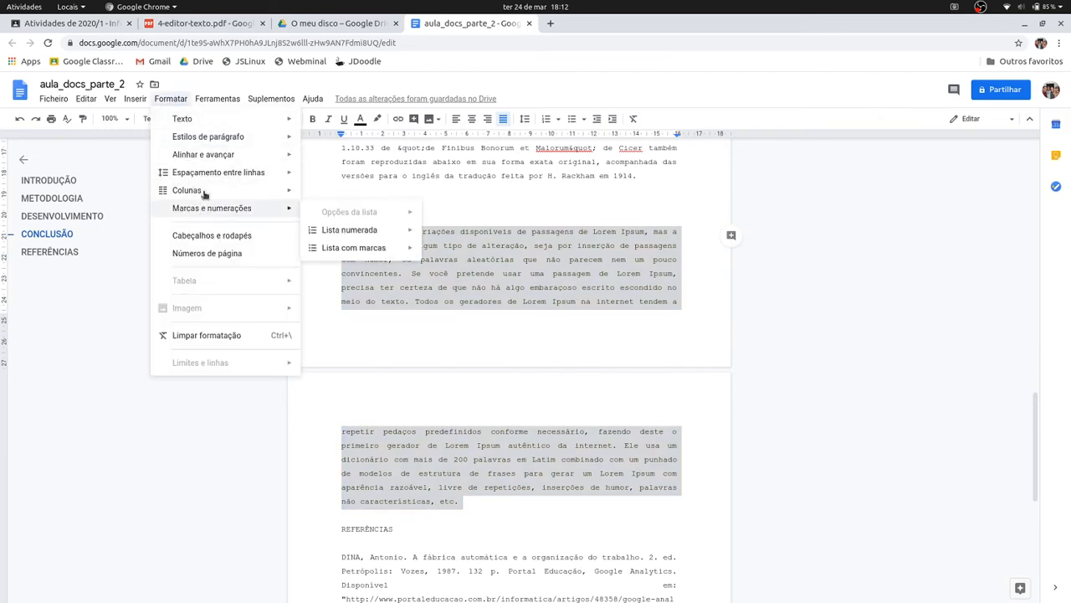
pyautogui.moveTo(199, 152)
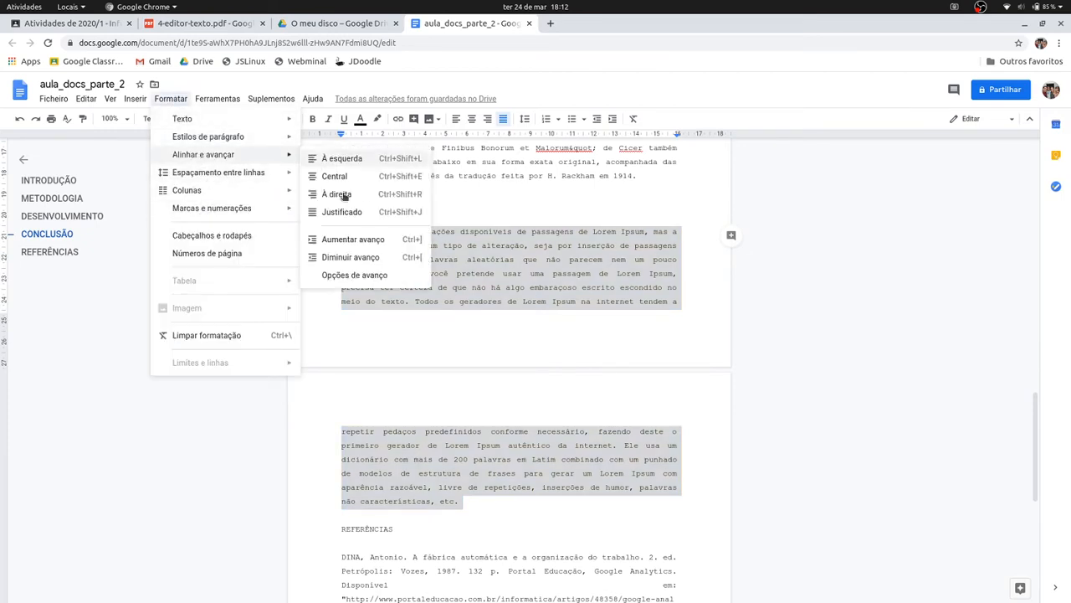
pyautogui.click(350, 275)
pyautogui.click(545, 392)
pyautogui.click(514, 404)
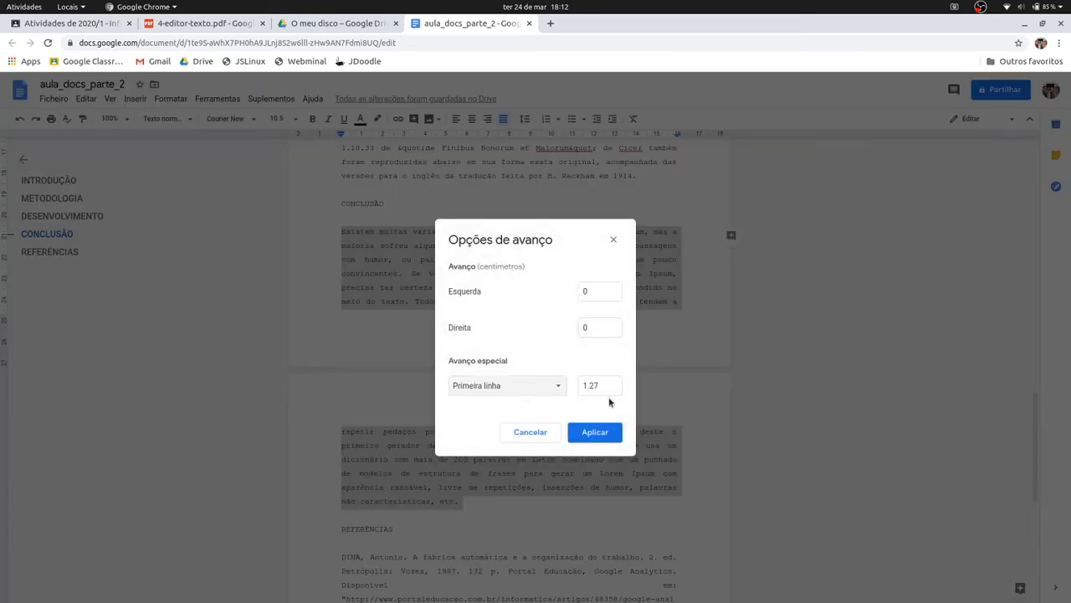
pyautogui.moveTo(591, 385); pyautogui.dragTo(614, 381)
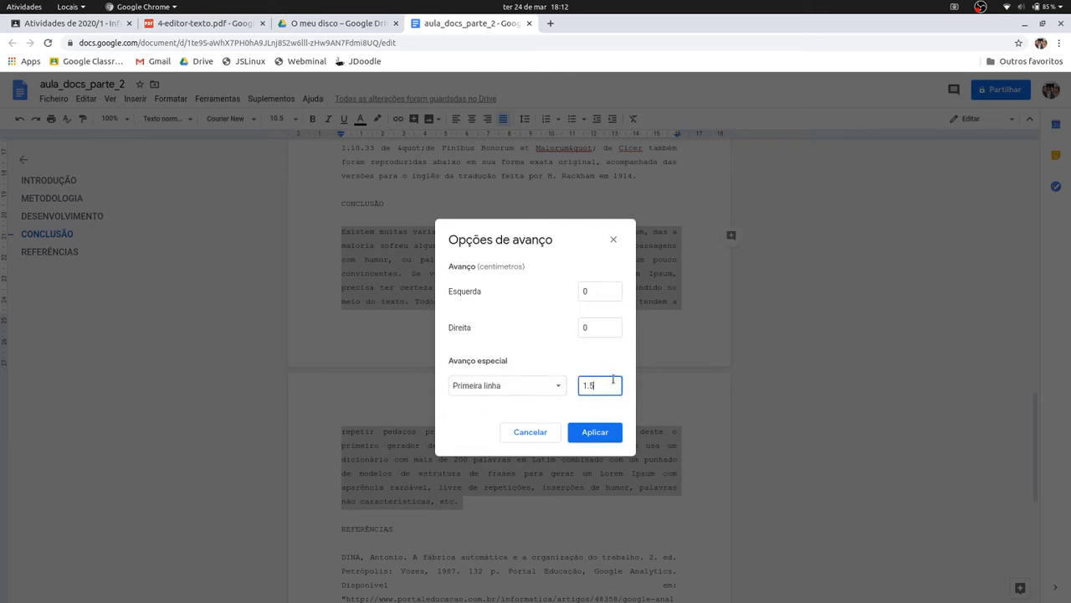
pyautogui.click(593, 439)
pyautogui.click(379, 525)
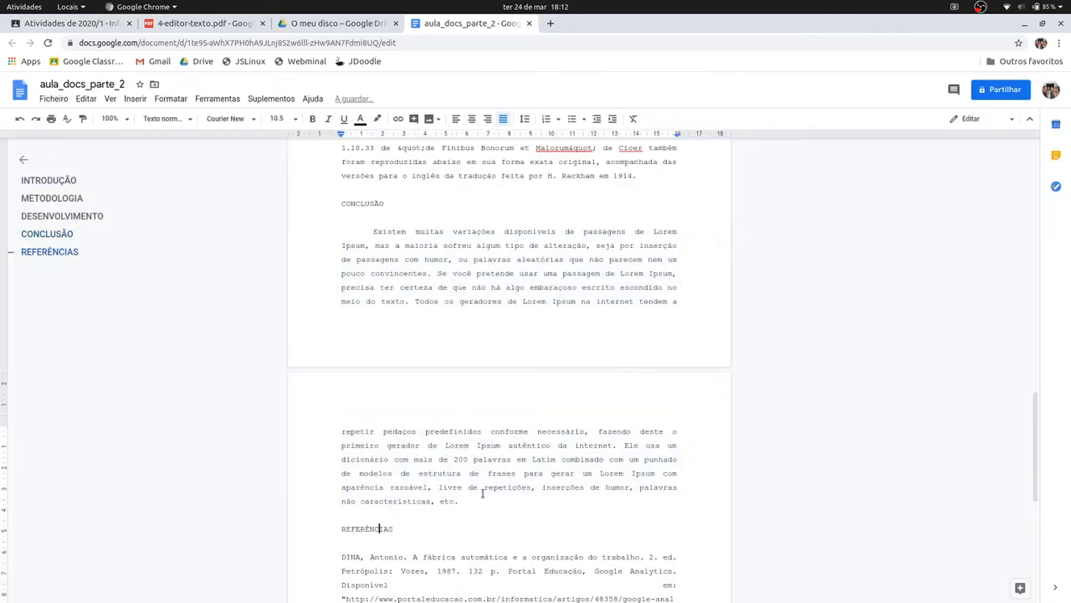
# Review the REFERÊNCIAS entry and the indented sections, and read the bold, italic and underline slide in 4-editor-texto.pdf
pyautogui.scroll(-3, 480, 493)
pyautogui.moveTo(337, 409); pyautogui.dragTo(557, 469)
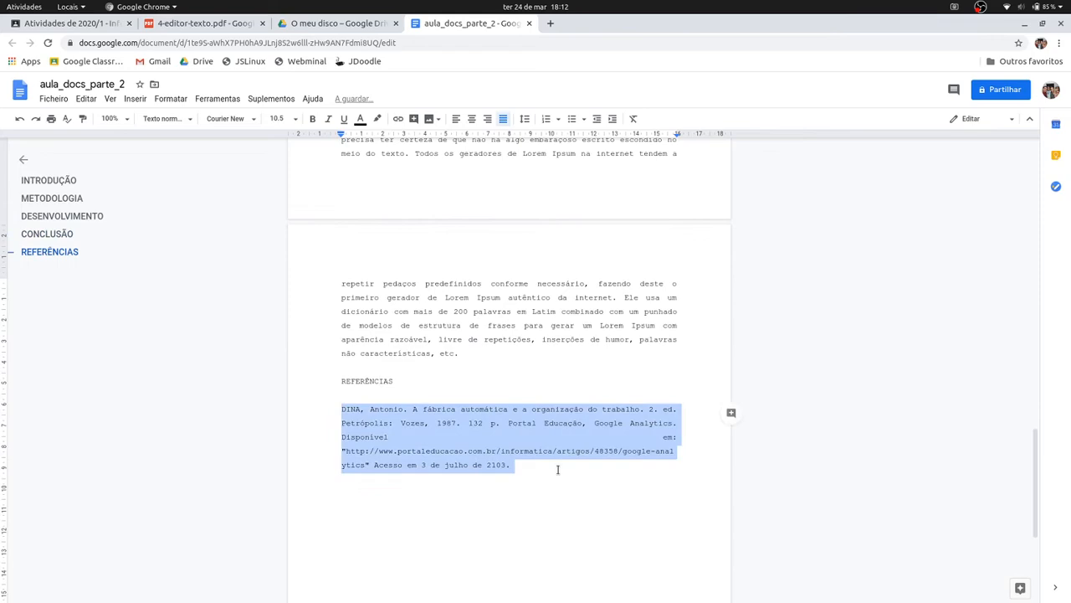
pyautogui.click(463, 420)
pyautogui.scroll(2, 465, 422)
pyautogui.scroll(5, 465, 421)
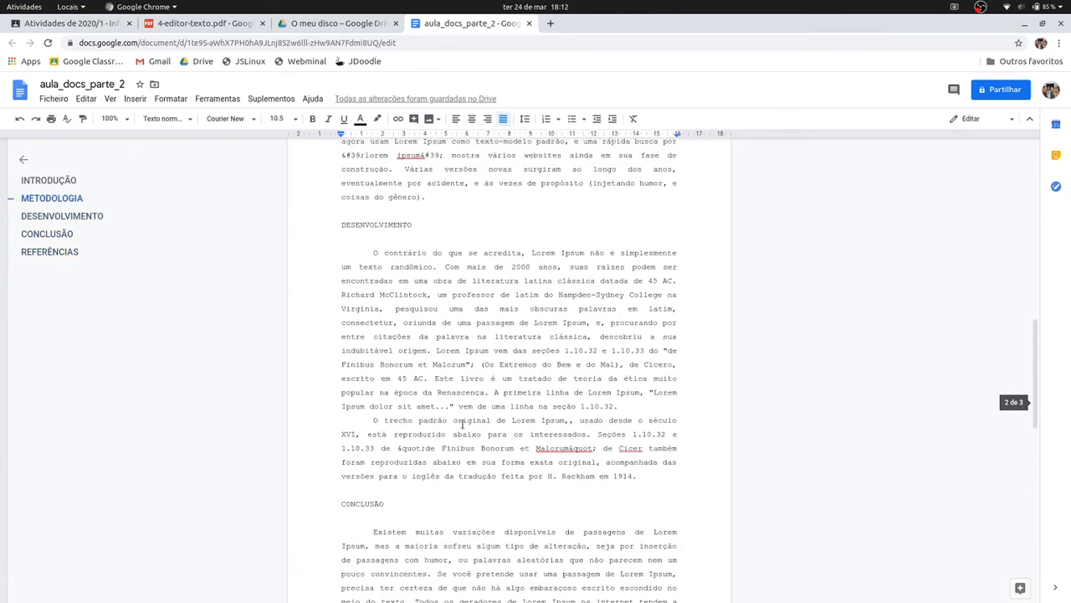
pyautogui.scroll(10, 416, 410)
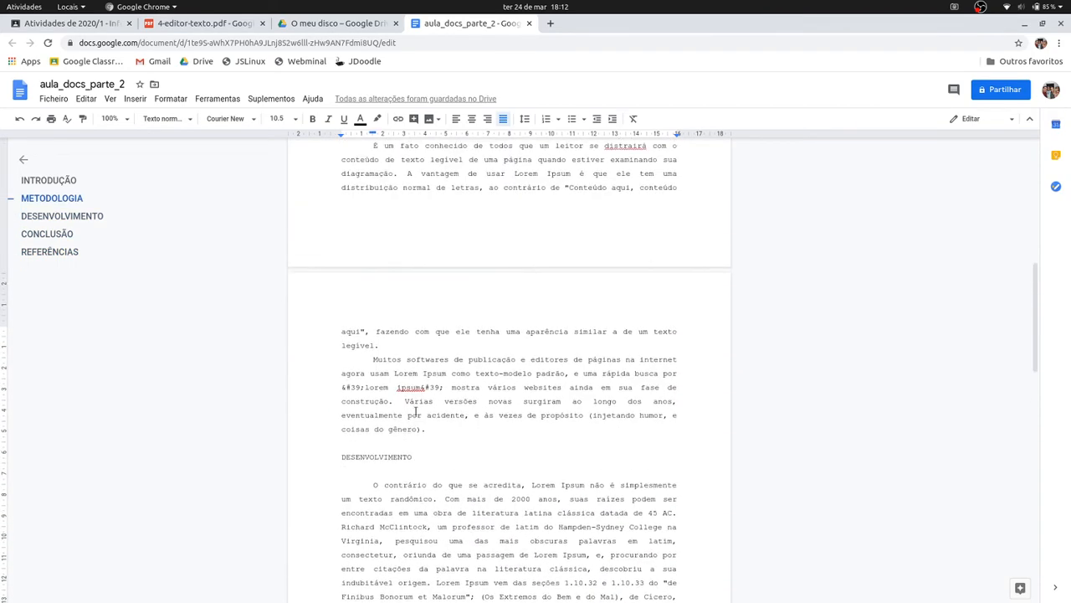
pyautogui.click(227, 22)
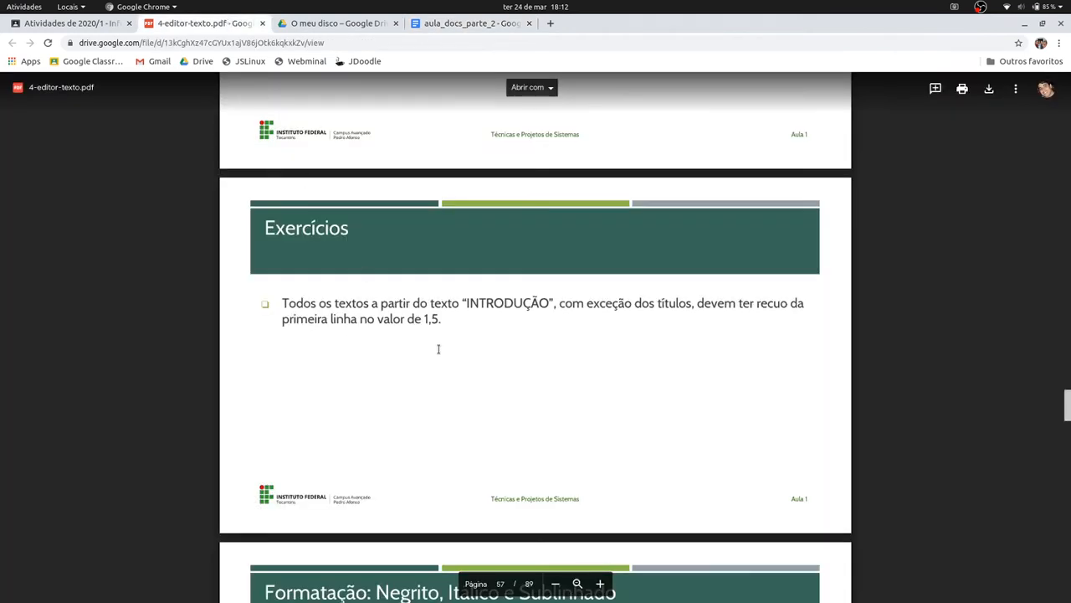
pyautogui.scroll(-6, 437, 349)
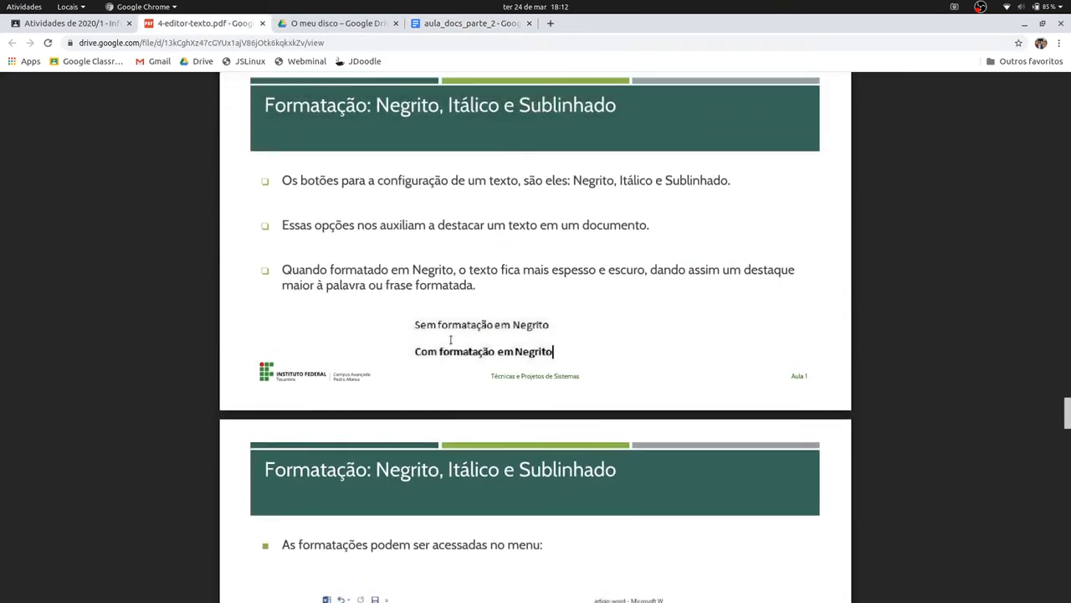
pyautogui.scroll(1, 450, 339)
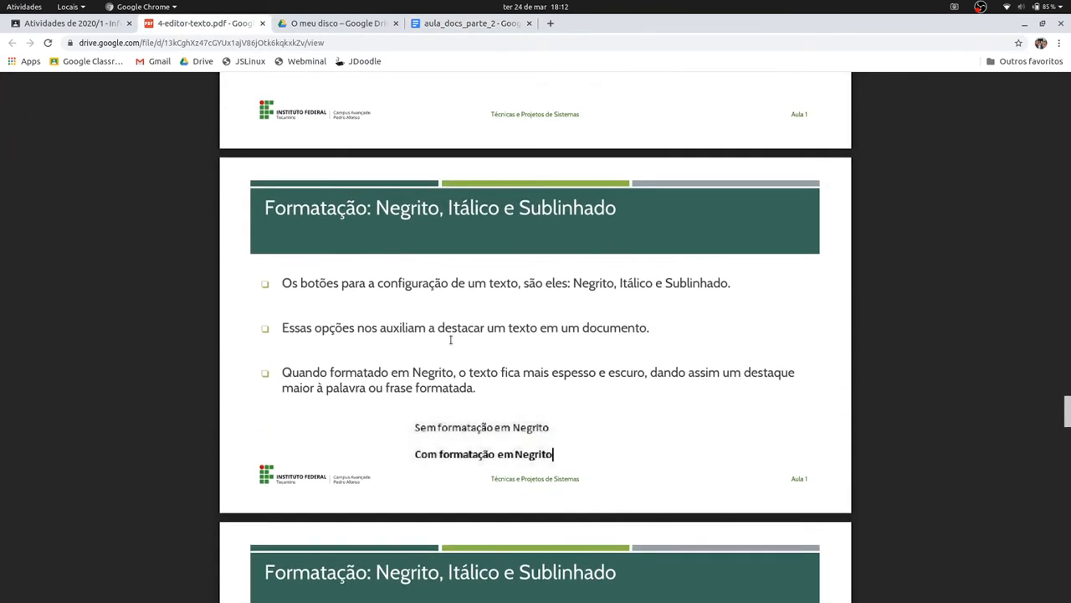
# Return to aula_docs_parte_2 and make the document's two-line title bold
pyautogui.click(473, 23)
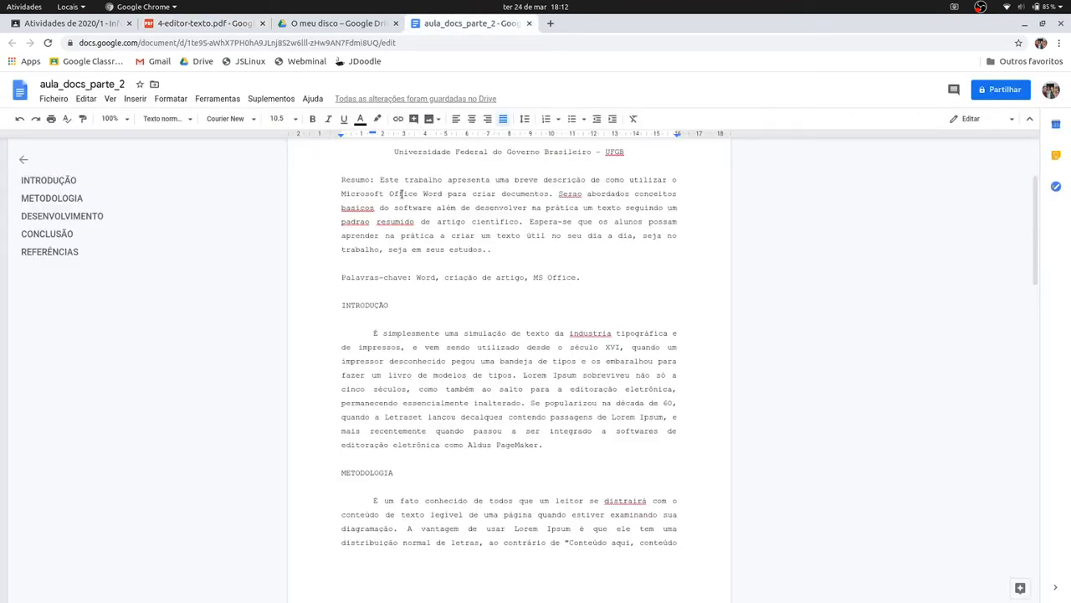
pyautogui.scroll(2, 322, 146)
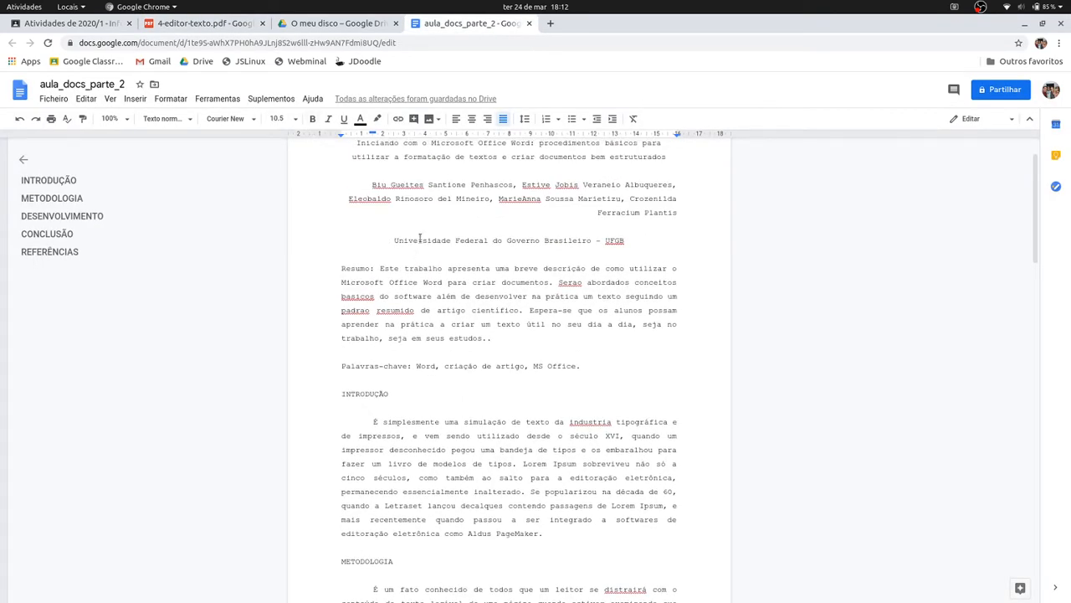
pyautogui.scroll(1, 409, 217)
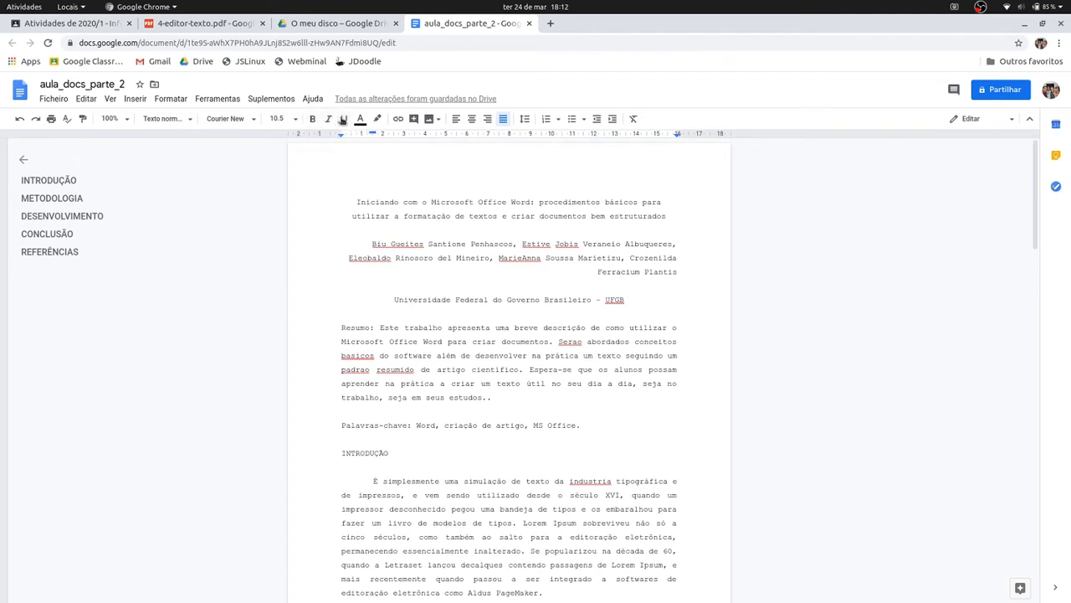
pyautogui.click(411, 233)
pyautogui.moveTo(358, 200); pyautogui.dragTo(692, 225)
pyautogui.click(313, 119)
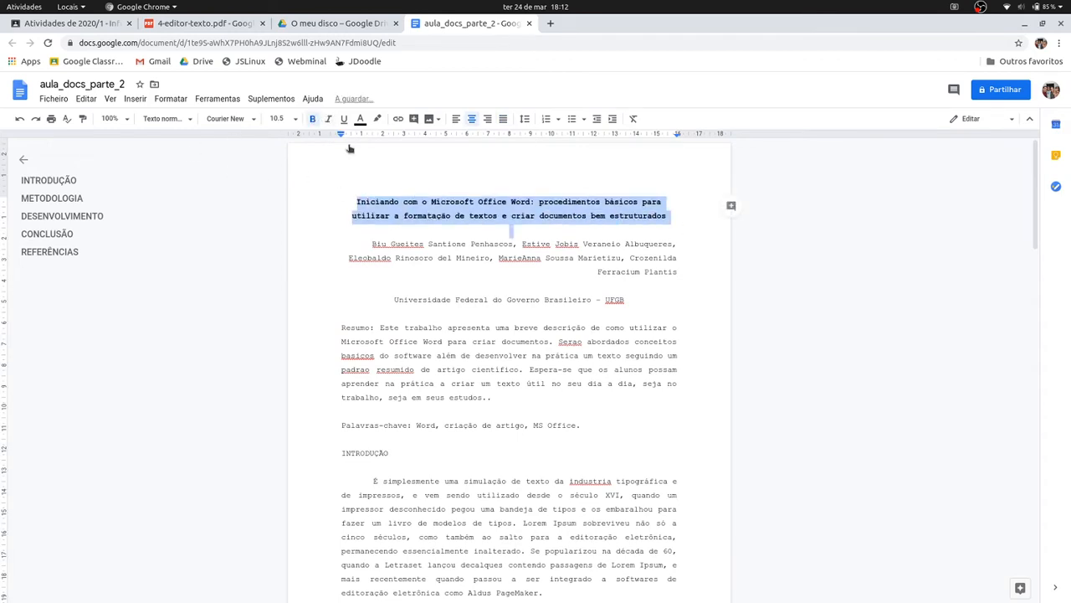
pyautogui.click(550, 202)
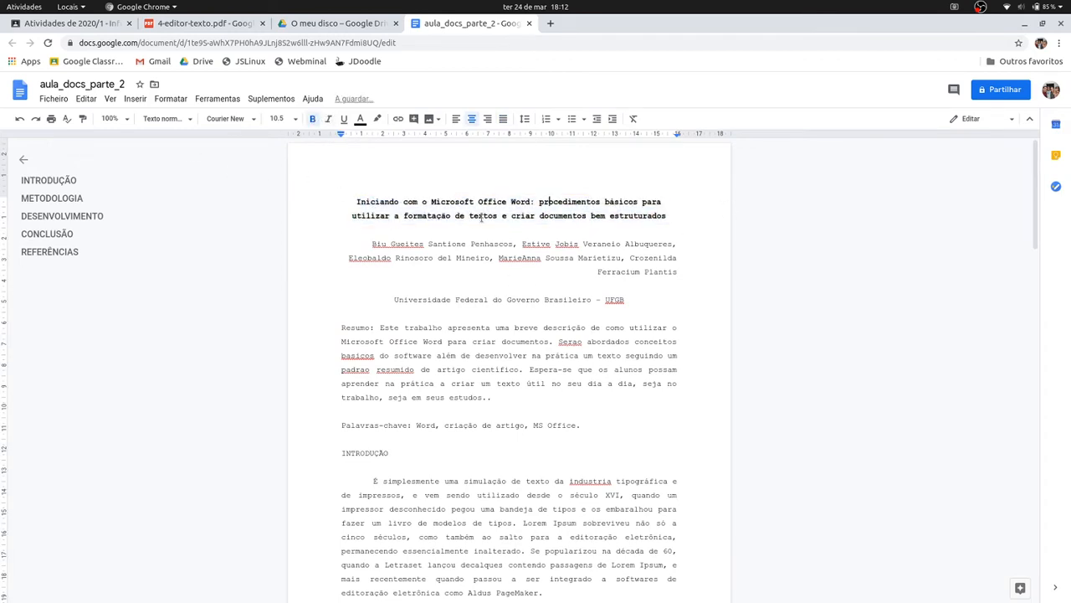
# Remove the bold formatting from the whole title
pyautogui.tripleClick(484, 217)
pyautogui.hotkey('ctrl', 'b')
pyautogui.click(499, 216)
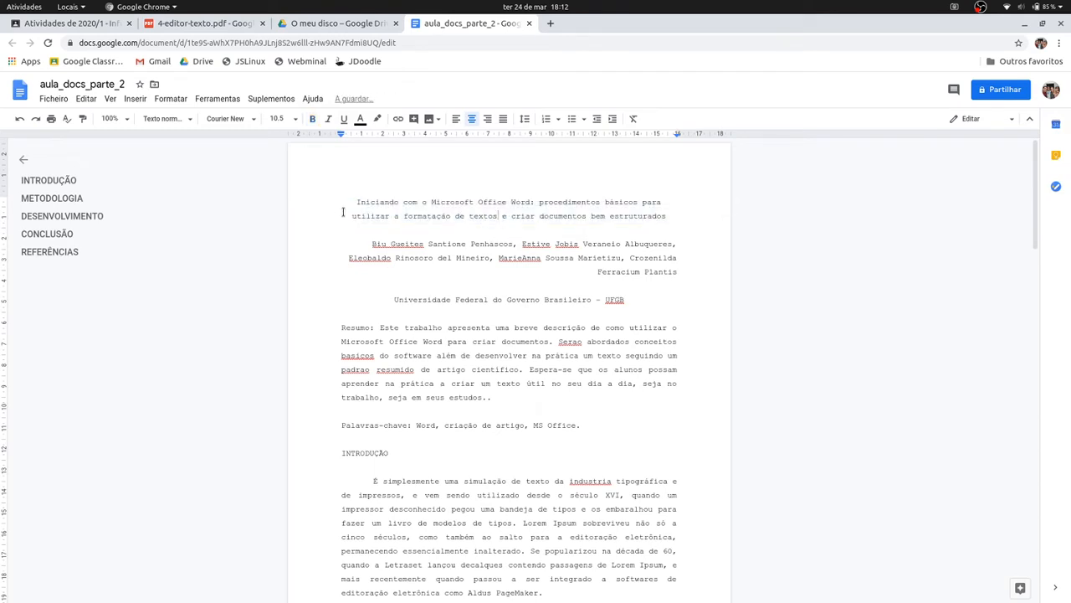
# Try dark red text with bold on the two-line title, and undo both changes
pyautogui.moveTo(357, 203); pyautogui.dragTo(675, 212)
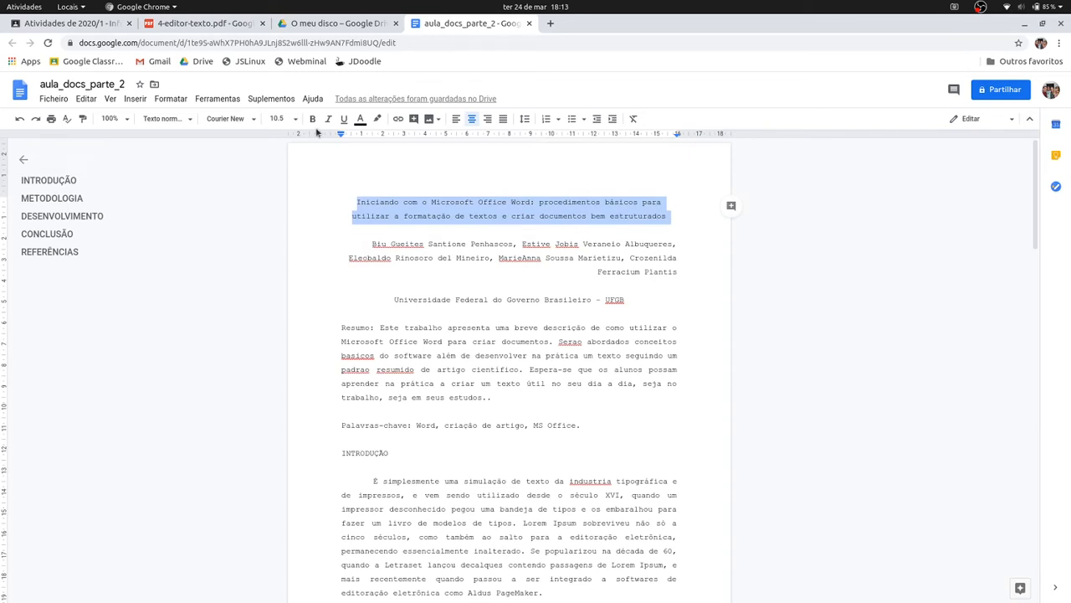
pyautogui.click(360, 119)
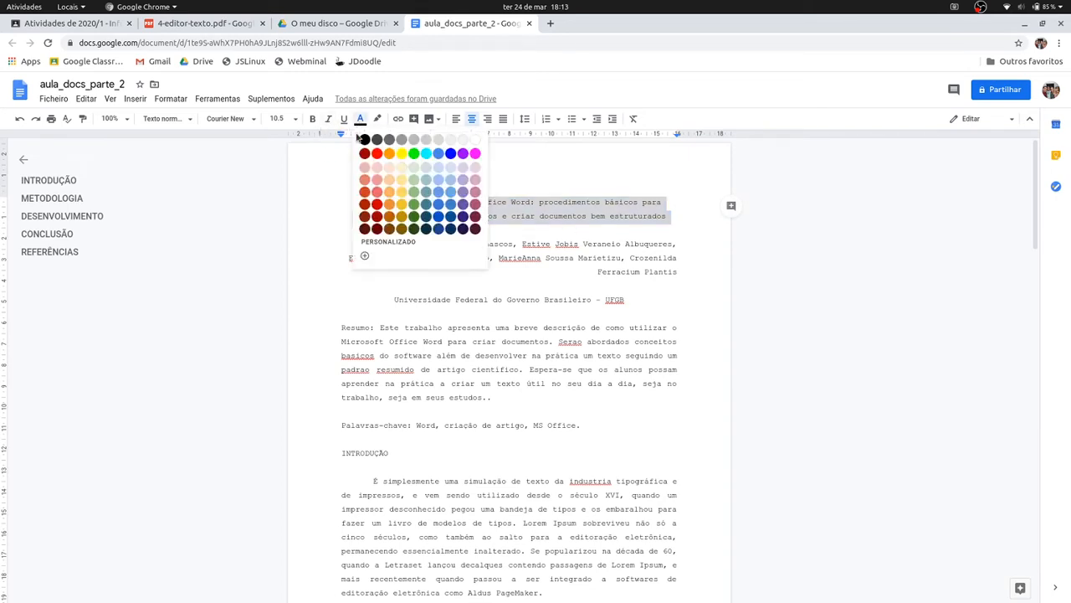
pyautogui.click(377, 204)
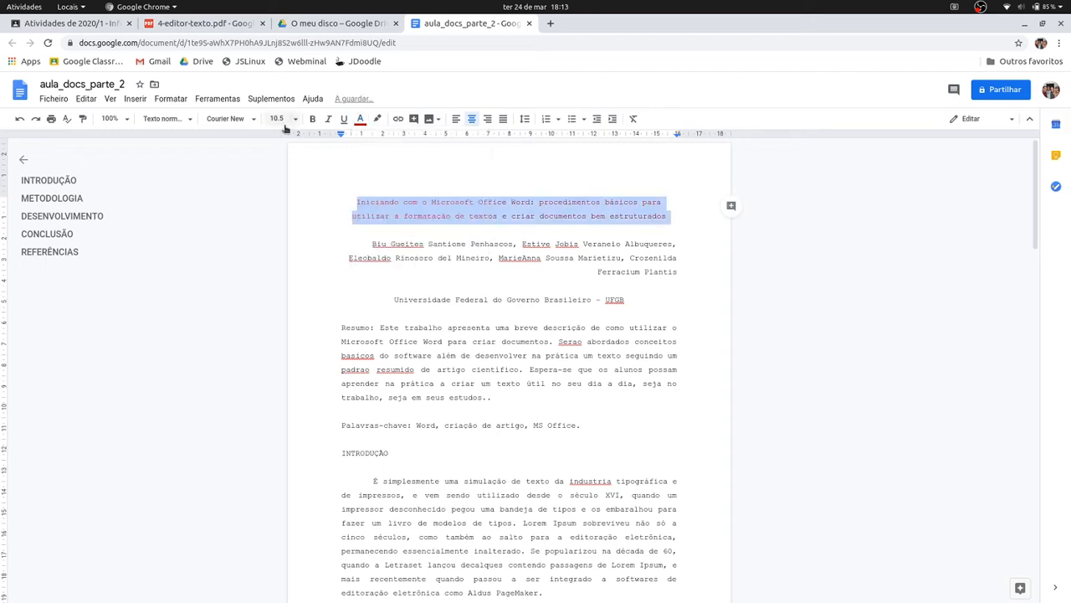
pyautogui.click(312, 120)
pyautogui.click(450, 215)
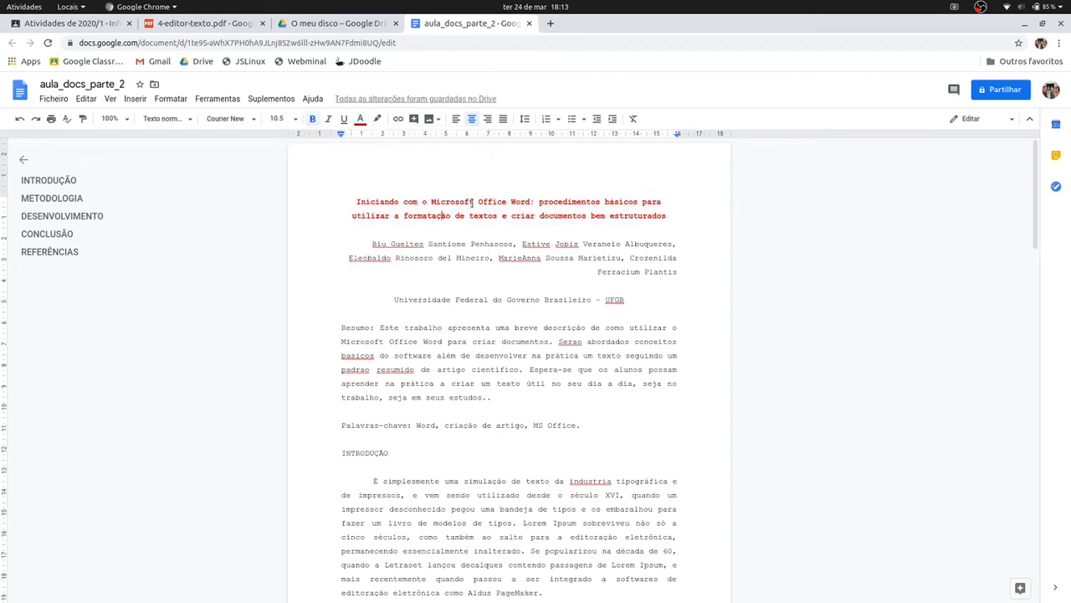
pyautogui.hotkey('ctrl', 'z')
pyautogui.hotkey('ctrl', 'z')
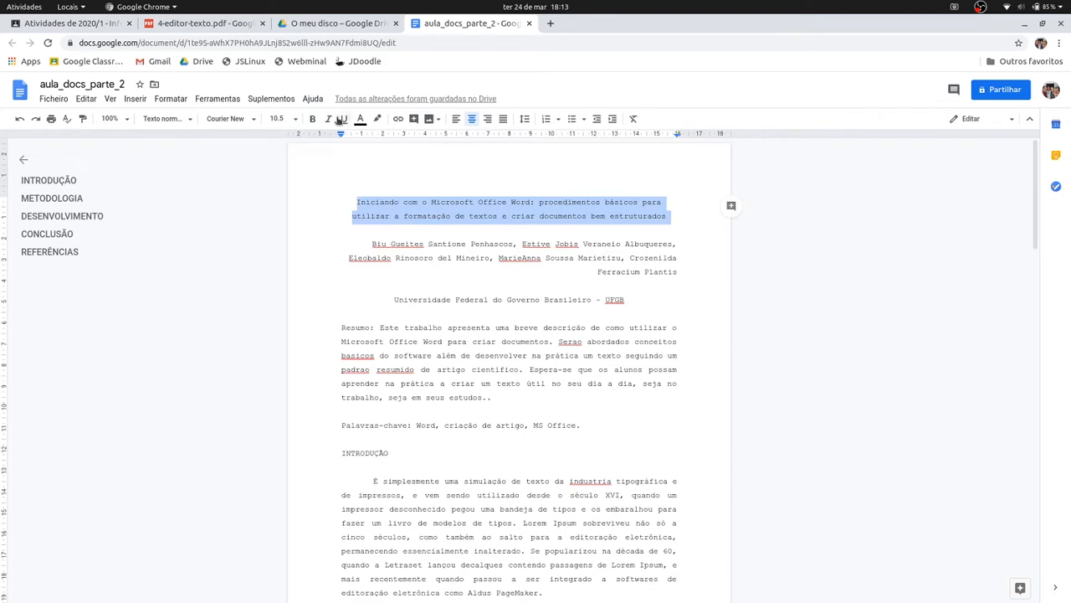
# Try italic formatting on the document's title, and remove the italics again
pyautogui.click(329, 118)
pyautogui.click(405, 201)
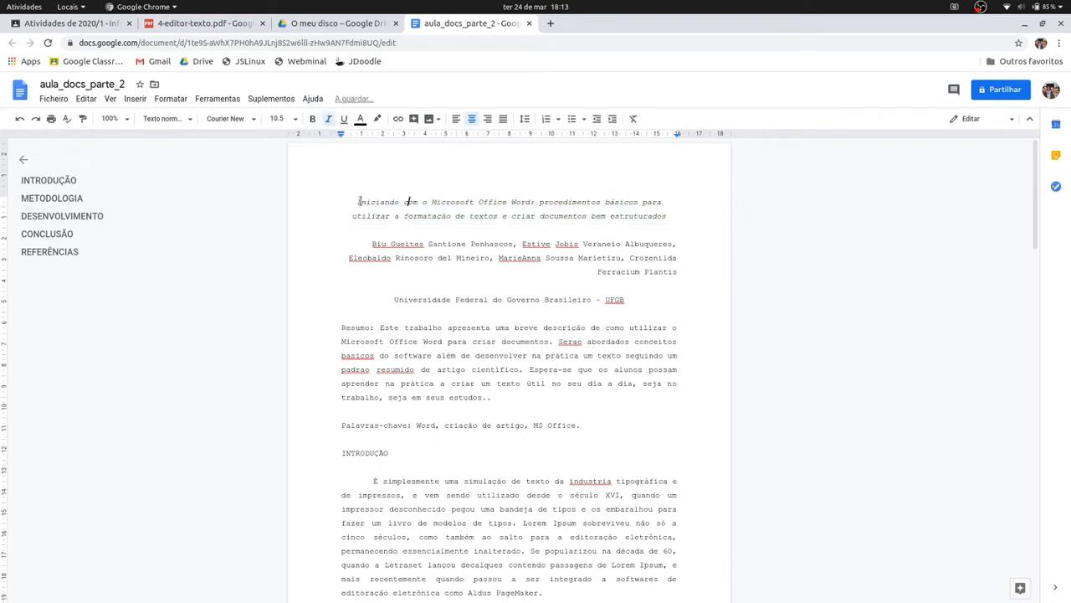
pyautogui.moveTo(356, 202); pyautogui.dragTo(676, 215)
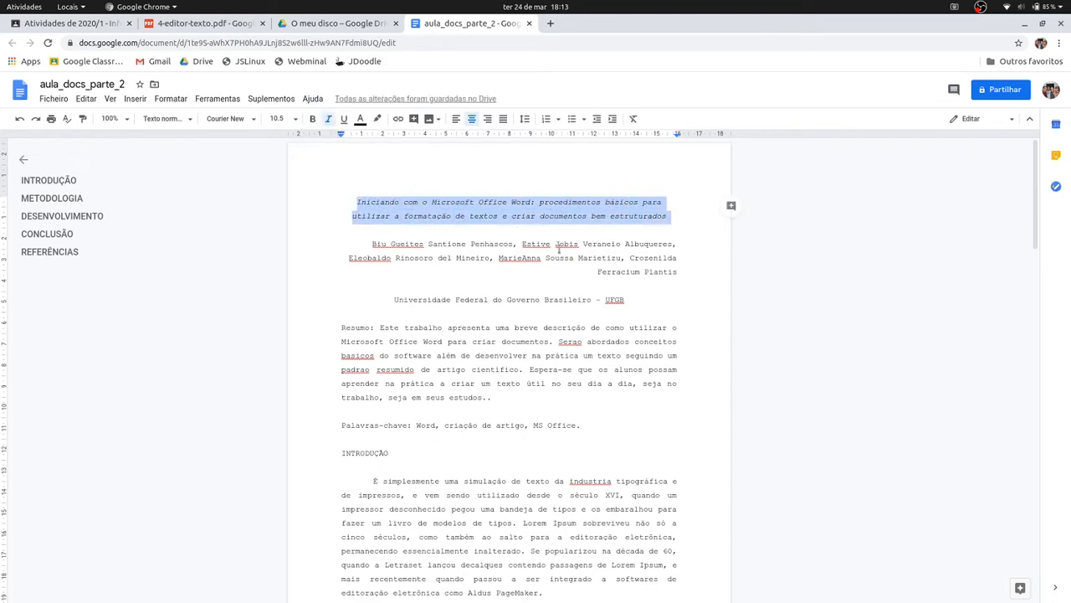
pyautogui.hotkey('ctrl', 'i')
pyautogui.click(433, 203)
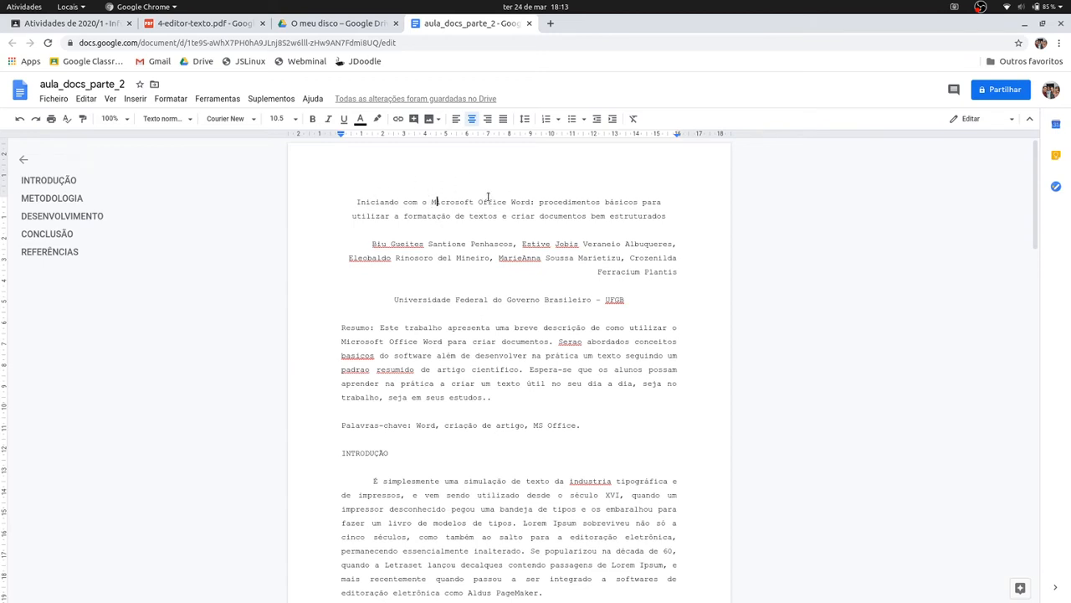
# Try underlining the document's two-line title, and undo the underline
pyautogui.moveTo(355, 200); pyautogui.dragTo(670, 216)
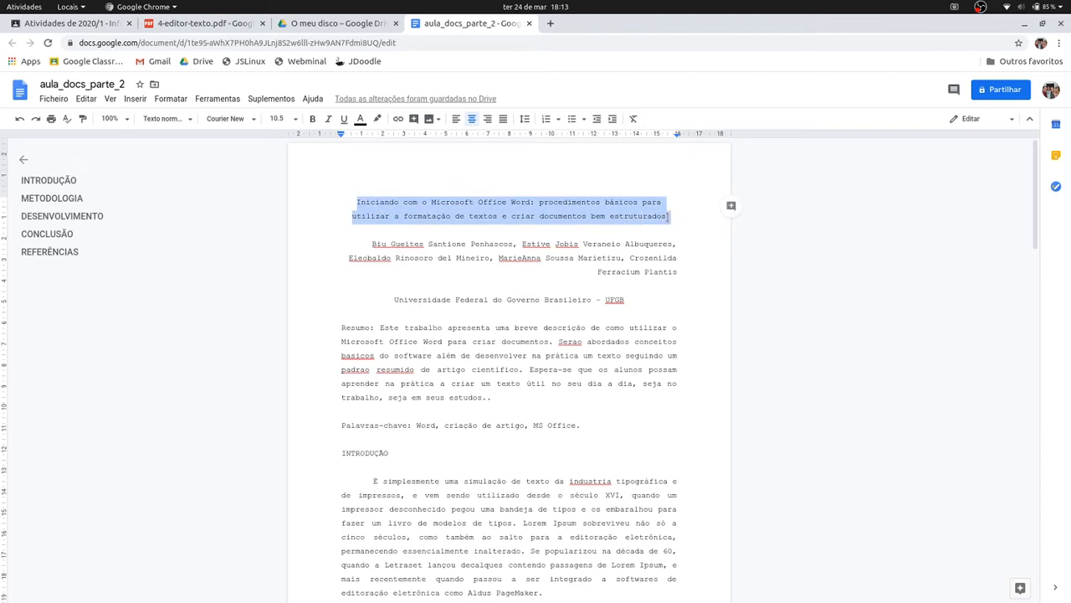
pyautogui.click(344, 120)
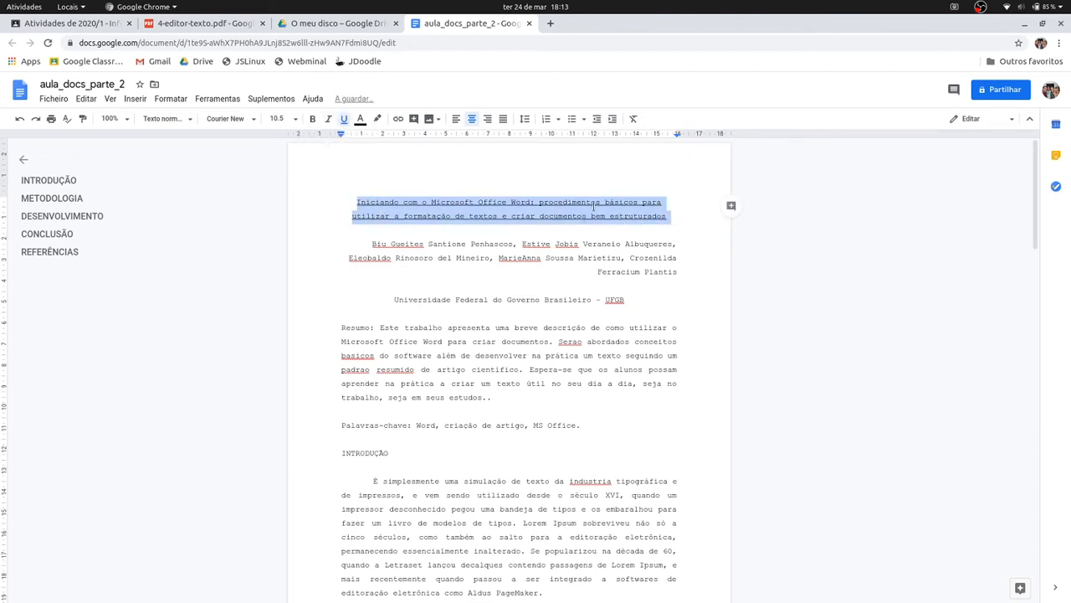
pyautogui.click(589, 239)
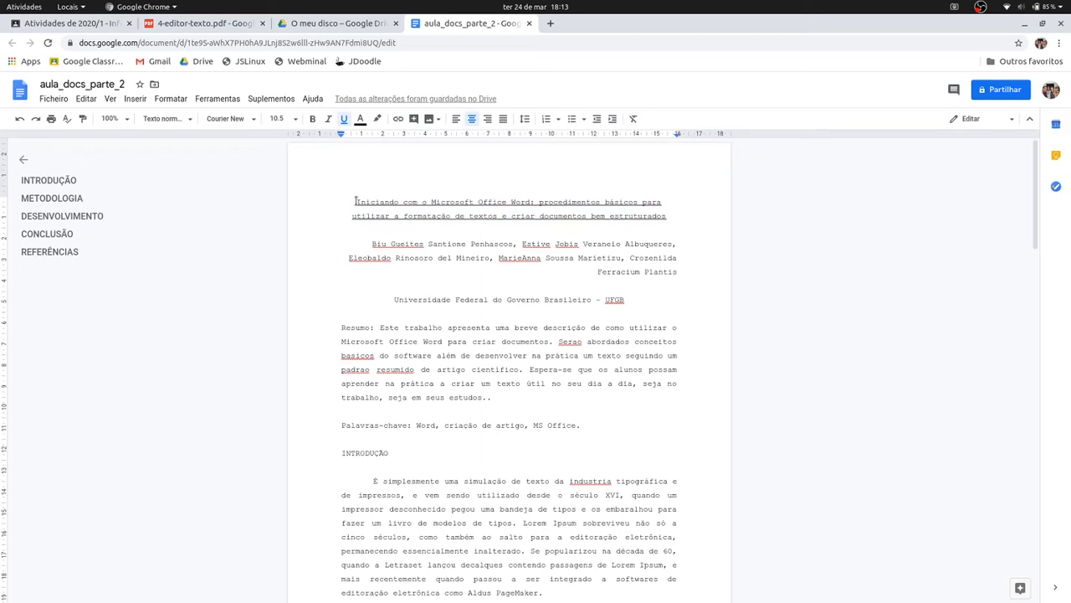
pyautogui.hotkey('ctrl', 'z')
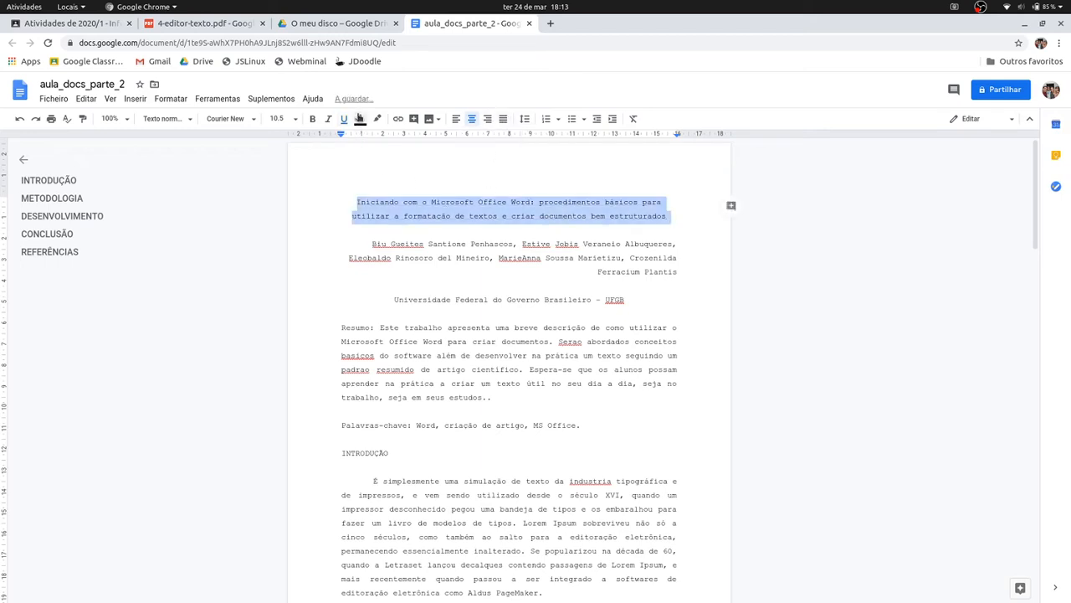
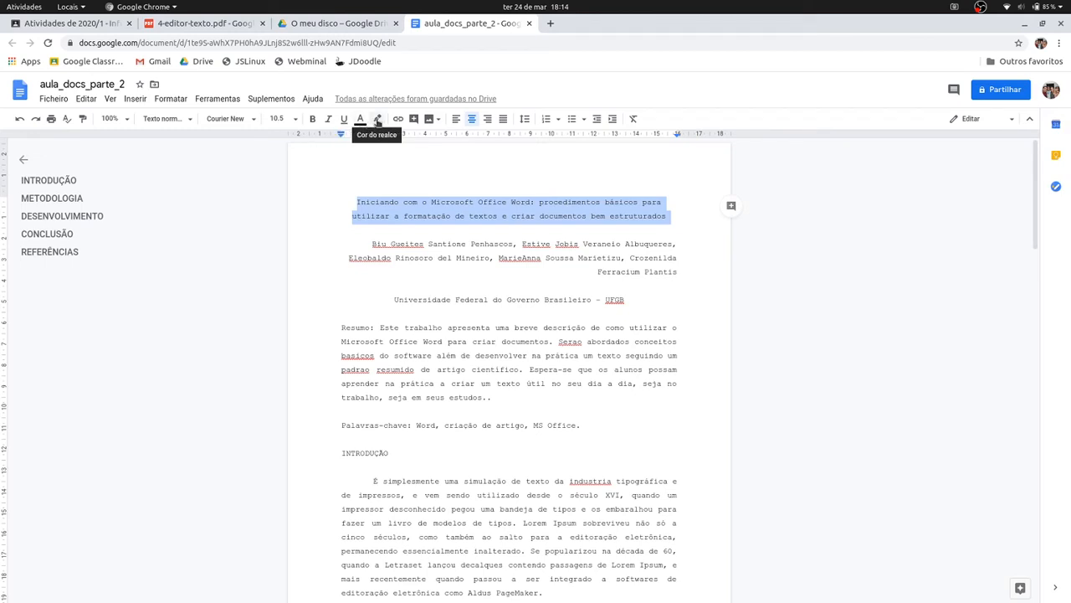
# Try a yellow highlight on the two-line document title, then undo the highlight
pyautogui.click(378, 121)
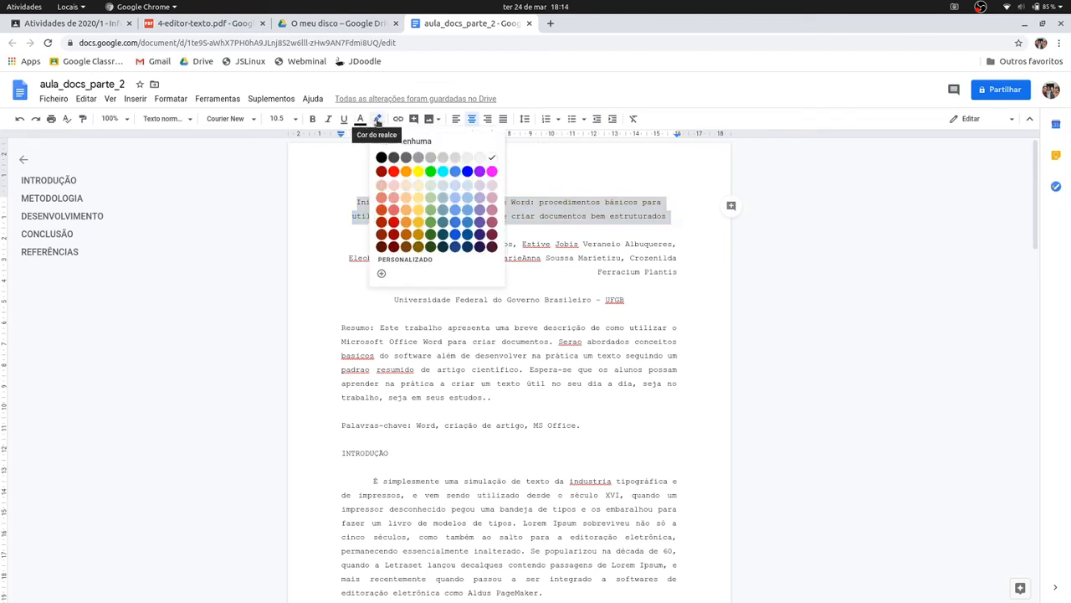
pyautogui.click(418, 173)
pyautogui.click(357, 202)
pyautogui.moveTo(357, 202); pyautogui.dragTo(667, 216)
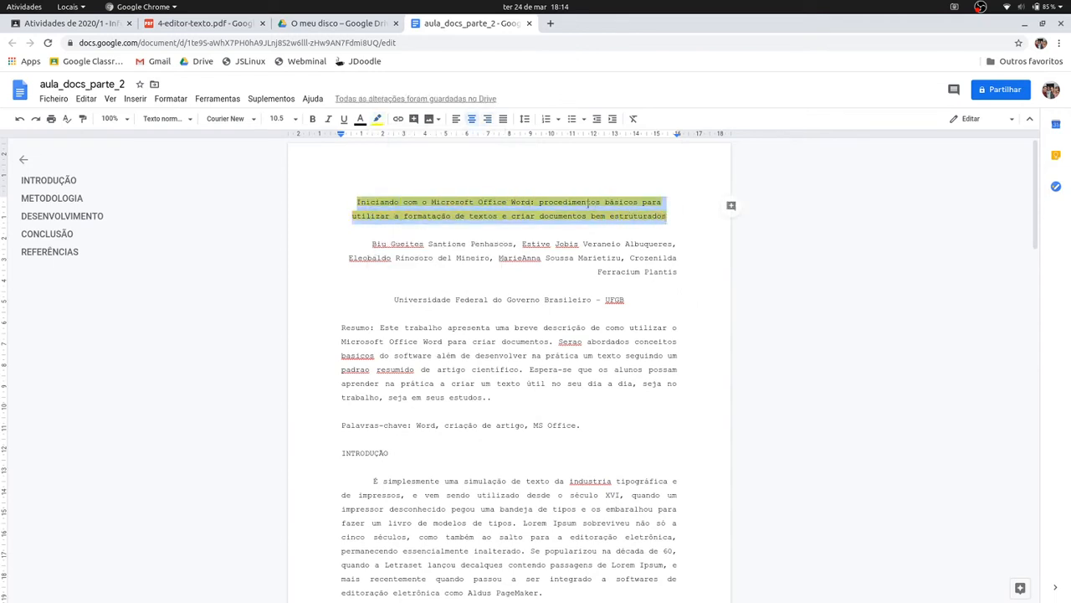
pyautogui.click(461, 244)
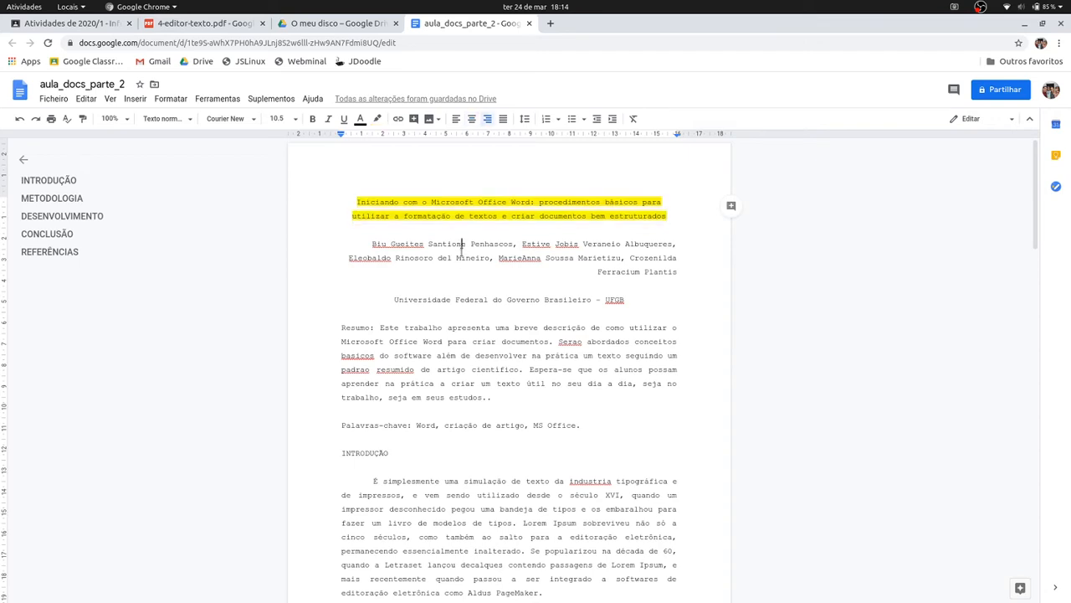
pyautogui.doubleClick(393, 203)
pyautogui.click(498, 216)
pyautogui.moveTo(674, 215); pyautogui.dragTo(327, 205)
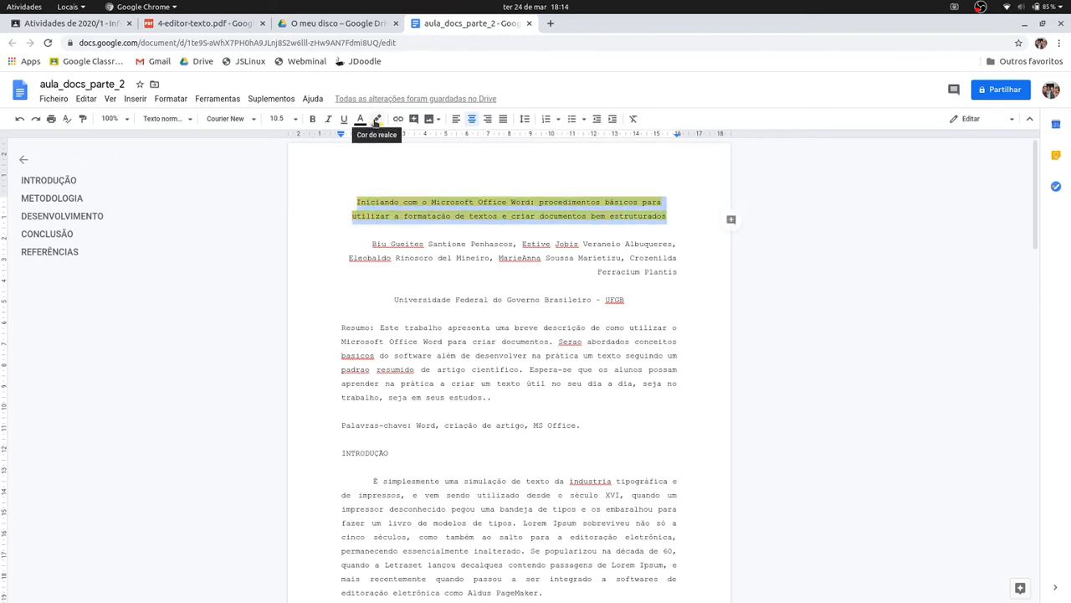
pyautogui.hotkey('ctrl', 'z')
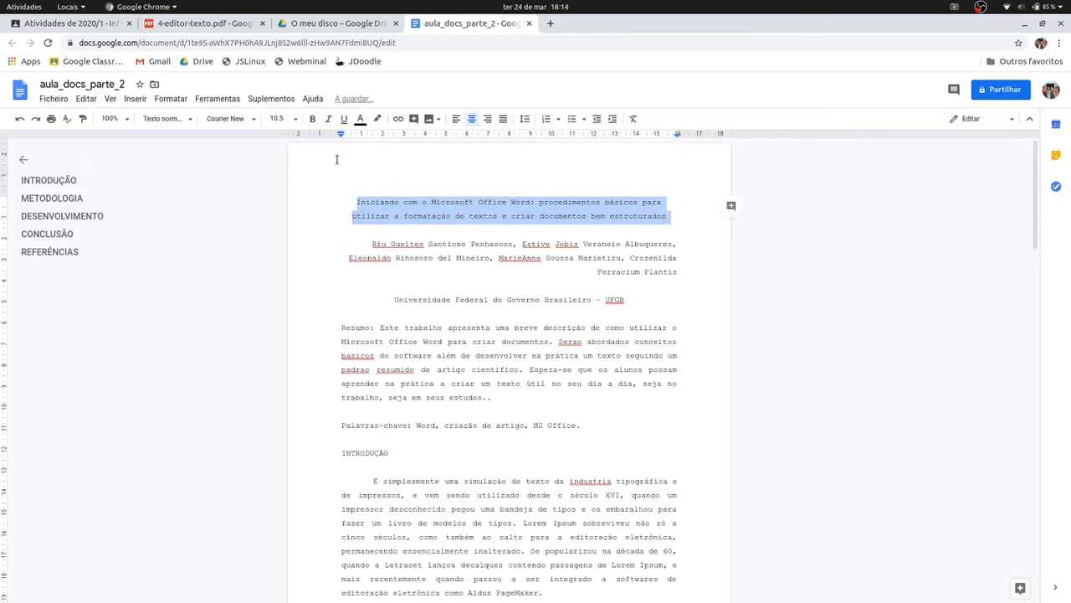
# Try red as the text color of the two-line document title and undo it
pyautogui.click(360, 121)
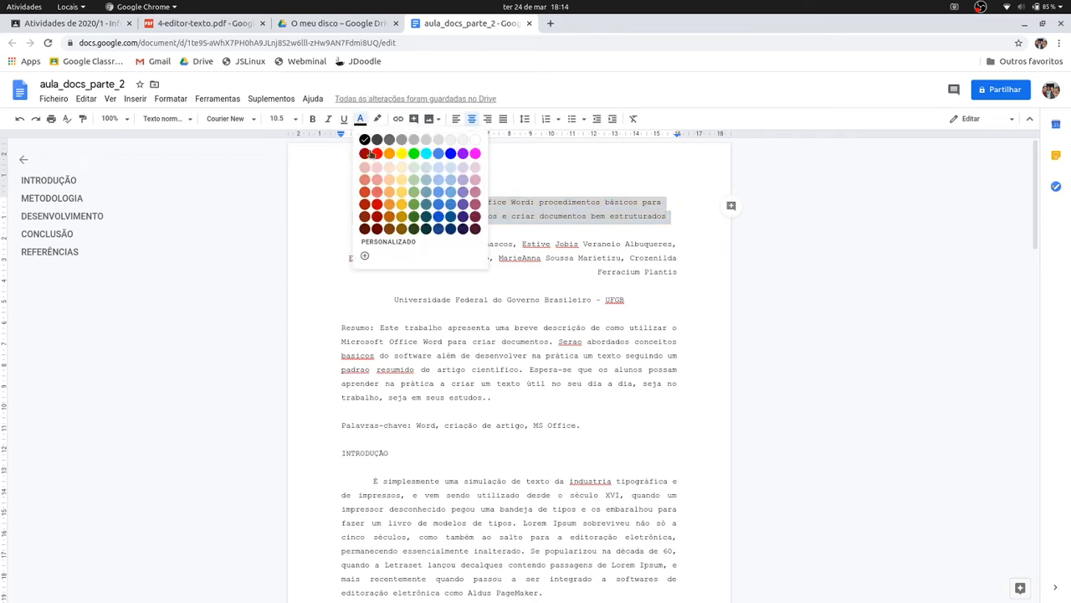
pyautogui.click(376, 153)
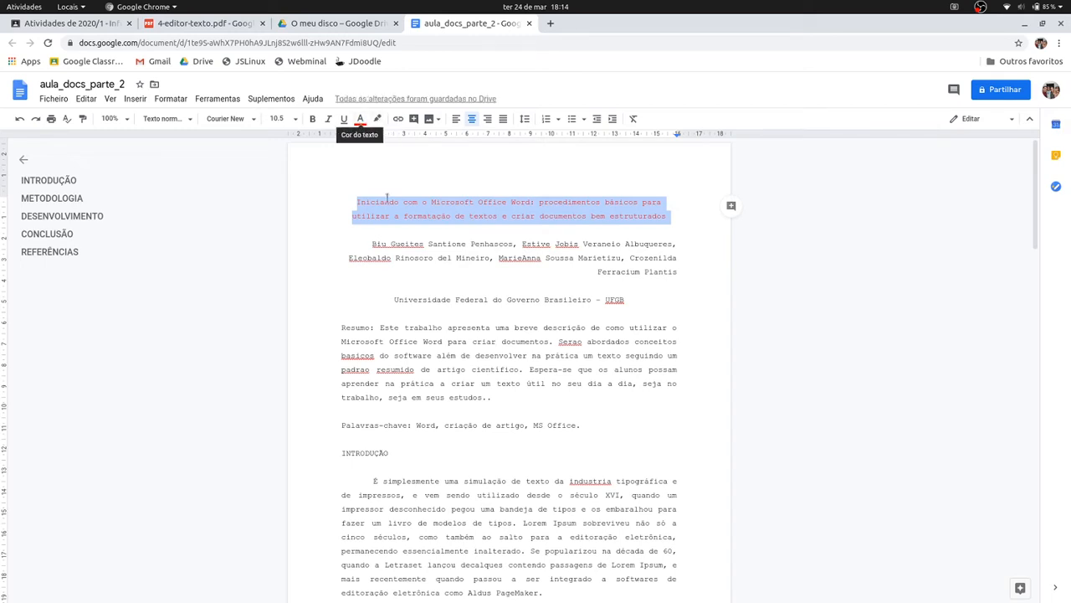
pyautogui.click(431, 232)
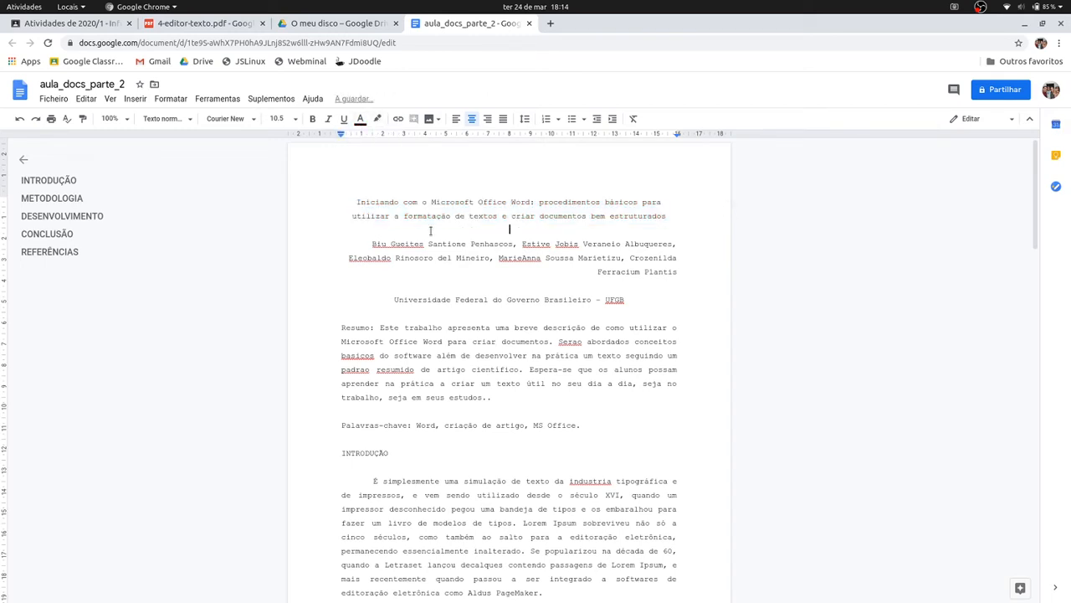
# Consult the bold-text list on the Exercícios slide in 4-editor-texto.pdf and make the title in aula_docs_parte_2 bold
pyautogui.click(166, 24)
pyautogui.scroll(-8, 428, 318)
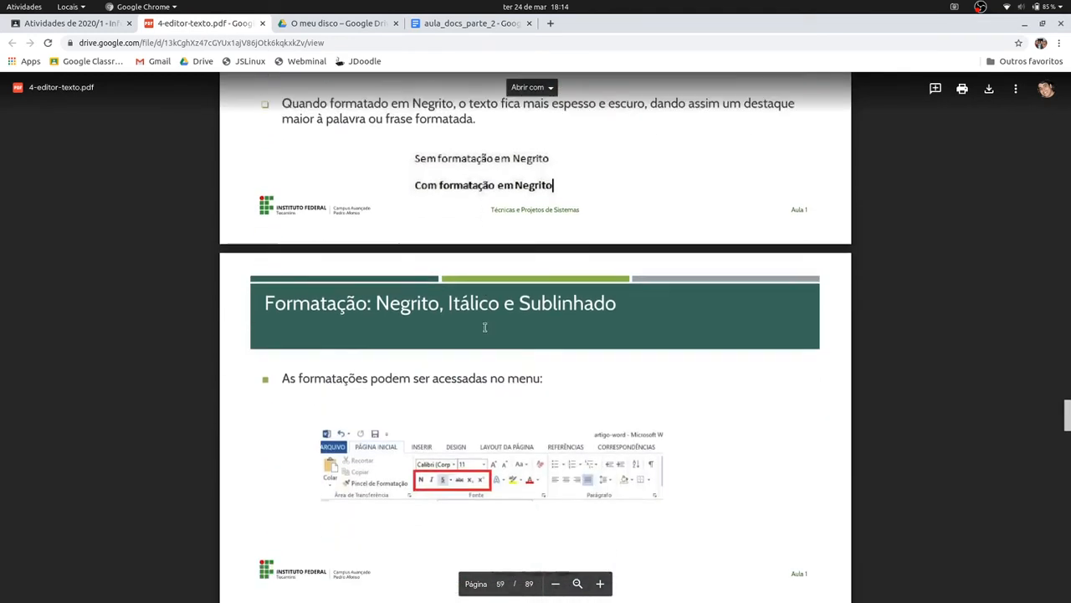
pyautogui.scroll(-3, 485, 330)
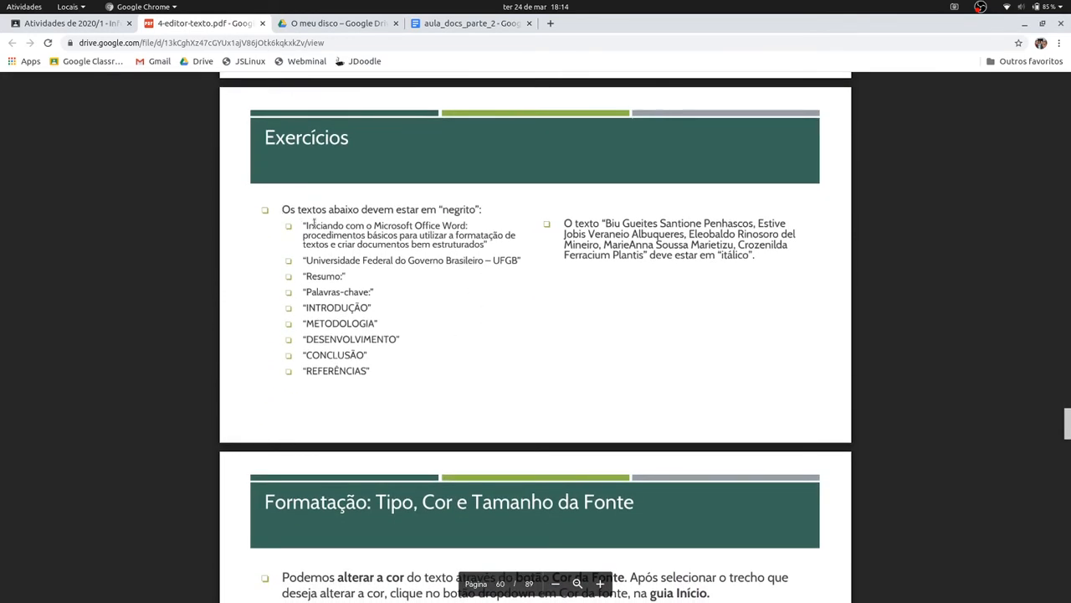
pyautogui.moveTo(302, 226); pyautogui.dragTo(375, 370)
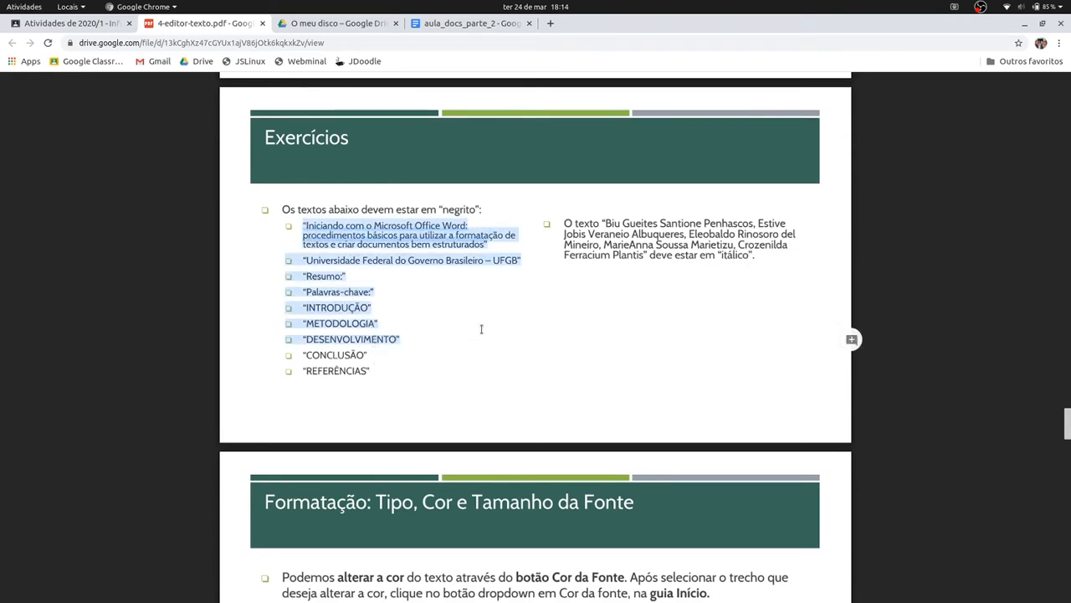
pyautogui.hotkey('alt', 'Tab')
pyautogui.hotkey('alt', 'Tab')
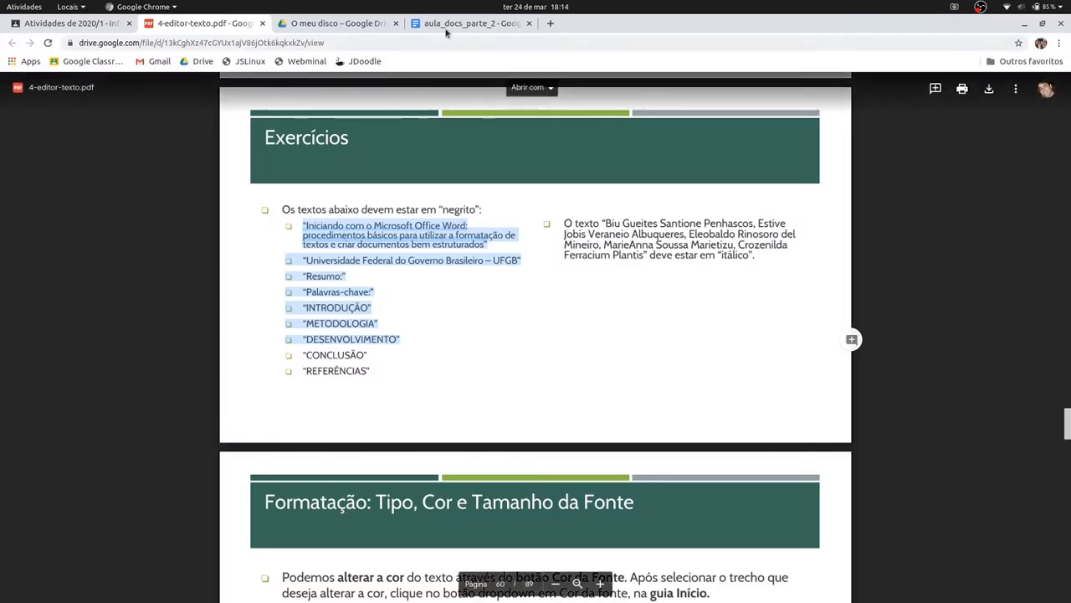
pyautogui.click(469, 24)
pyautogui.moveTo(358, 201); pyautogui.dragTo(701, 211)
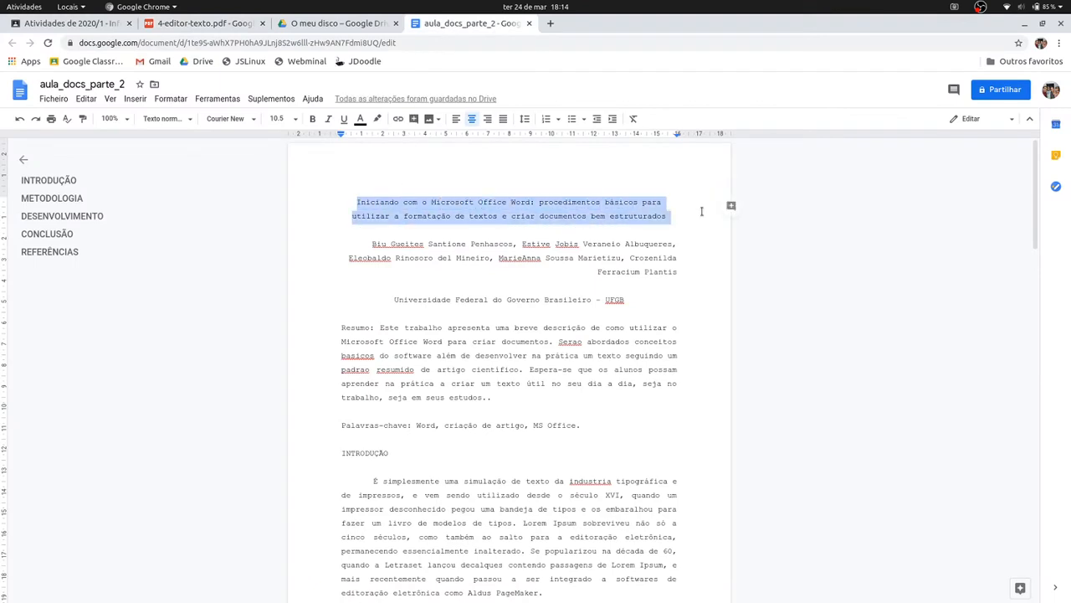
pyautogui.click(312, 118)
pyautogui.click(513, 229)
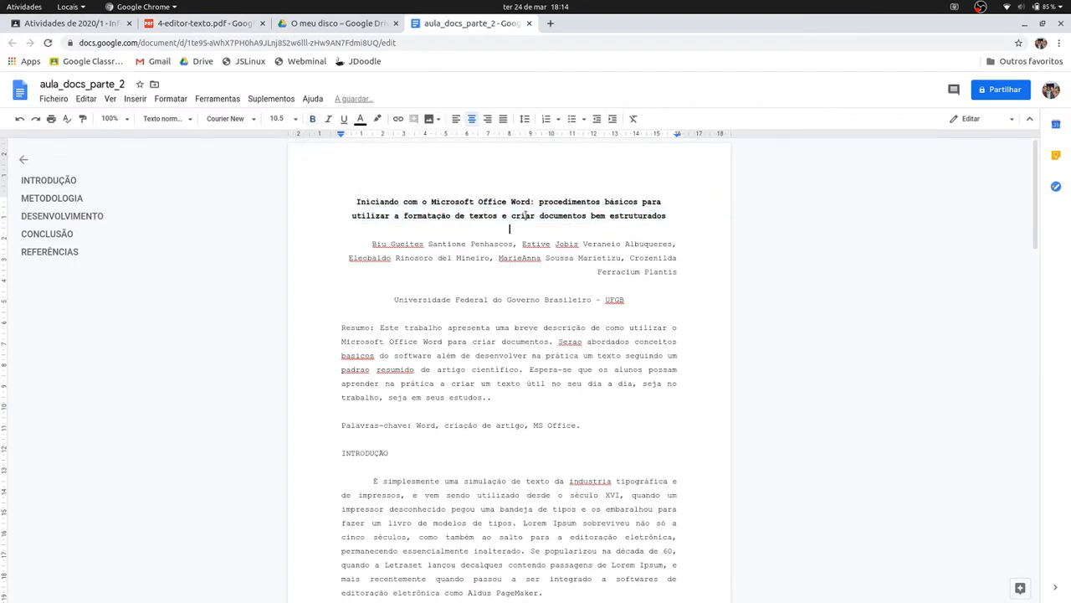
# Check the next item in the exercise PDF and make the line "Universidade Federal do Governo Brasileiro – UFGB" bold in the document
pyautogui.click(219, 23)
pyautogui.moveTo(303, 261); pyautogui.dragTo(521, 260)
pyautogui.click(469, 23)
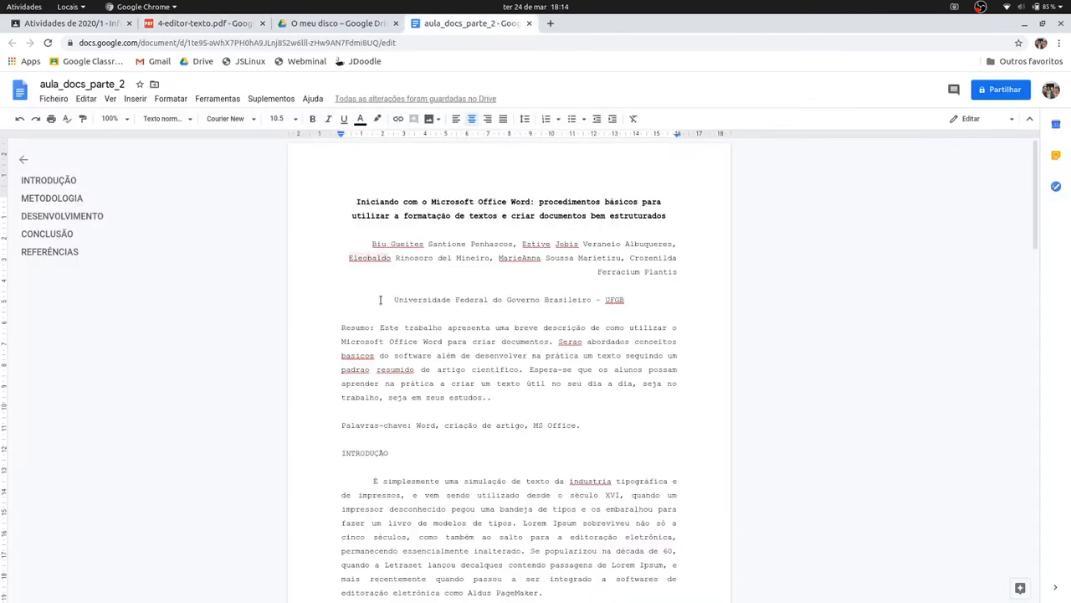
pyautogui.moveTo(394, 300); pyautogui.dragTo(619, 295)
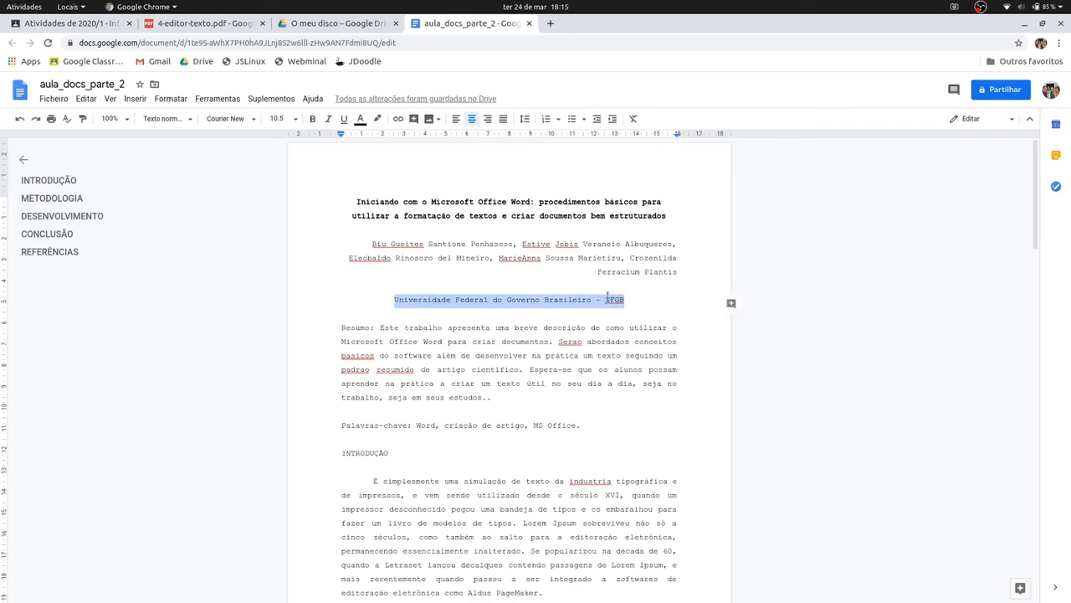
pyautogui.click(312, 119)
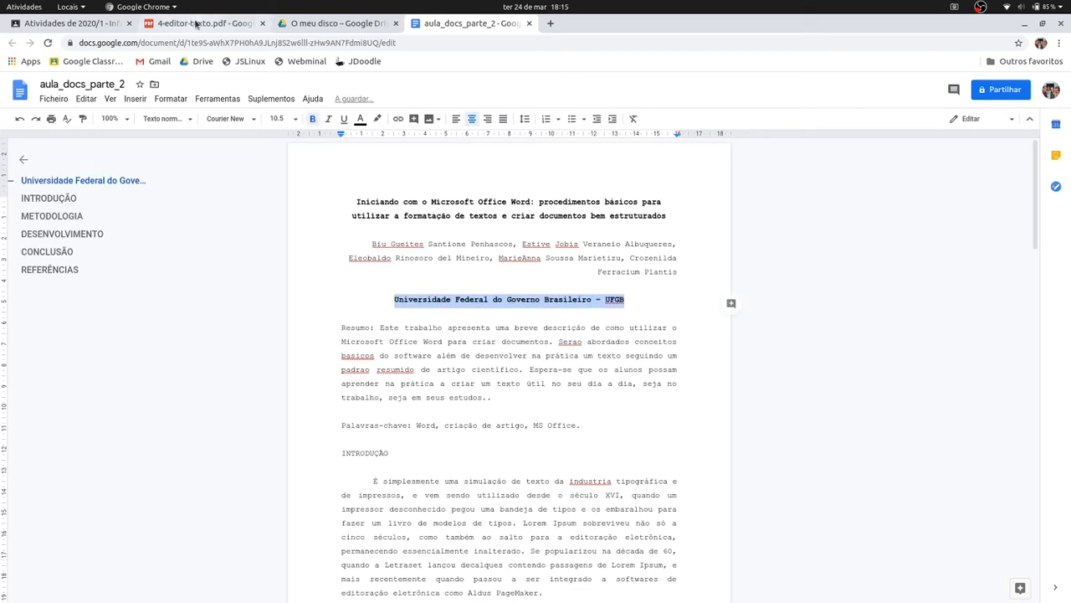
# Check the next item in the exercise PDF and make the "Resumo" label at the start of the abstract bold
pyautogui.click(197, 24)
pyautogui.moveTo(303, 276); pyautogui.dragTo(352, 277)
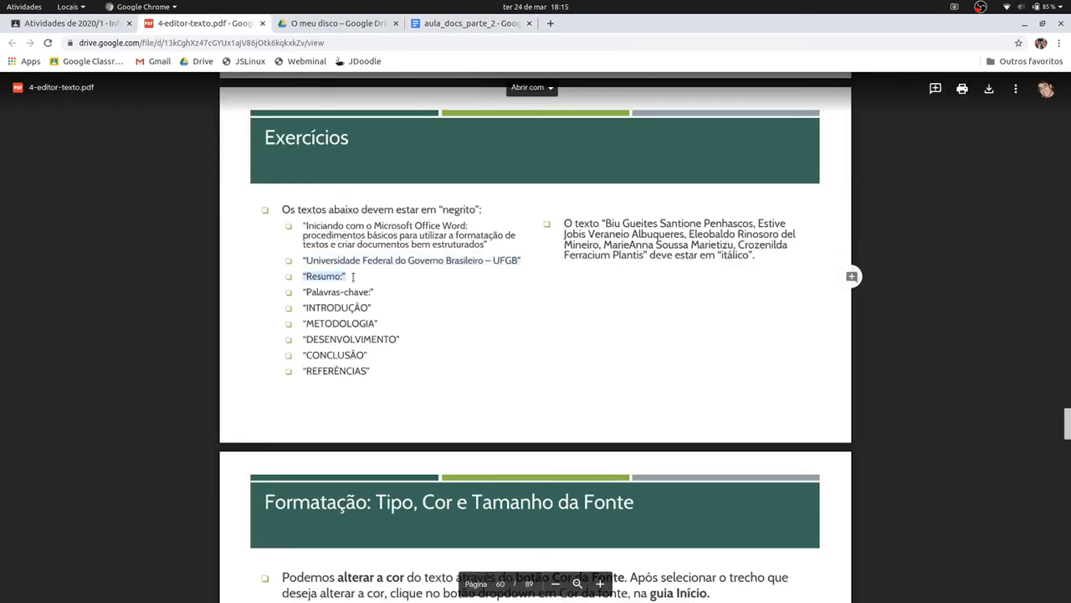
pyautogui.click(412, 26)
pyautogui.moveTo(339, 328); pyautogui.dragTo(376, 327)
pyautogui.click(309, 118)
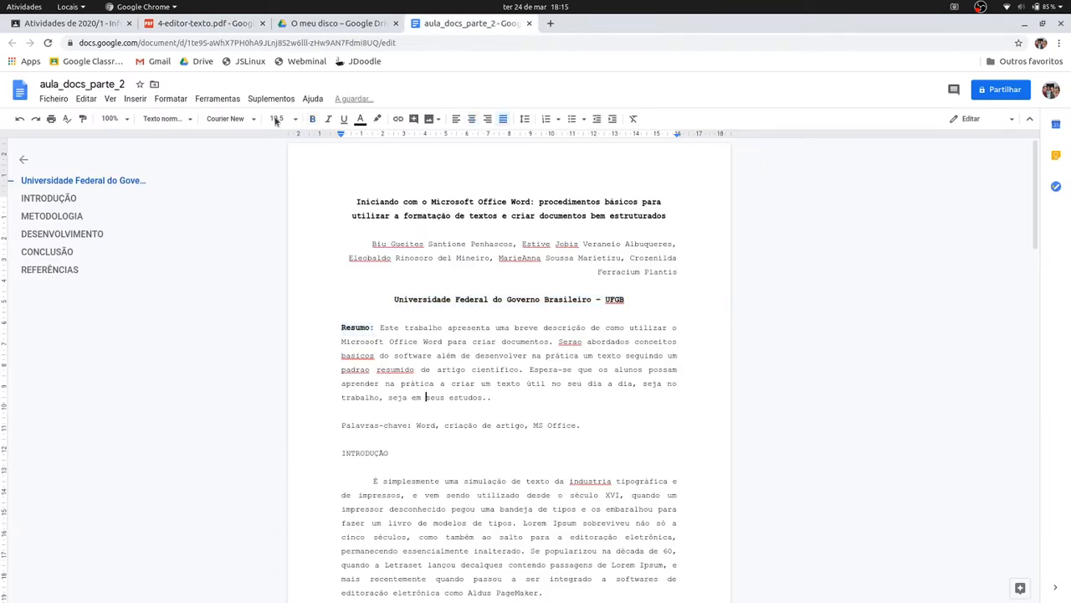
# Check the exercise list again and make only the "Palavras-chave:" label bold in the document
pyautogui.click(205, 23)
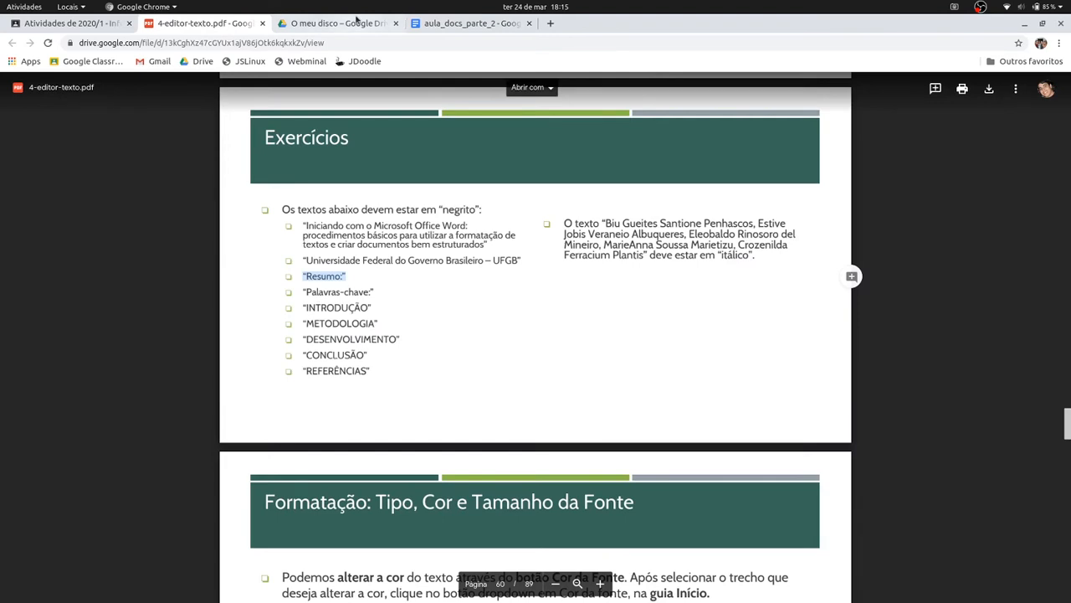
pyautogui.click(431, 23)
pyautogui.scroll(-2, 315, 343)
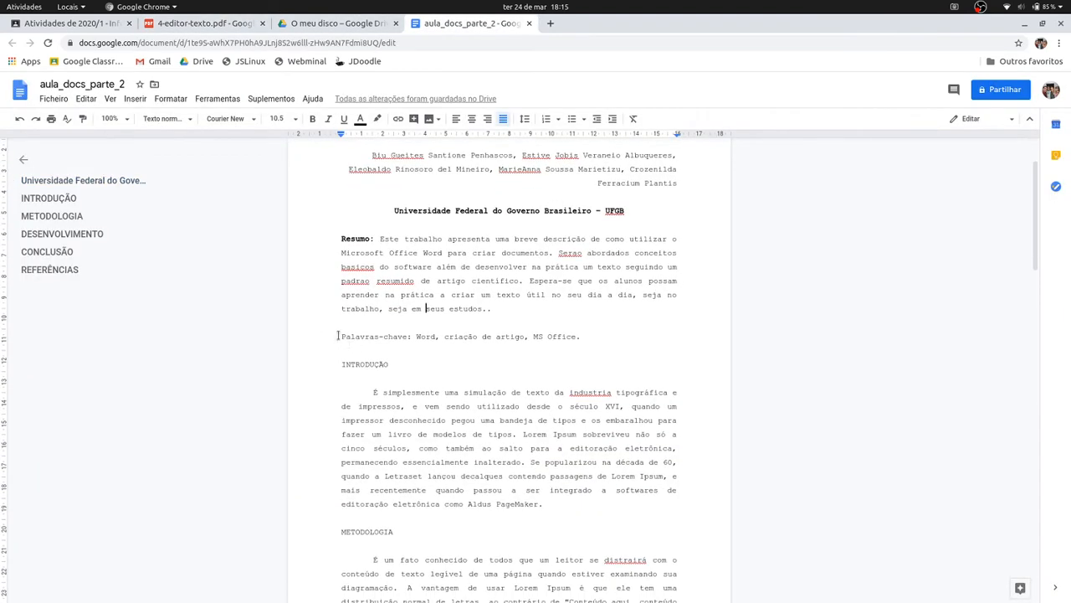
pyautogui.moveTo(338, 336); pyautogui.dragTo(412, 336)
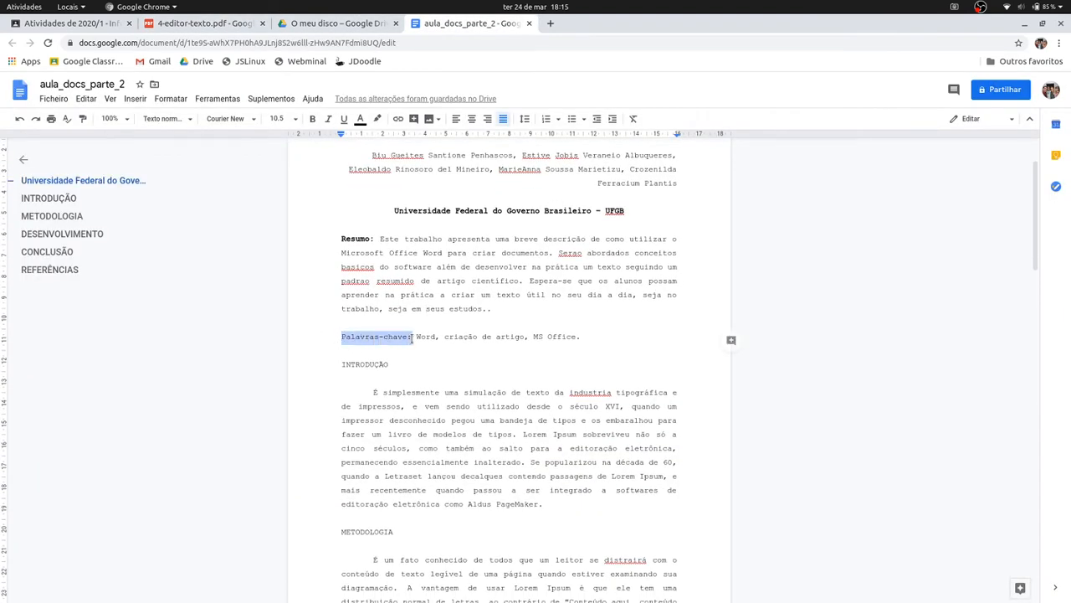
pyautogui.click(313, 119)
# Check the section headings listed in the exercise PDF and make the heading "INTRODUÇÃO" bold in the document
pyautogui.click(239, 23)
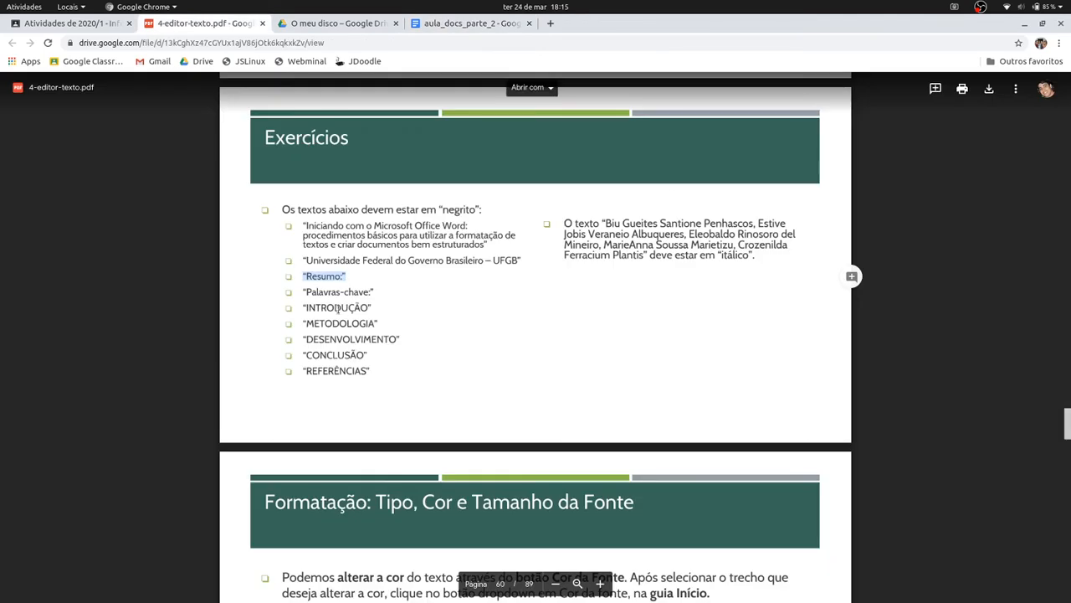
pyautogui.moveTo(298, 308); pyautogui.dragTo(372, 309)
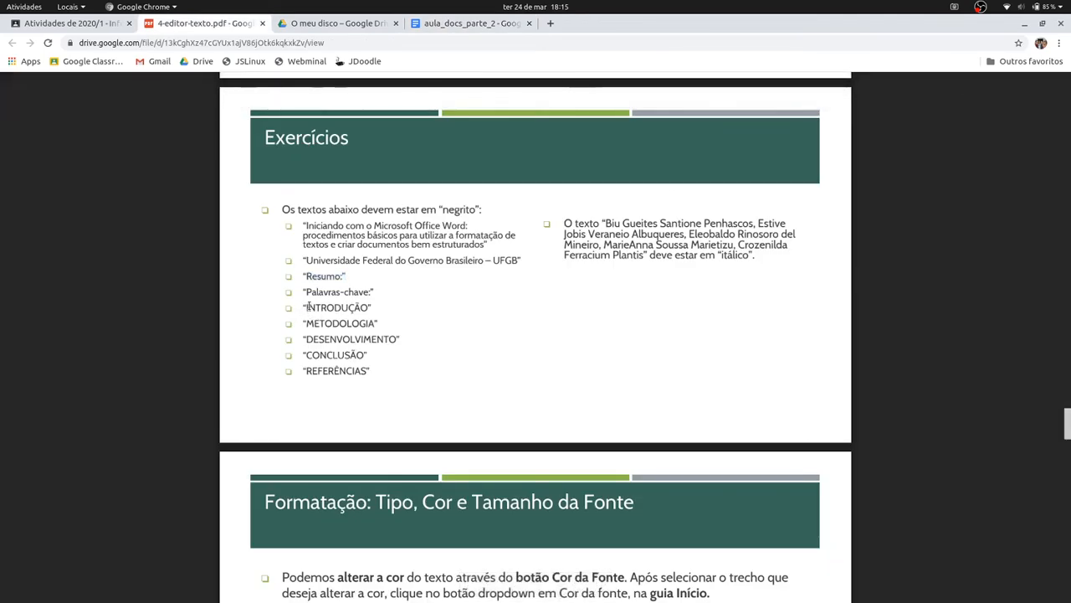
pyautogui.click(457, 23)
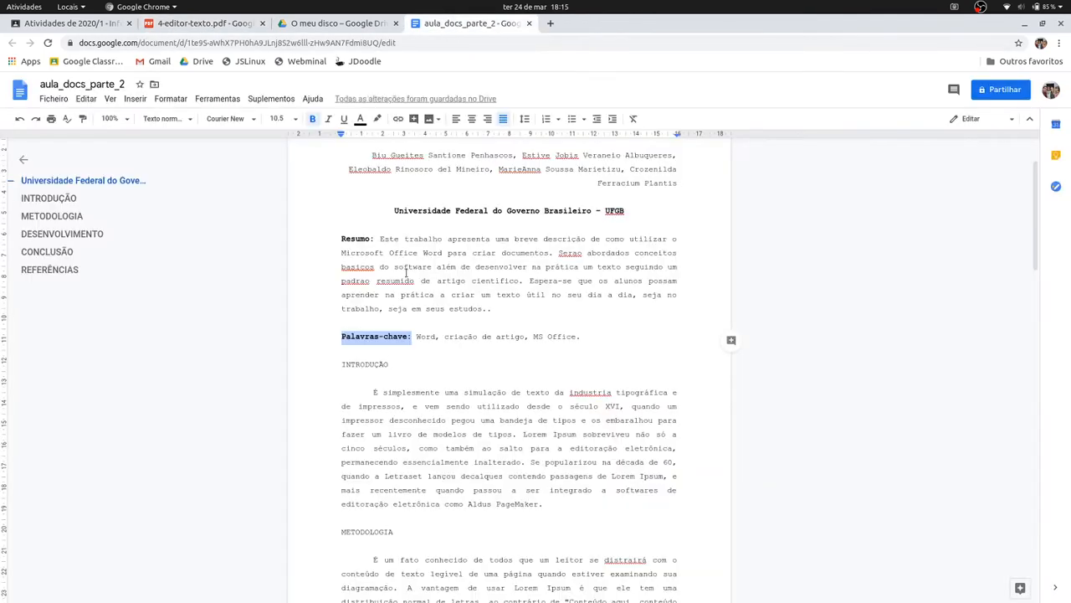
pyautogui.scroll(-1, 357, 279)
pyautogui.click(363, 216)
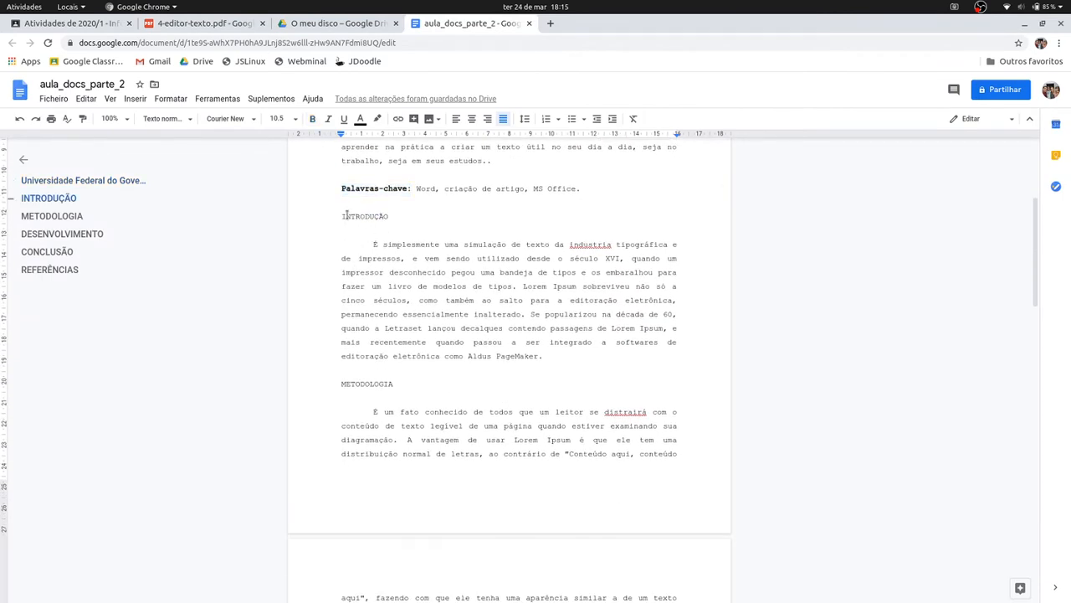
pyautogui.moveTo(341, 216); pyautogui.dragTo(387, 223)
pyautogui.click(312, 118)
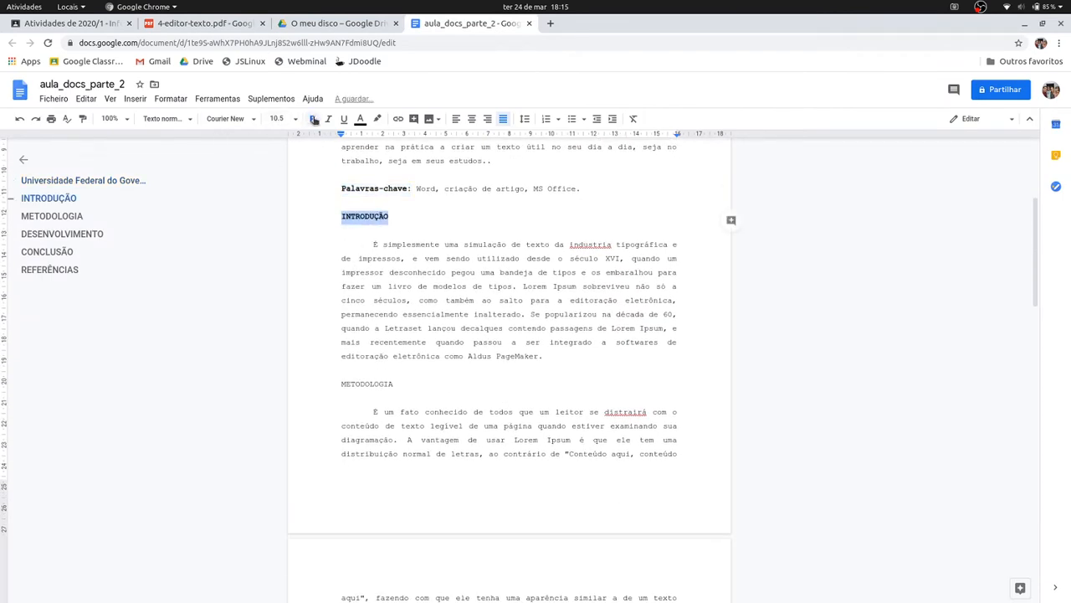
# Make the section headings "METODOLOGIA" and "DESENVOLVIMENTO" bold
pyautogui.moveTo(342, 383); pyautogui.dragTo(405, 385)
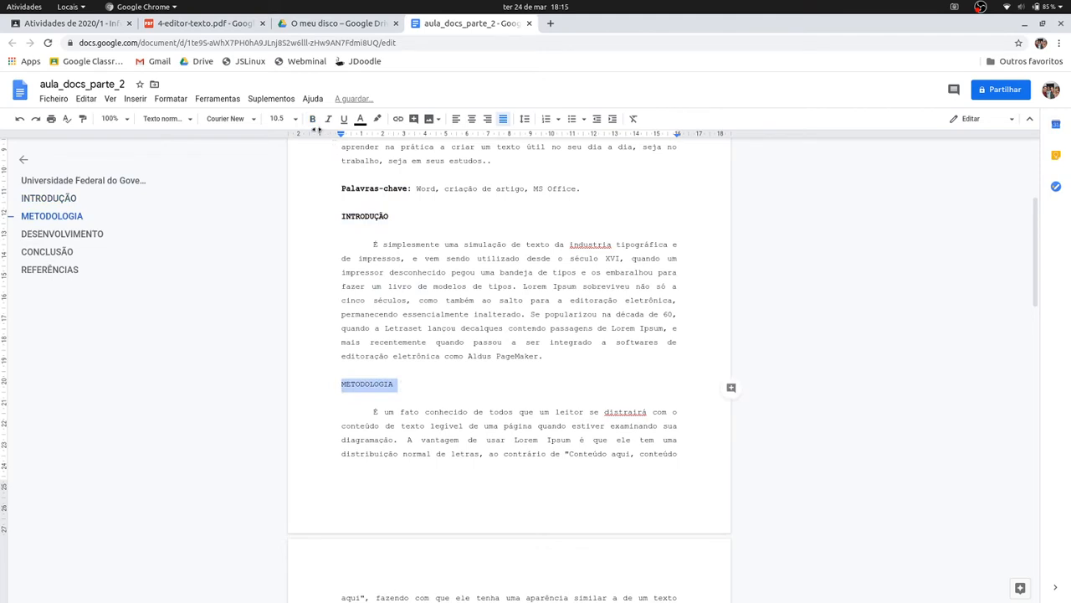
pyautogui.scroll(-5, 452, 371)
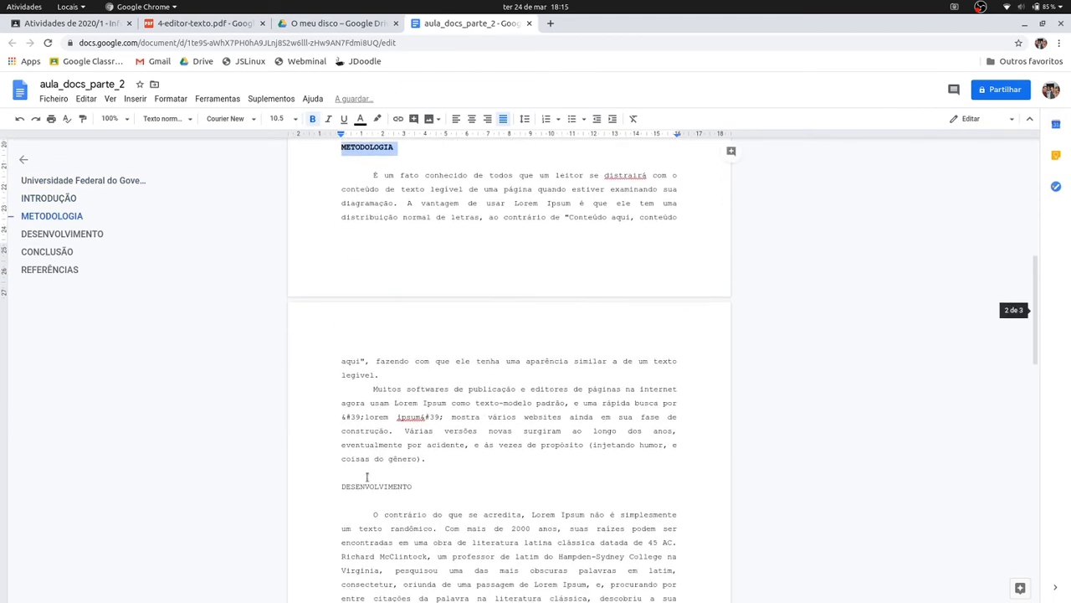
pyautogui.moveTo(339, 486); pyautogui.dragTo(412, 486)
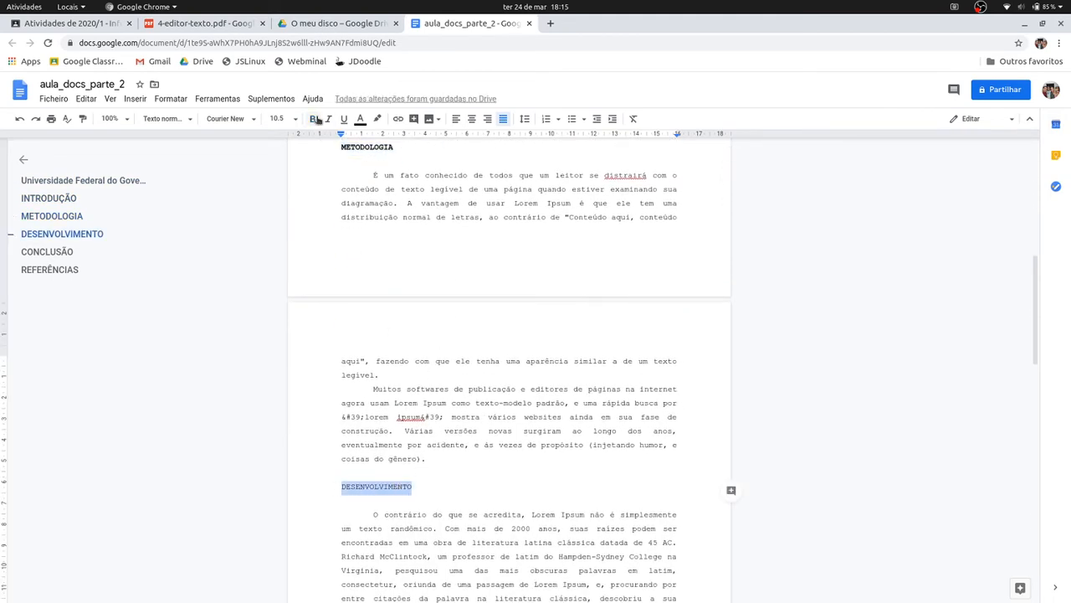
pyautogui.click(317, 120)
# Make the section headings "CONCLUSÃO" and "REFERÊNCIAS" bold and clear the text selection
pyautogui.scroll(-10, 476, 413)
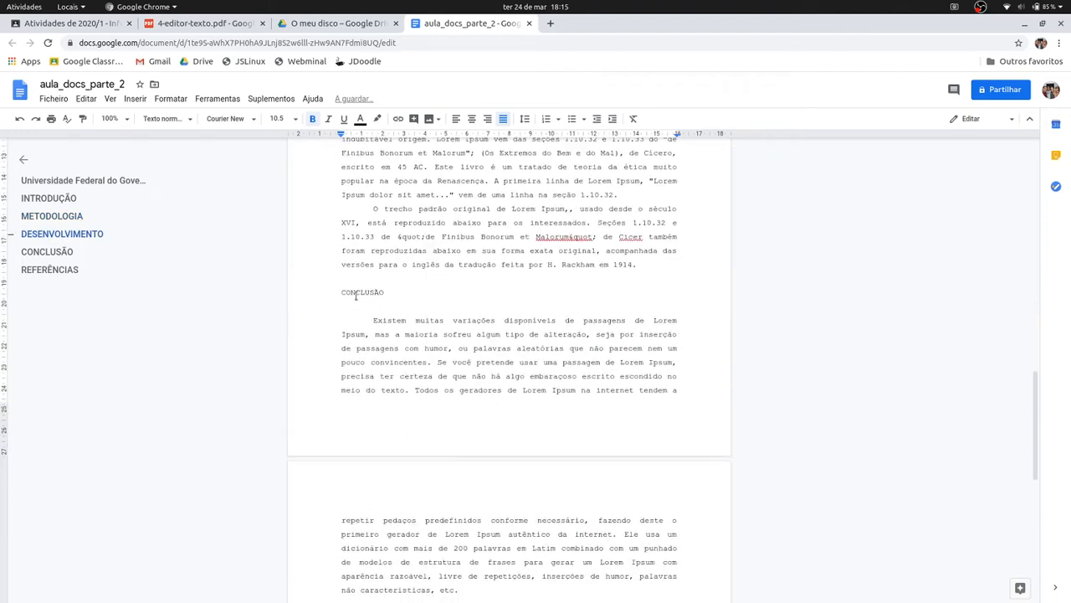
pyautogui.doubleClick(355, 293)
pyautogui.click(313, 118)
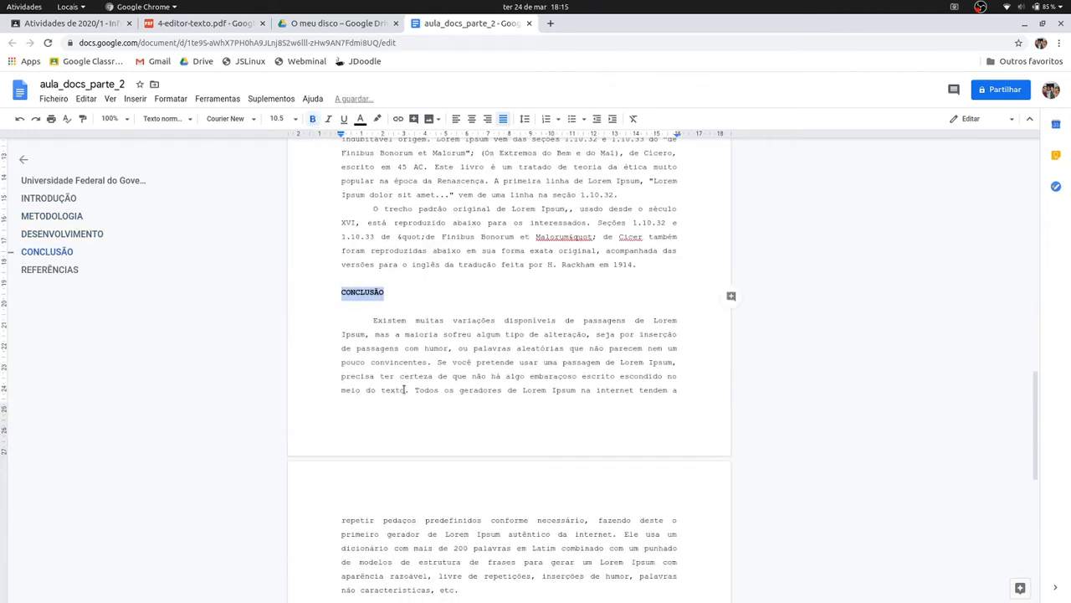
pyautogui.scroll(-5, 404, 390)
pyautogui.moveTo(341, 323); pyautogui.dragTo(397, 323)
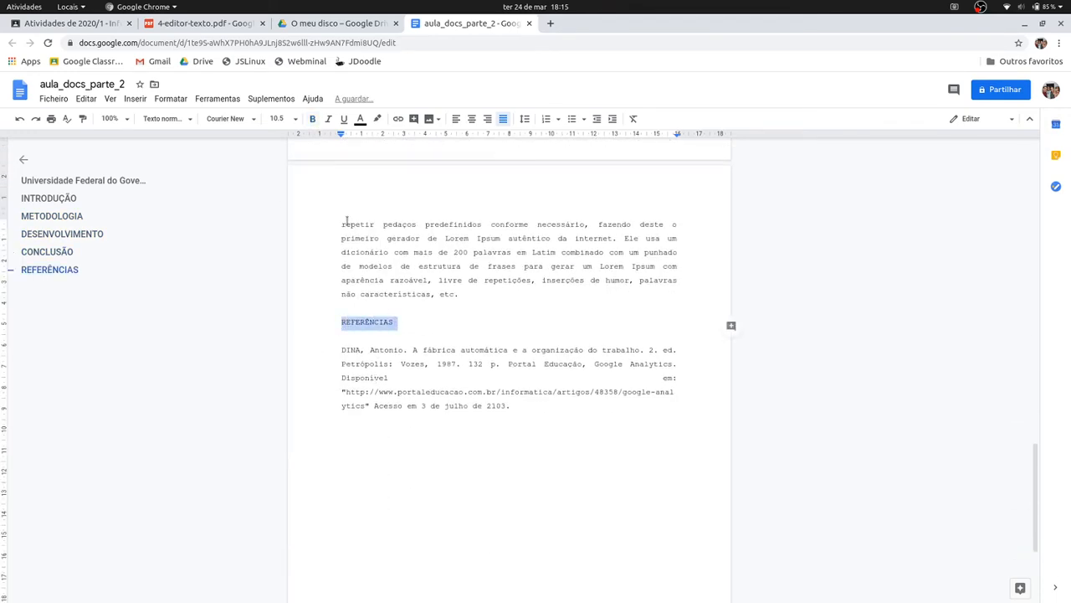
pyautogui.click(313, 118)
pyautogui.click(382, 356)
pyautogui.click(442, 431)
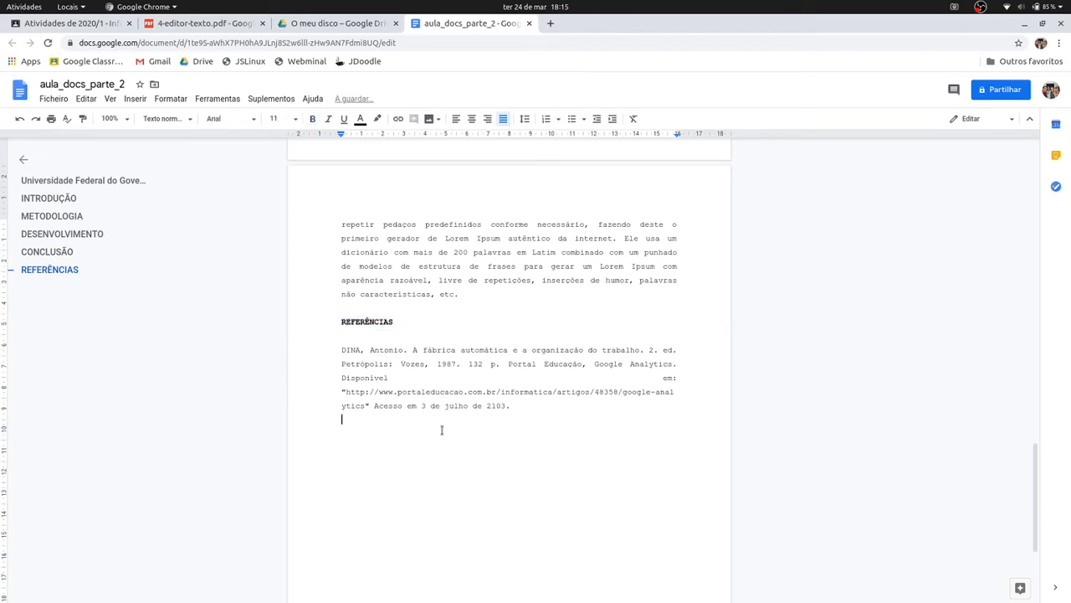
# Check the italic requirement in the exercise PDF and make the authors' names below the document title italic
pyautogui.scroll(15, 442, 430)
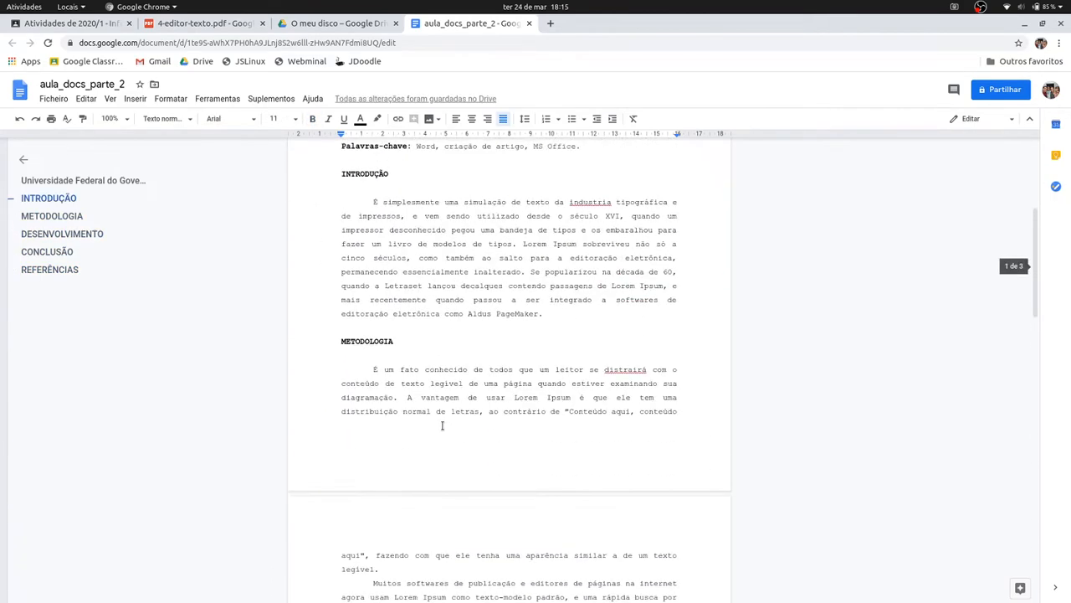
pyautogui.scroll(5, 442, 426)
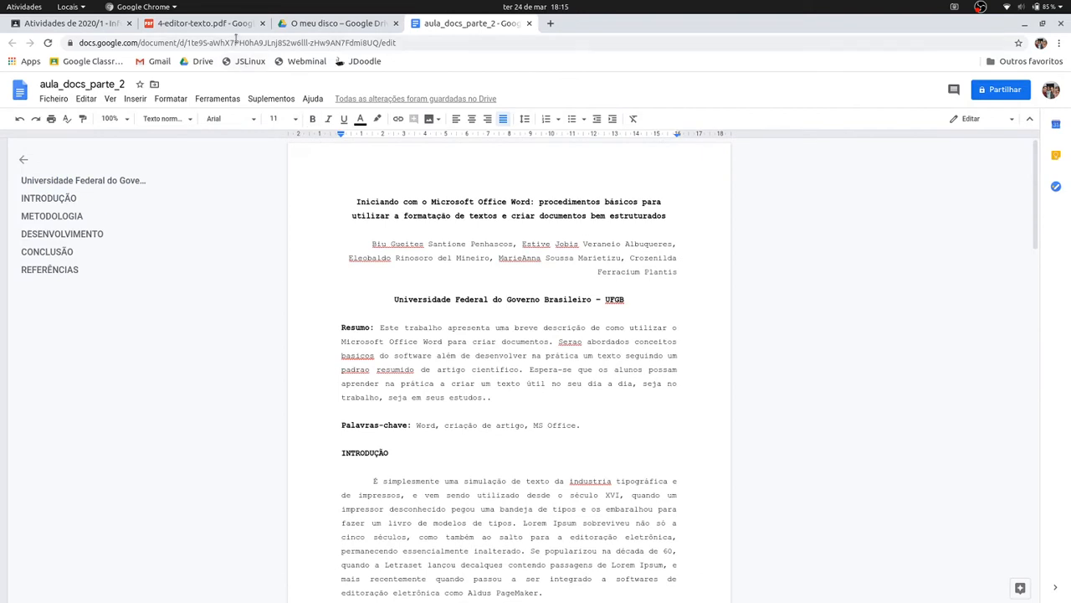
pyautogui.click(226, 23)
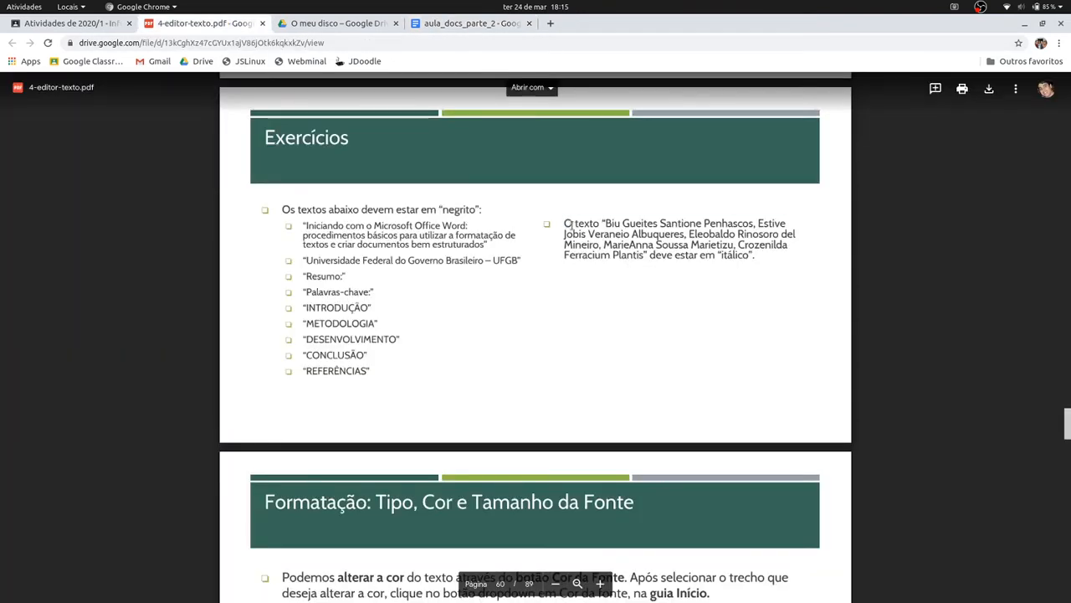
pyautogui.moveTo(566, 224); pyautogui.dragTo(756, 256)
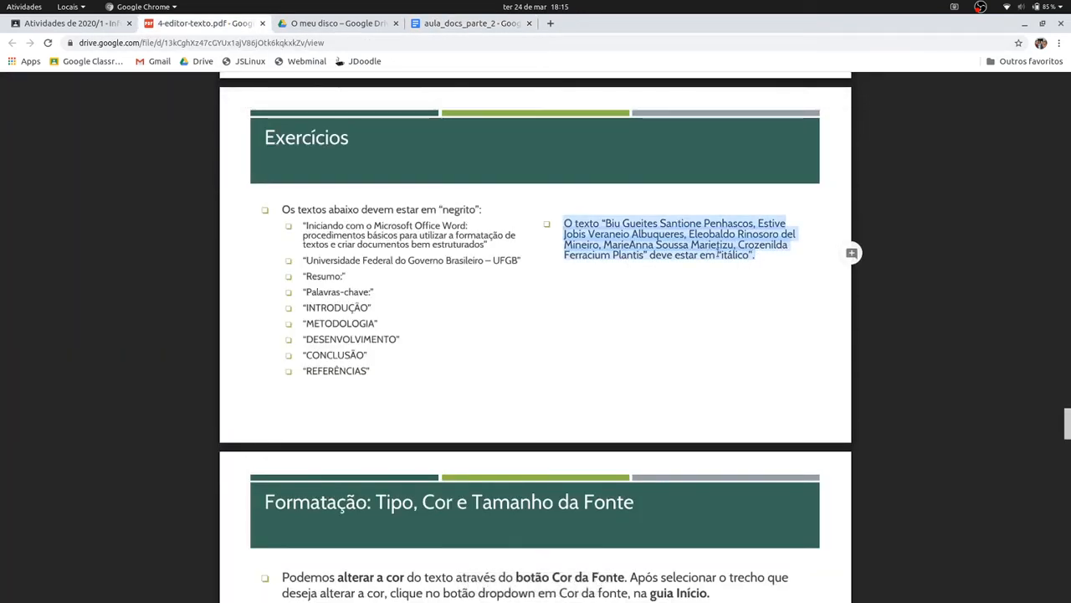
pyautogui.click(708, 263)
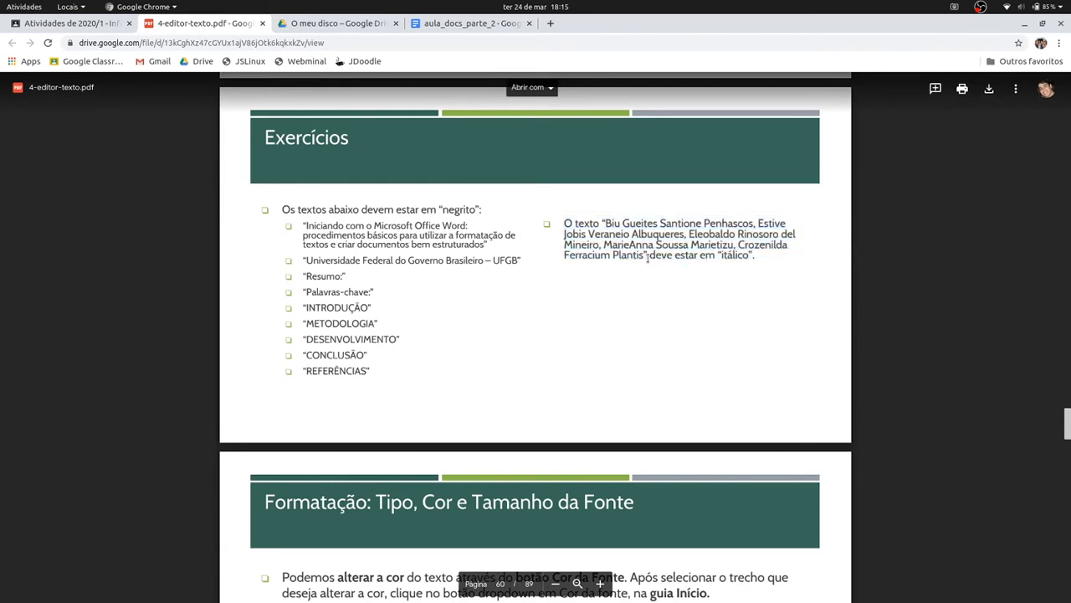
pyautogui.doubleClick(736, 254)
pyautogui.click(449, 26)
pyautogui.moveTo(364, 246); pyautogui.dragTo(680, 275)
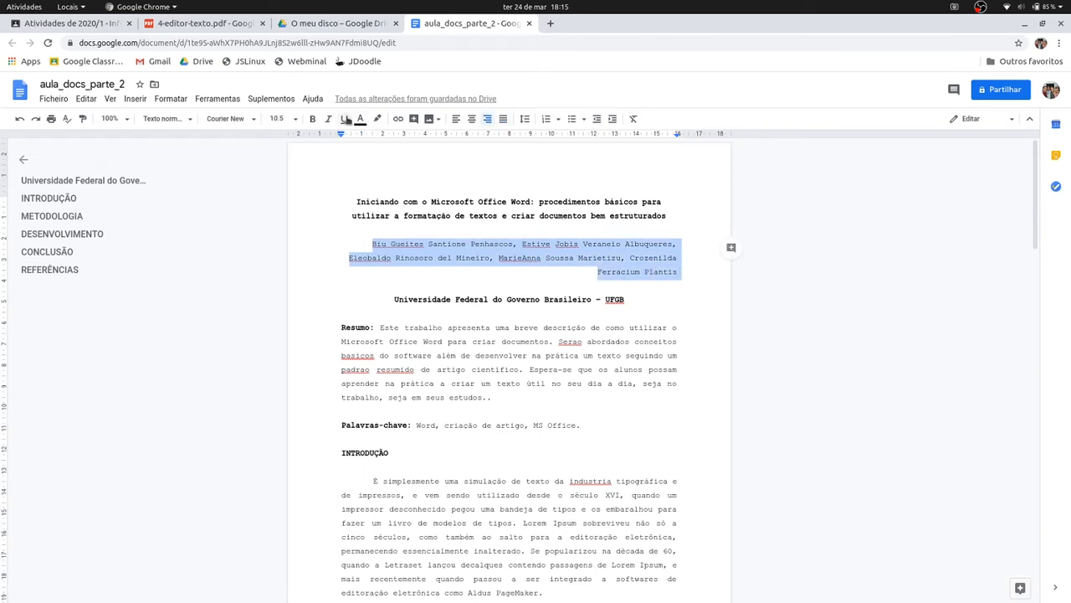
pyautogui.click(332, 122)
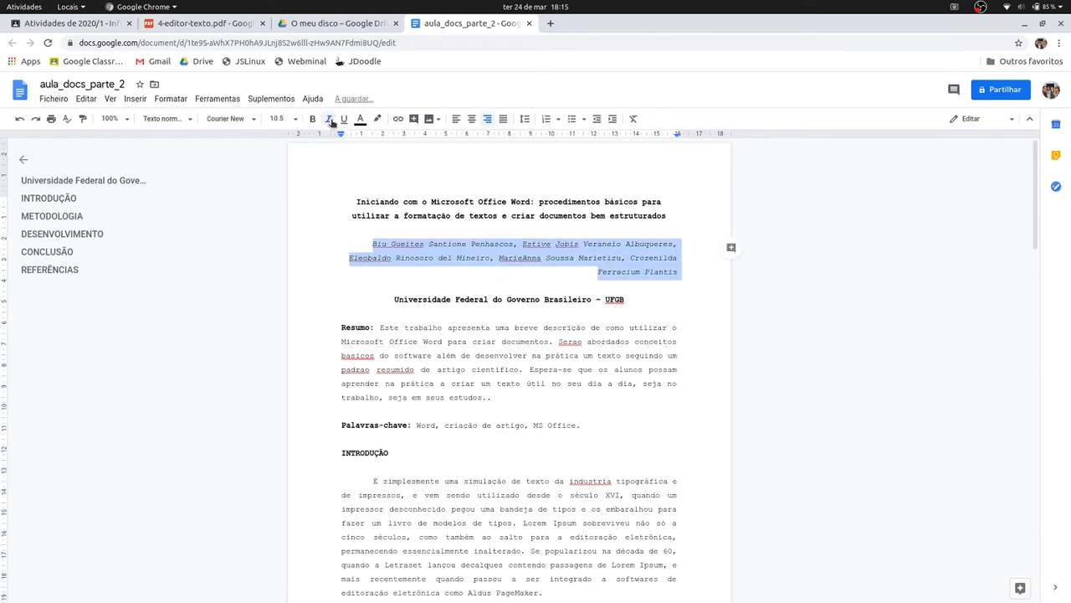
pyautogui.click(649, 290)
pyautogui.scroll(-3, 612, 383)
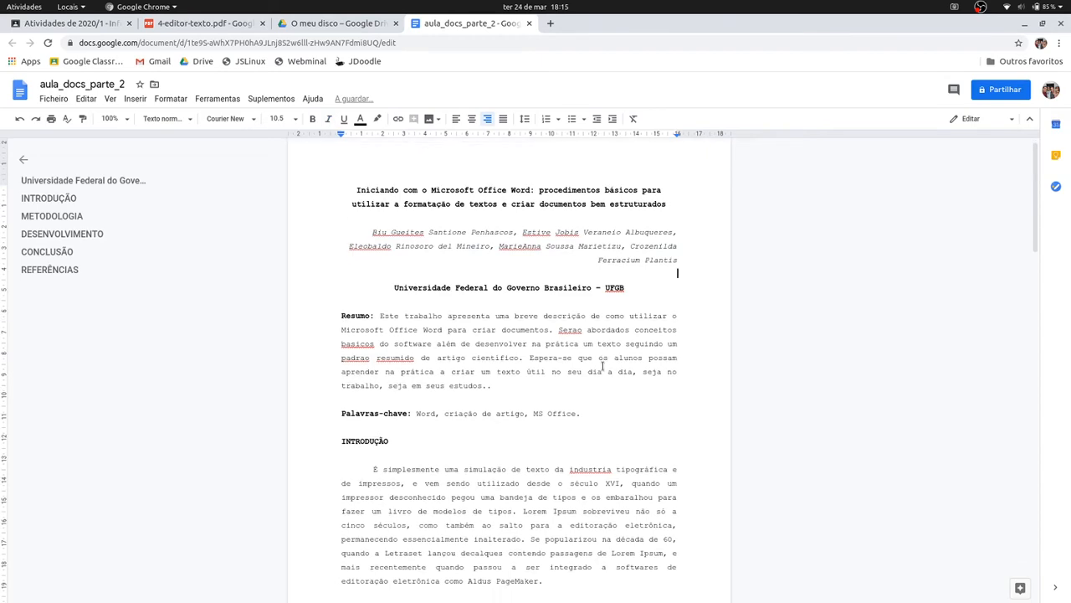
pyautogui.scroll(3, 536, 302)
# Read the PDF slides on font type, colour and size, and look over the fonts available in the document
pyautogui.click(192, 23)
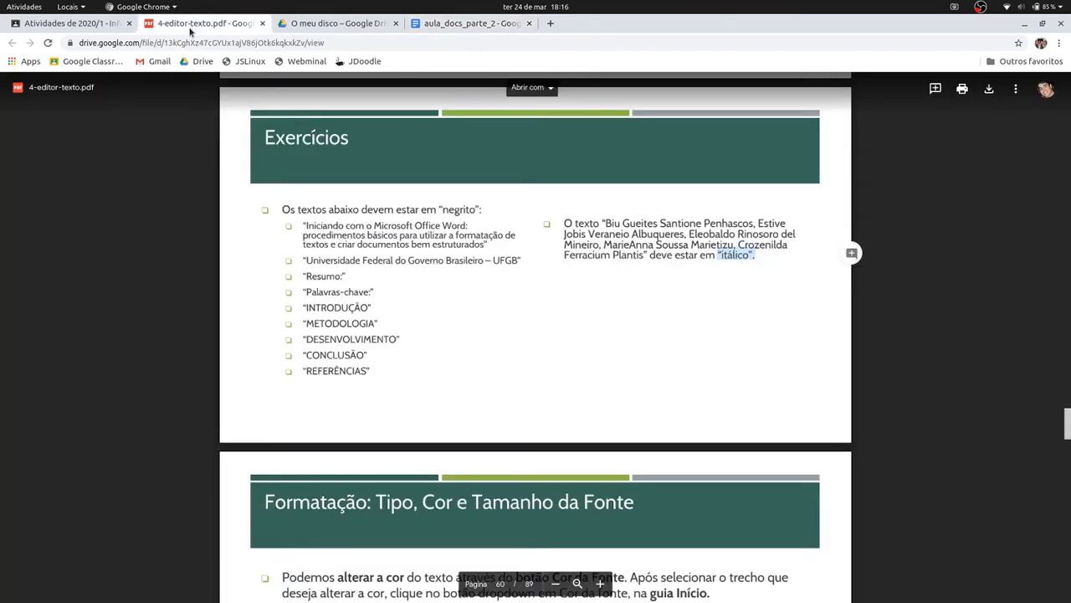
pyautogui.scroll(-4, 450, 374)
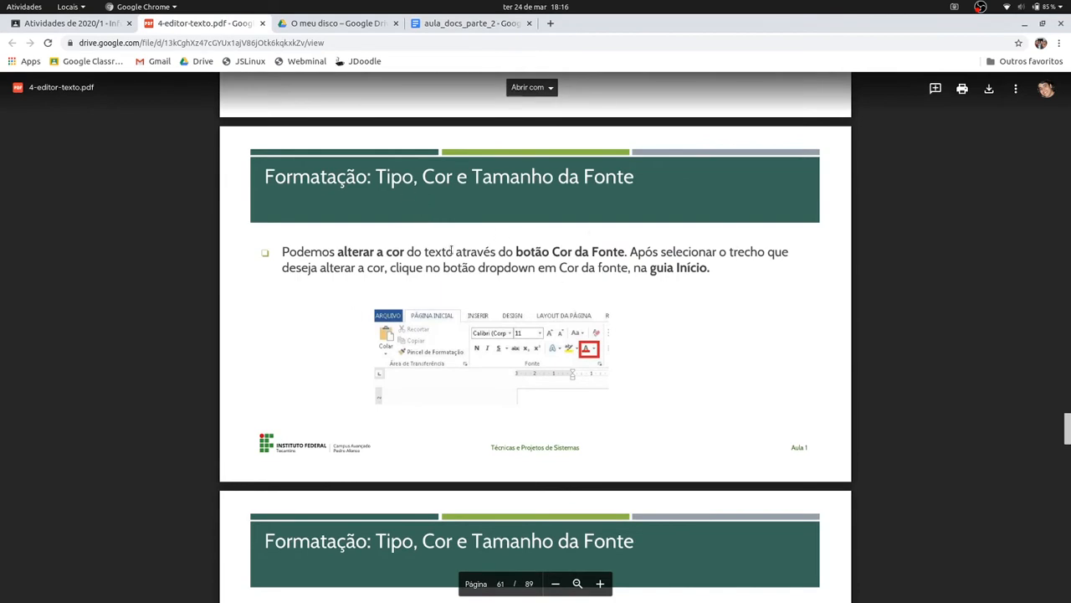
pyautogui.scroll(-1, 511, 301)
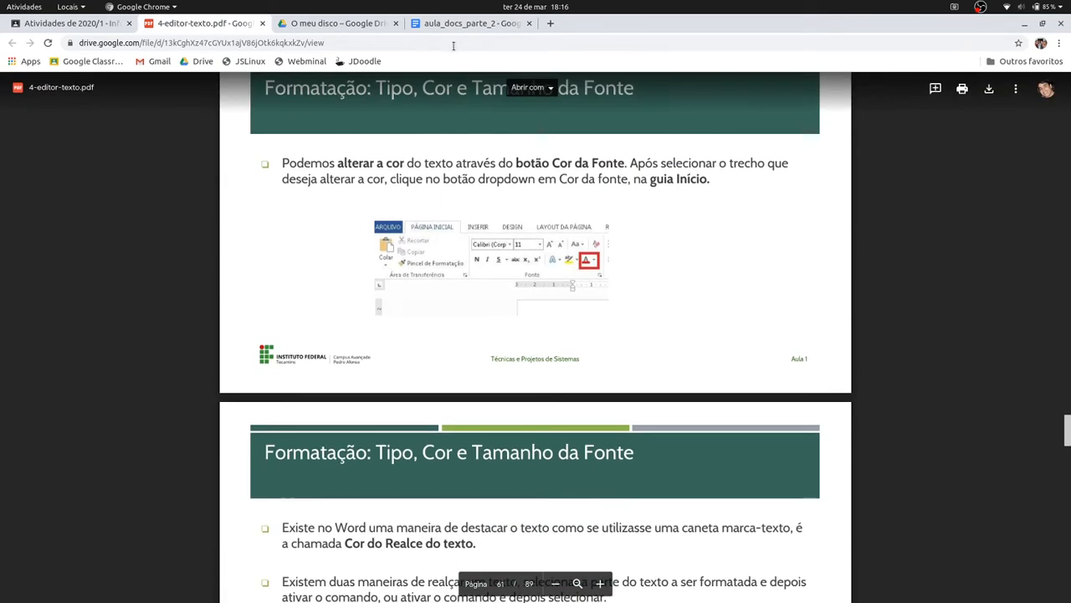
pyautogui.click(464, 23)
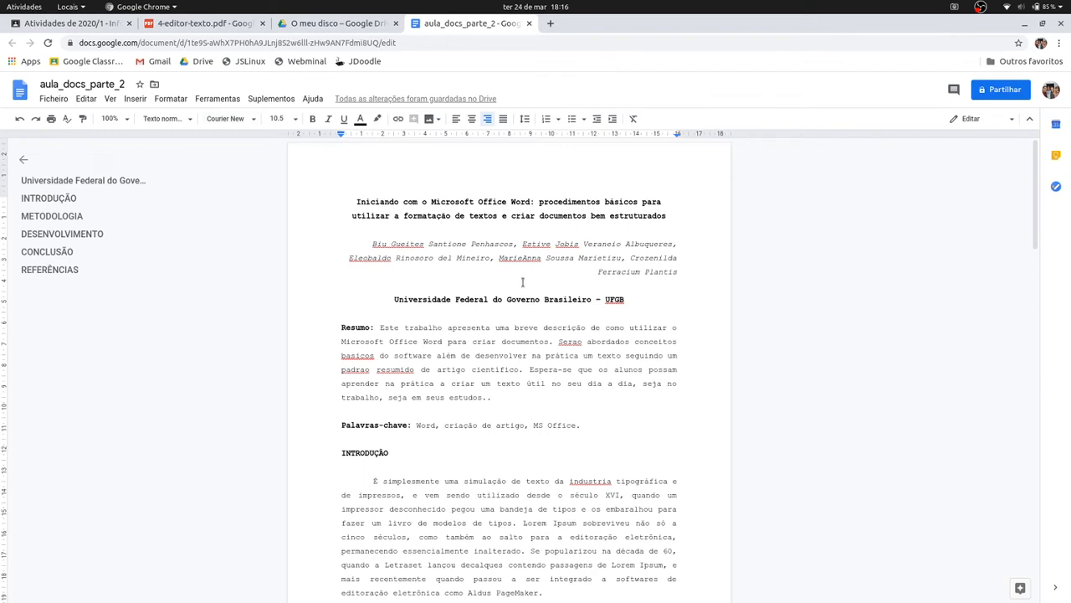
pyautogui.click(375, 397)
pyautogui.click(473, 410)
pyautogui.click(514, 401)
pyautogui.click(226, 118)
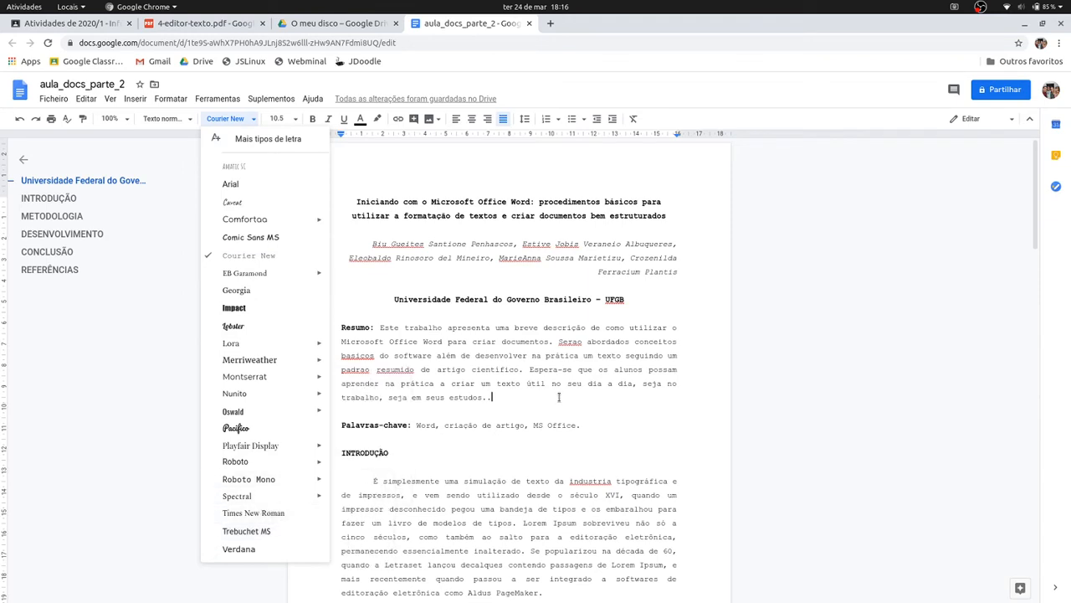
pyautogui.press('Escape')
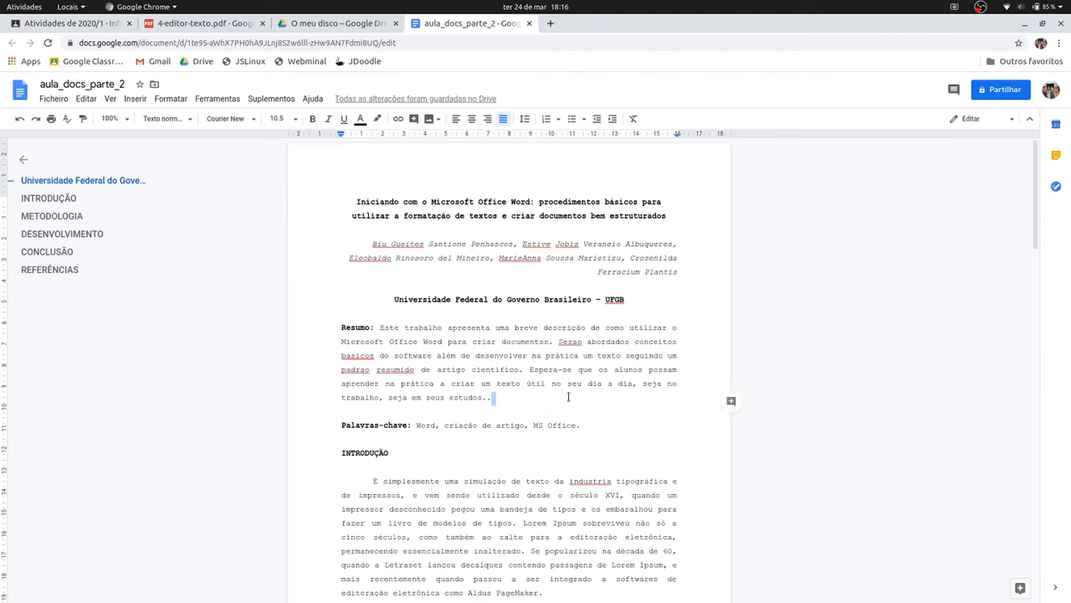
# Enlarge the document view to 150%
pyautogui.click(566, 397)
pyautogui.moveTo(353, 205); pyautogui.dragTo(624, 241)
pyautogui.click(624, 241)
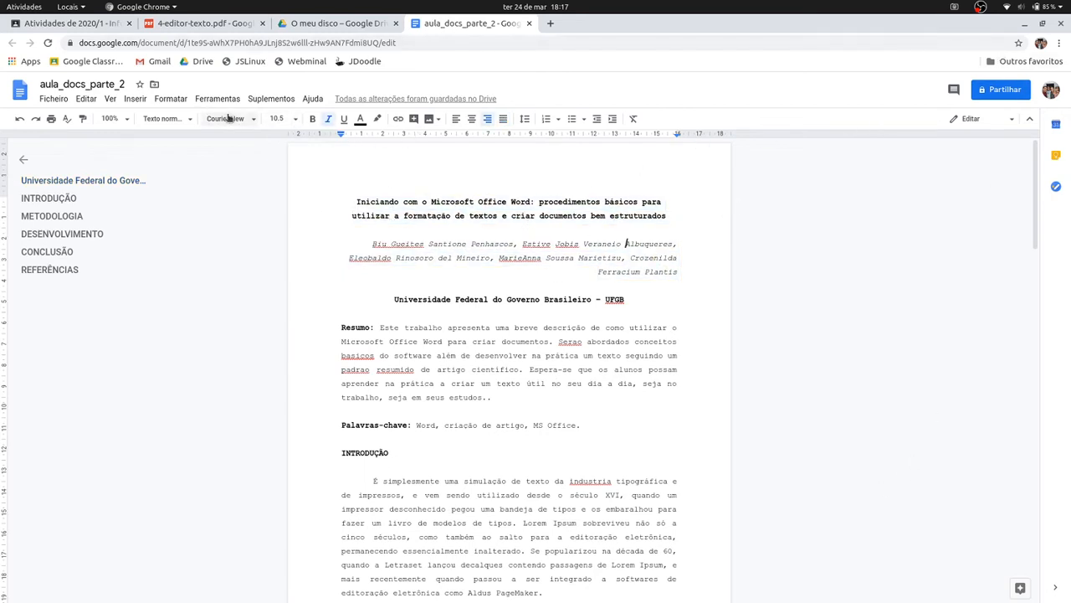
pyautogui.click(130, 123)
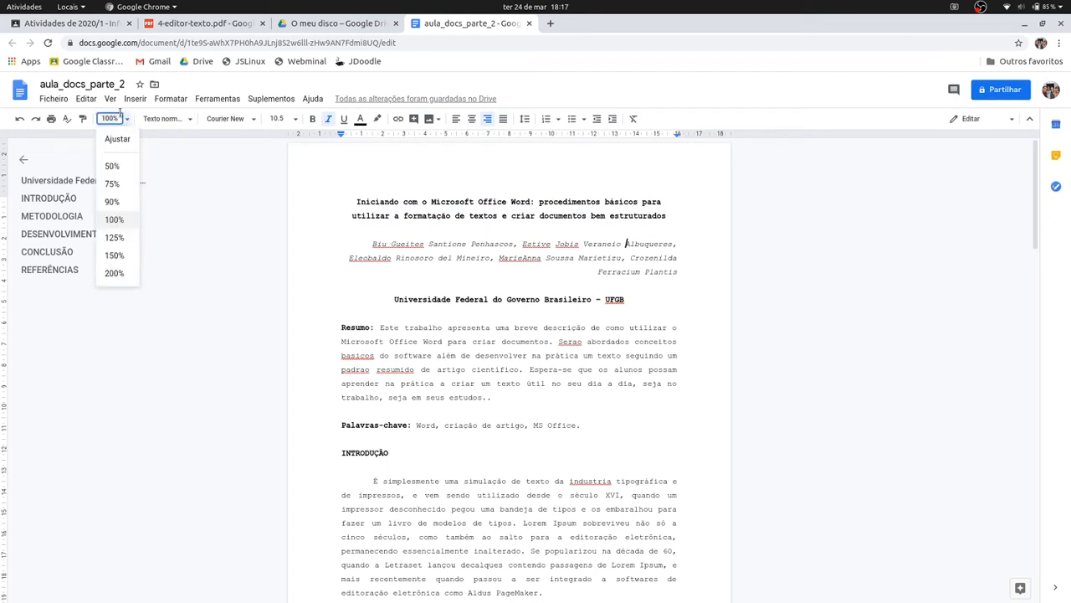
pyautogui.click(121, 119)
pyautogui.moveTo(351, 204); pyautogui.dragTo(678, 275)
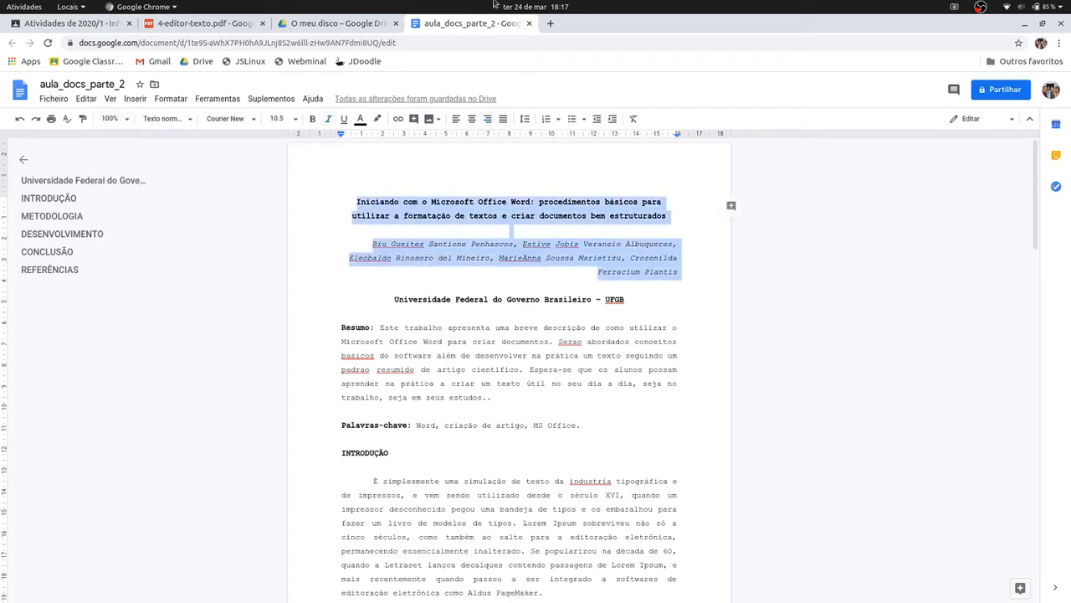
pyautogui.click(121, 119)
pyautogui.click(117, 255)
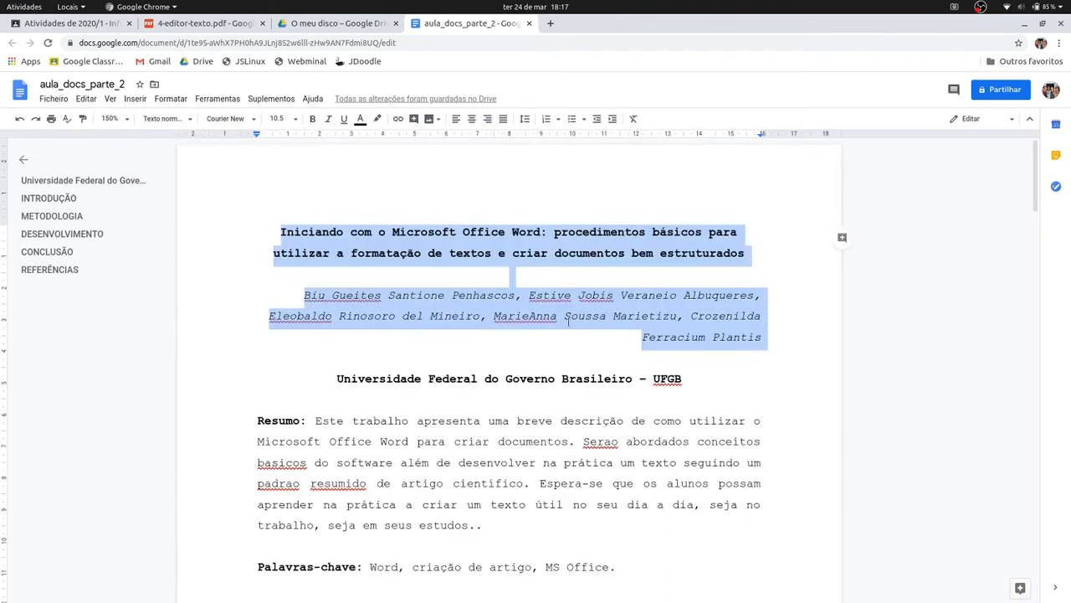
pyautogui.click(448, 331)
pyautogui.moveTo(279, 232); pyautogui.dragTo(751, 256)
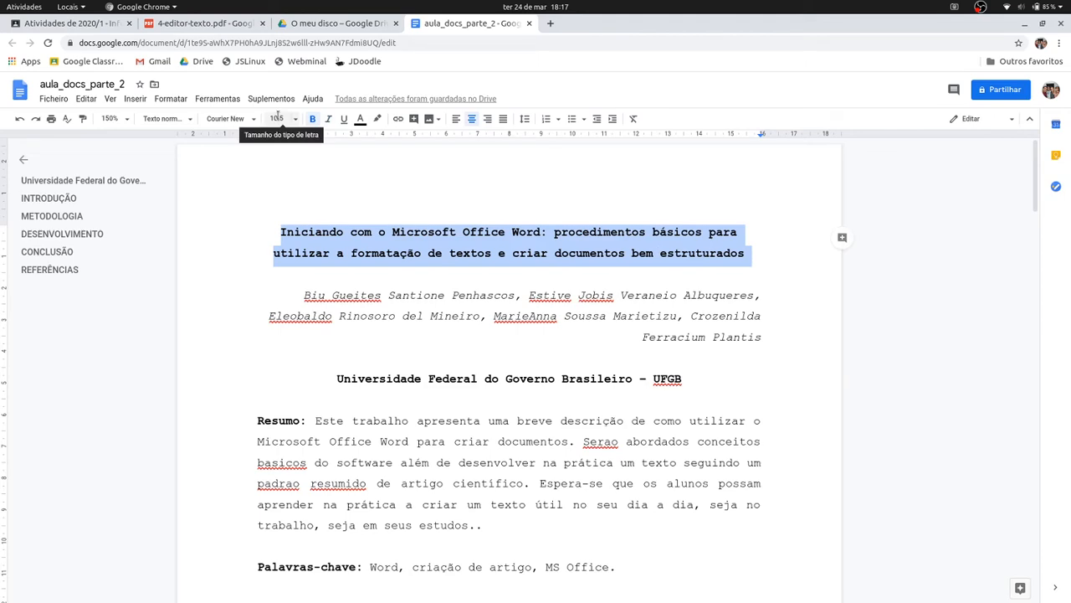
pyautogui.scroll(-4, 556, 368)
pyautogui.scroll(2, 556, 368)
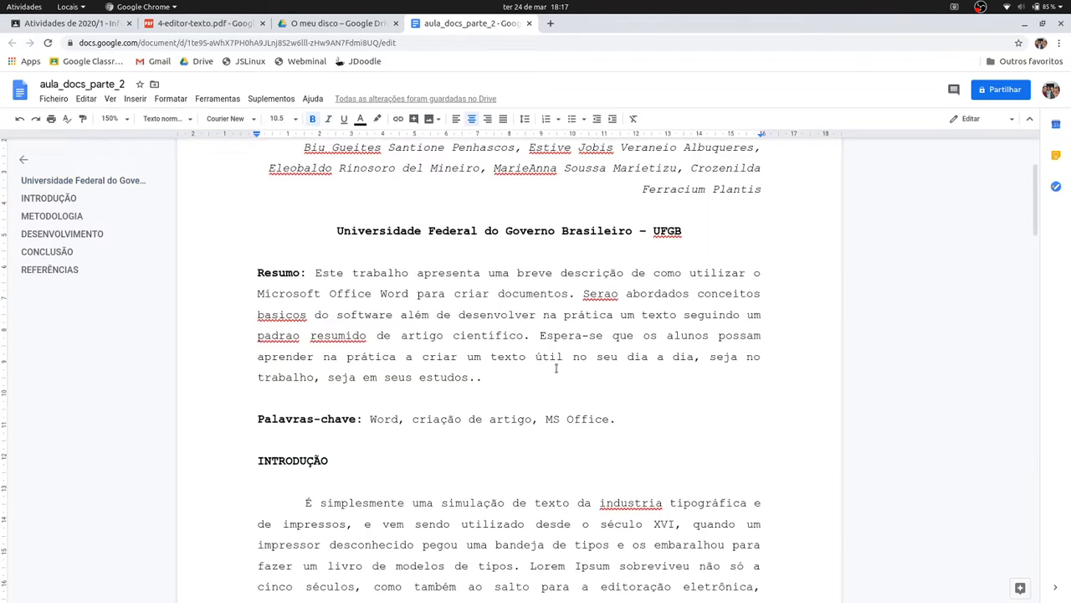
pyautogui.scroll(2, 556, 369)
pyautogui.click(555, 322)
pyautogui.click(422, 251)
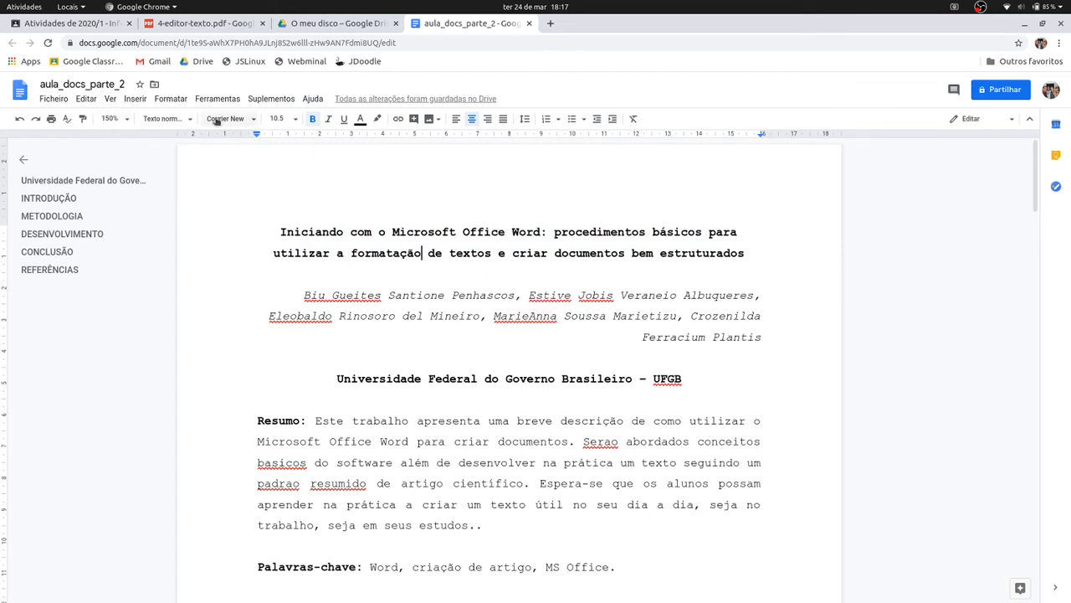
# Set the font size of the article title to 14
pyautogui.click(297, 119)
pyautogui.click(258, 242)
pyautogui.moveTo(279, 232); pyautogui.dragTo(748, 252)
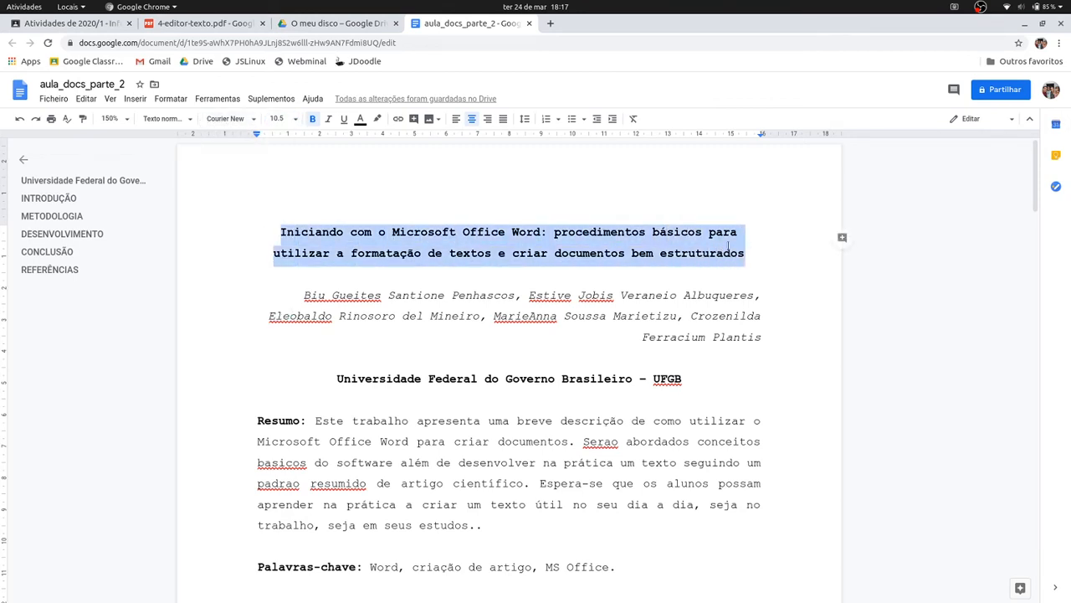
pyautogui.click(295, 119)
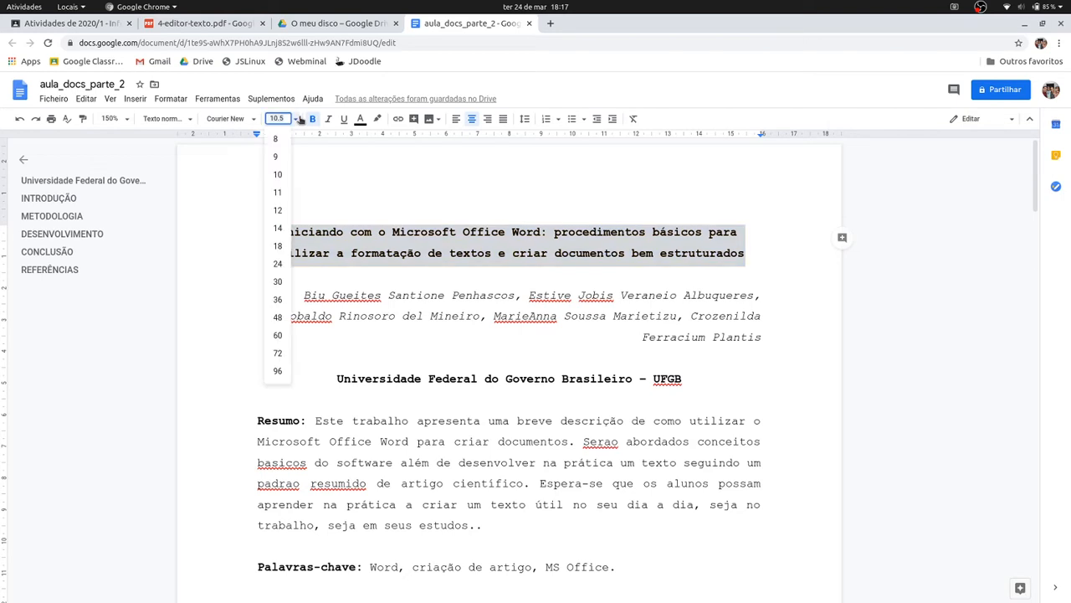
pyautogui.click(279, 228)
pyautogui.click(539, 264)
pyautogui.moveTo(657, 300); pyautogui.dragTo(263, 233)
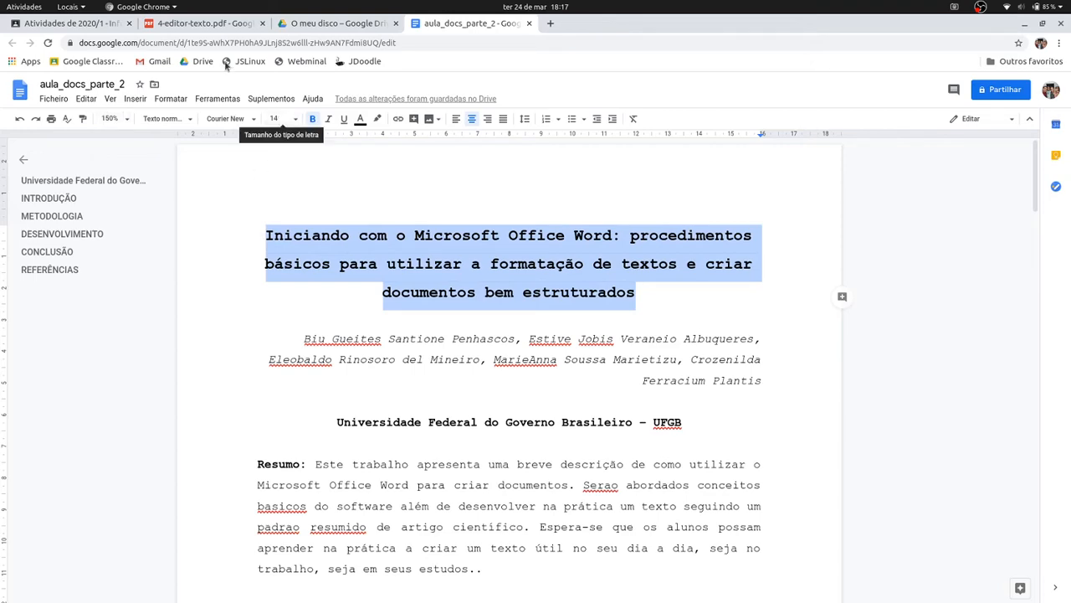
# Look up the font type and size requirements in the next exercise slide of the PDF
pyautogui.click(204, 23)
pyautogui.scroll(-15, 443, 258)
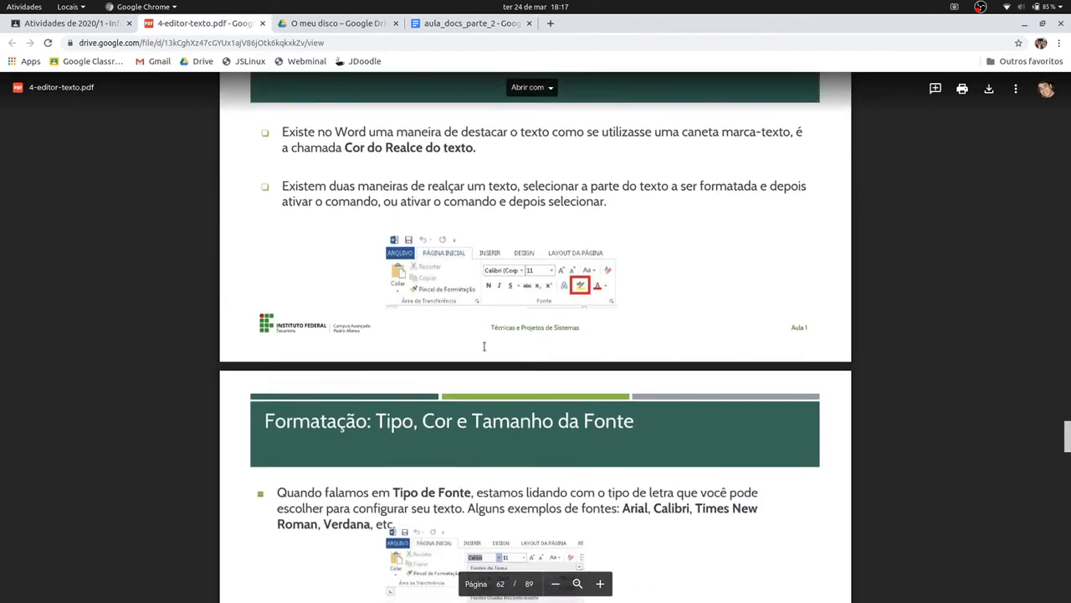
pyautogui.scroll(-7, 491, 326)
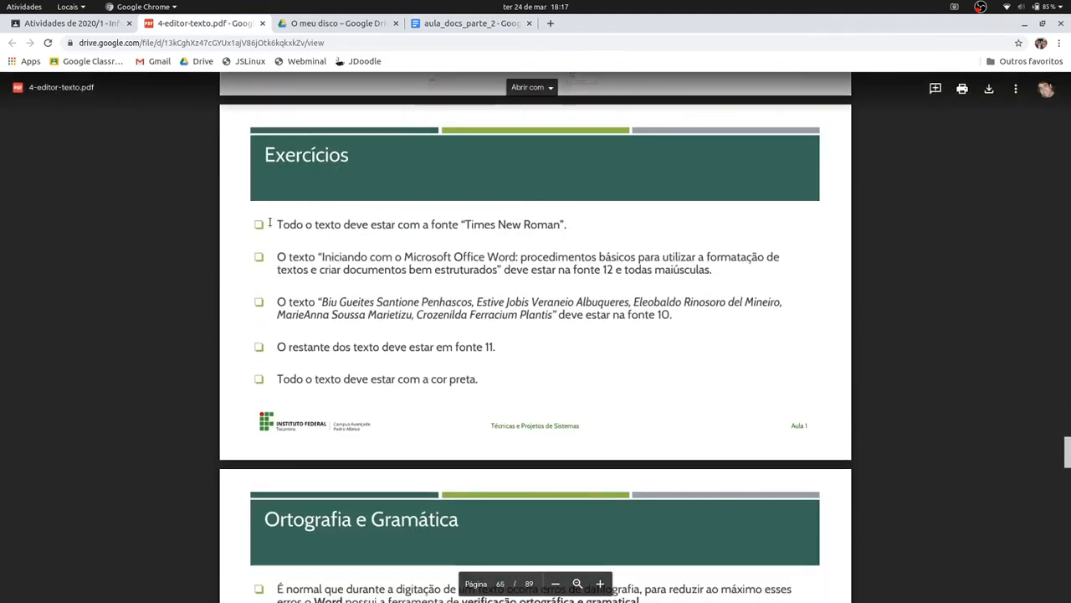
pyautogui.moveTo(269, 222); pyautogui.dragTo(568, 224)
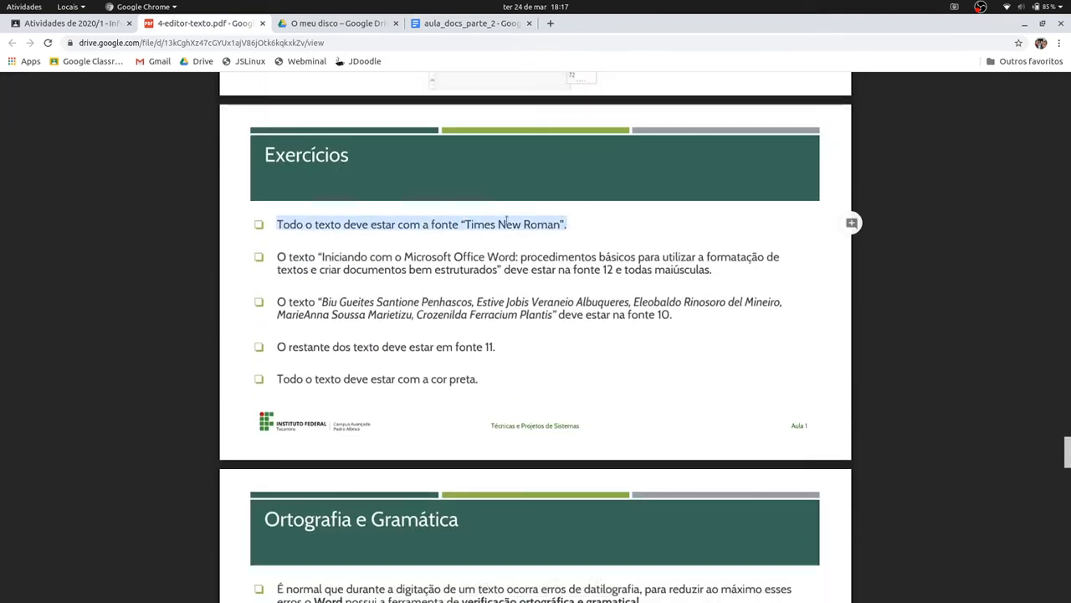
# Undo the font size change on the title in the document and set the zoom back to 100%
pyautogui.click(469, 22)
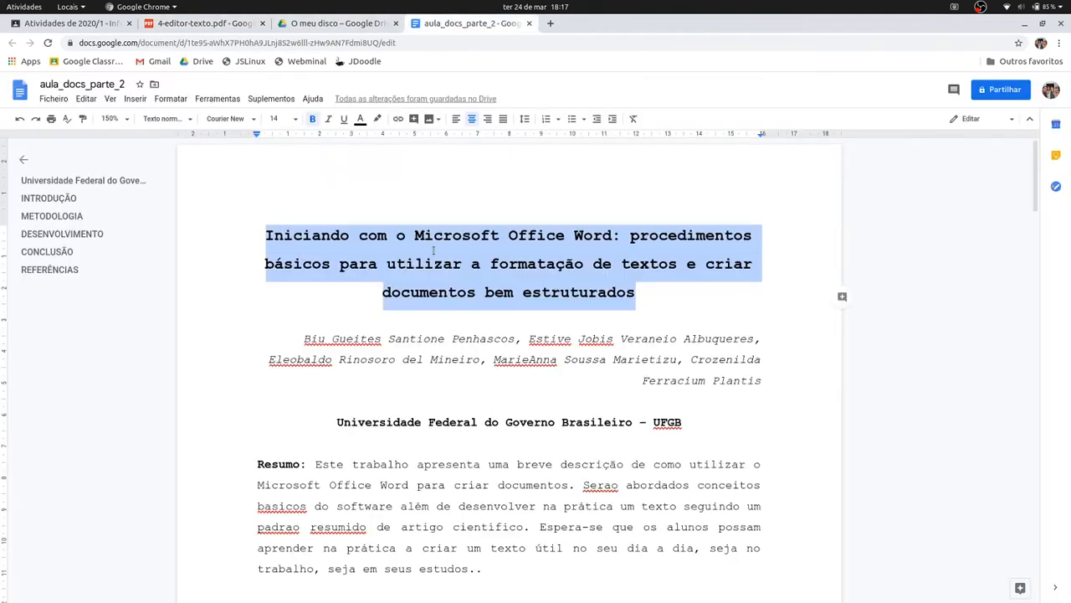
pyautogui.click(384, 274)
pyautogui.hotkey('ctrl', 'z')
pyautogui.click(311, 238)
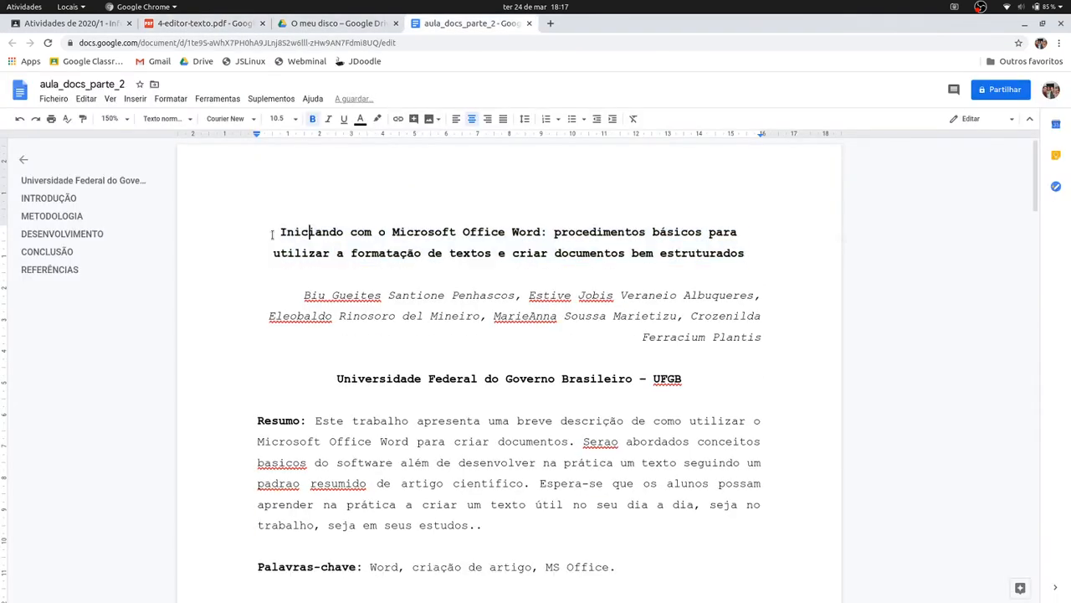
pyautogui.click(272, 235)
pyautogui.click(125, 119)
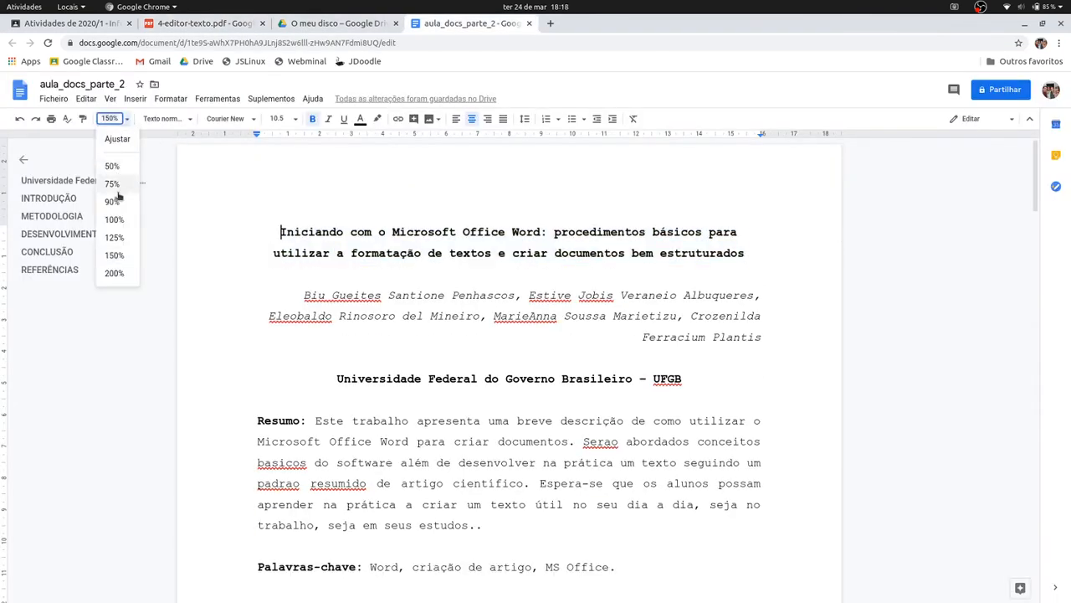
pyautogui.click(117, 220)
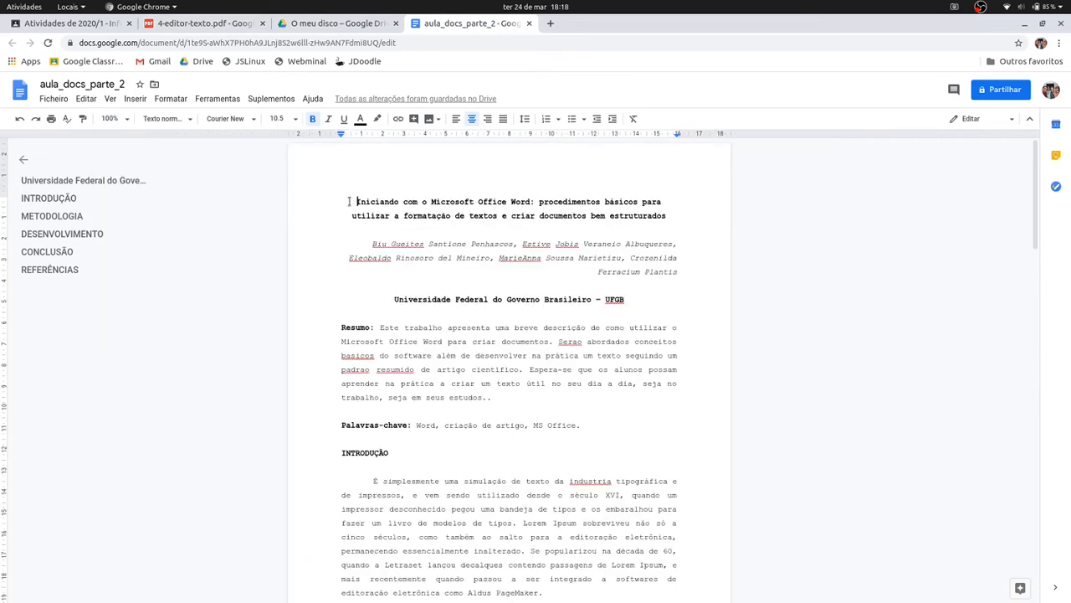
# Change the font of the whole document to Times New Roman and look through the pages to check it
pyautogui.hotkey('ctrl', 'a')
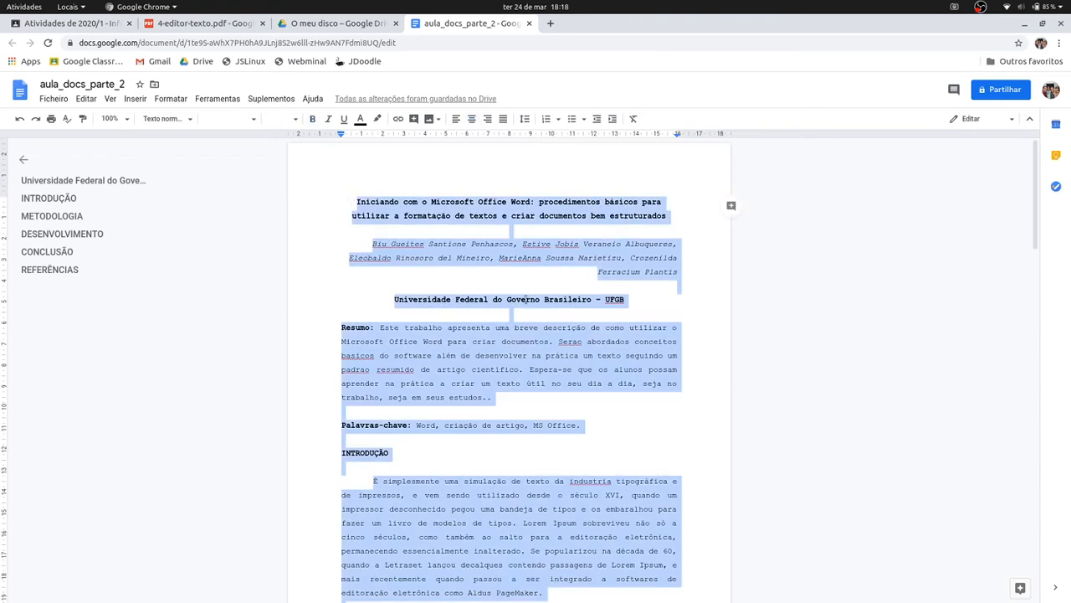
pyautogui.scroll(-2, 578, 348)
pyautogui.scroll(2, 576, 337)
pyautogui.scroll(-2, 555, 362)
pyautogui.scroll(2, 551, 381)
pyautogui.click(249, 122)
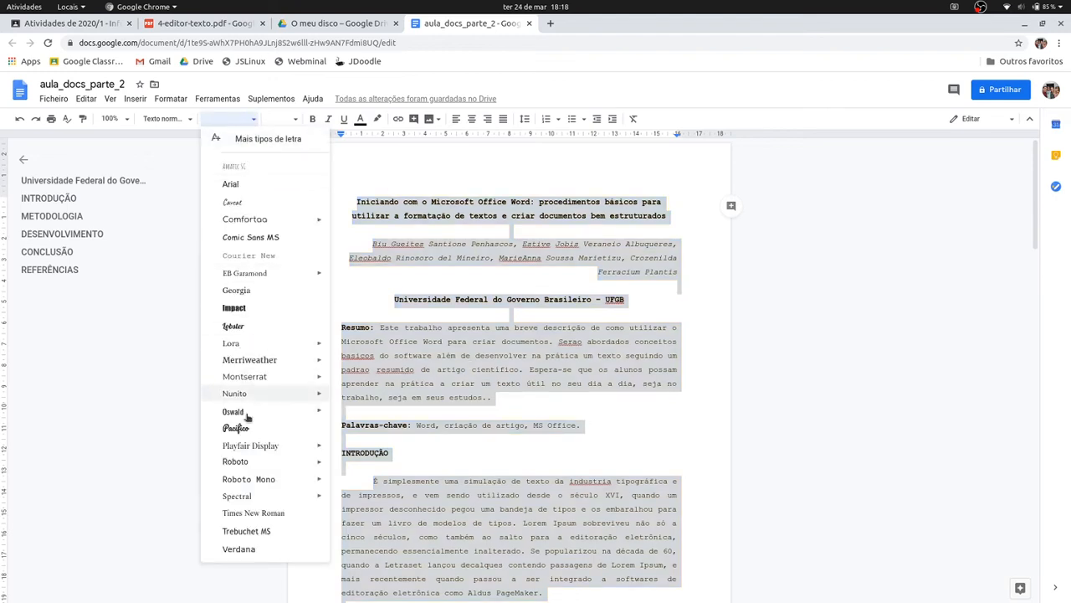
pyautogui.click(258, 512)
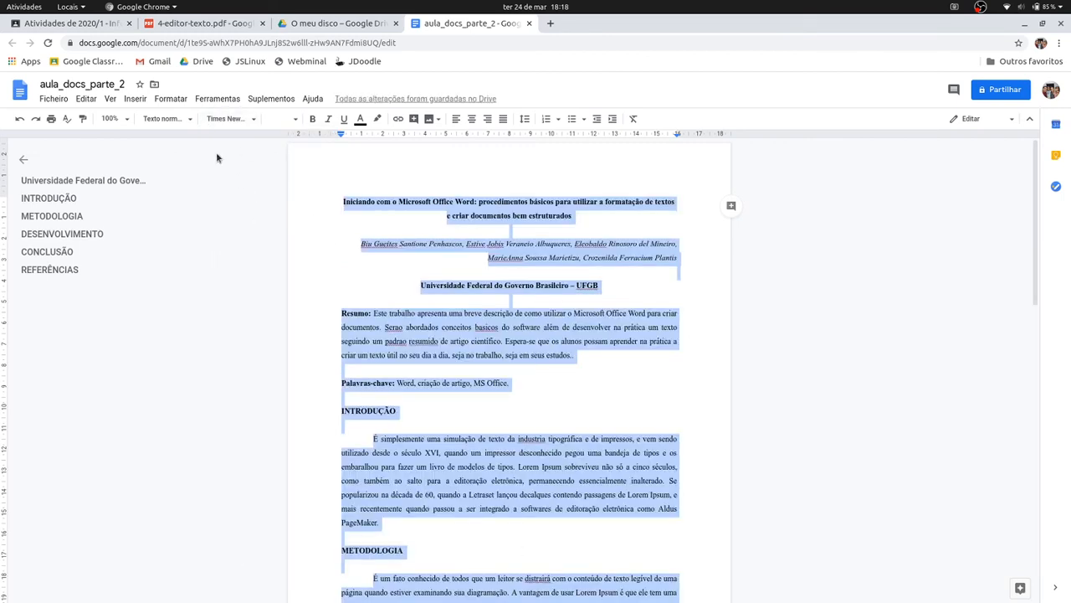
pyautogui.scroll(-15, 429, 235)
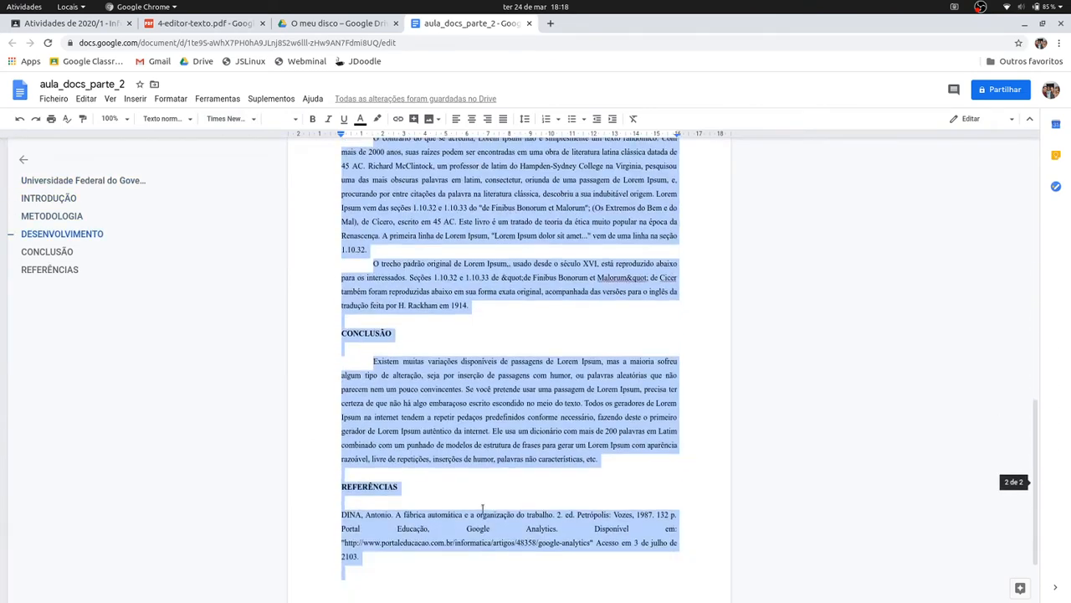
# Return to the start of the document and look up the title's required font size and capitalization in the PDF exercise slide
pyautogui.scroll(-2, 389, 404)
pyautogui.scroll(17, 444, 429)
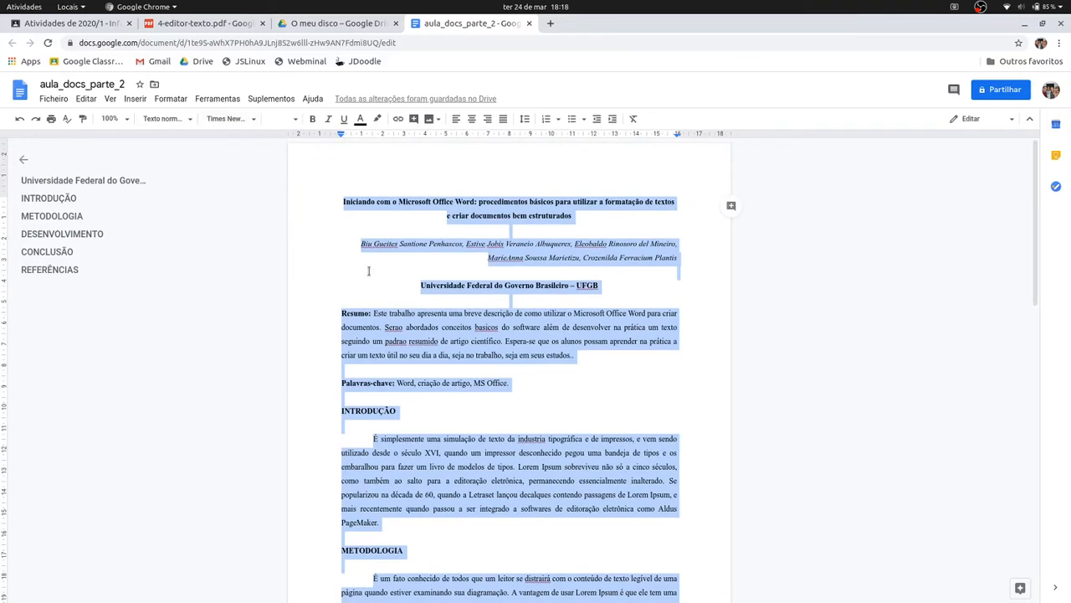
pyautogui.click(210, 23)
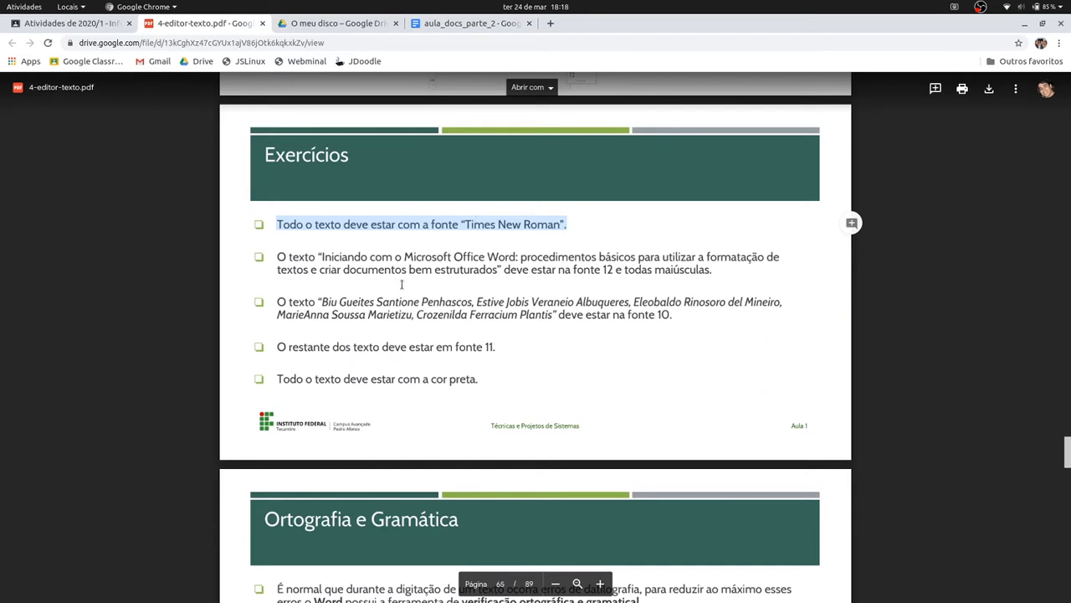
pyautogui.moveTo(277, 256); pyautogui.dragTo(711, 269)
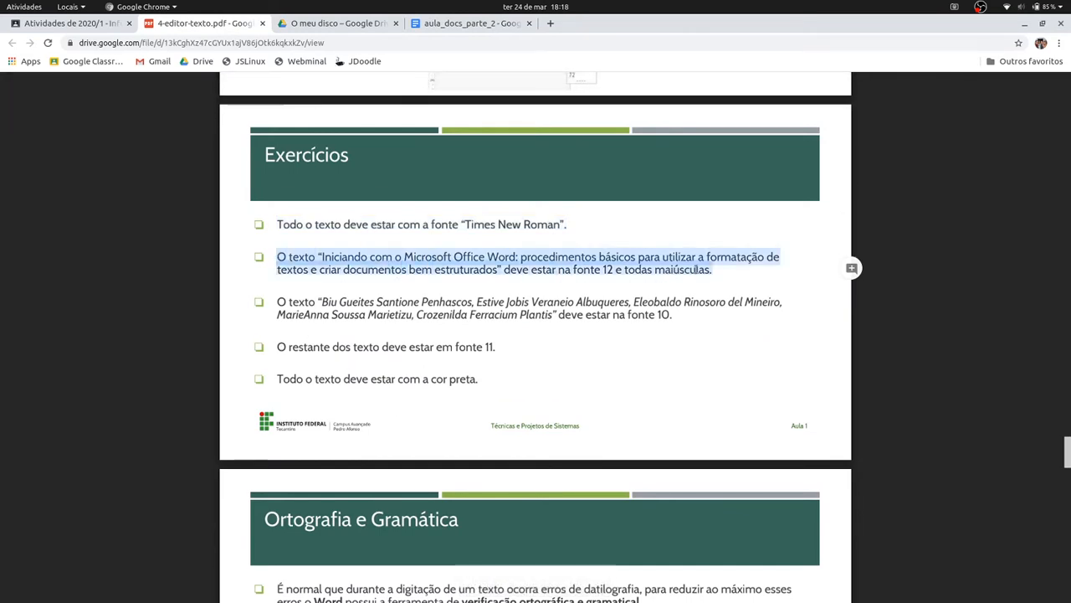
pyautogui.doubleClick(410, 257)
pyautogui.click(549, 258)
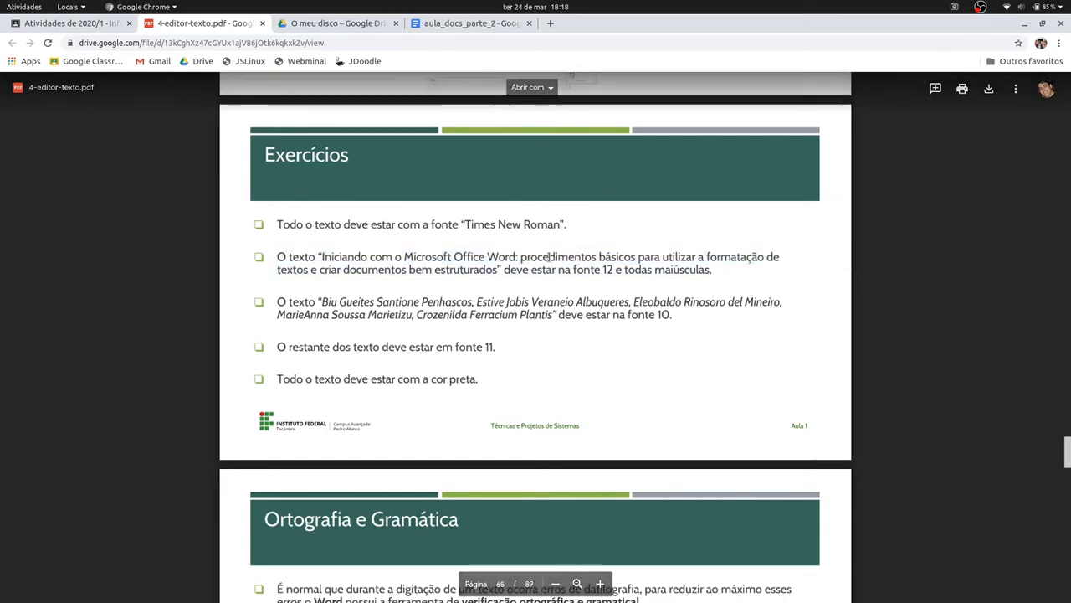
pyautogui.moveTo(623, 269); pyautogui.dragTo(558, 270)
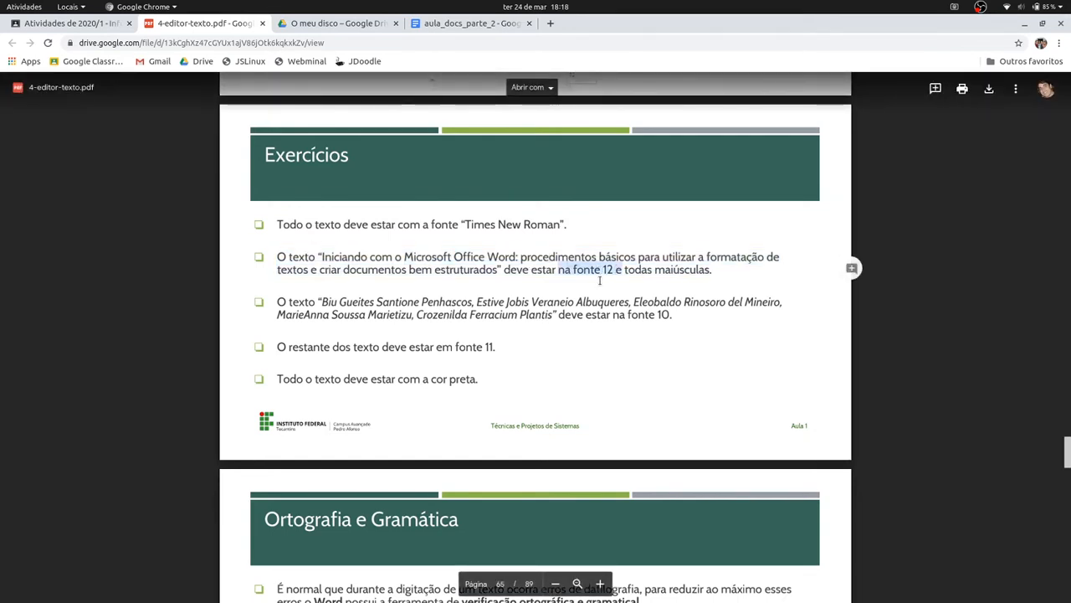
# Set the font size of the article title in aula_docs_parte_2 to 12
pyautogui.click(441, 23)
pyautogui.click(387, 236)
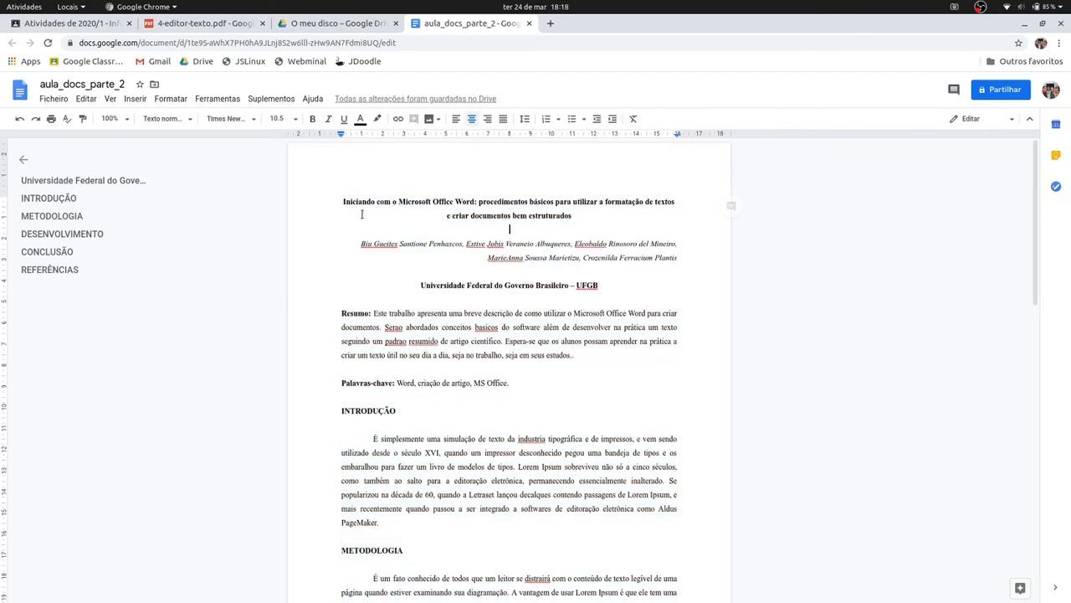
pyautogui.moveTo(335, 201)
pyautogui.mouseDown()
pyautogui.moveTo(574, 216)
pyautogui.moveTo(341, 201)
pyautogui.mouseUp()
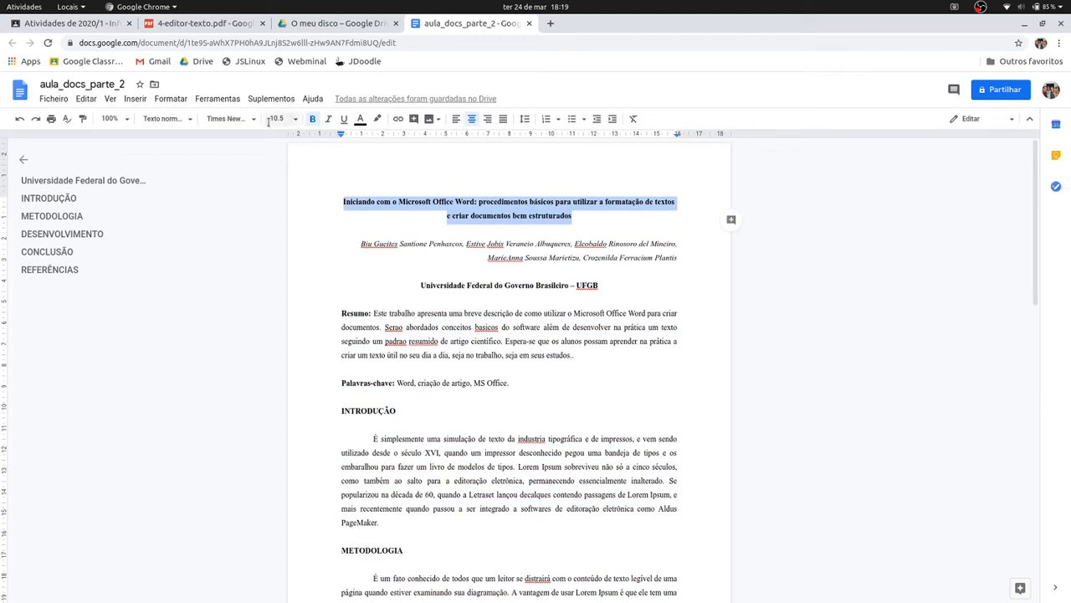
pyautogui.click(294, 121)
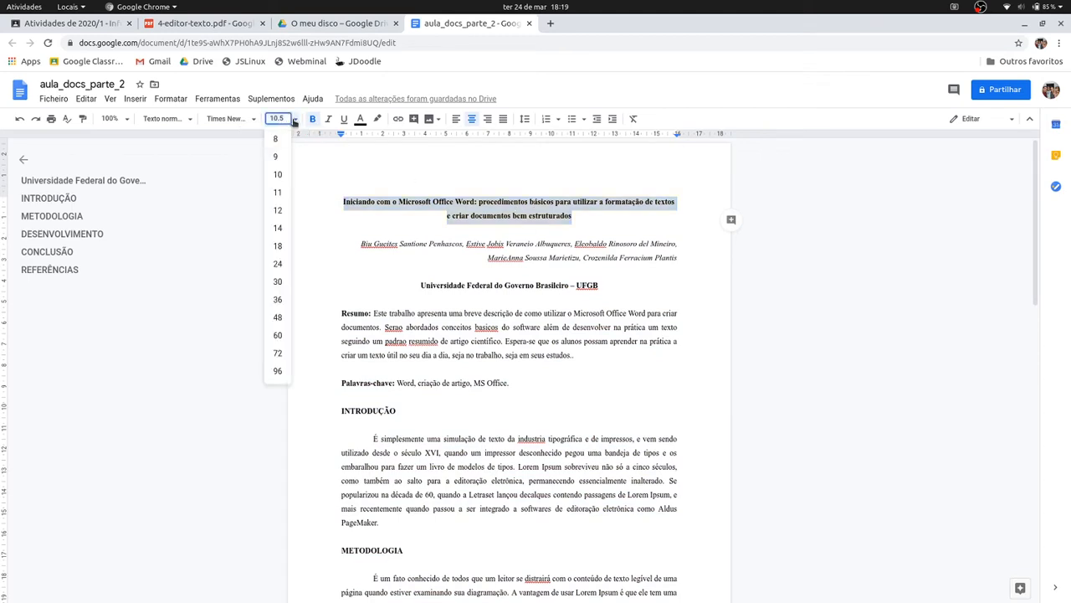
pyautogui.click(274, 213)
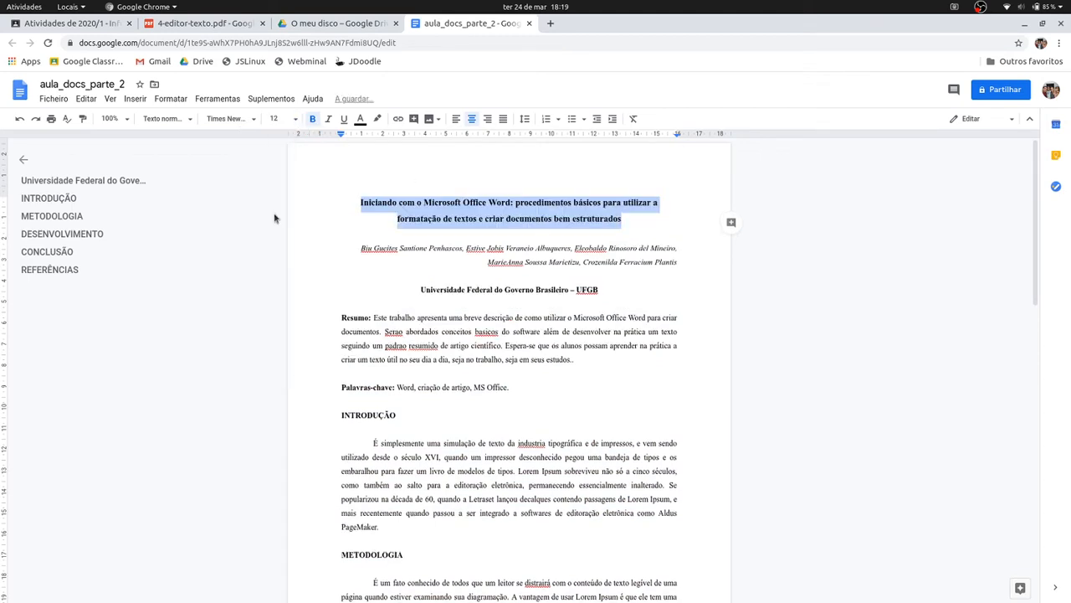
pyautogui.click(515, 234)
# Convert the whole article title to uppercase with the MAIÚSCULAS option
pyautogui.moveTo(623, 219); pyautogui.dragTo(406, 201)
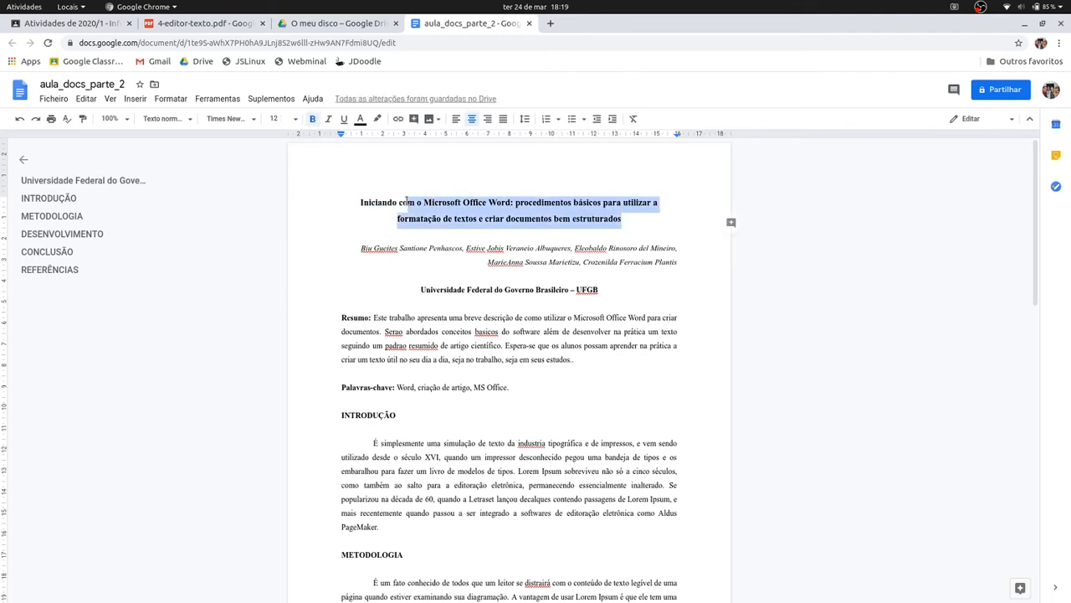
pyautogui.click(360, 202)
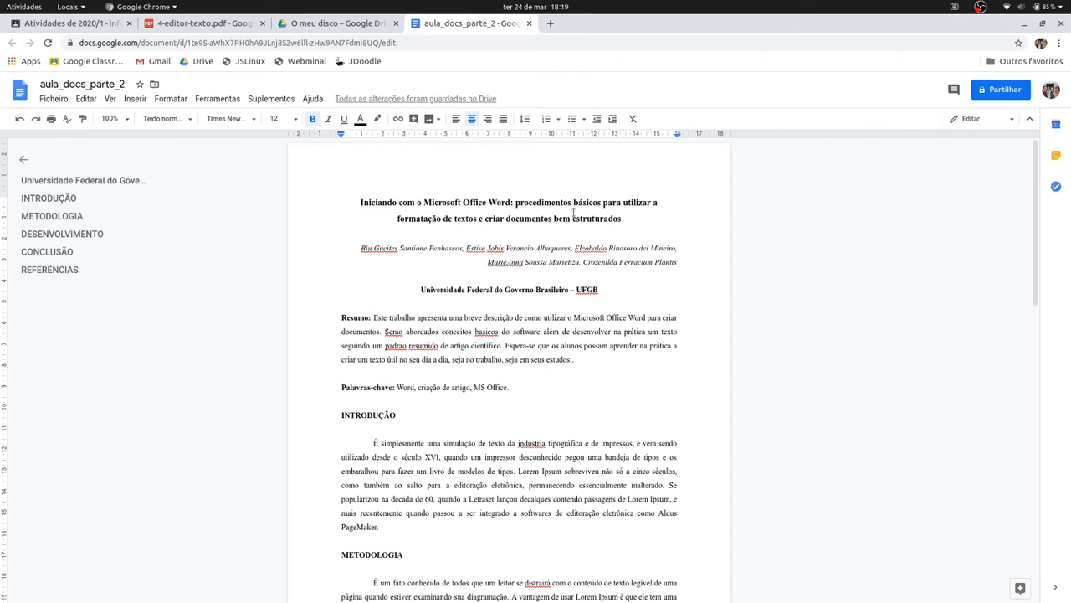
pyautogui.moveTo(635, 216); pyautogui.dragTo(361, 198)
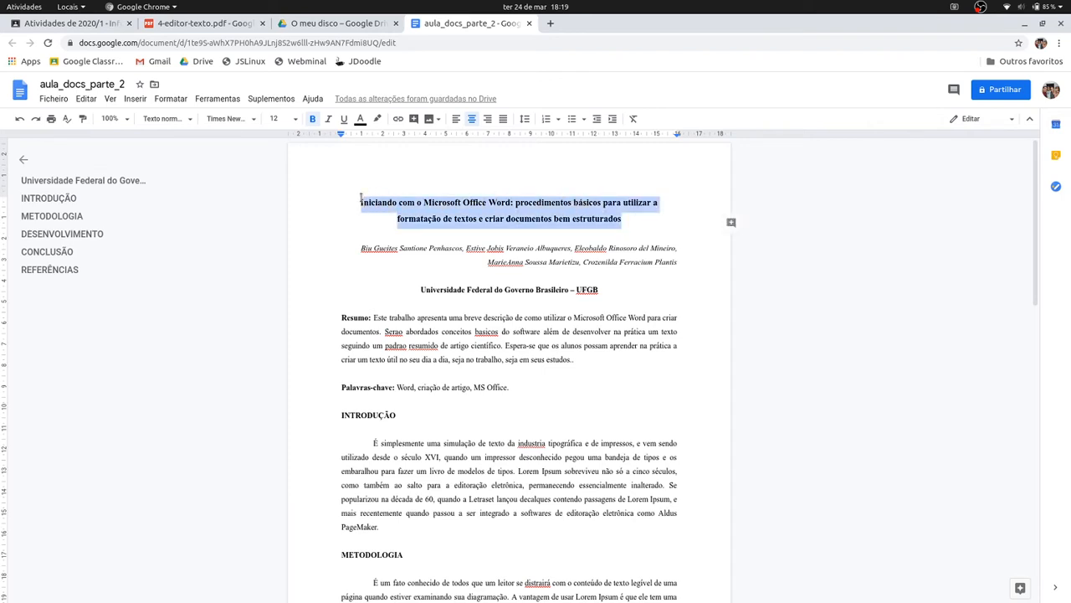
pyautogui.click(173, 99)
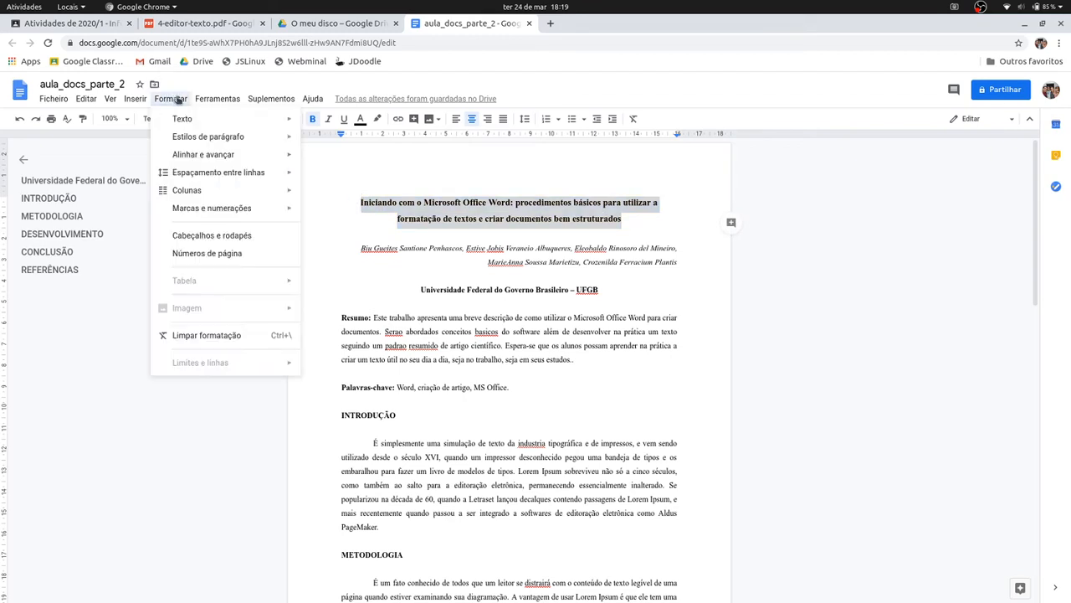
pyautogui.moveTo(184, 120)
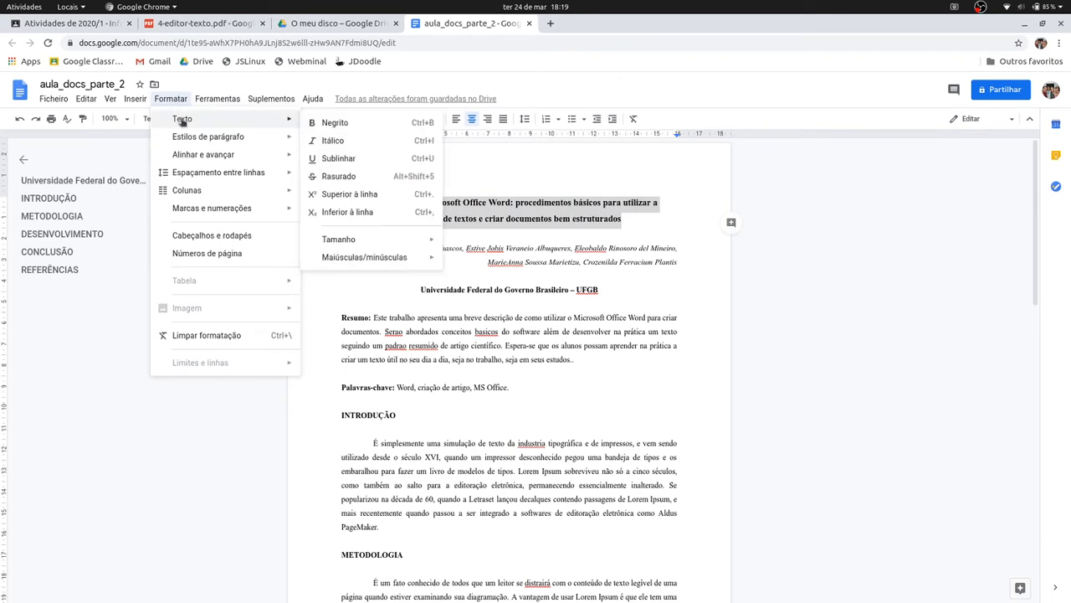
pyautogui.moveTo(394, 258)
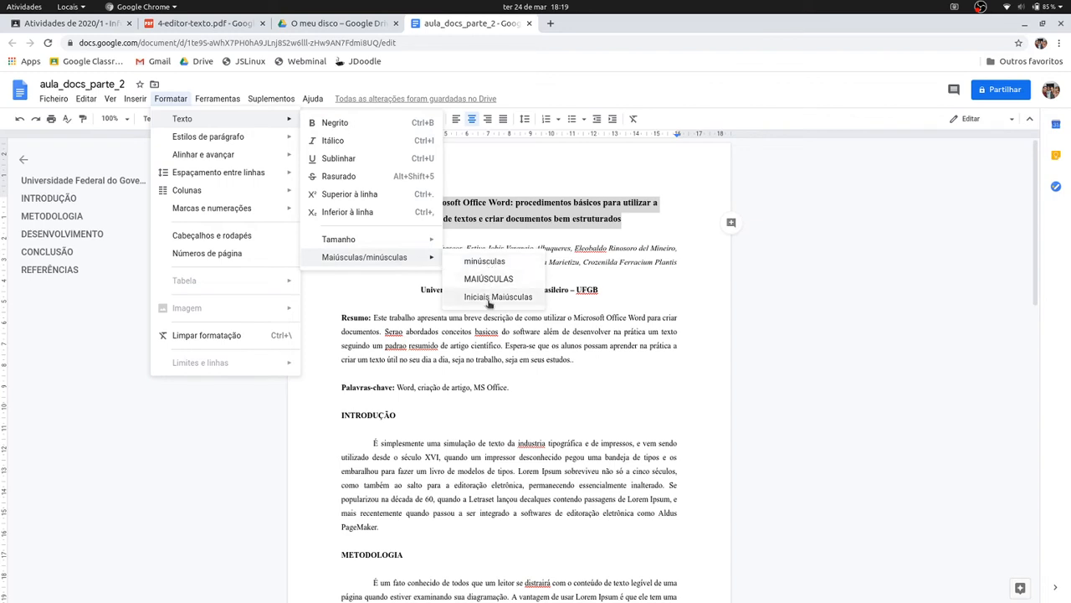
pyautogui.click(494, 281)
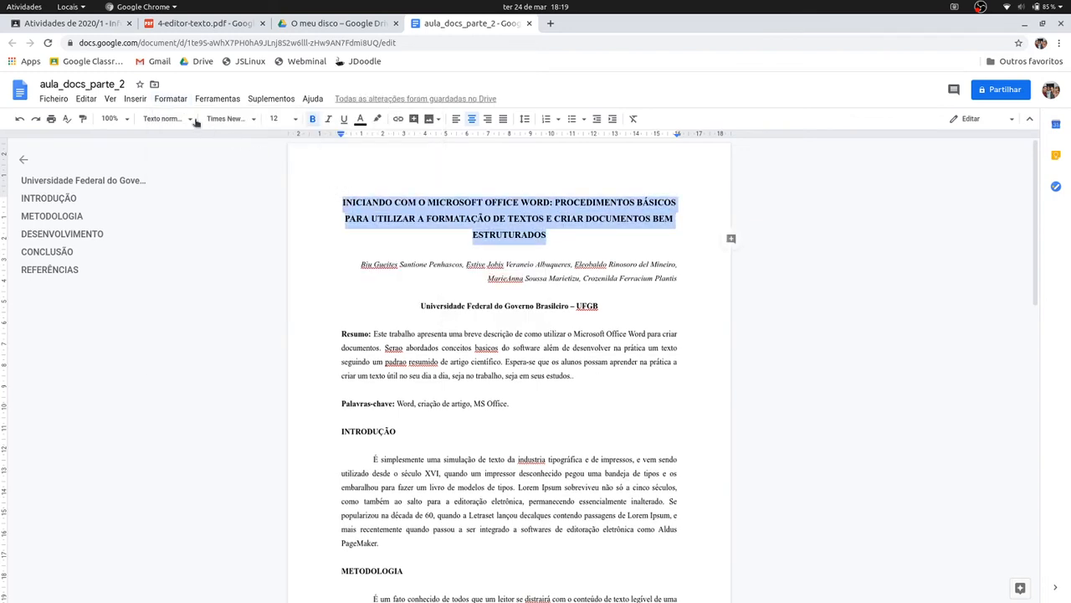
# Reselect the whole article title and convert it to lowercase with the minúsculas option
pyautogui.click(170, 98)
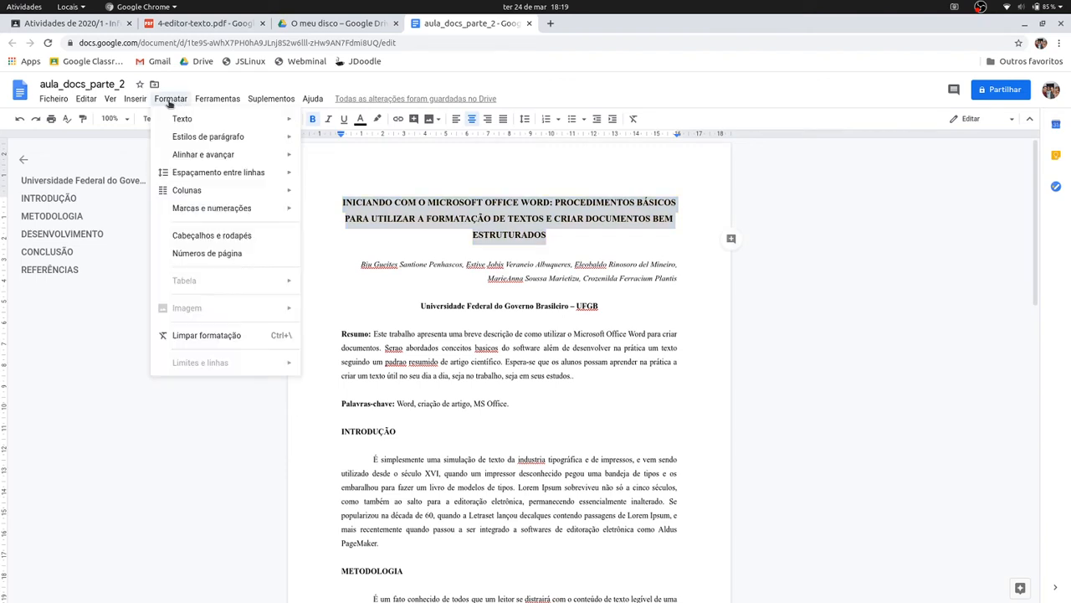
pyautogui.click(481, 199)
pyautogui.moveTo(565, 243); pyautogui.dragTo(313, 199)
pyautogui.click(515, 218)
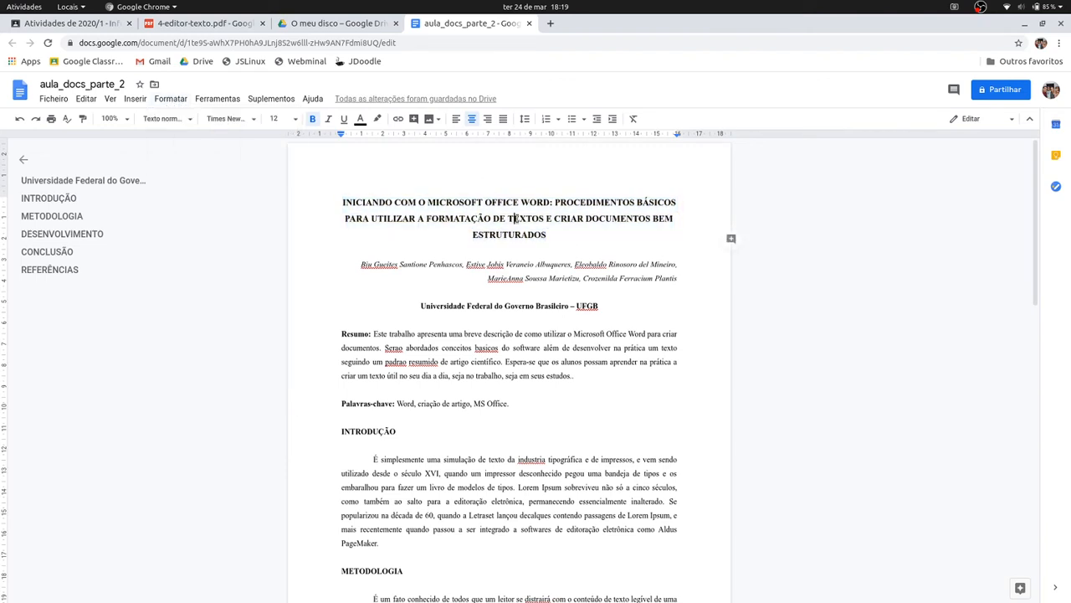
pyautogui.click(567, 241)
pyautogui.moveTo(561, 225); pyautogui.dragTo(459, 219)
pyautogui.click(591, 249)
pyautogui.moveTo(553, 238); pyautogui.dragTo(343, 202)
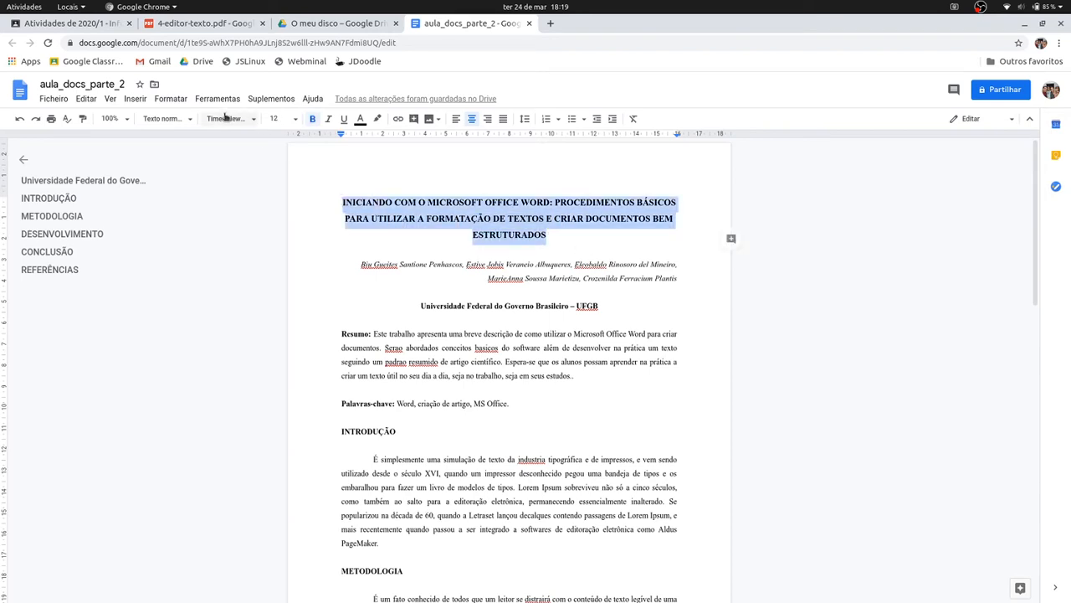
pyautogui.click(171, 99)
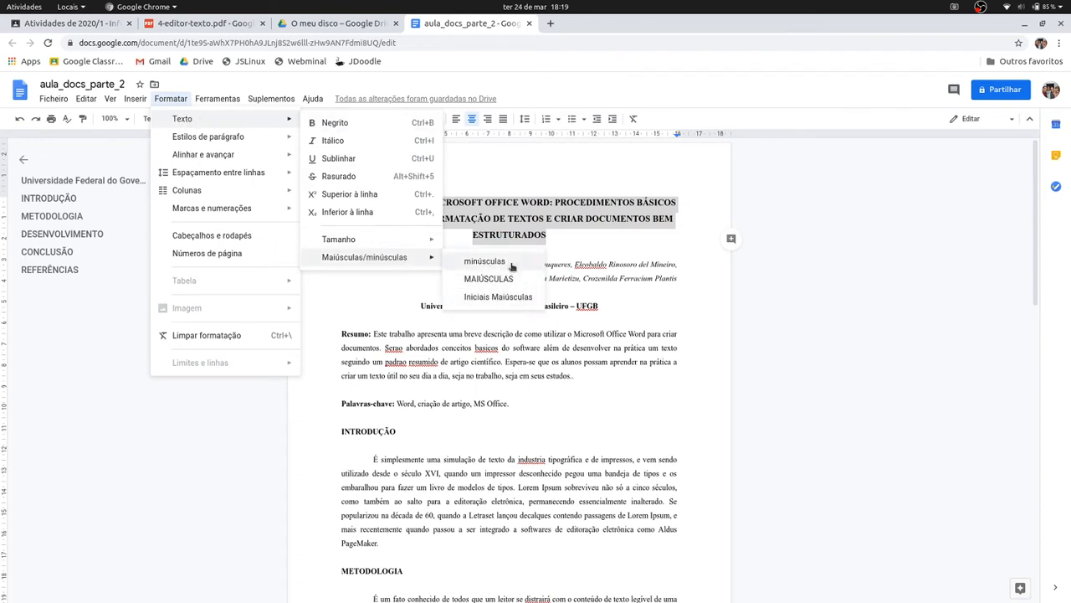
pyautogui.click(508, 262)
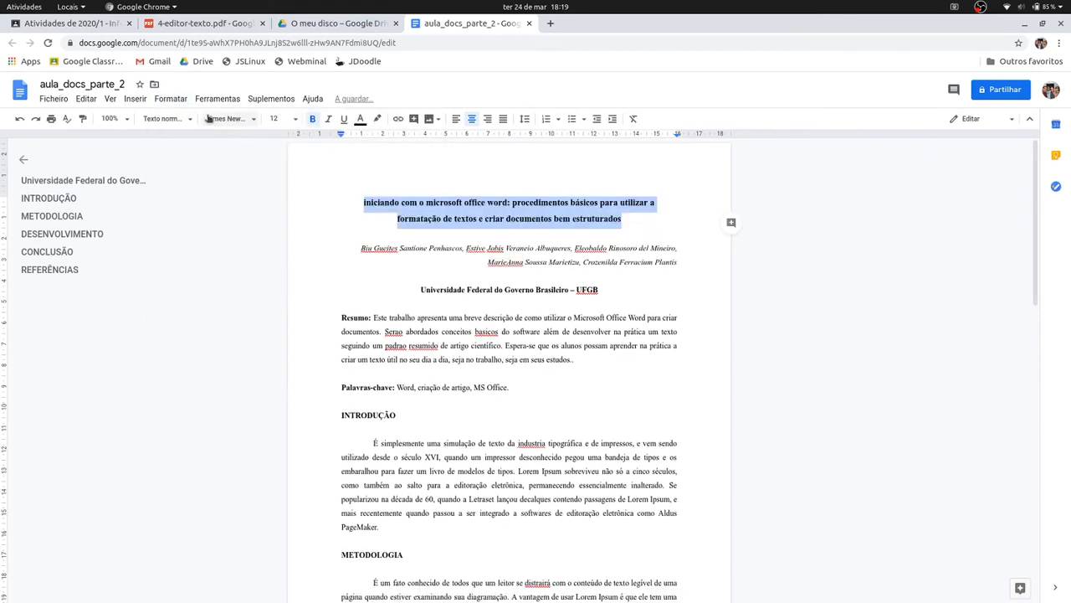
# Change the article title back to all capitals with the MAIÚSCULAS option
pyautogui.click(171, 99)
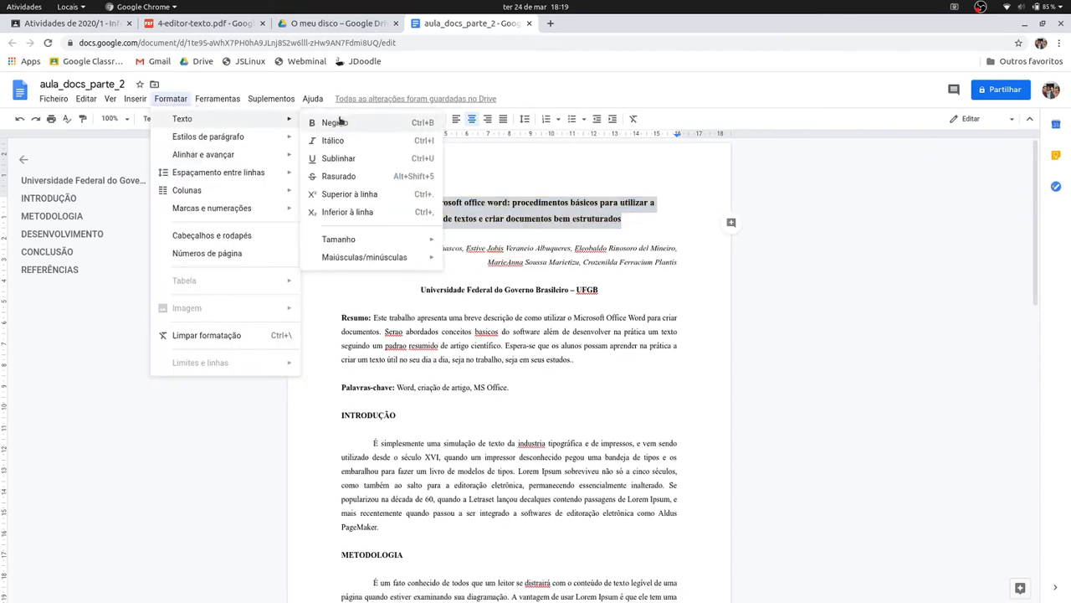
pyautogui.moveTo(373, 259)
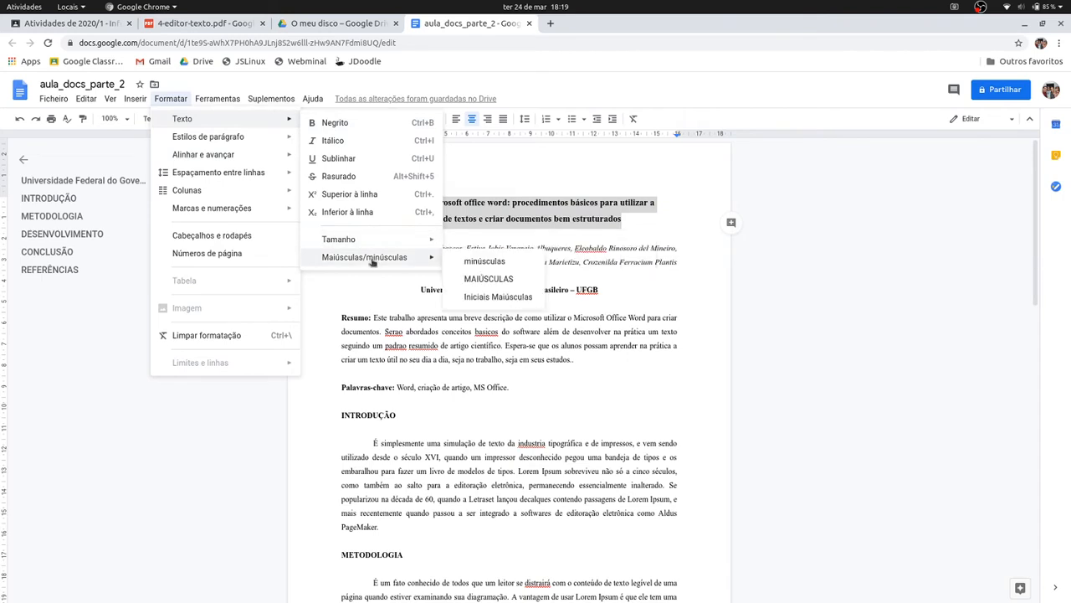
pyautogui.click(490, 279)
pyautogui.click(586, 221)
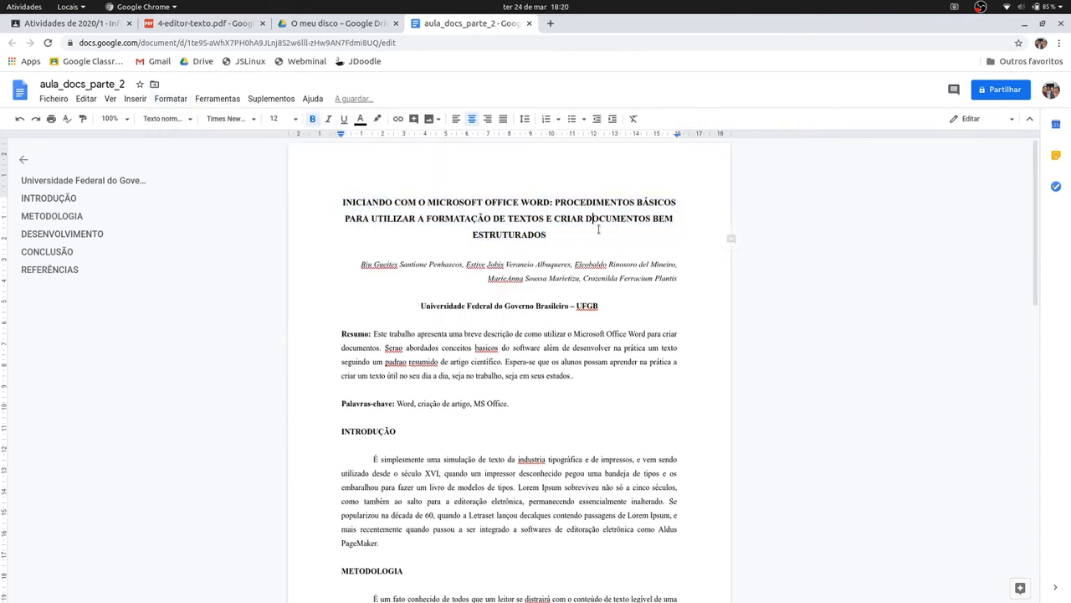
# Check the authors' size requirement in the PDF exercise slide and set the author lines in the document to font size 10
pyautogui.click(205, 24)
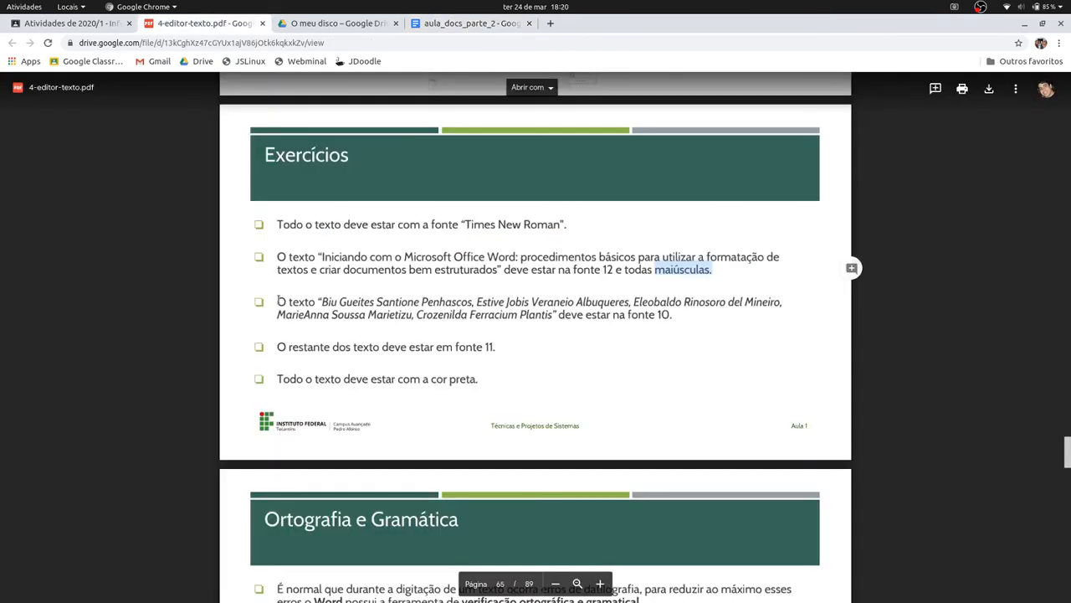
pyautogui.moveTo(279, 300); pyautogui.dragTo(673, 314)
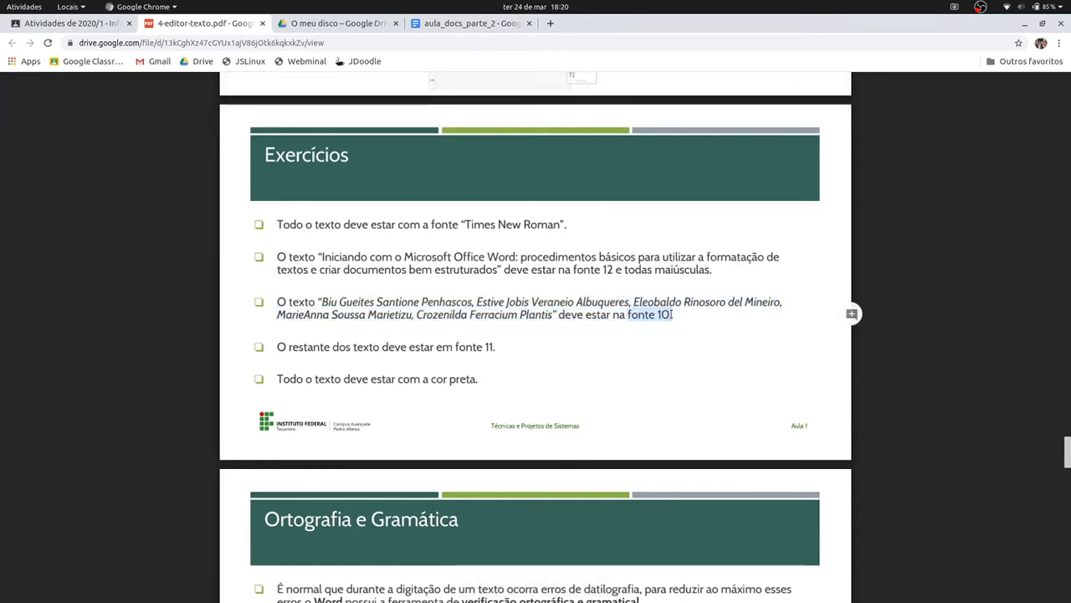
pyautogui.click(468, 23)
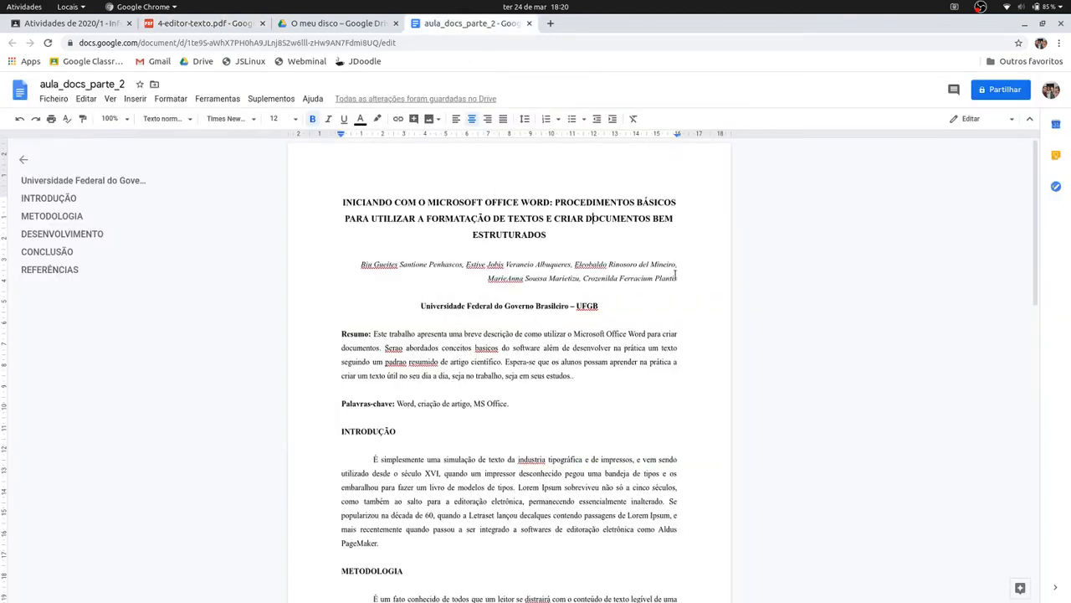
pyautogui.moveTo(675, 274); pyautogui.dragTo(353, 264)
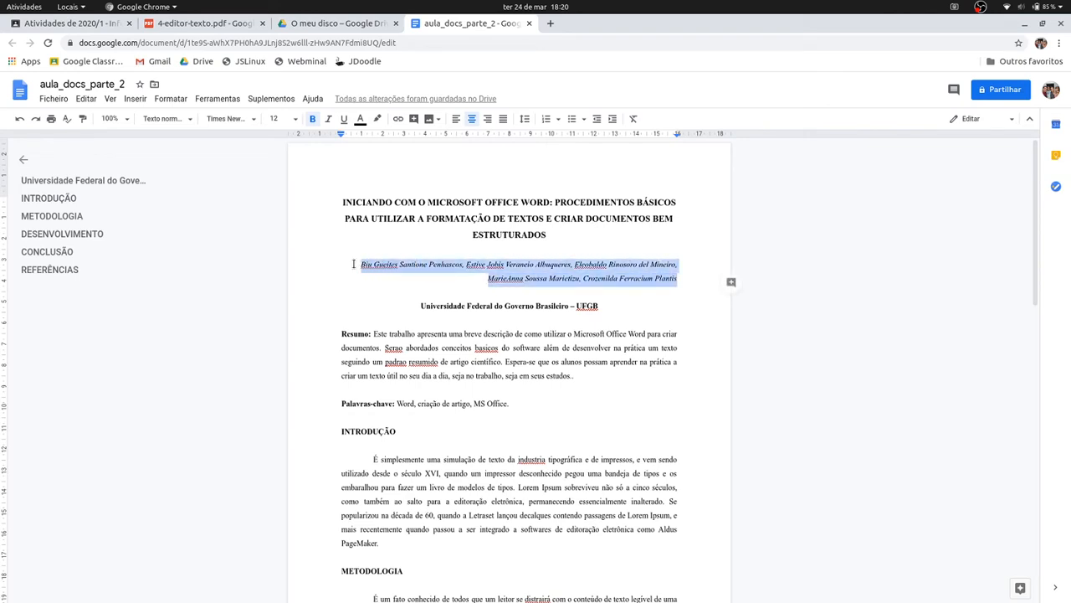
pyautogui.click(296, 124)
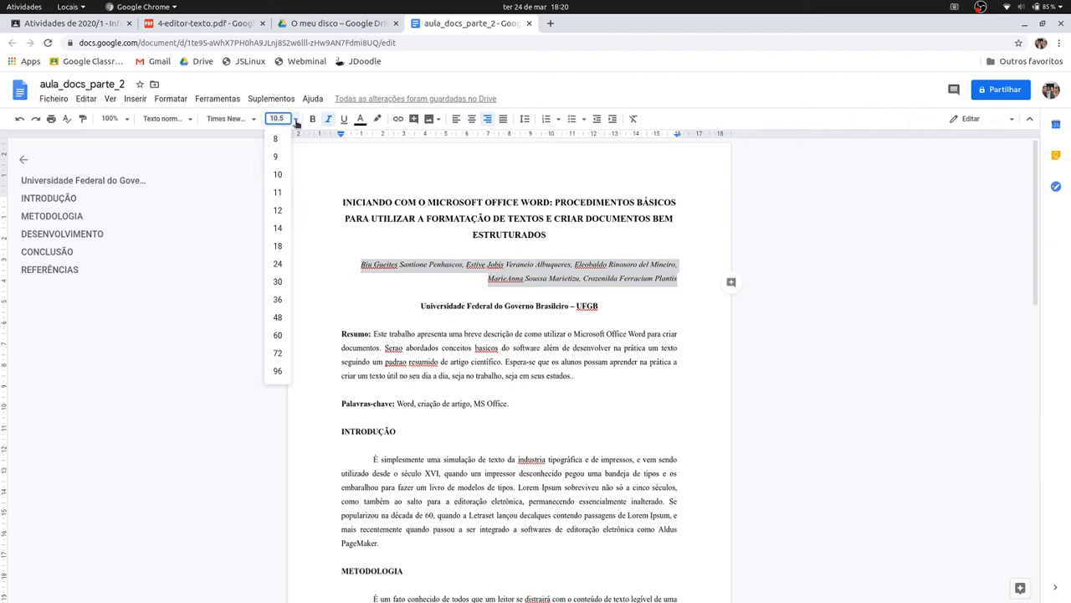
pyautogui.click(278, 175)
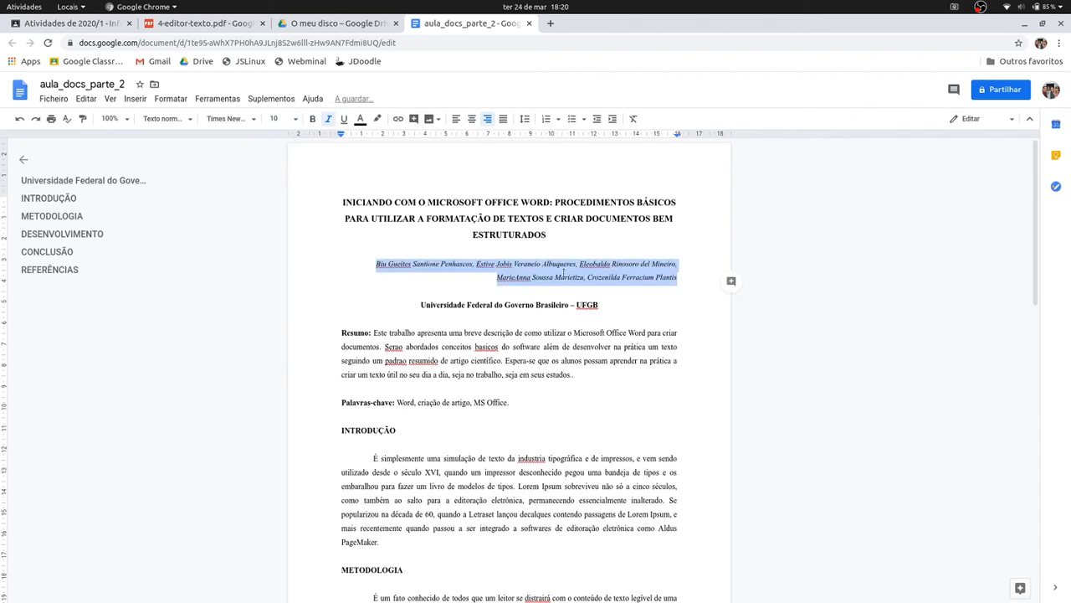
pyautogui.click(613, 291)
# Compare the font sizes of the title and the author lines, with the document zoomed to 150%
pyautogui.click(541, 221)
pyautogui.click(601, 279)
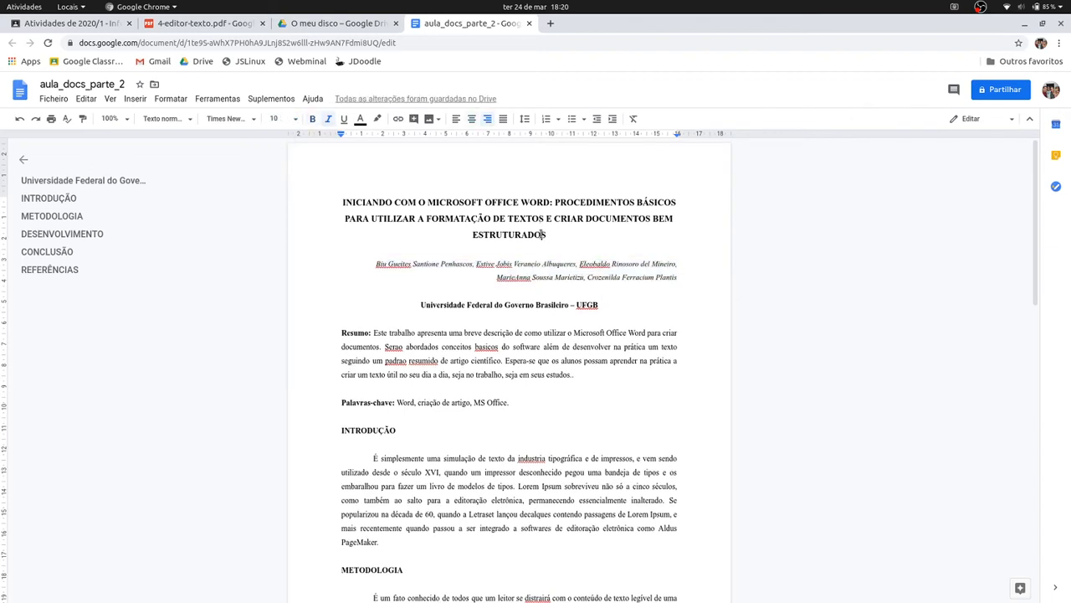
pyautogui.click(111, 119)
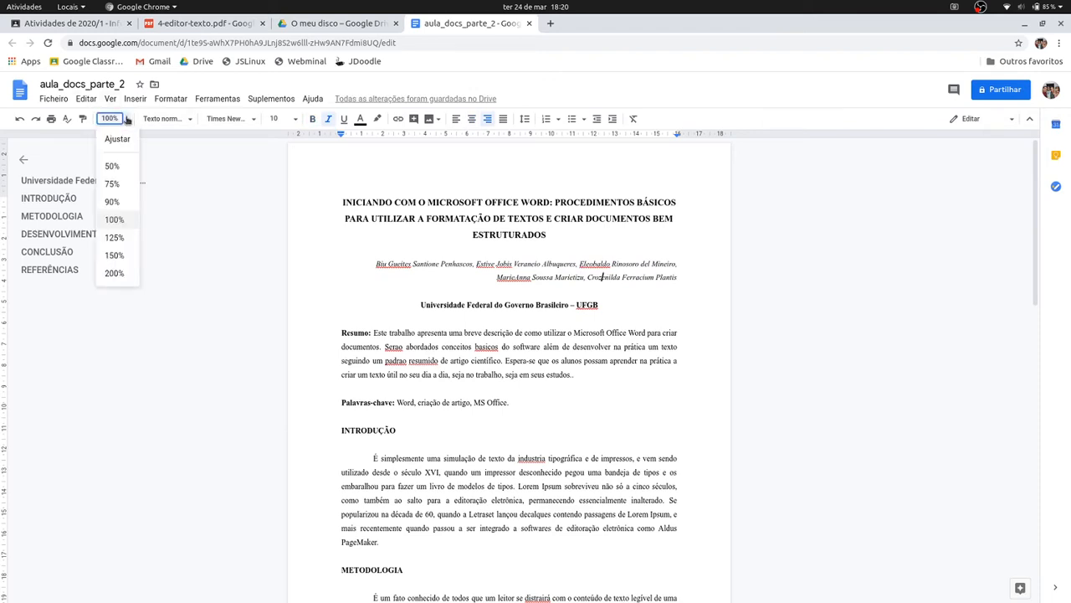
pyautogui.click(113, 255)
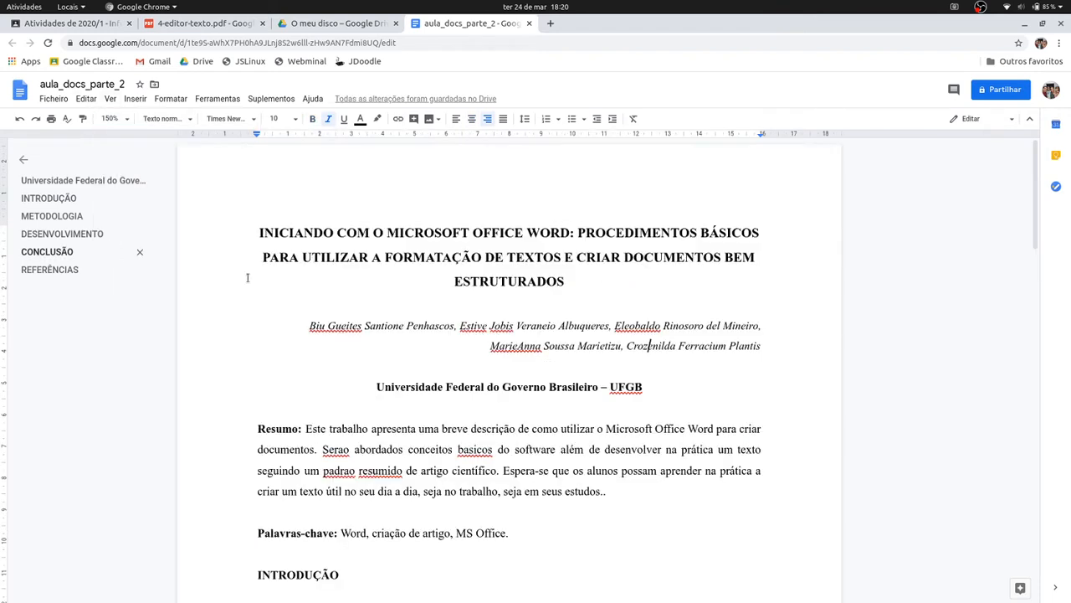
pyautogui.click(527, 281)
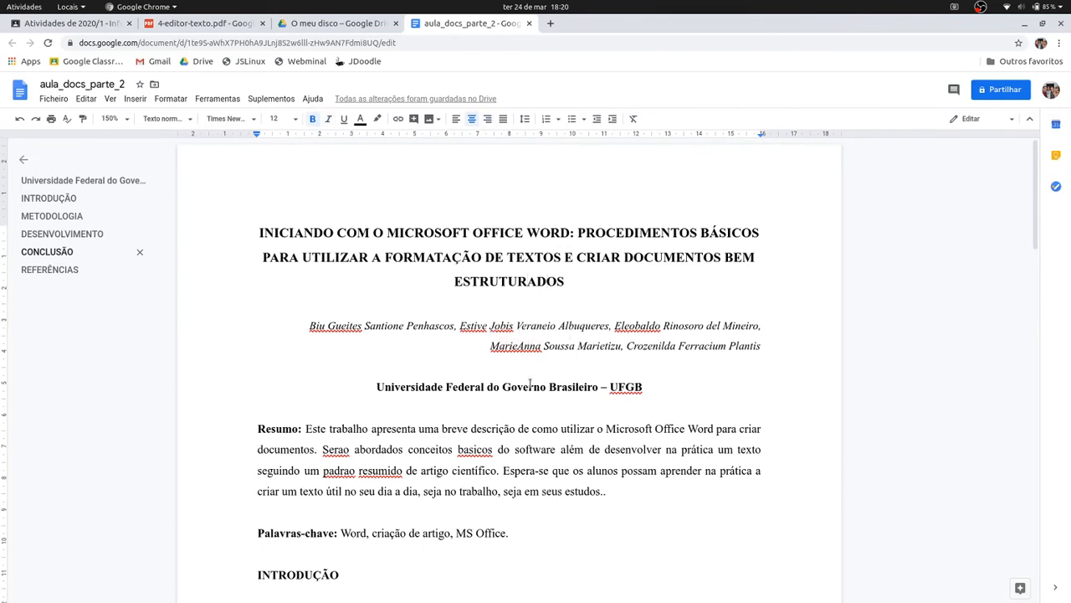
pyautogui.click(542, 345)
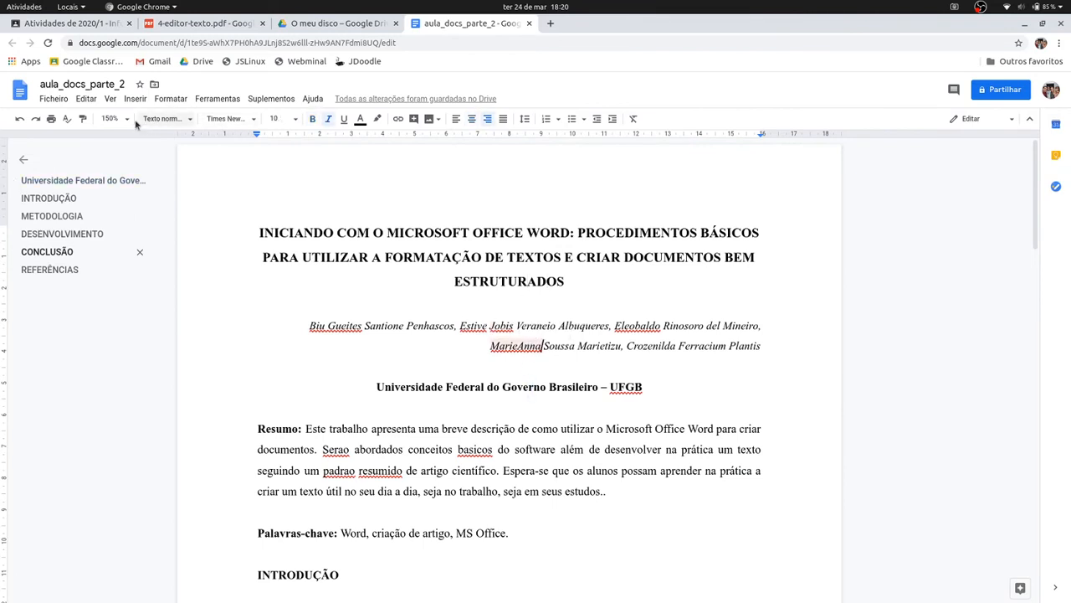
# Return the document zoom to 100% and check the PDF exercise slide's font size requirement for the remaining text
pyautogui.click(121, 119)
pyautogui.click(113, 220)
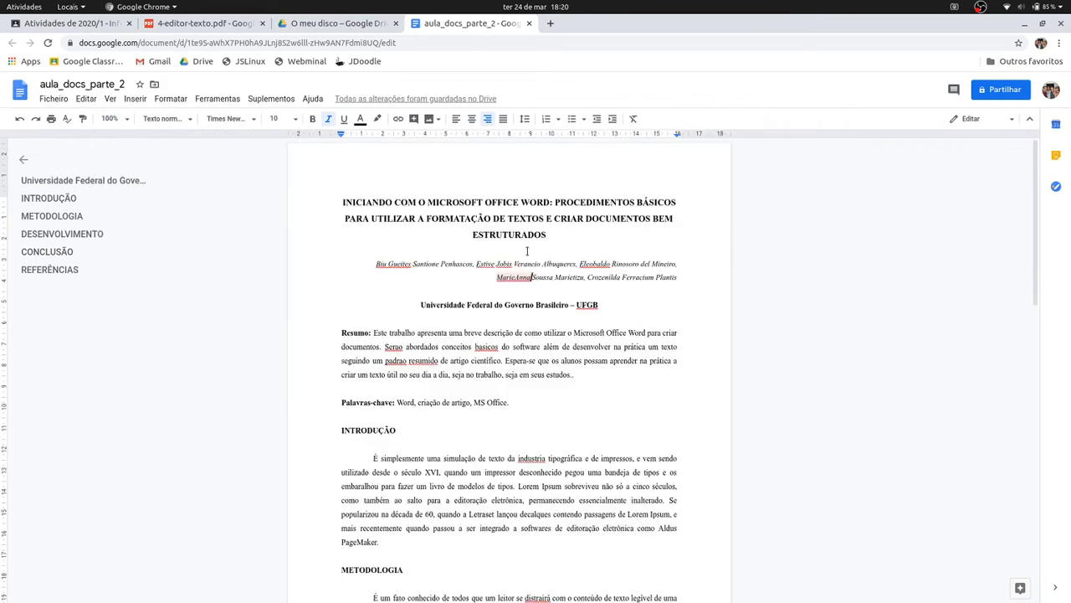
pyautogui.click(206, 22)
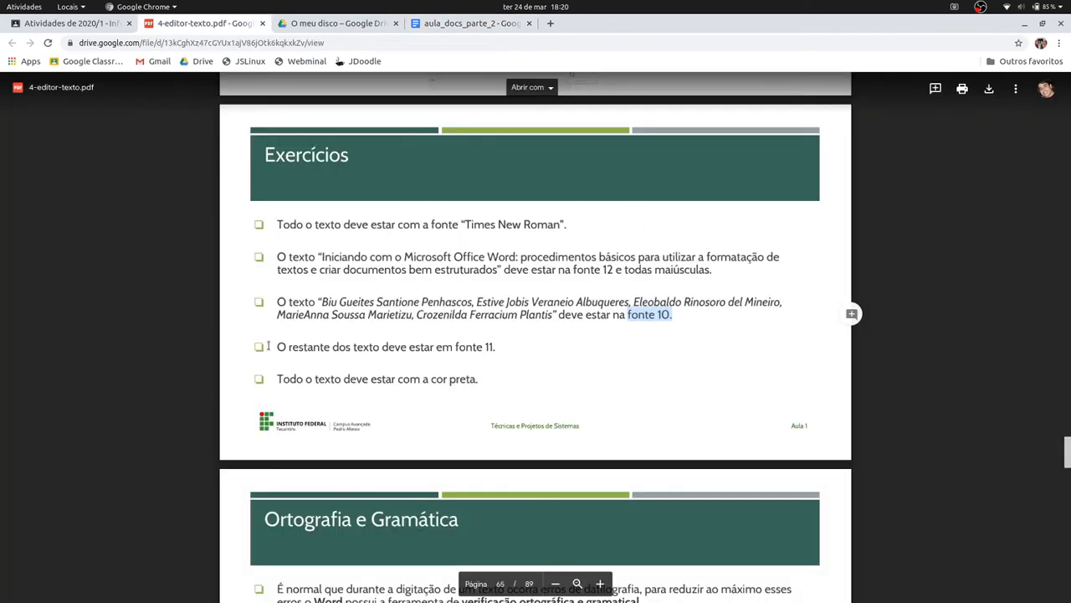
pyautogui.moveTo(277, 347); pyautogui.dragTo(499, 346)
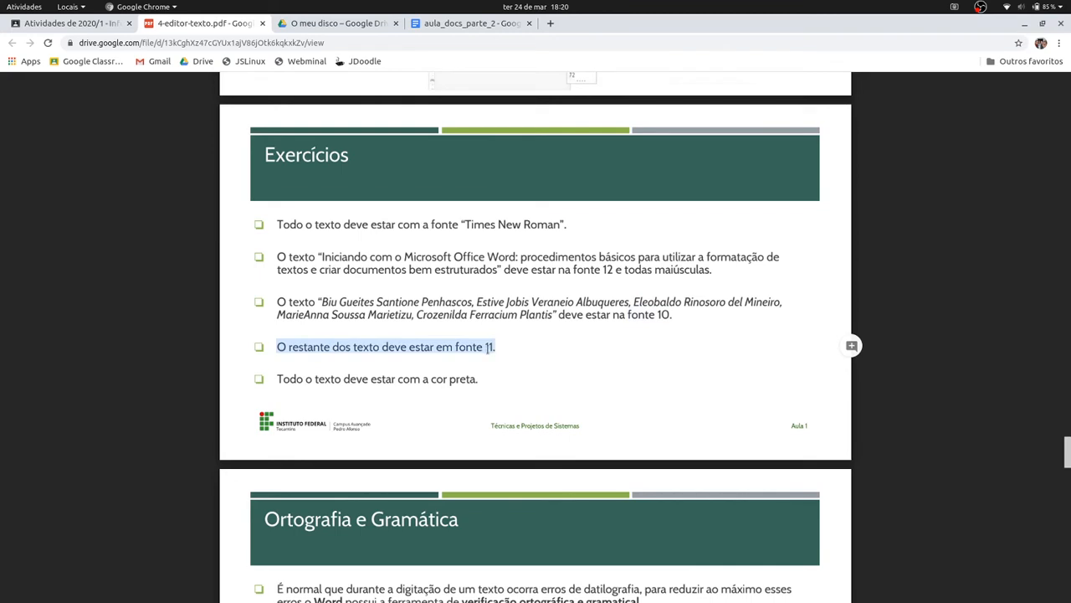
pyautogui.click(276, 346)
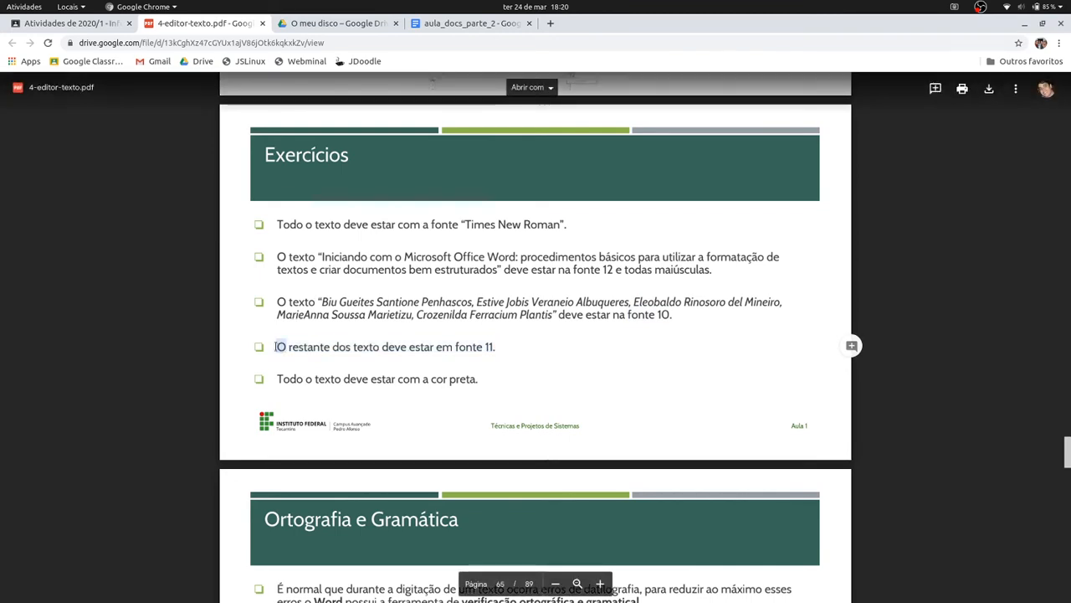
pyautogui.moveTo(276, 347); pyautogui.dragTo(490, 346)
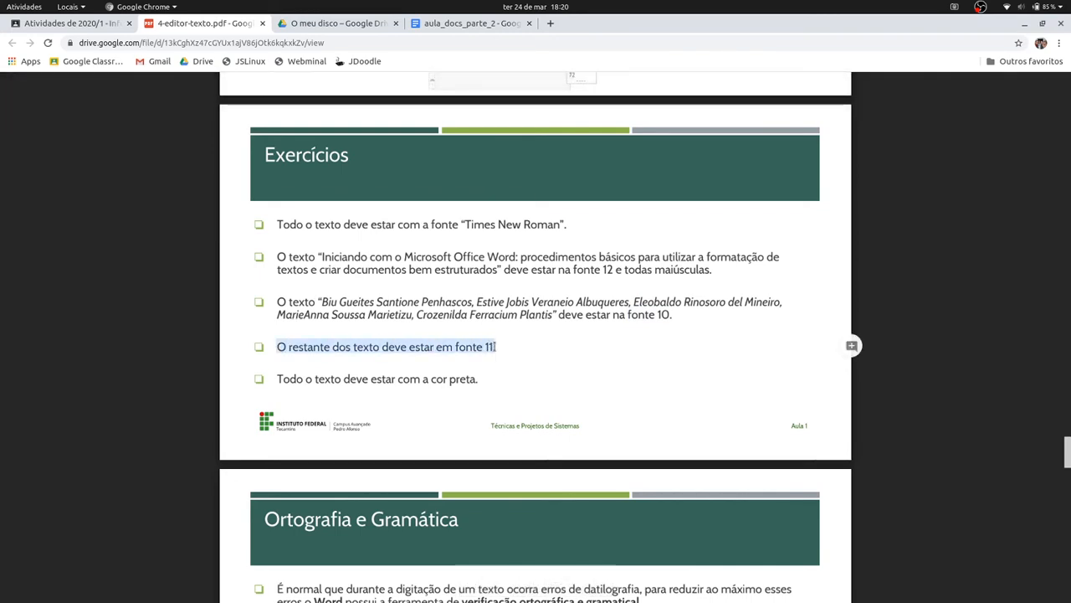
# Set all document text from the Universidade Federal do Governo Brasileiro line to the end to font size 11
pyautogui.click(471, 23)
pyautogui.click(414, 304)
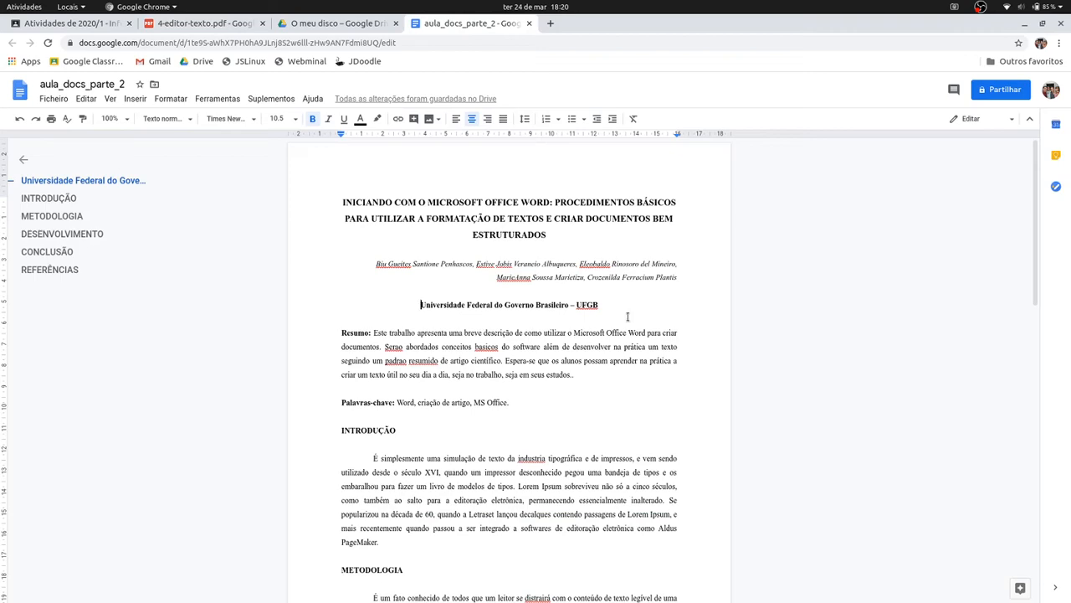
pyautogui.hotkey('ctrl', 'shift', 'End')
pyautogui.scroll(15, 627, 317)
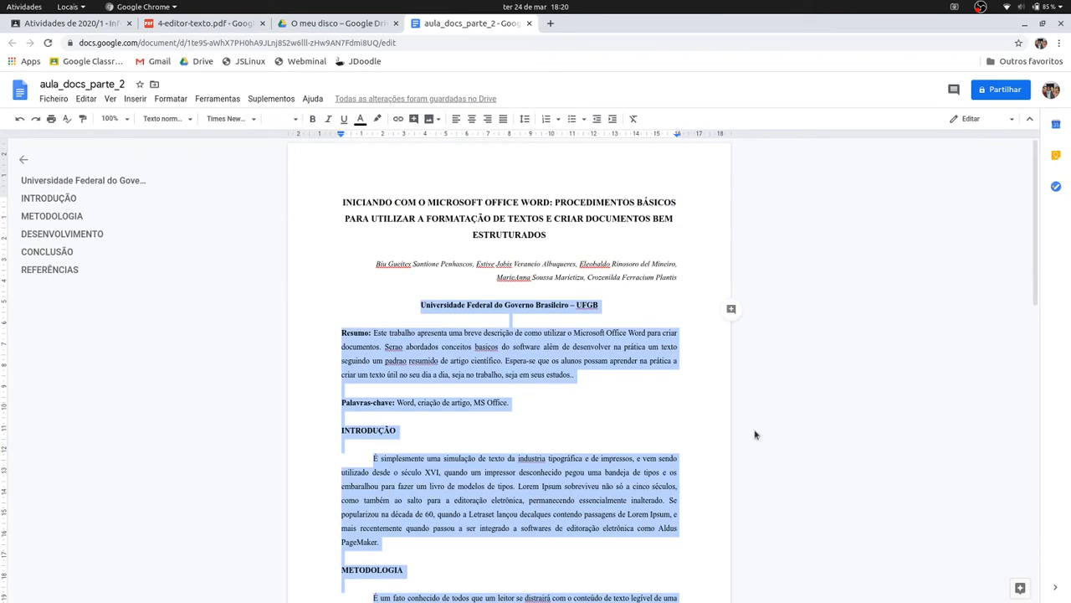
pyautogui.scroll(-10, 448, 383)
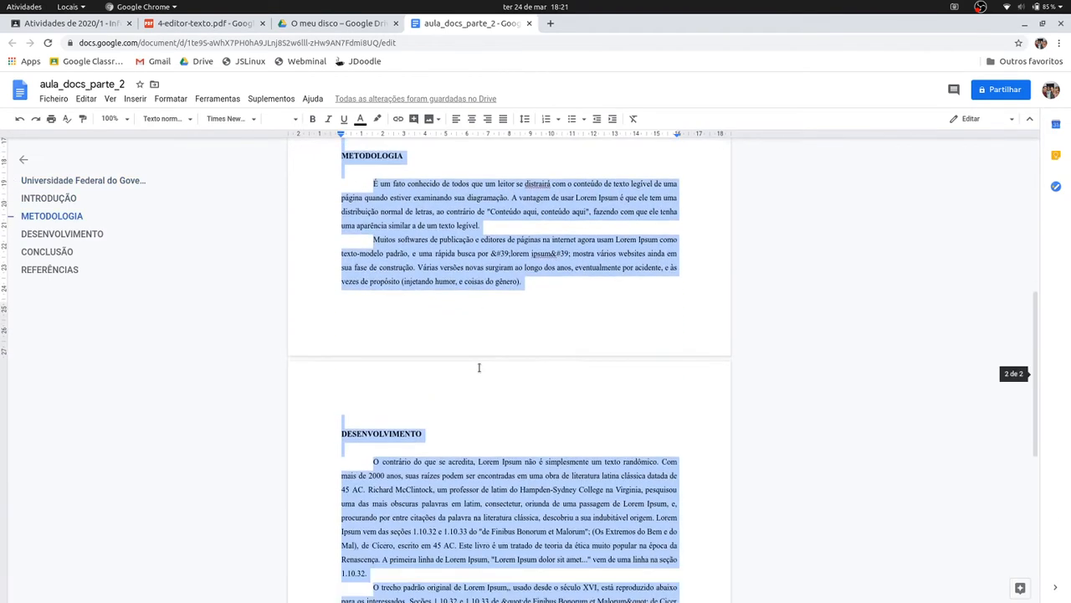
pyautogui.scroll(10, 480, 383)
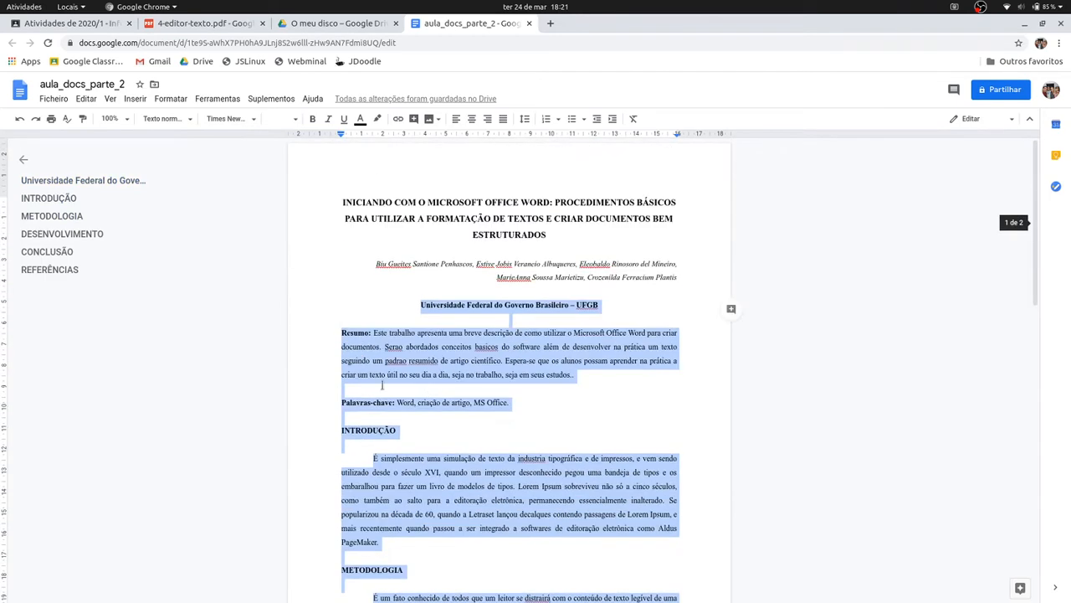
pyautogui.scroll(-3, 582, 340)
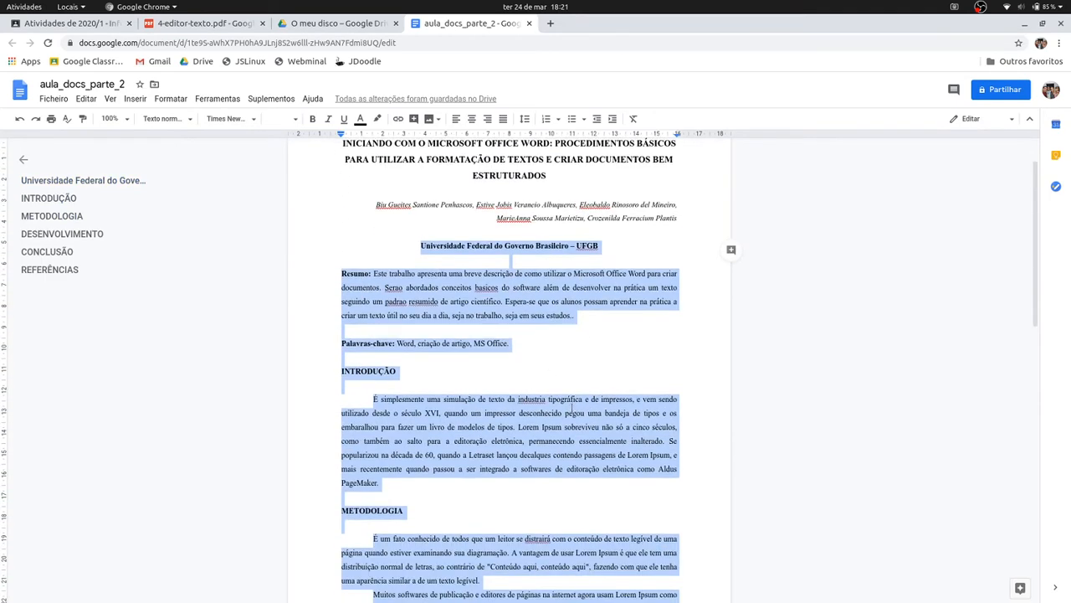
pyautogui.scroll(3, 461, 447)
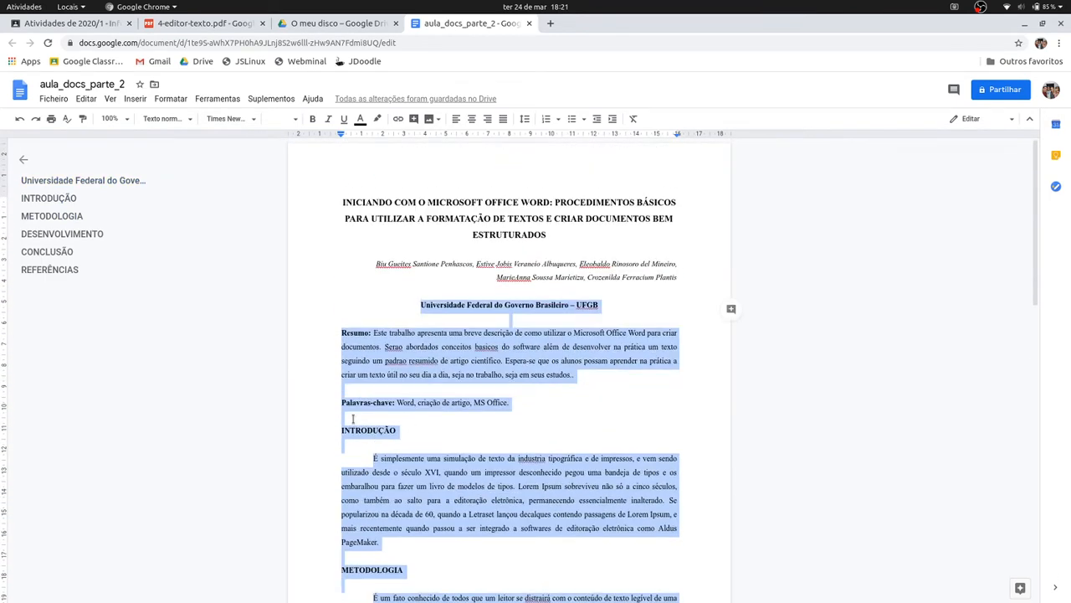
pyautogui.click(295, 119)
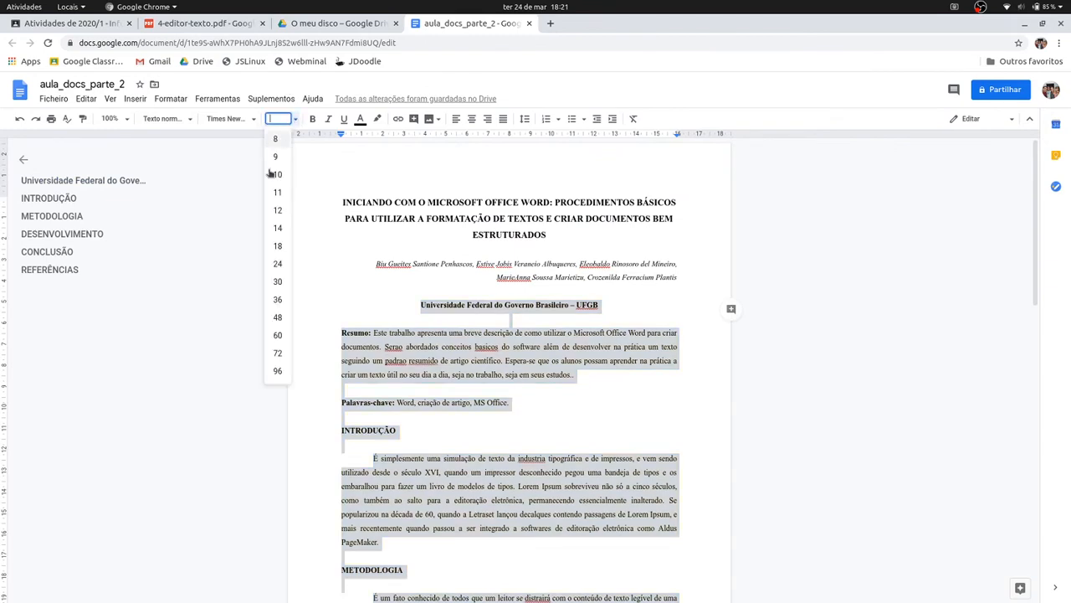
pyautogui.click(277, 195)
pyautogui.click(569, 440)
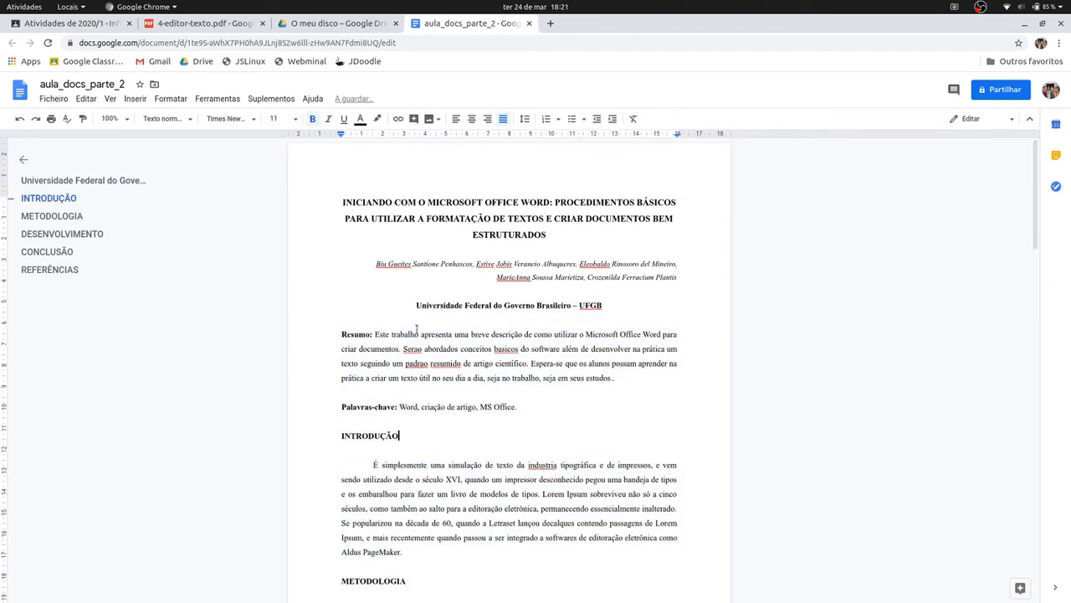
# Review the body text through to the references and check the text colour requirement in the PDF exercise slide
pyautogui.click(528, 320)
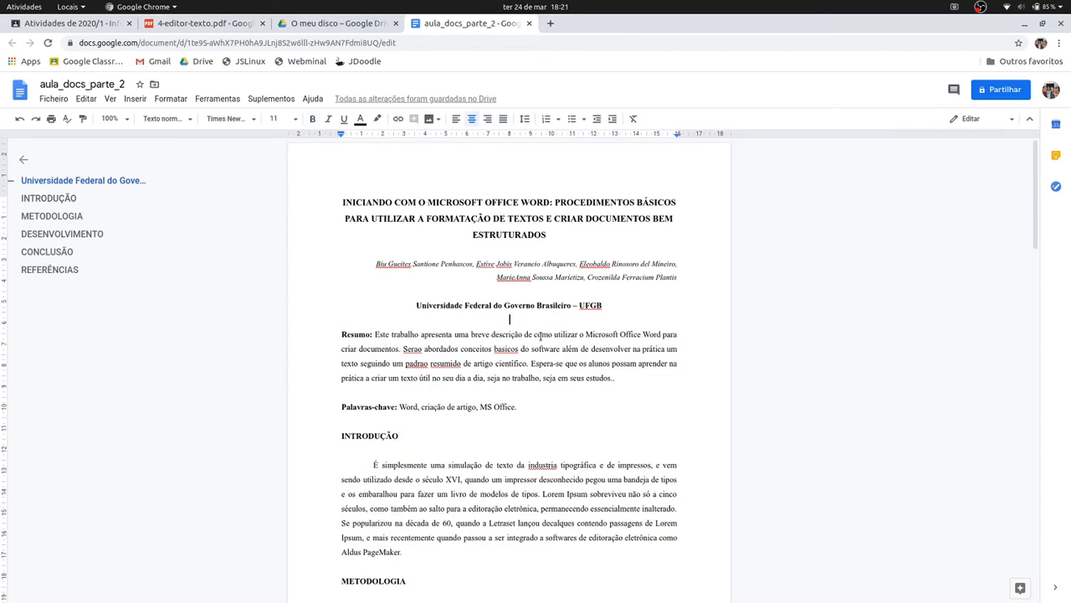
pyautogui.scroll(-1, 540, 336)
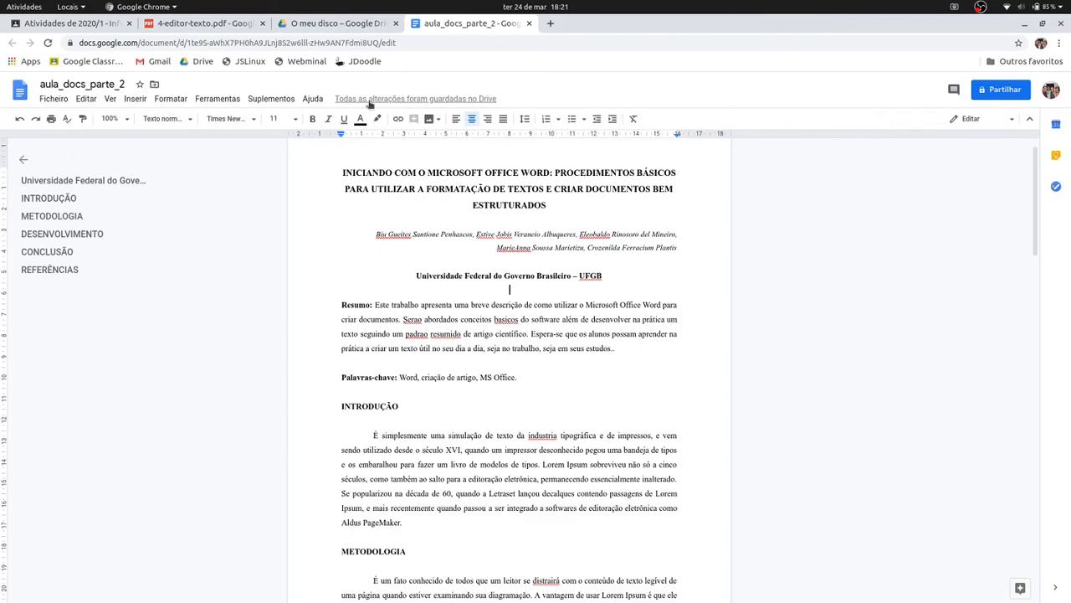
pyautogui.scroll(-10, 531, 364)
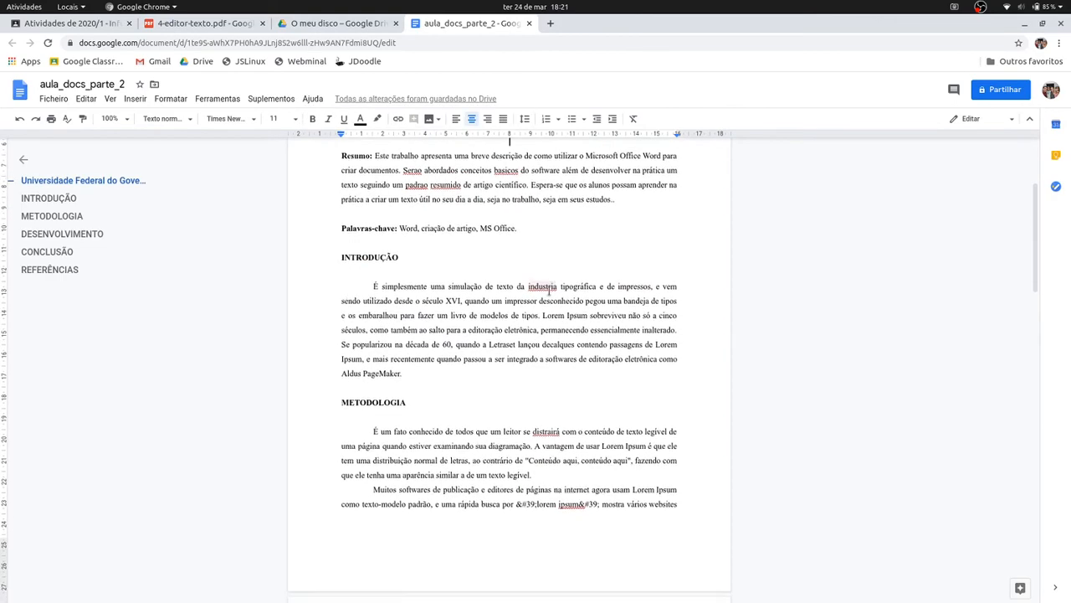
pyautogui.scroll(-8, 530, 363)
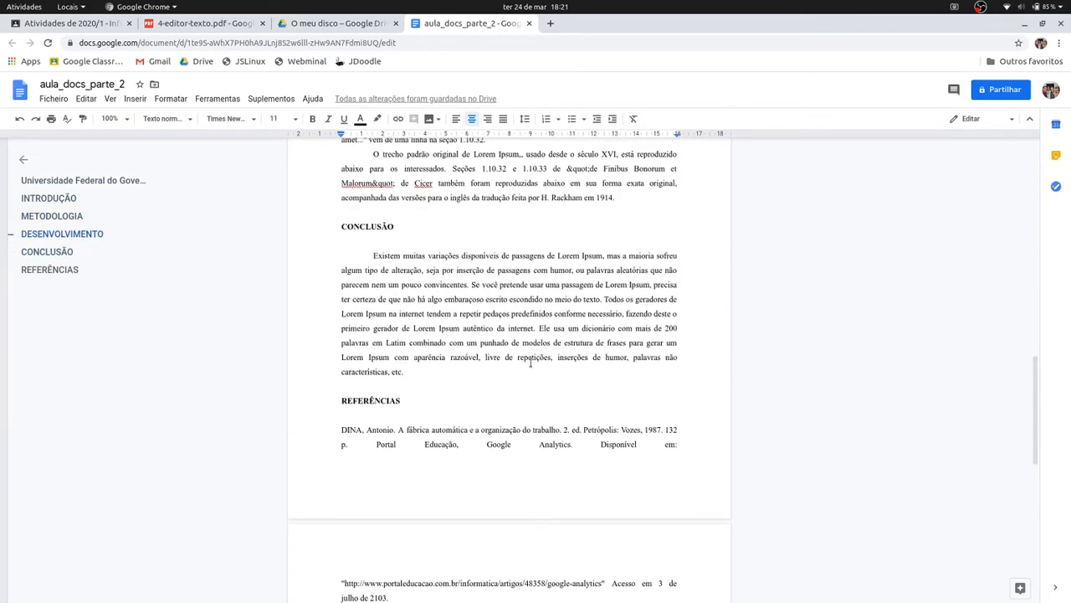
pyautogui.scroll(18, 383, 374)
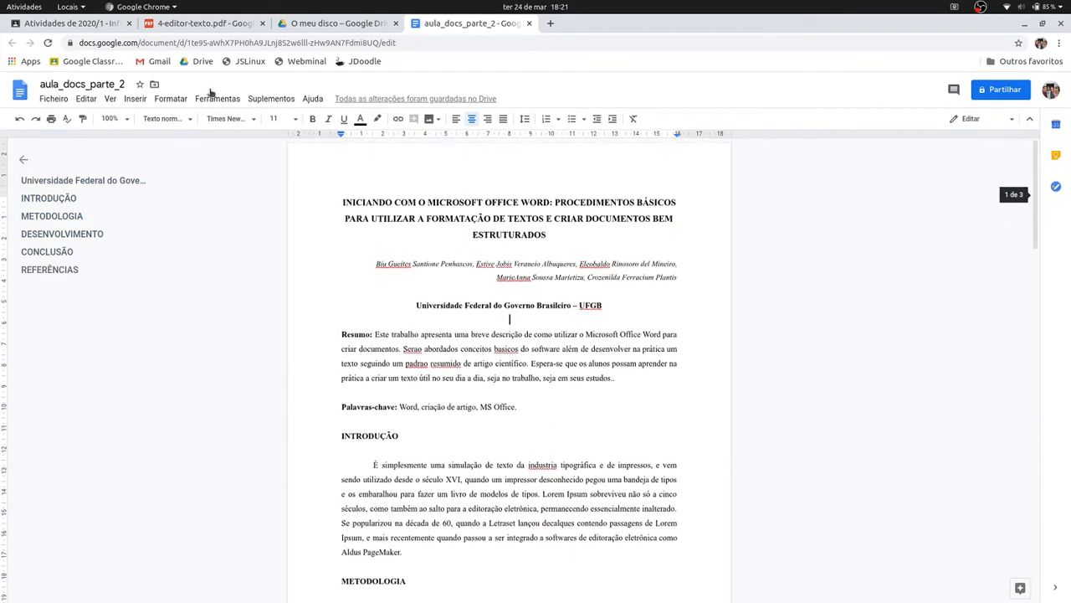
pyautogui.click(168, 22)
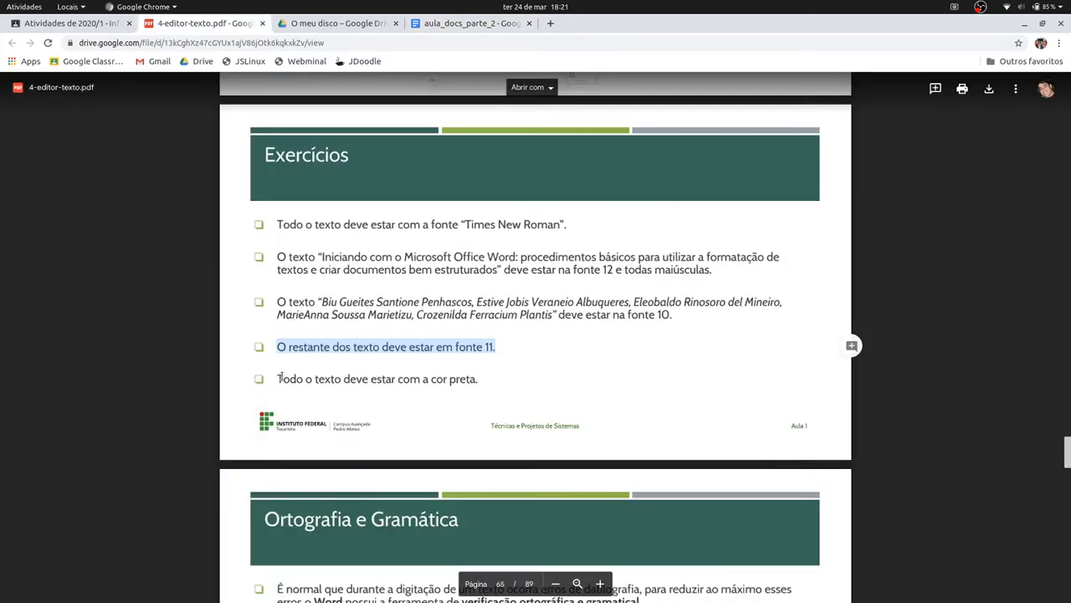
pyautogui.moveTo(279, 378); pyautogui.dragTo(479, 380)
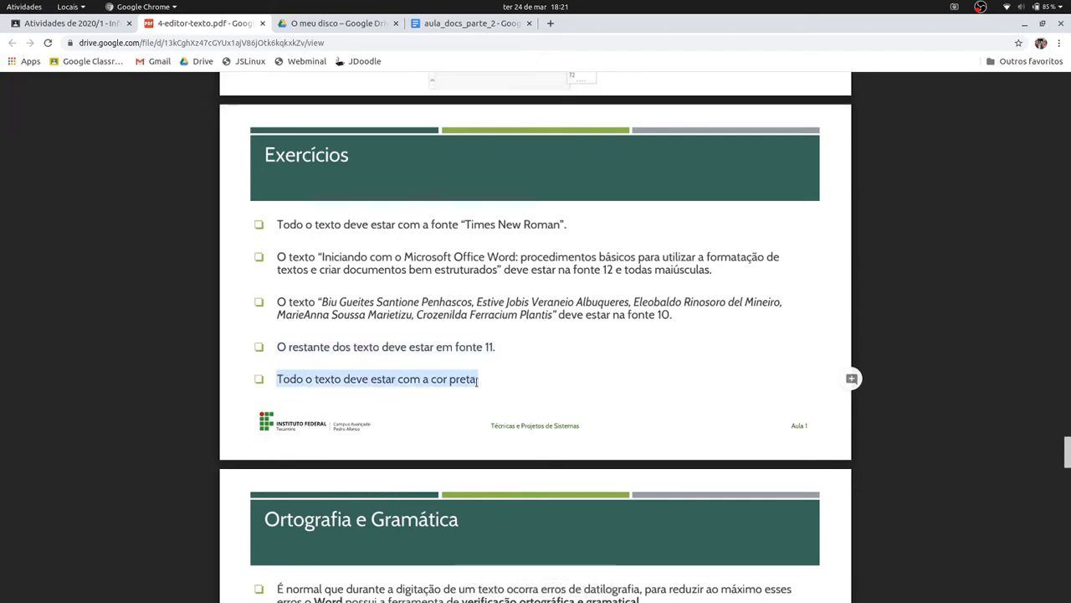
# Select the entire document, set its text colour to black (preto), and look it over
pyautogui.click(459, 22)
pyautogui.scroll(-5, 457, 349)
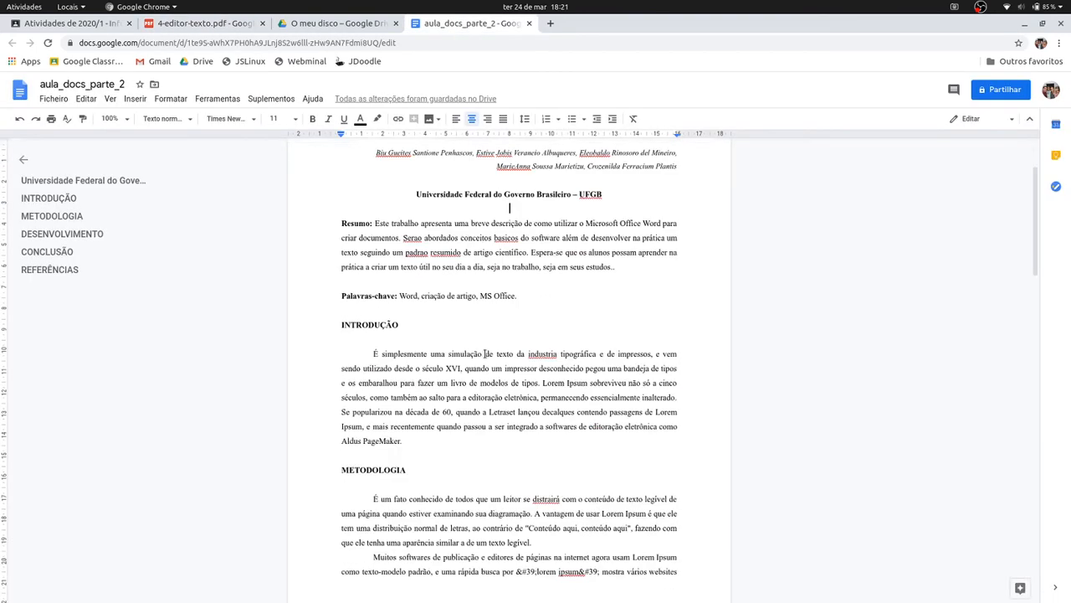
pyautogui.scroll(2, 483, 349)
pyautogui.scroll(3, 473, 358)
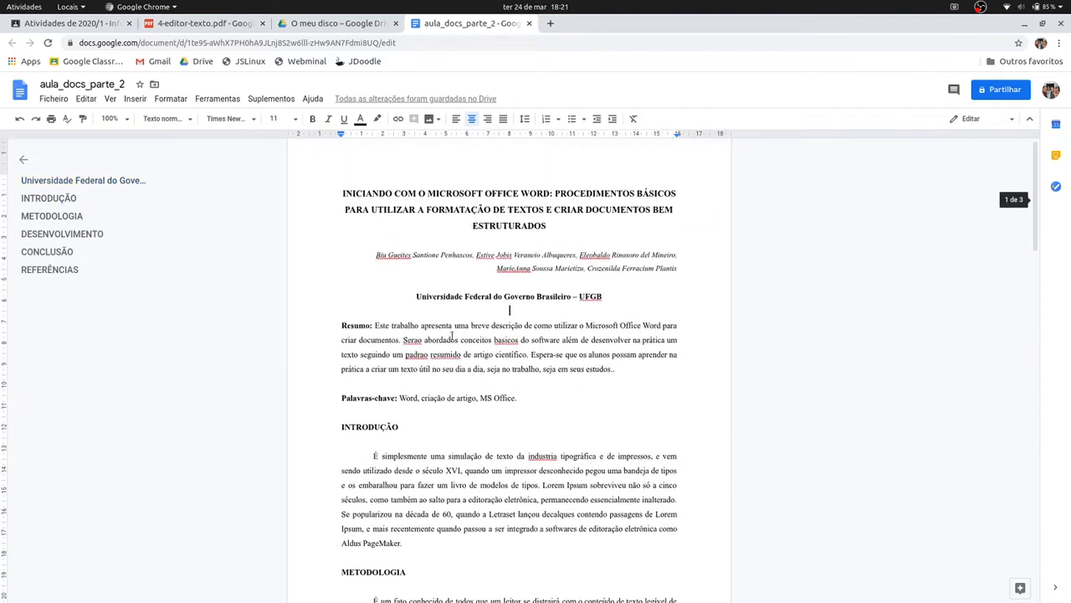
pyautogui.click(336, 197)
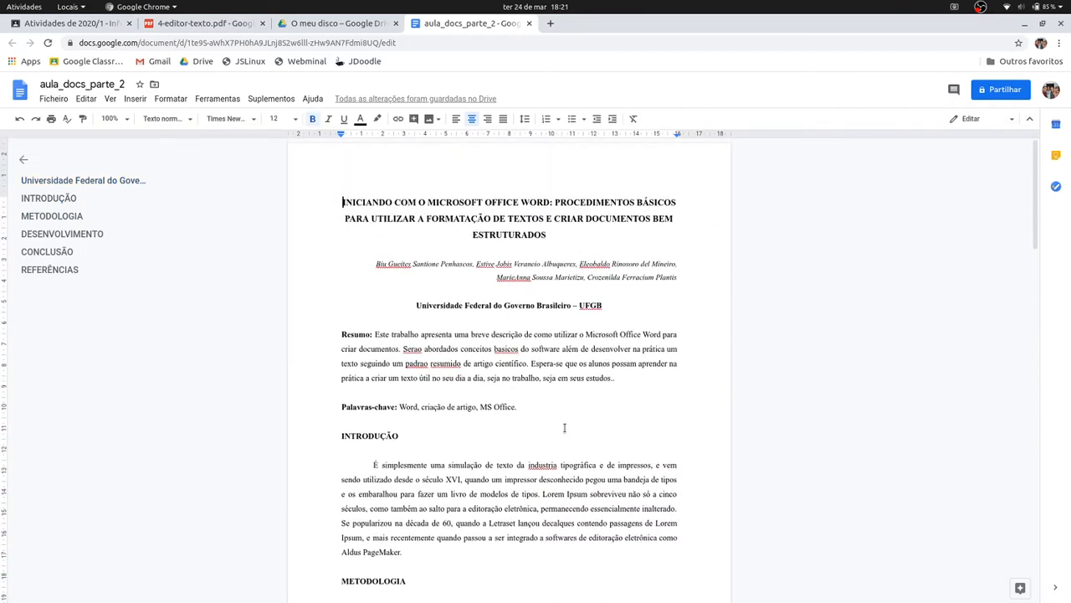
pyautogui.hotkey('ctrl', 'a')
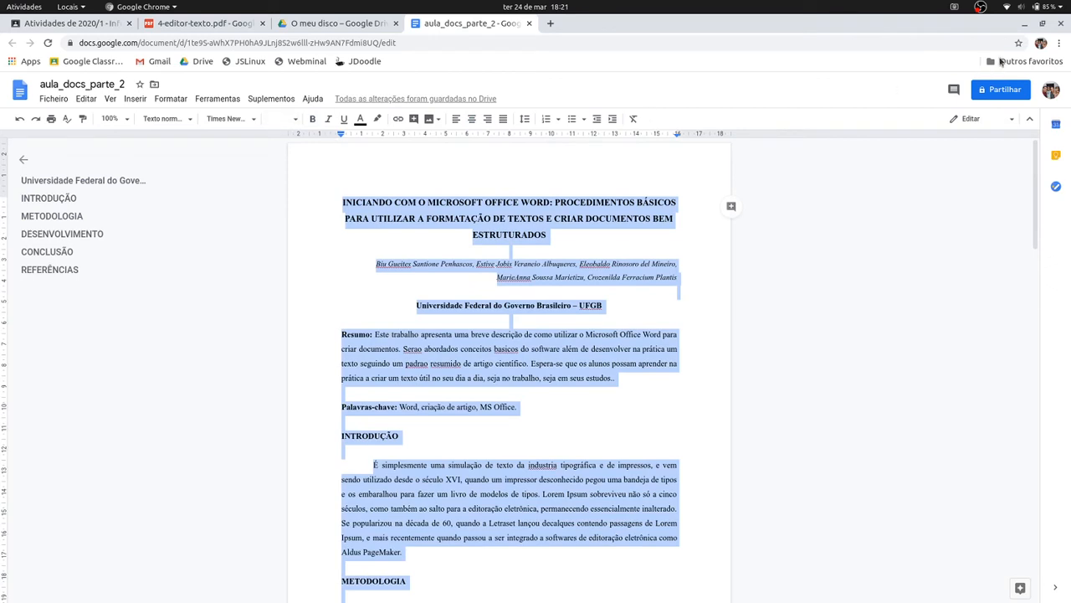
pyautogui.click(360, 119)
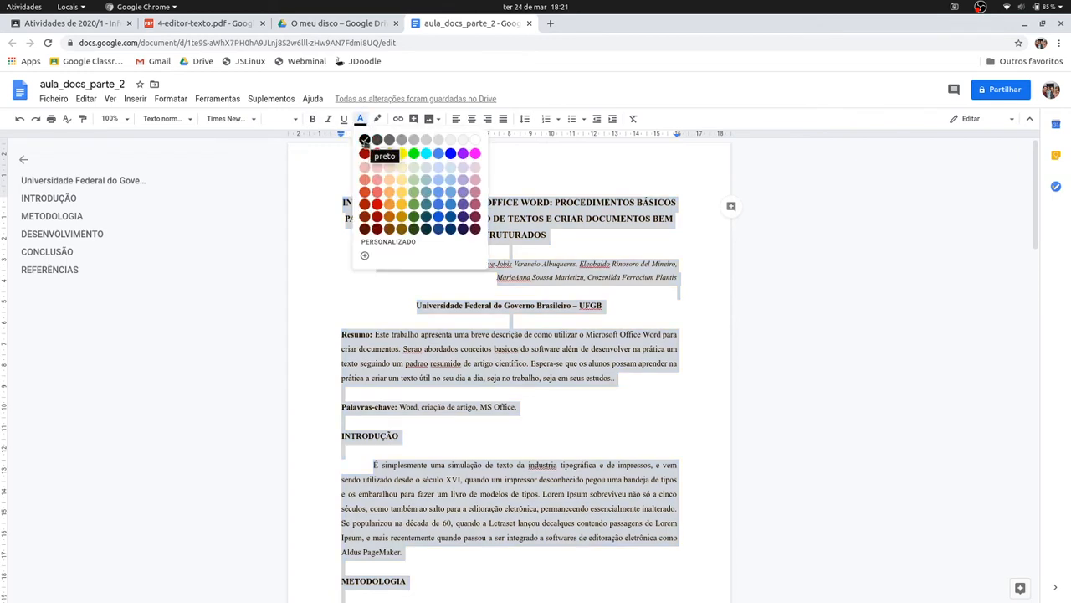
pyautogui.click(364, 140)
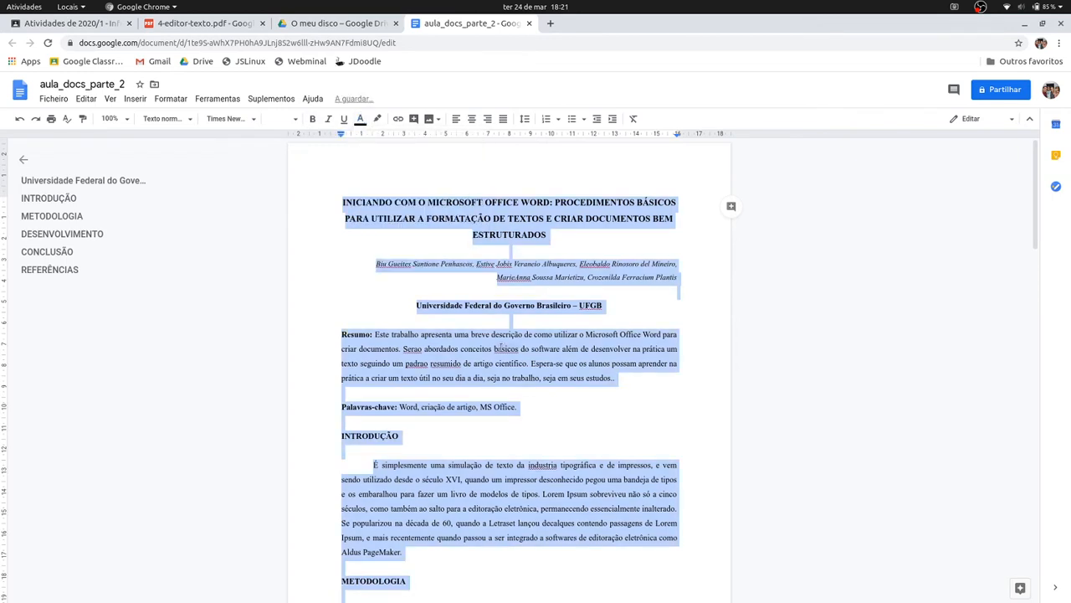
pyautogui.scroll(-15, 480, 366)
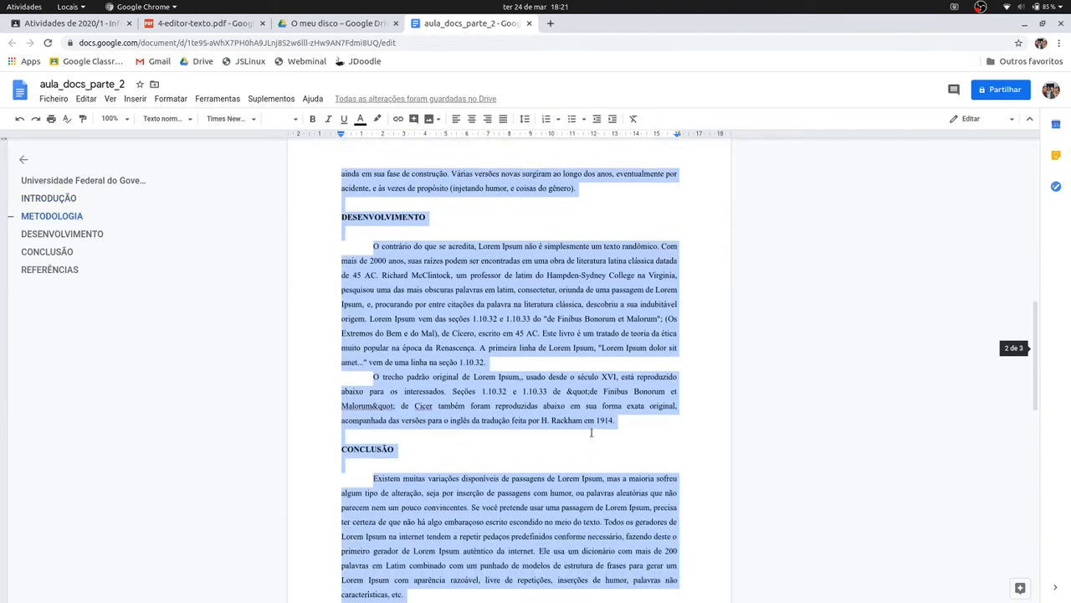
pyautogui.scroll(-3, 591, 431)
pyautogui.scroll(4, 502, 454)
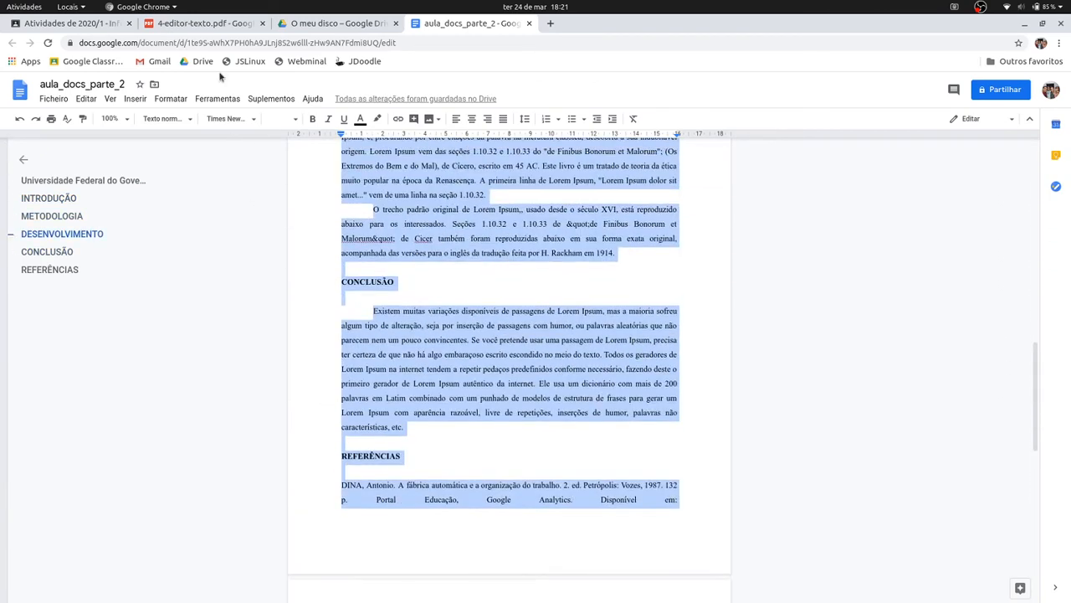
# Recheck the exercise list in the PDF and move on to its Ortografia e Gramática slide
pyautogui.click(205, 23)
pyautogui.scroll(-3, 481, 382)
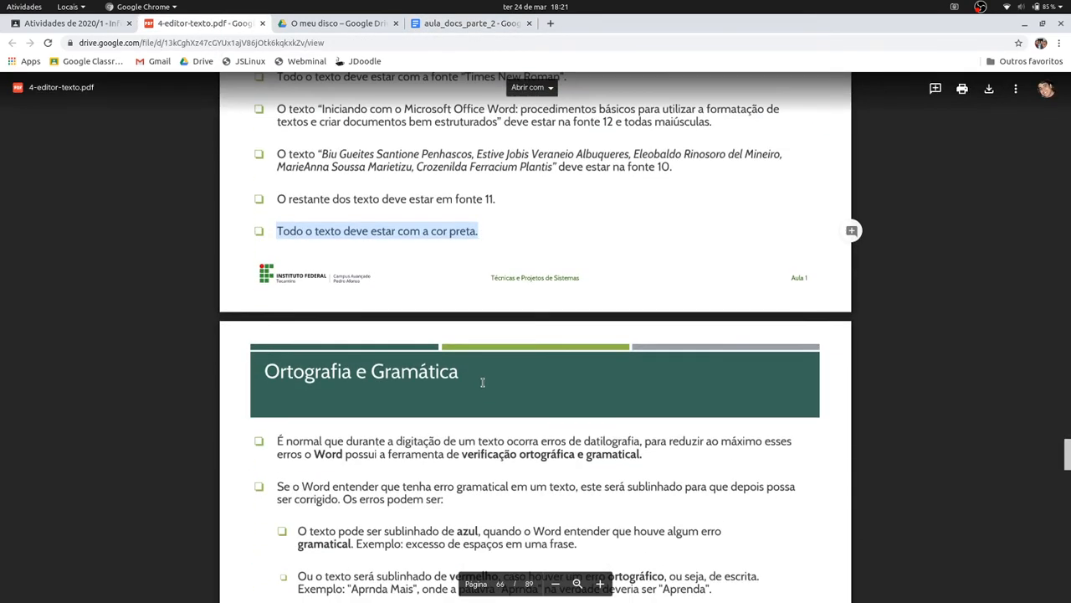
pyautogui.scroll(2, 481, 383)
pyautogui.scroll(3, 483, 382)
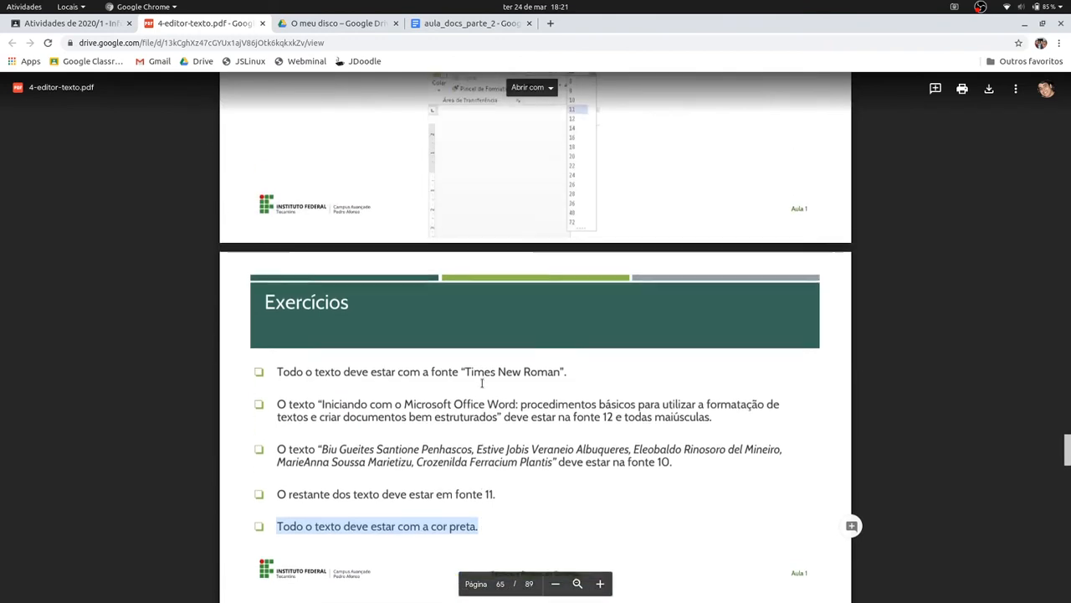
pyautogui.scroll(-2, 535, 397)
pyautogui.scroll(2, 535, 397)
pyautogui.scroll(-5, 542, 350)
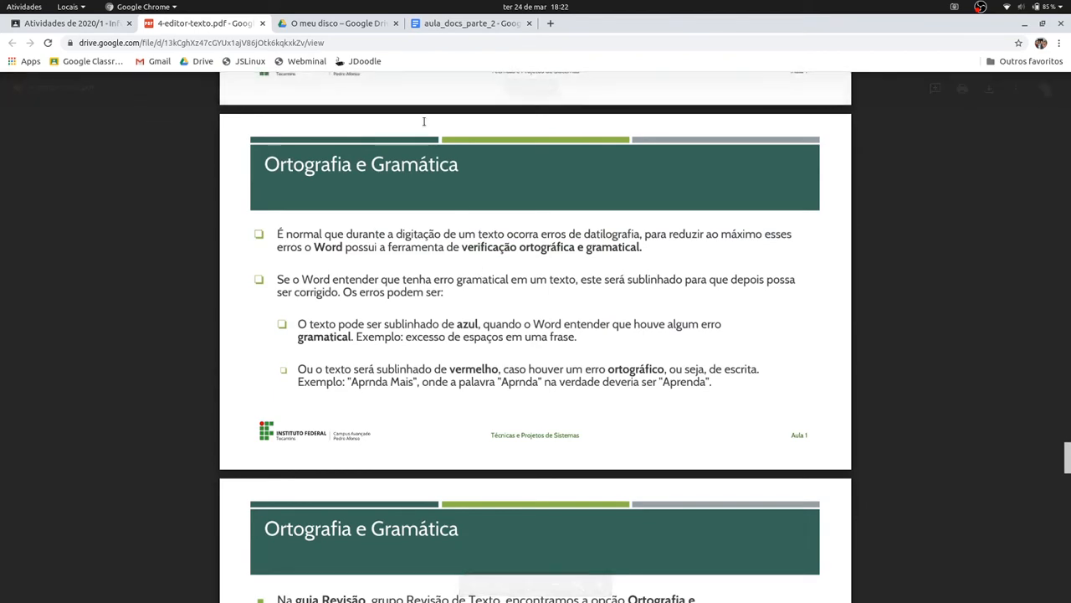
# Return to the document, deselect the text and look through the article from the title to the DESENVOLVIMENTO section
pyautogui.click(469, 23)
pyautogui.click(530, 353)
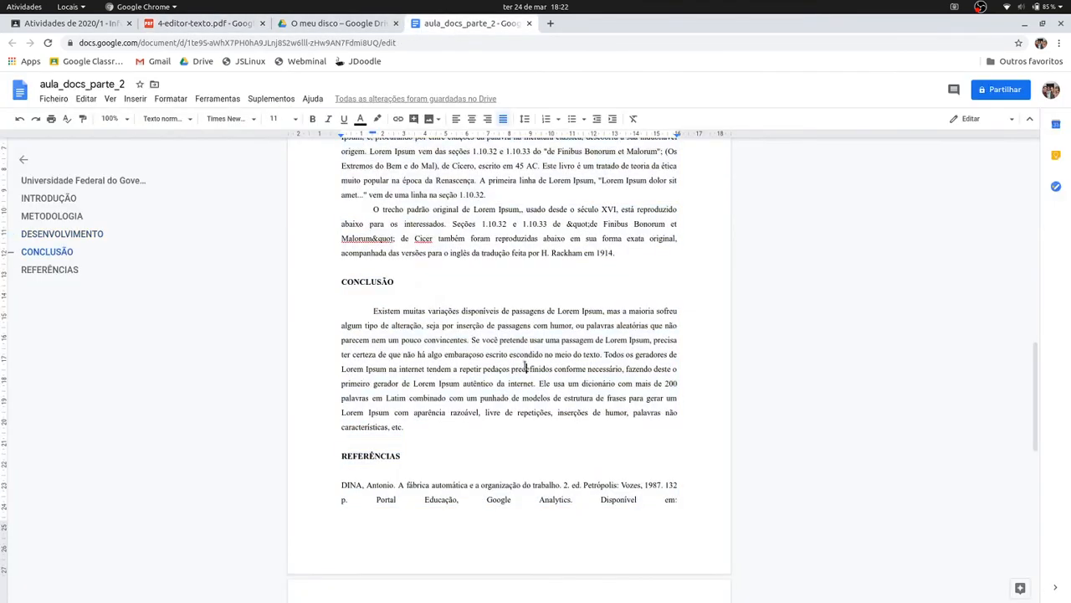
pyautogui.scroll(15, 527, 360)
pyautogui.scroll(3, 525, 366)
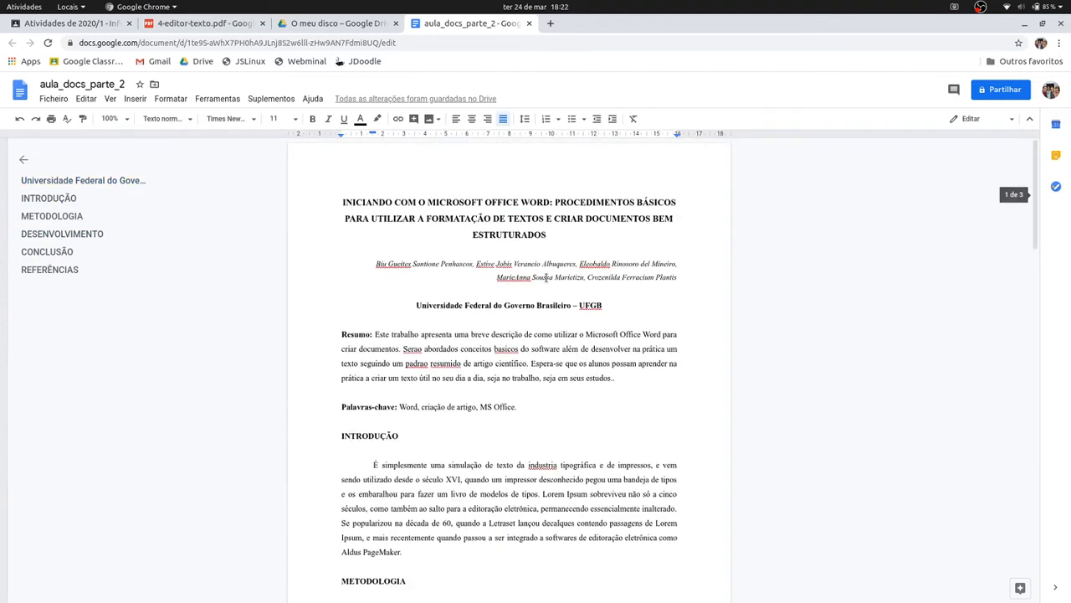
pyautogui.click(369, 271)
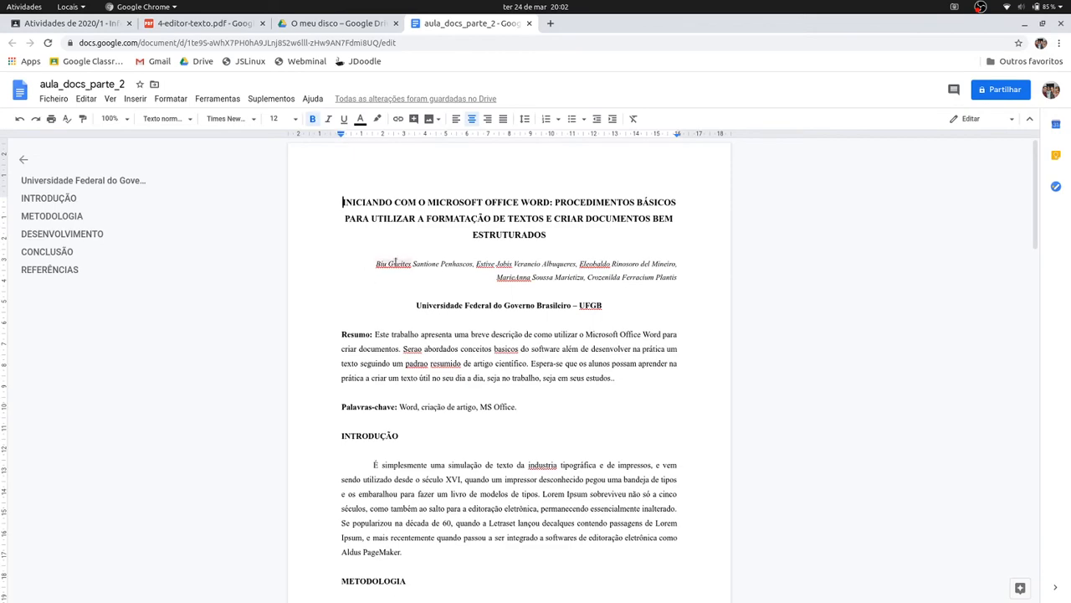
pyautogui.scroll(-8, 559, 335)
pyautogui.scroll(-8, 561, 361)
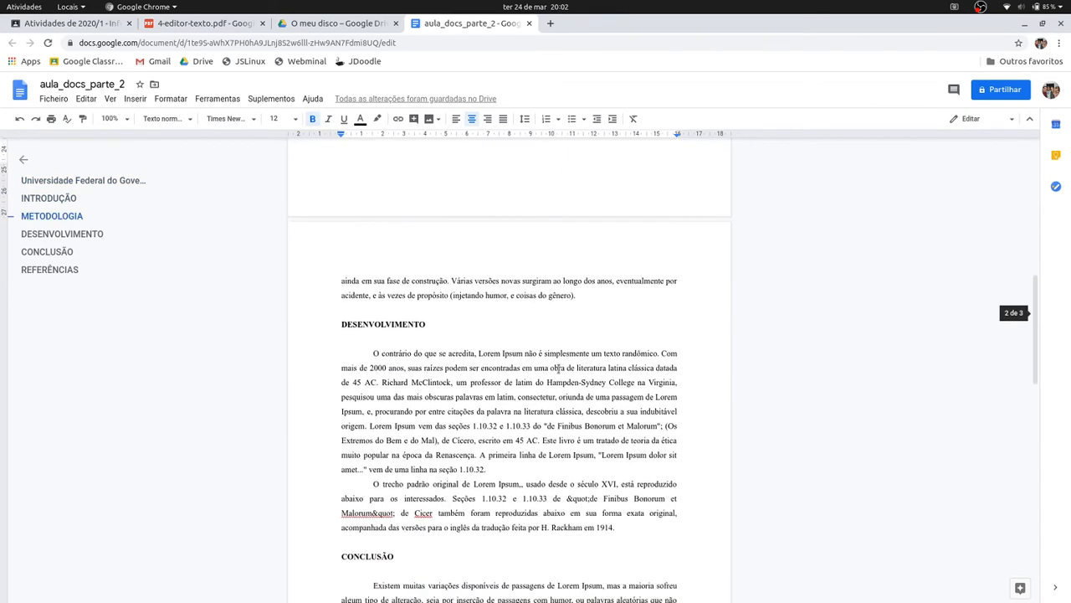
# Start the spelling and grammar check from the beginning of the article title
pyautogui.scroll(20, 561, 353)
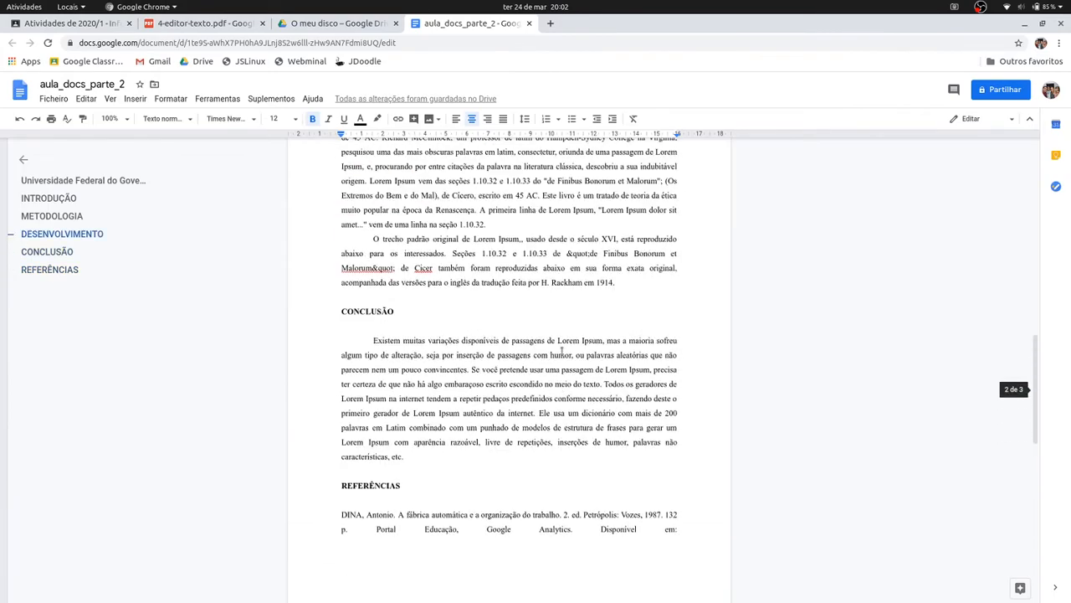
pyautogui.scroll(1, 562, 353)
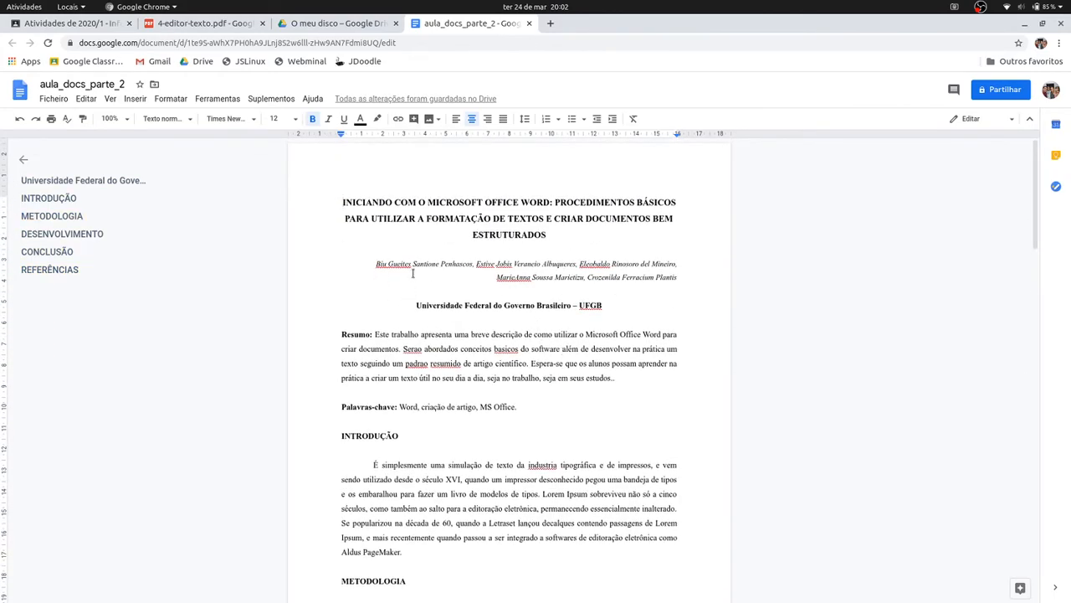
pyautogui.moveTo(374, 263); pyautogui.dragTo(409, 261)
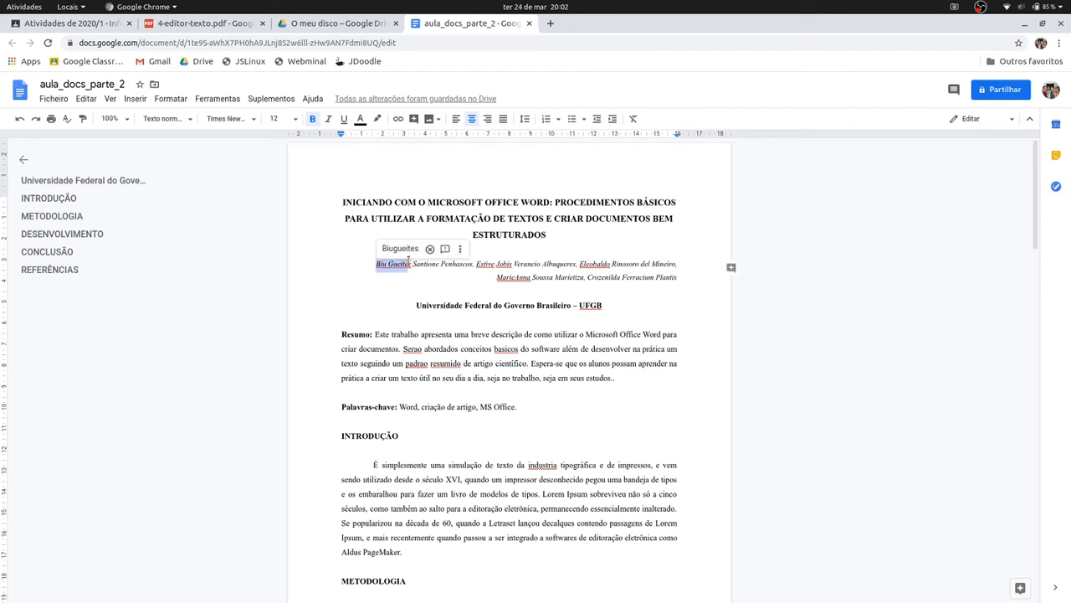
pyautogui.click(409, 262)
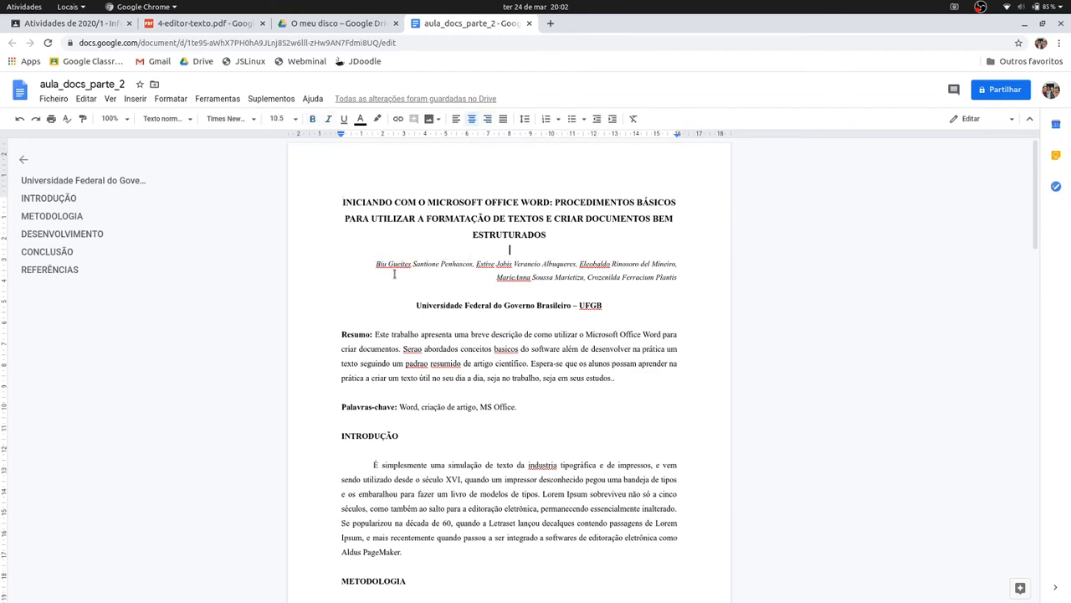
pyautogui.click(341, 203)
pyautogui.click(219, 100)
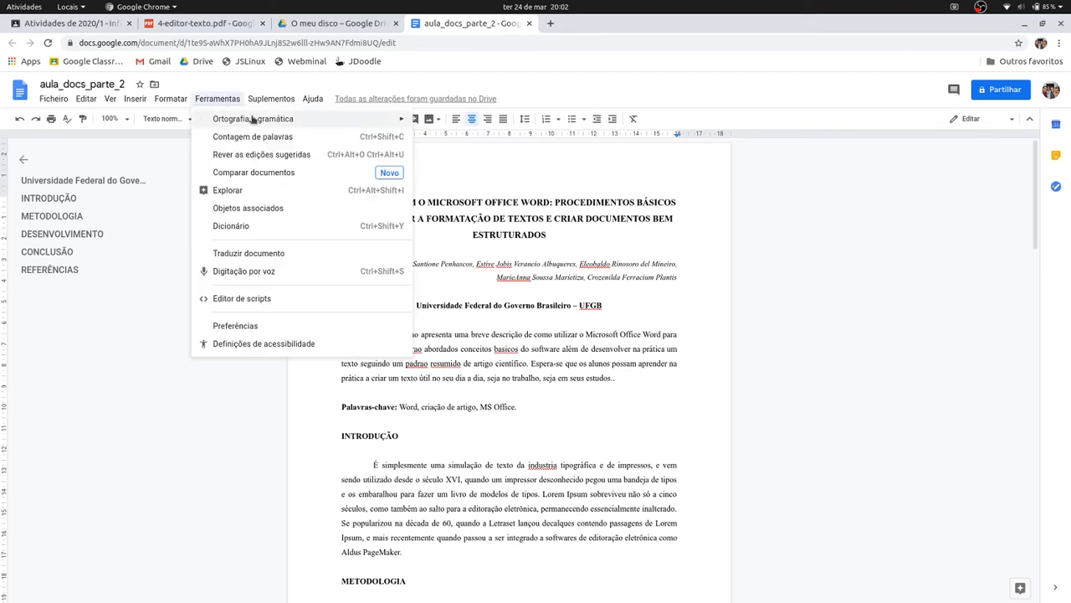
pyautogui.moveTo(264, 124)
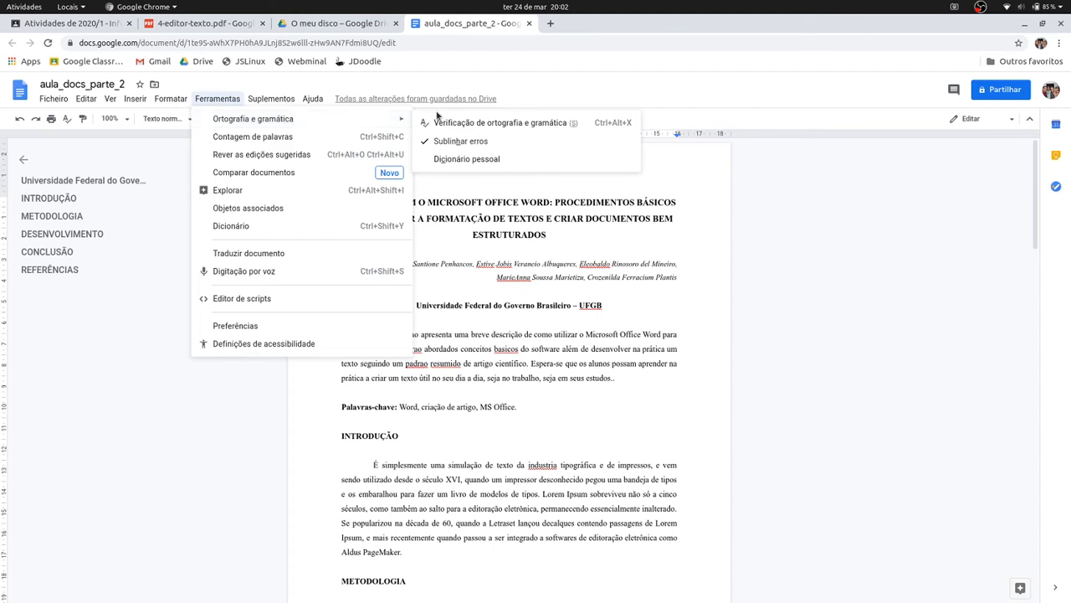
pyautogui.click(552, 124)
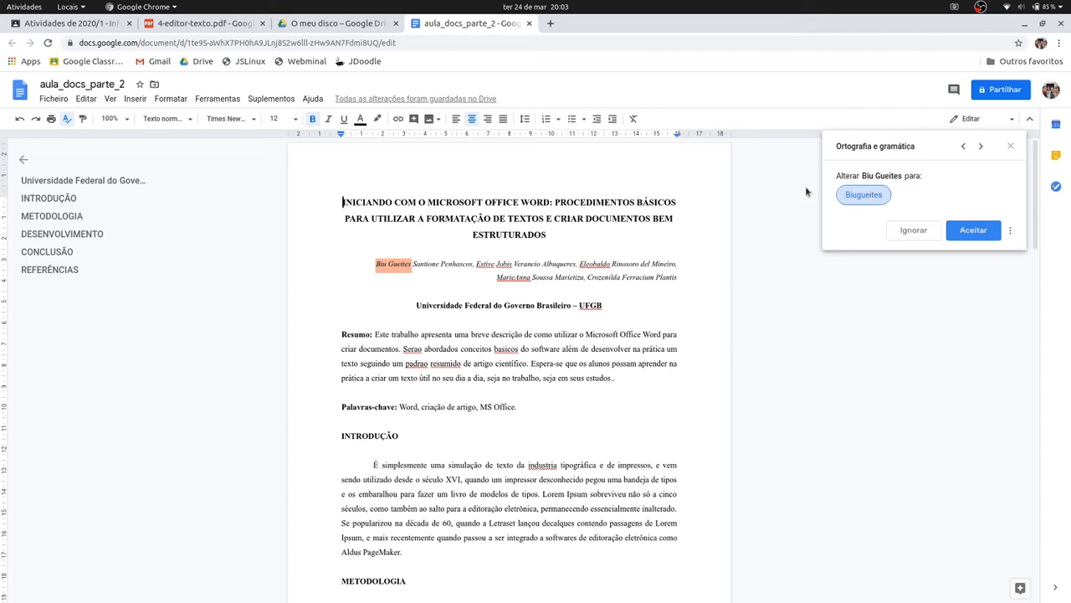
# Look over the flagged author names and ignore the spelling suggestion for the first author's name
pyautogui.doubleClick(605, 276)
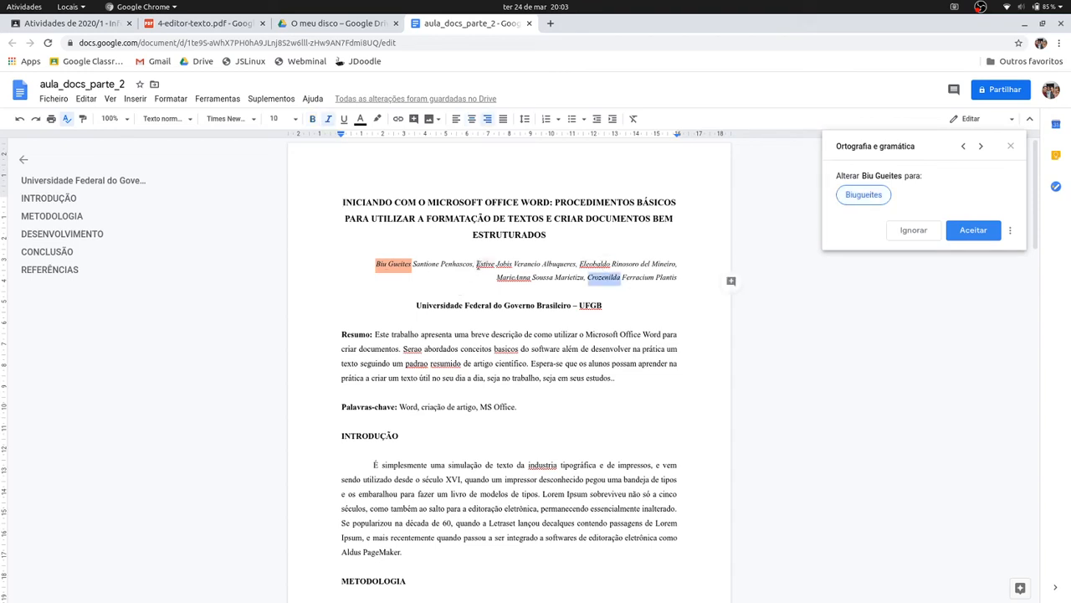
pyautogui.click(378, 266)
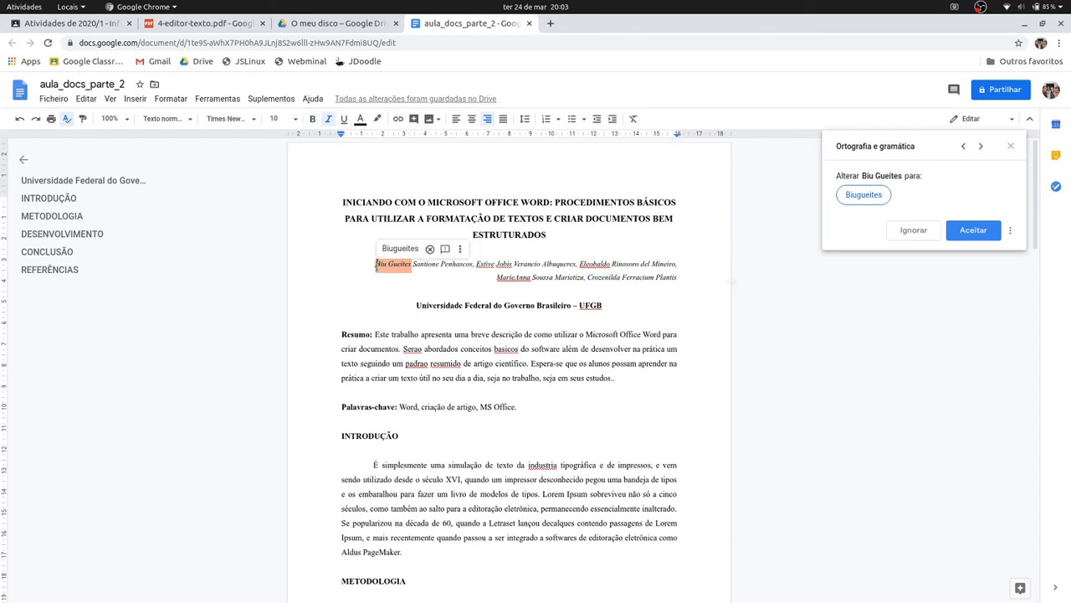
pyautogui.click(428, 218)
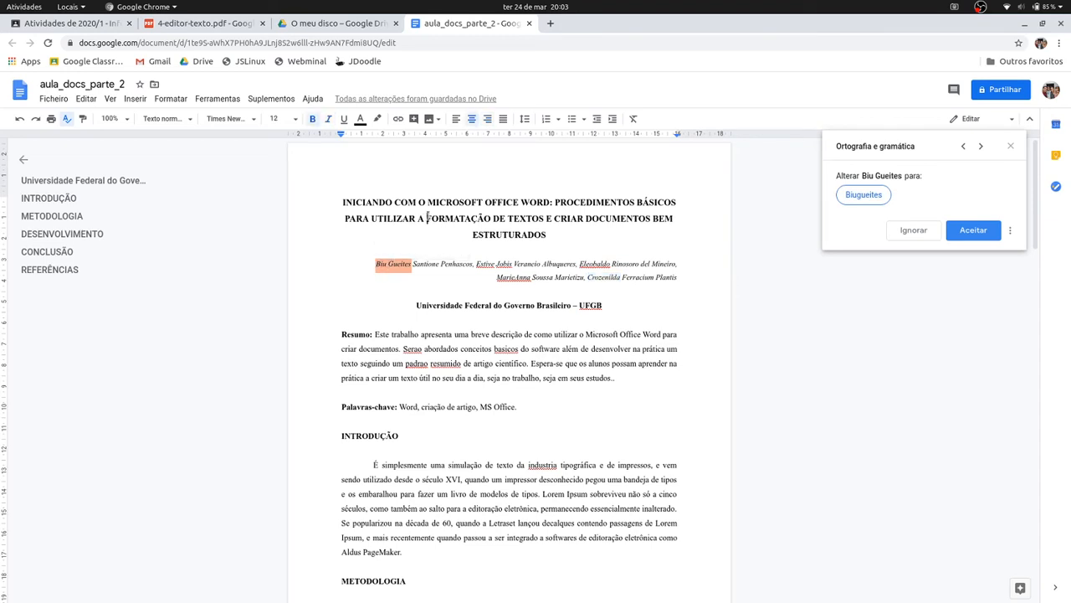
pyautogui.click(524, 248)
pyautogui.click(913, 235)
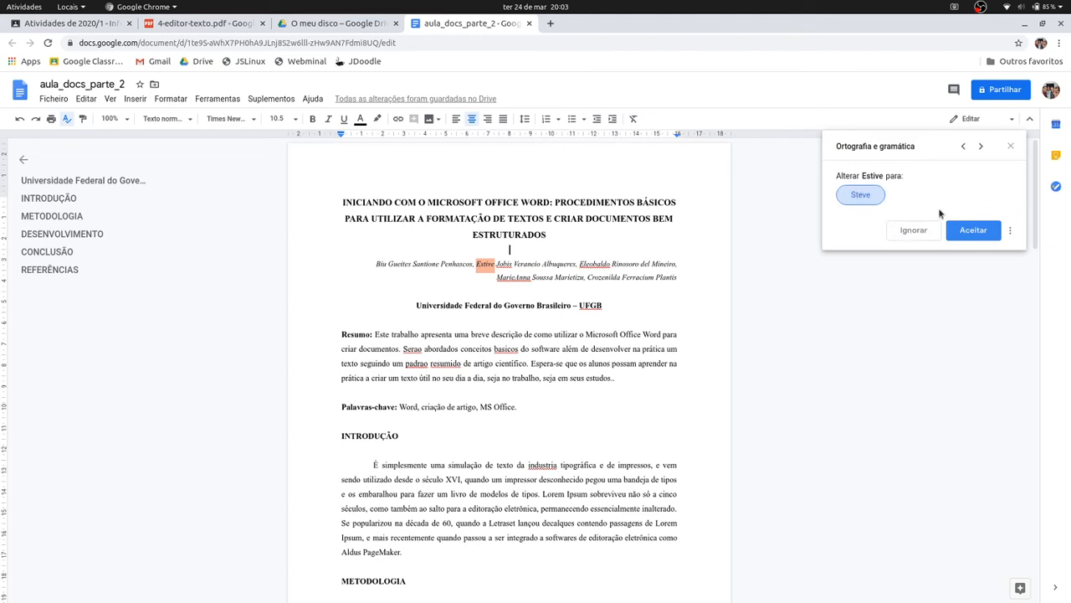
# Accept both suggested corrections to the second author's name and ignore the suggestions for the remaining flagged author names
pyautogui.click(973, 231)
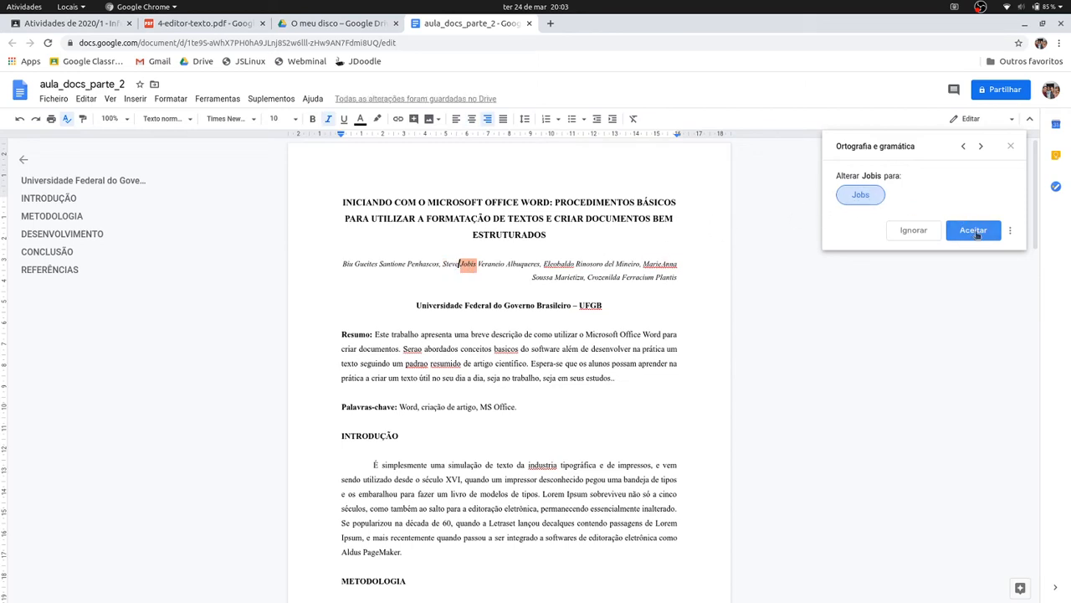
pyautogui.click(976, 234)
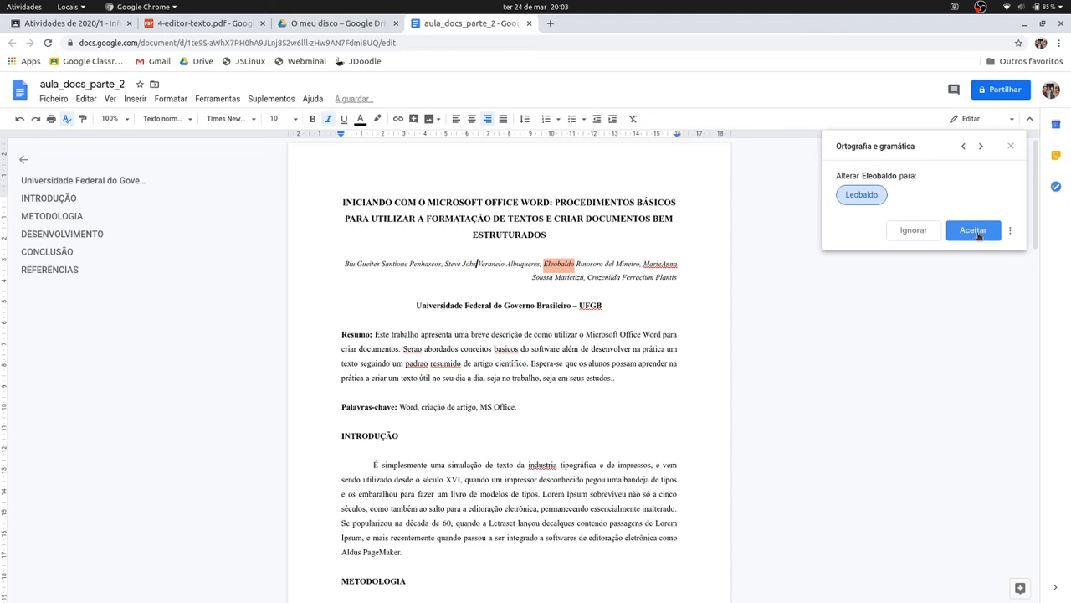
pyautogui.click(908, 235)
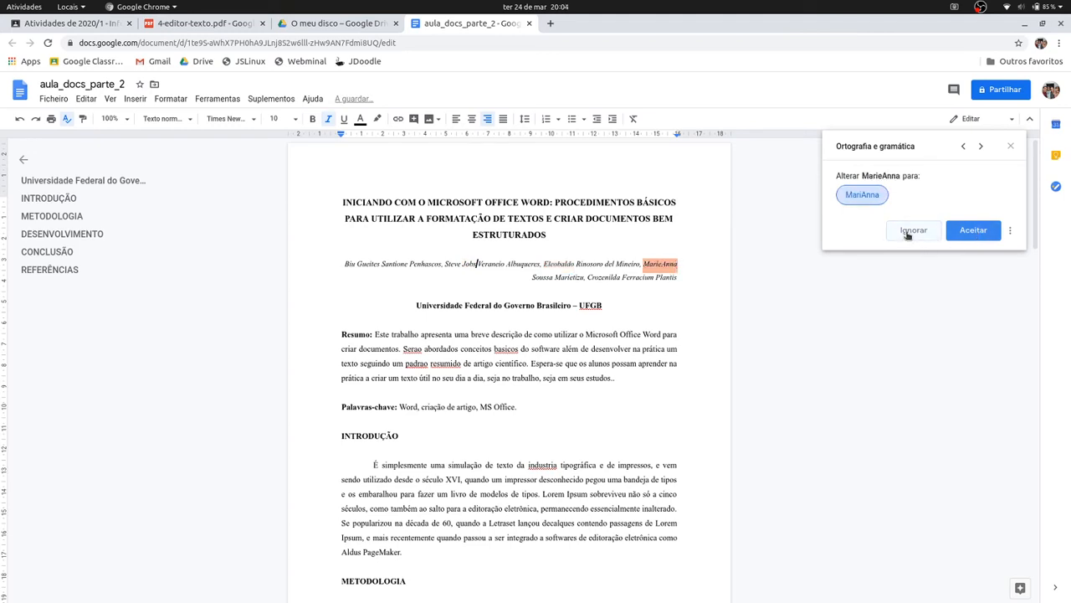
pyautogui.click(909, 235)
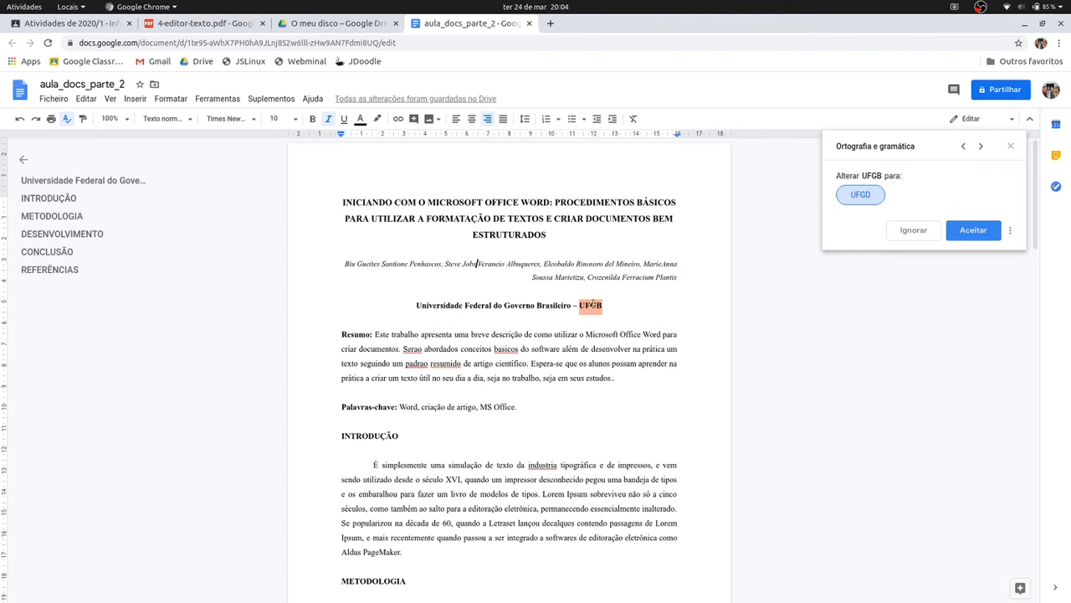
# Check the acronym UFGB against the university name and ignore the suggestion to change it to UFGD
pyautogui.moveTo(418, 305); pyautogui.dragTo(574, 306)
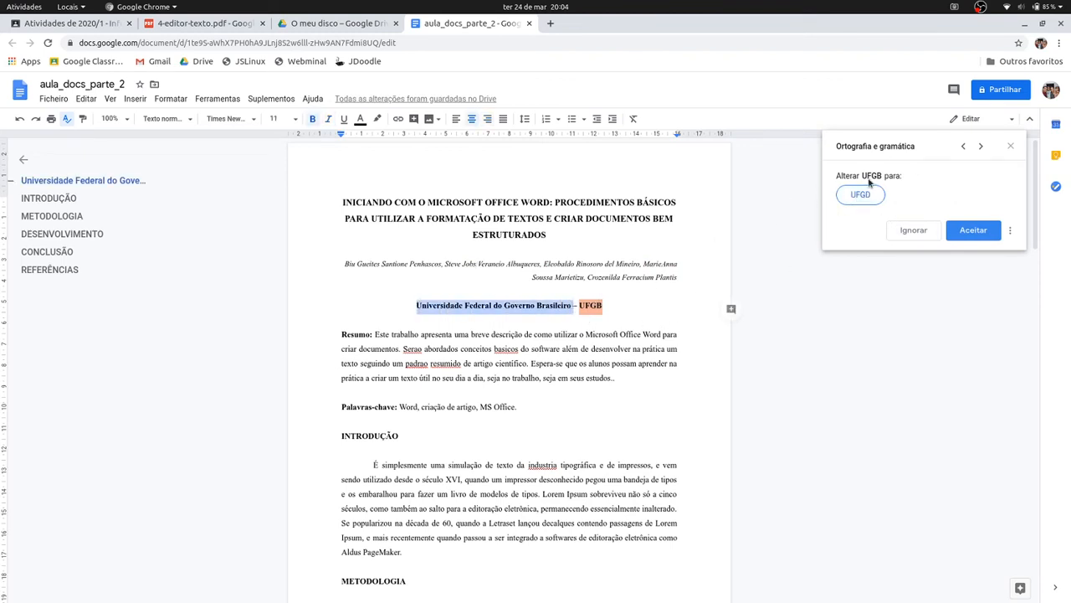
pyautogui.click(603, 305)
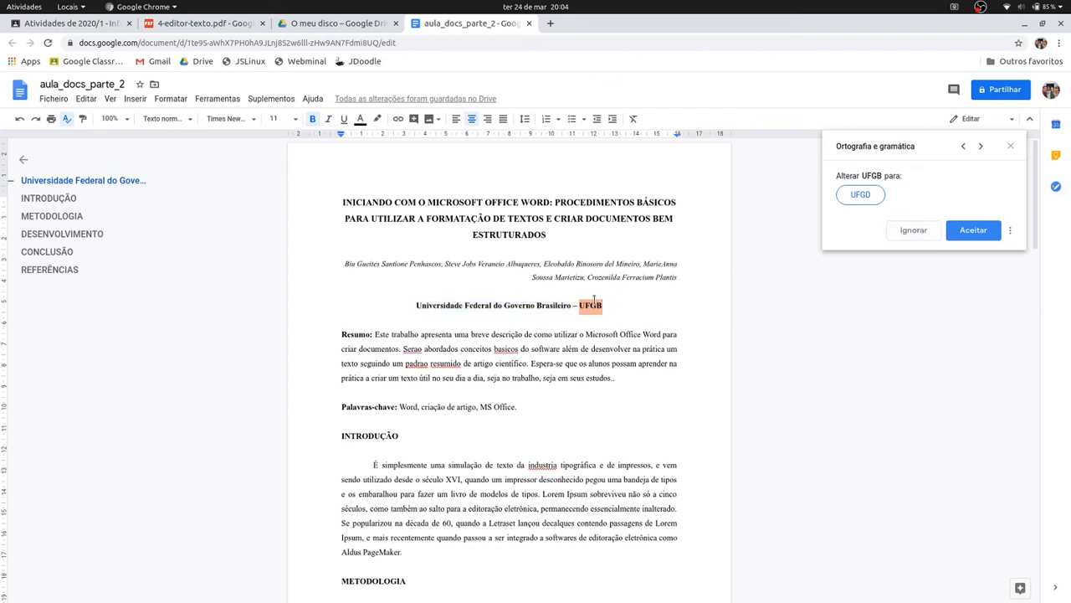
pyautogui.click(903, 236)
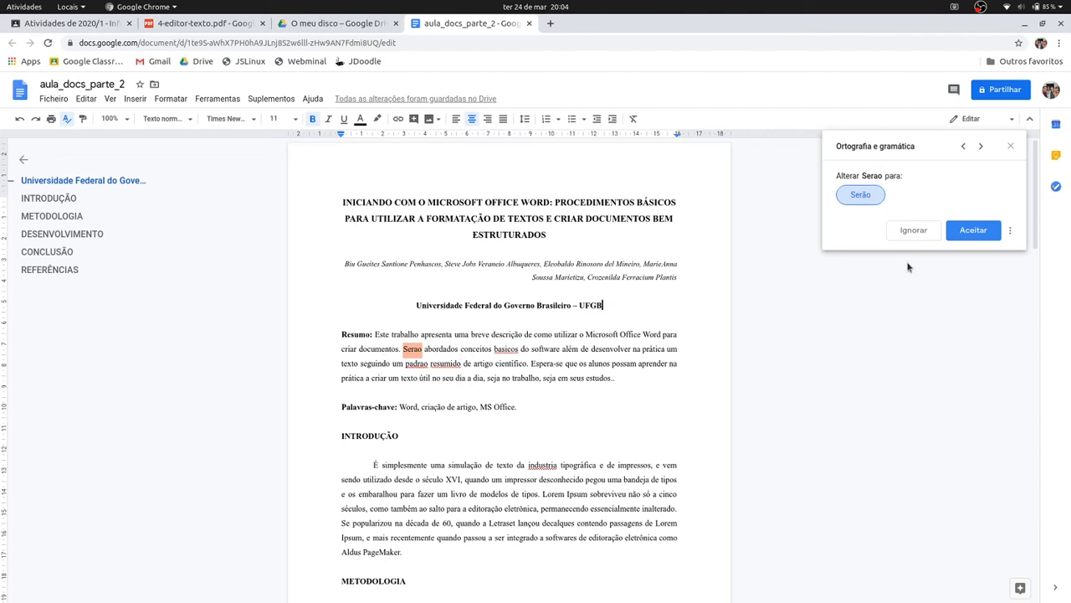
# Accept the correction "Serão" in the Resumo paragraph and accept all corrections of "basicos" to "básicos"
pyautogui.click(976, 233)
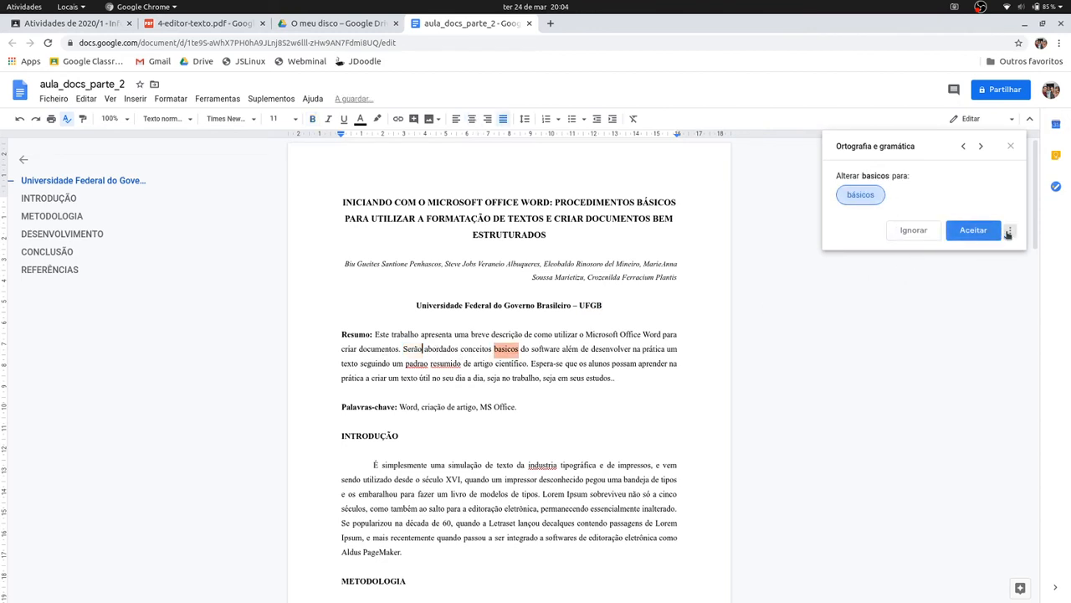
pyautogui.click(1010, 229)
pyautogui.click(1011, 230)
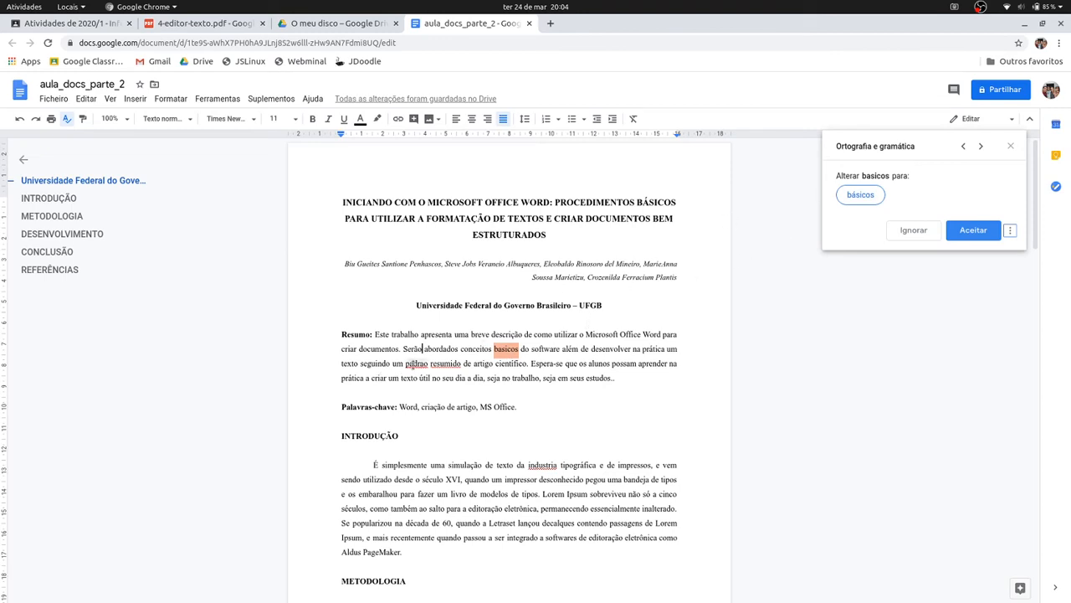
pyautogui.click(1010, 231)
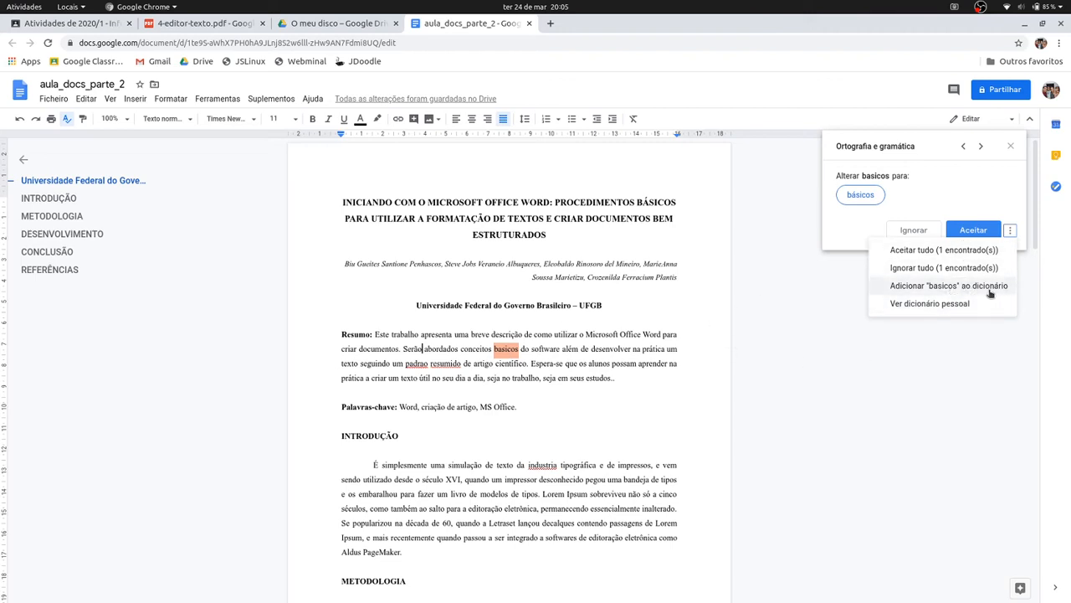
pyautogui.click(970, 208)
pyautogui.click(1011, 231)
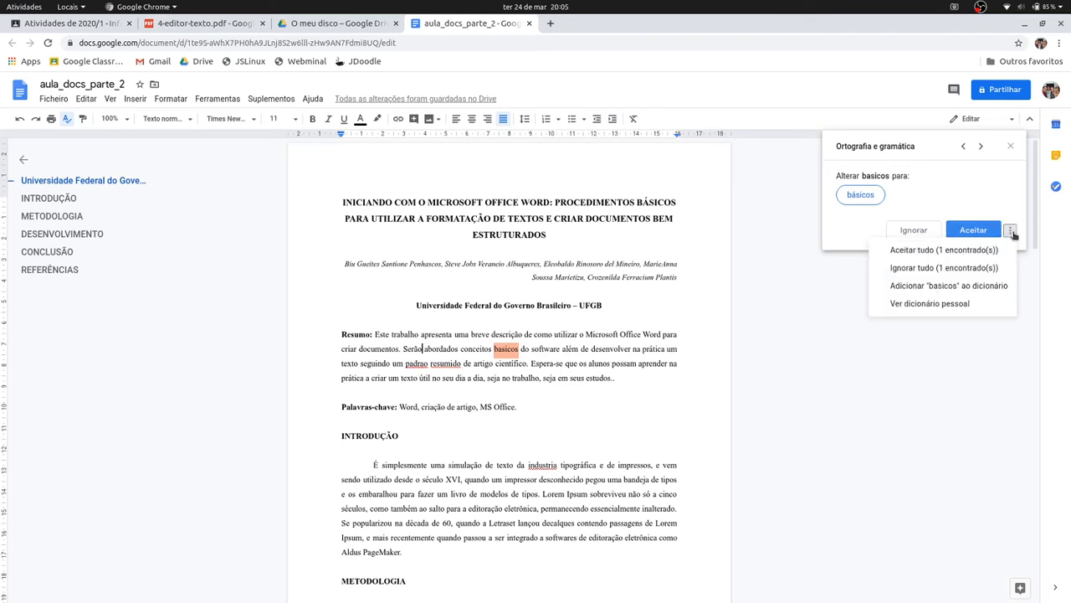
pyautogui.click(940, 250)
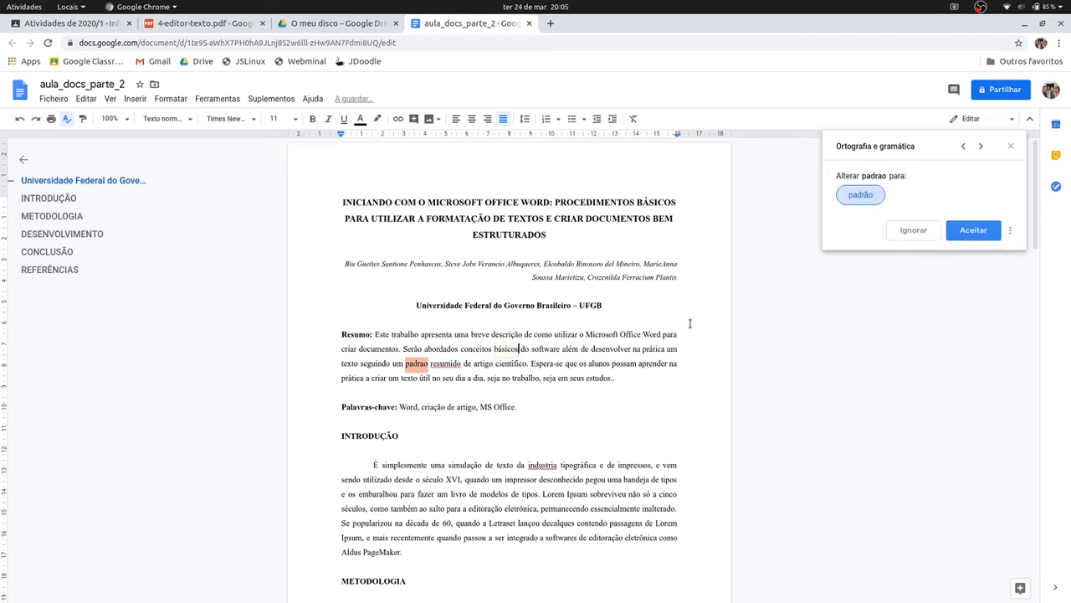
# Accept the correction "padrão" in the Resumo and ignore the suggestion to replace "resumido" with "resumo"
pyautogui.click(1010, 230)
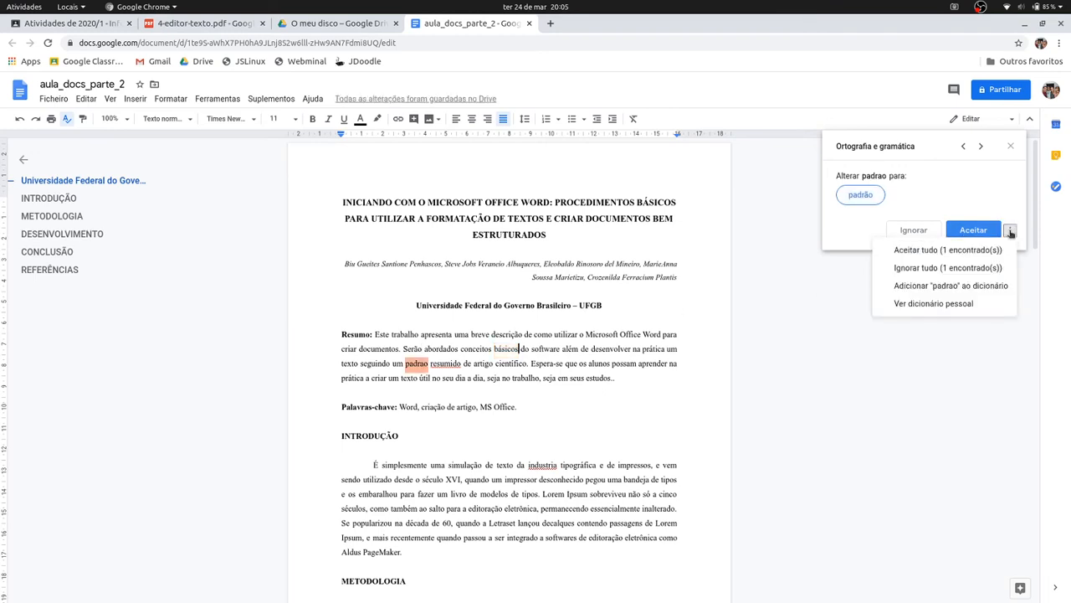
pyautogui.click(973, 231)
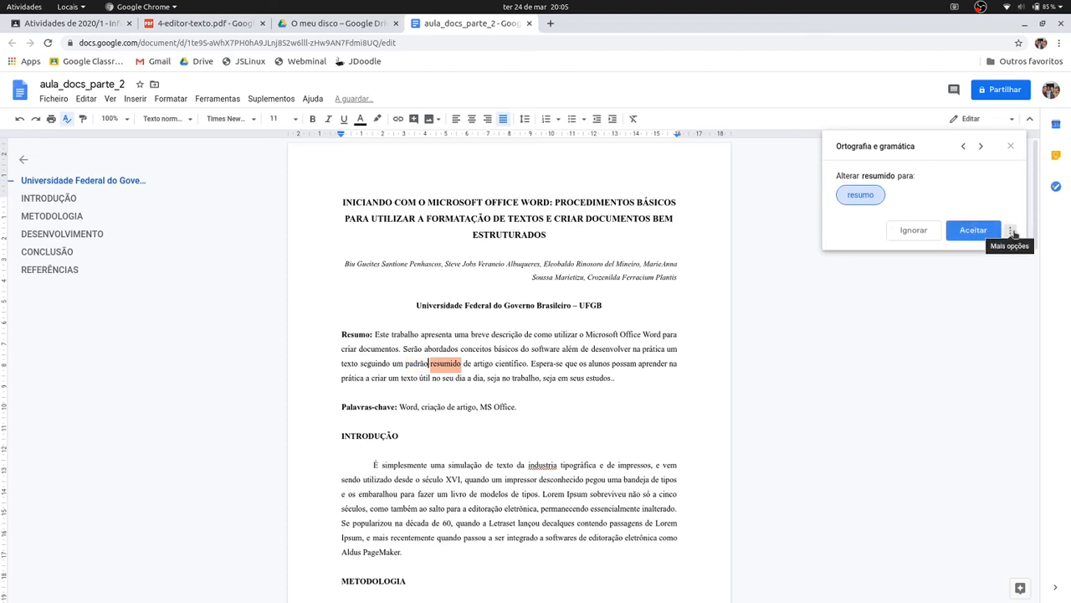
pyautogui.click(1011, 231)
pyautogui.click(1011, 231)
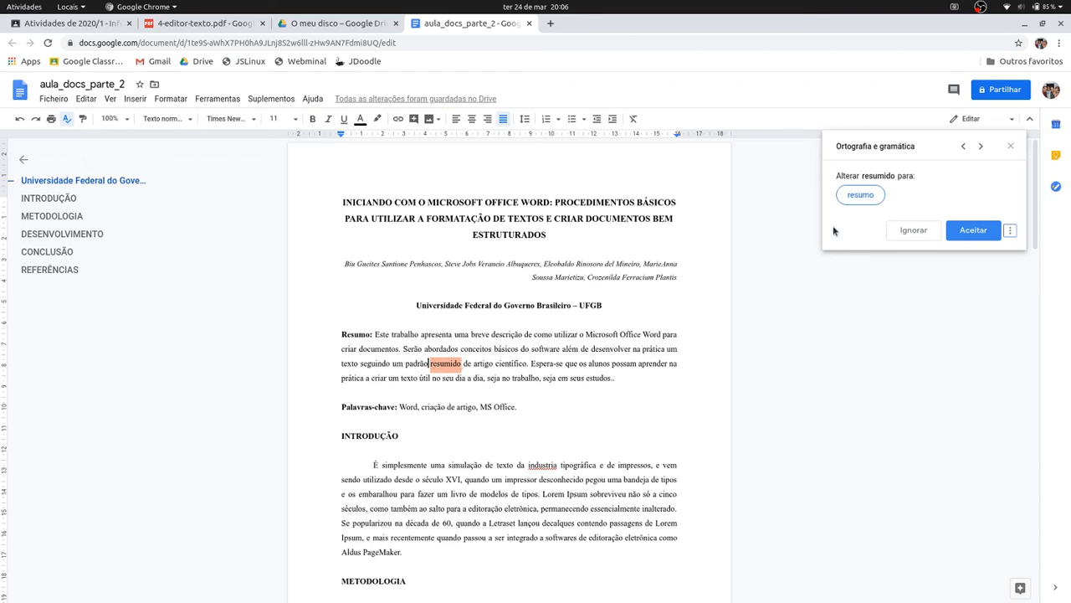
pyautogui.click(906, 235)
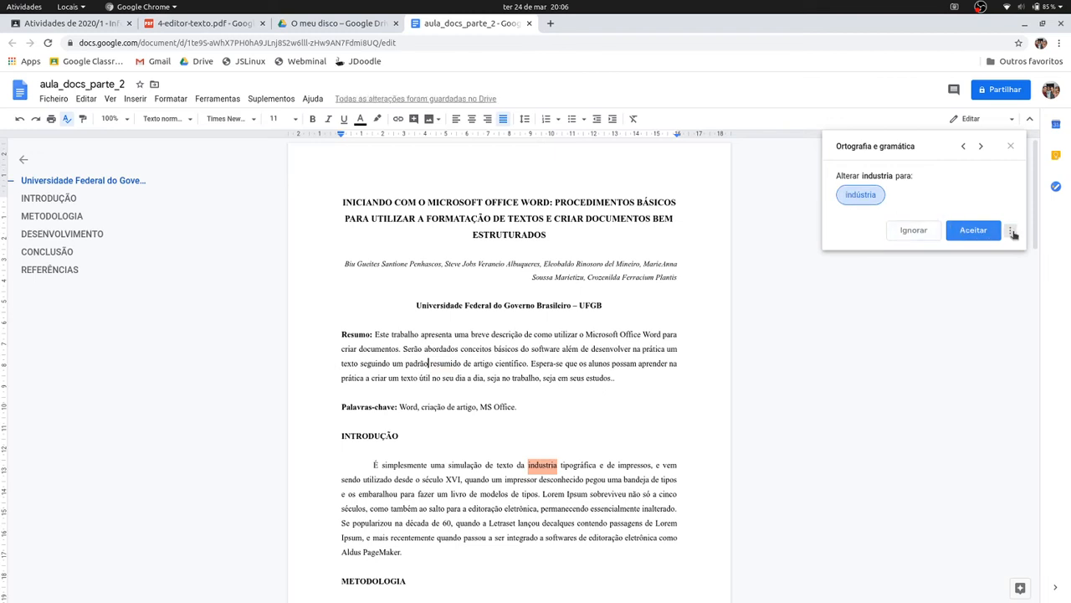
# Accept "indústria" in the INTRODUÇÃO and ignore the suggestion to change "distrairá" to "distraiu" in the METODOLOGIA
pyautogui.click(1011, 231)
pyautogui.click(1010, 231)
pyautogui.click(974, 231)
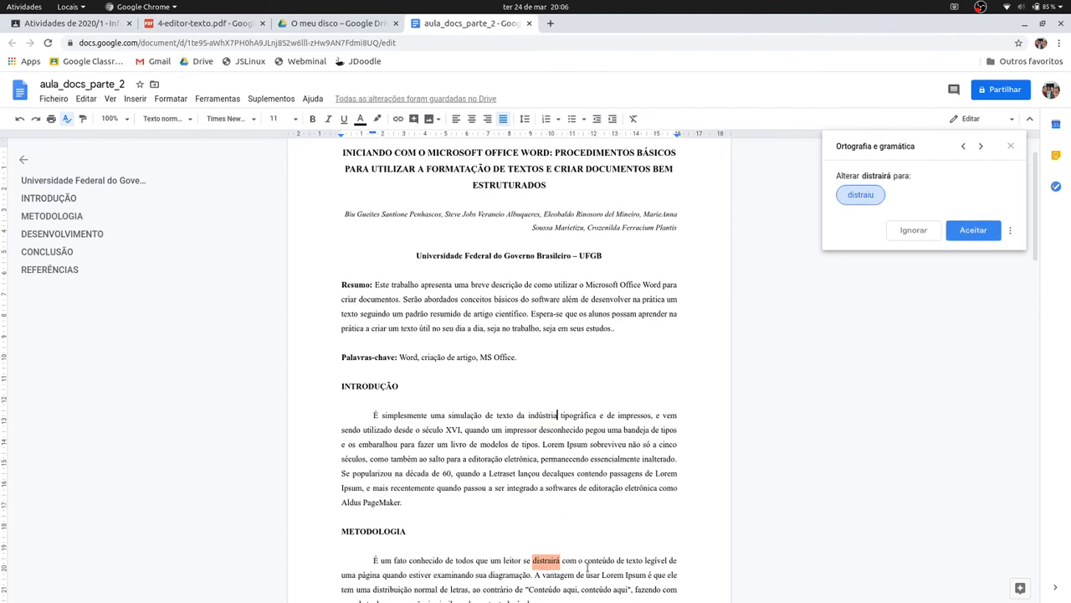
pyautogui.scroll(-1, 753, 335)
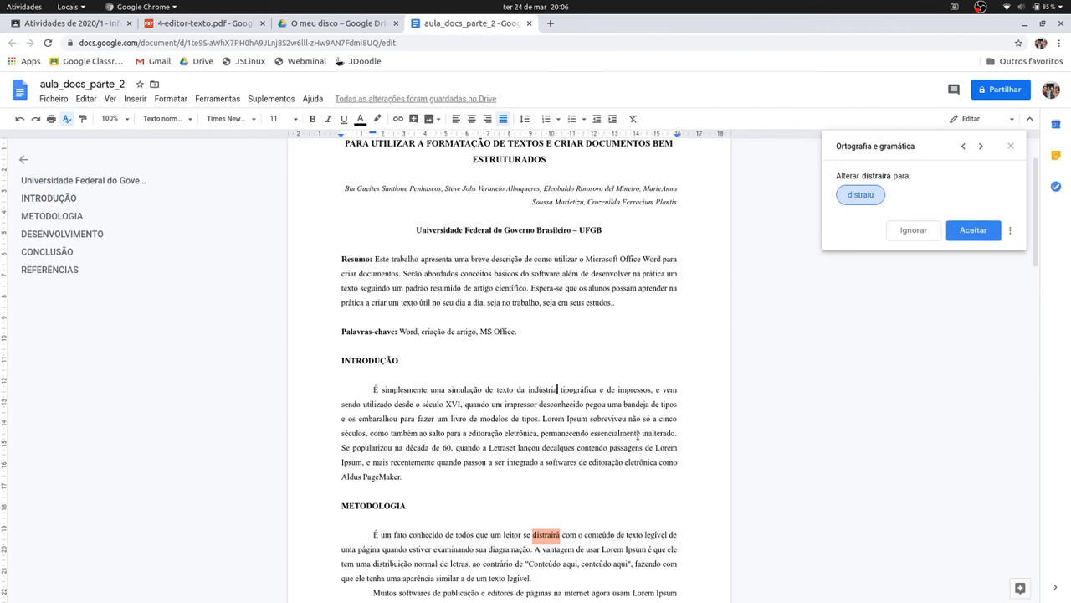
pyautogui.click(915, 233)
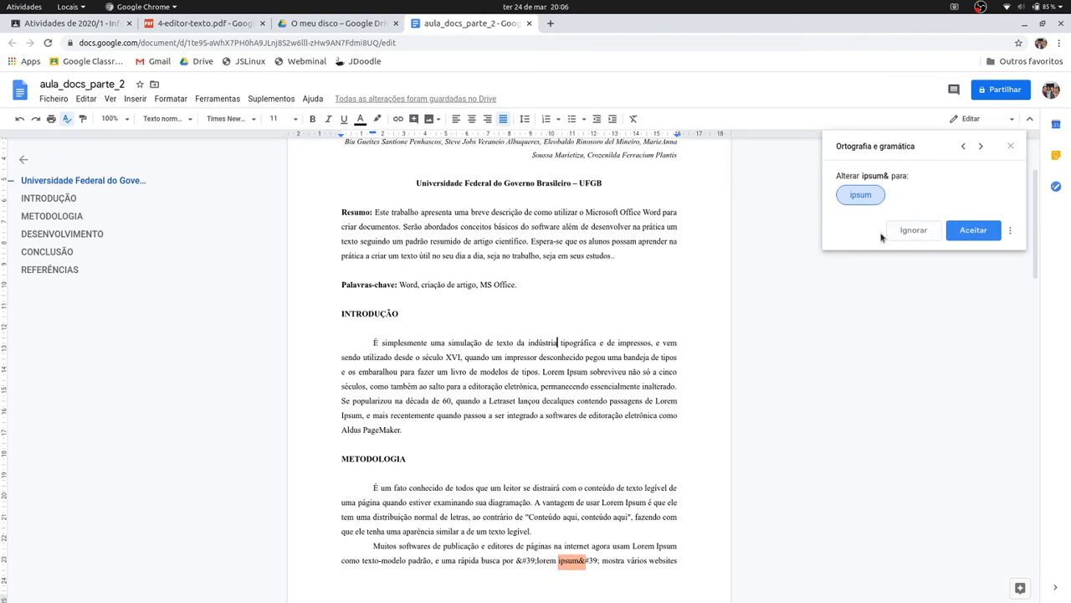
# Accept the suggestions "ipsum" and "Malorum &quot" in the body text and ignore the one for "Cicer"
pyautogui.click(968, 232)
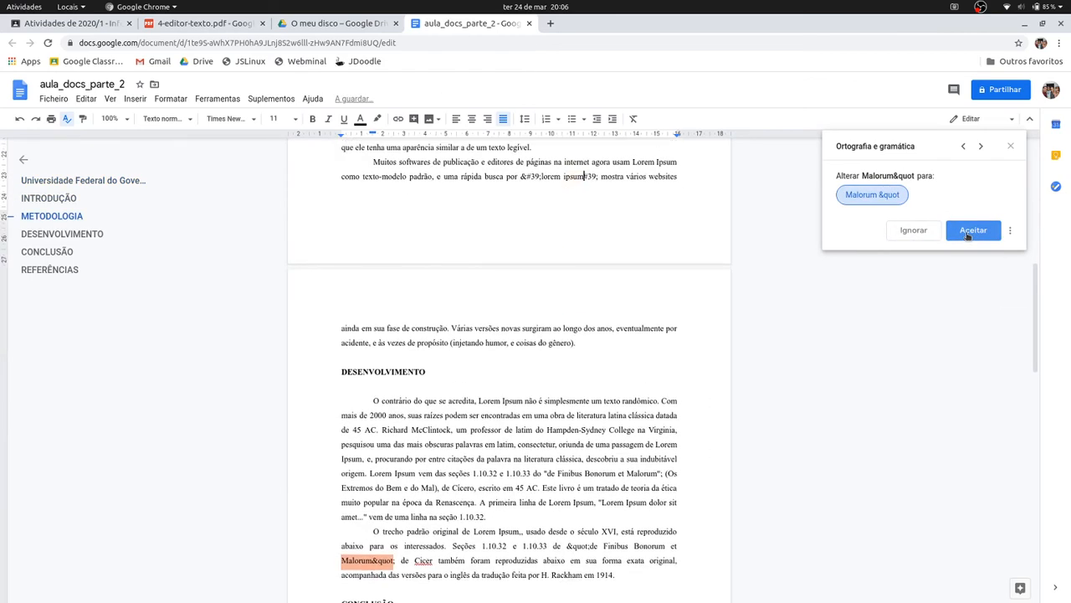
pyautogui.click(969, 233)
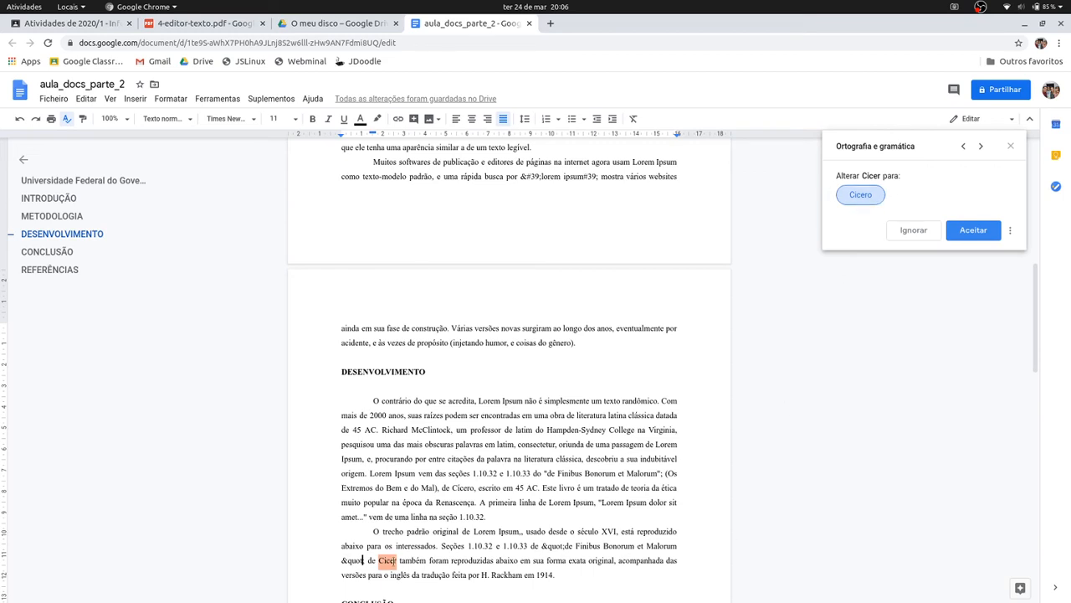
pyautogui.click(914, 230)
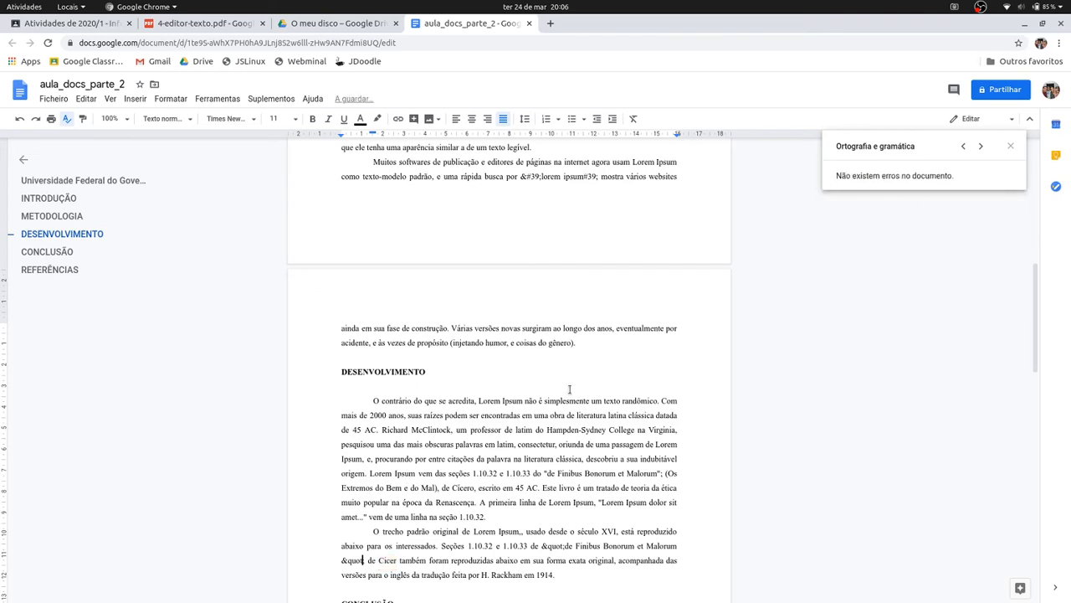
# Close the spelling and grammar check and look through the document down to the end of the REFERÊNCIAS
pyautogui.scroll(-2, 550, 466)
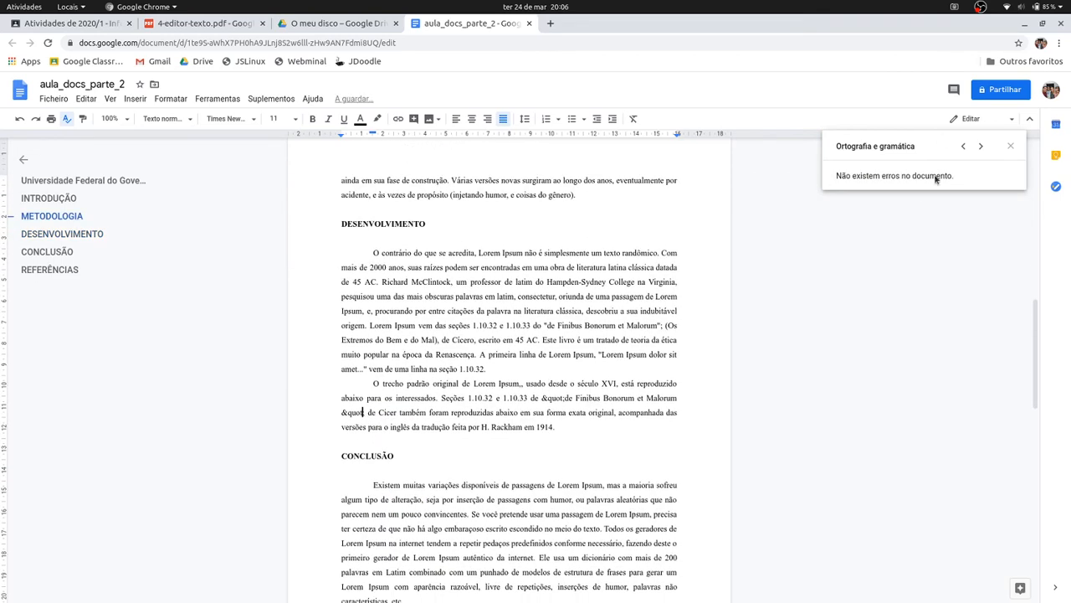
pyautogui.click(1011, 148)
pyautogui.scroll(-5, 423, 366)
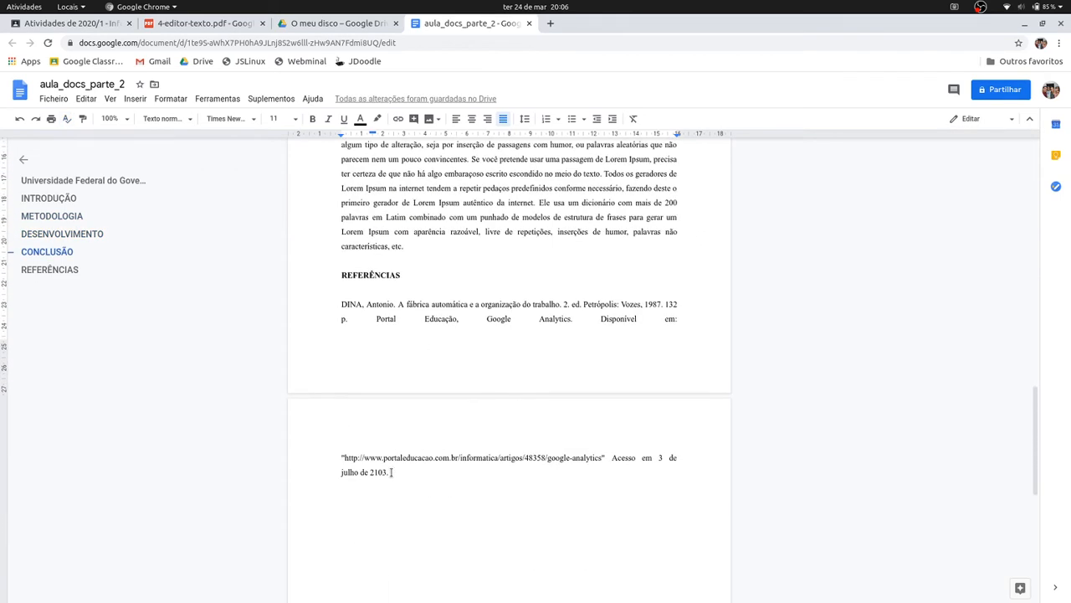
# Look over the document from the title, authors and Resumo through the METODOLOGIA section
pyautogui.scroll(2, 391, 468)
pyautogui.scroll(12, 391, 468)
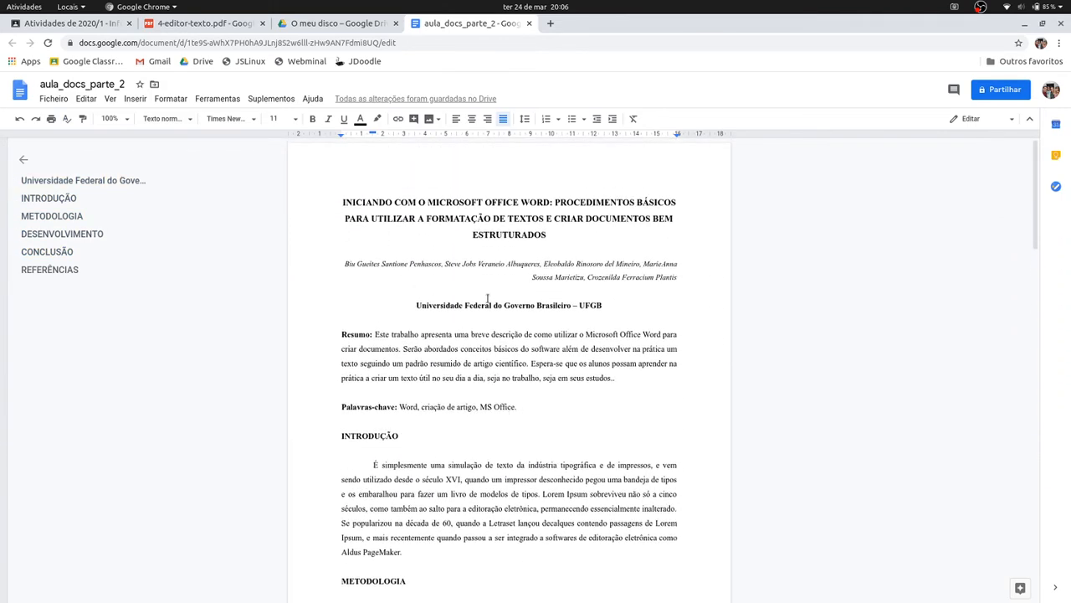
pyautogui.click(365, 232)
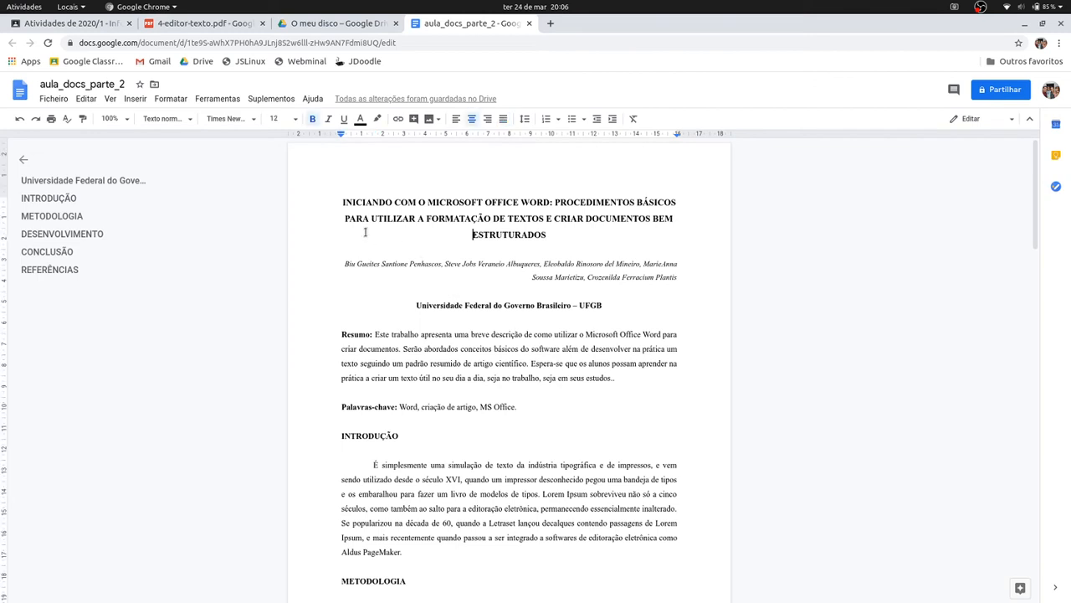
pyautogui.moveTo(337, 225); pyautogui.dragTo(363, 380)
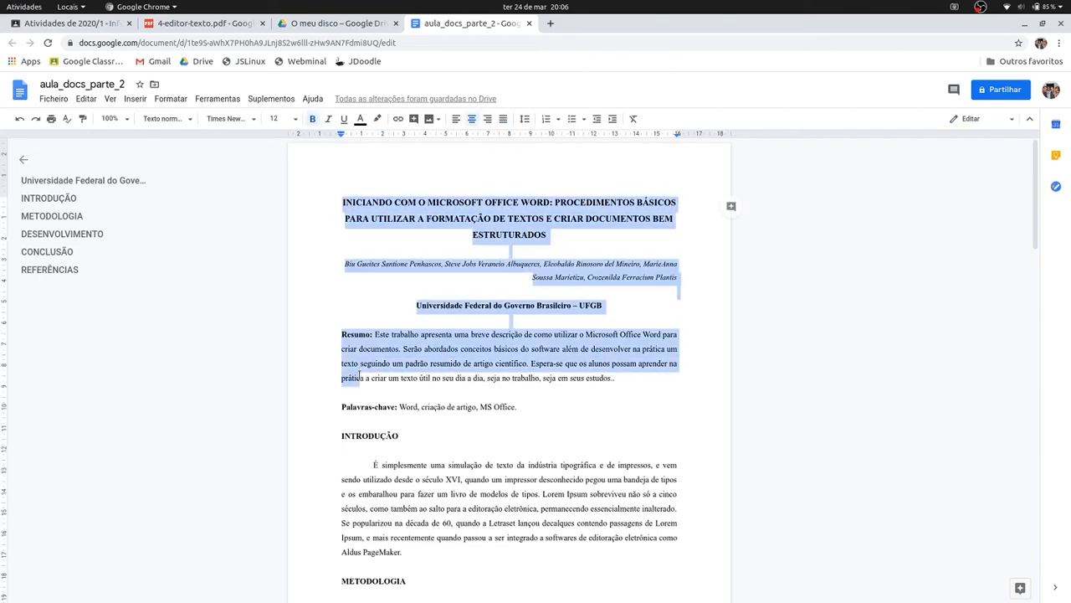
pyautogui.click(573, 293)
pyautogui.click(403, 219)
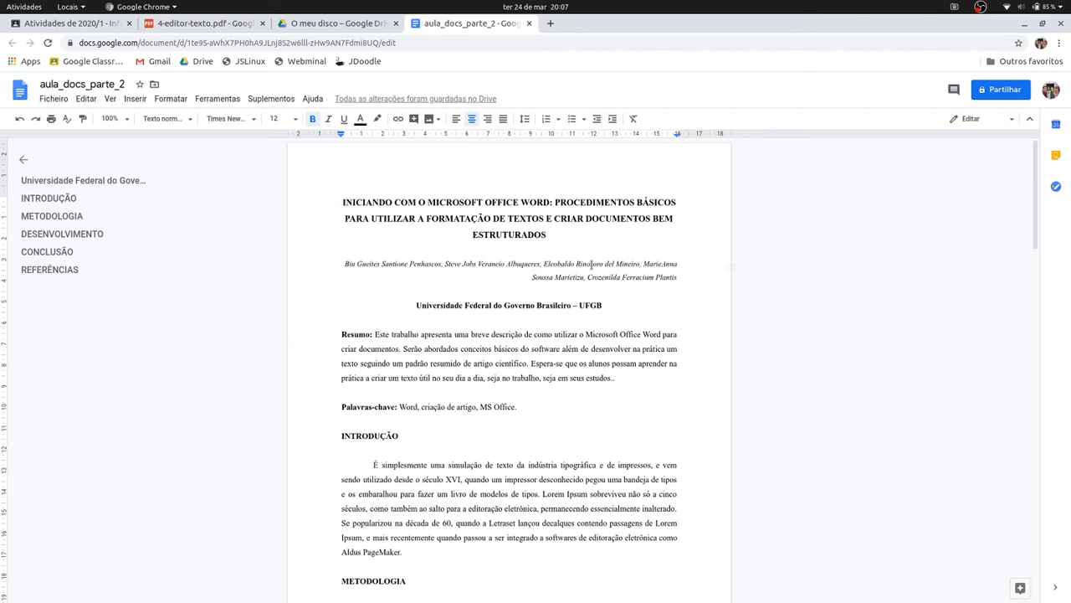
pyautogui.click(343, 204)
pyautogui.click(616, 246)
pyautogui.click(386, 202)
pyautogui.scroll(-5, 691, 239)
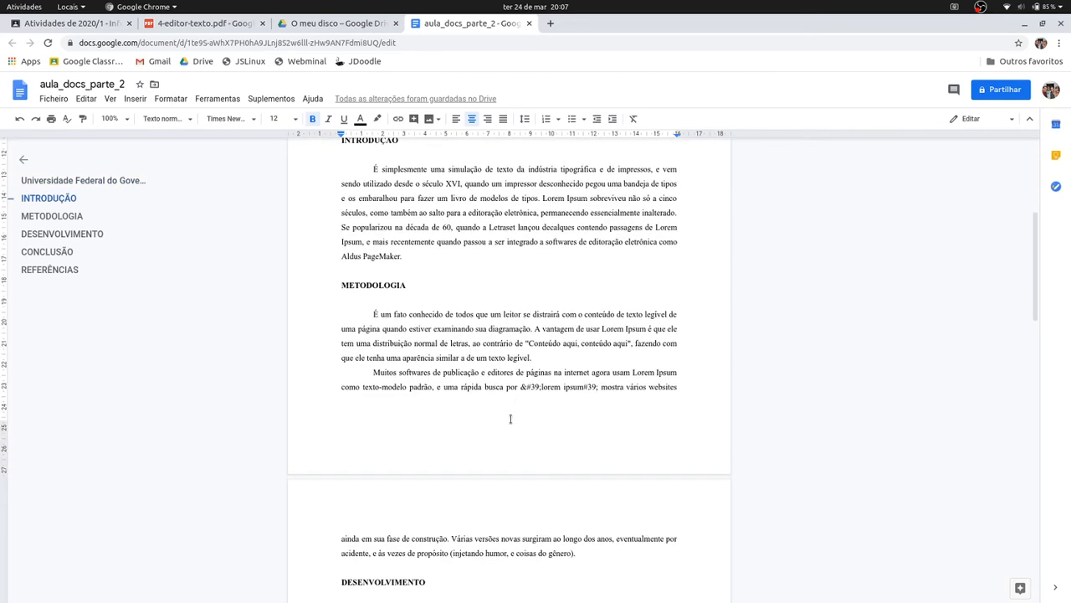
pyautogui.scroll(5, 510, 403)
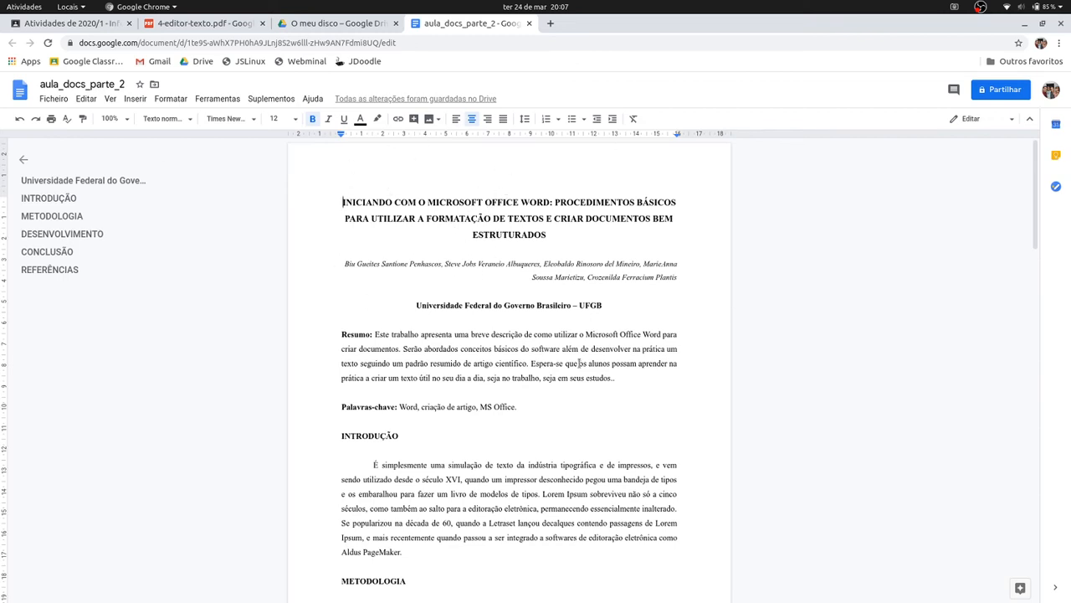
# Open the page setup and keep the Vertical orientation with the A4 (21,0 cm x 29,7 cm) paper size
pyautogui.click(53, 100)
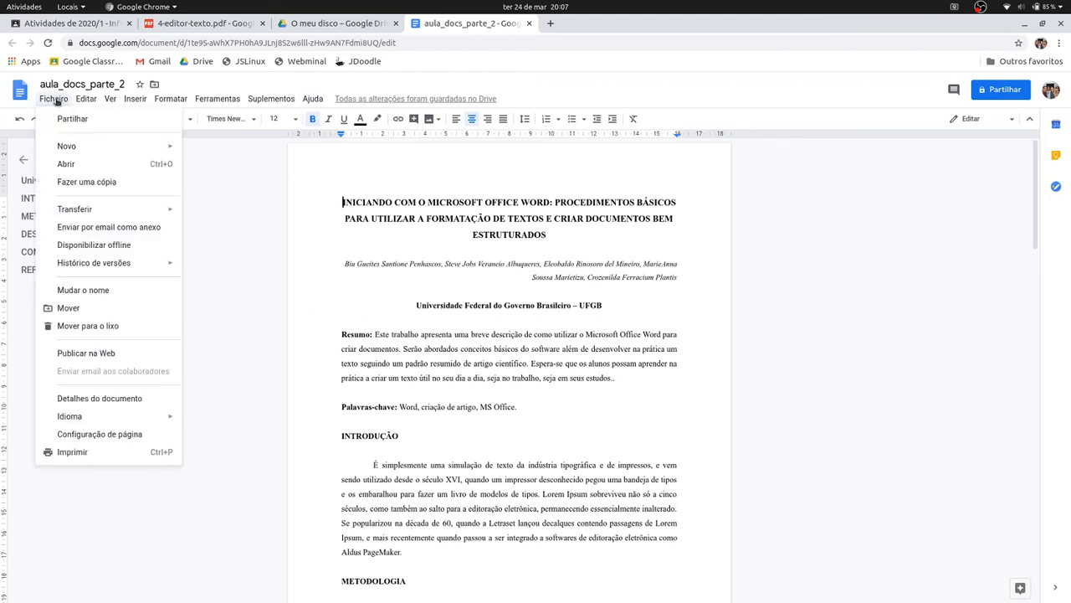
pyautogui.click(89, 435)
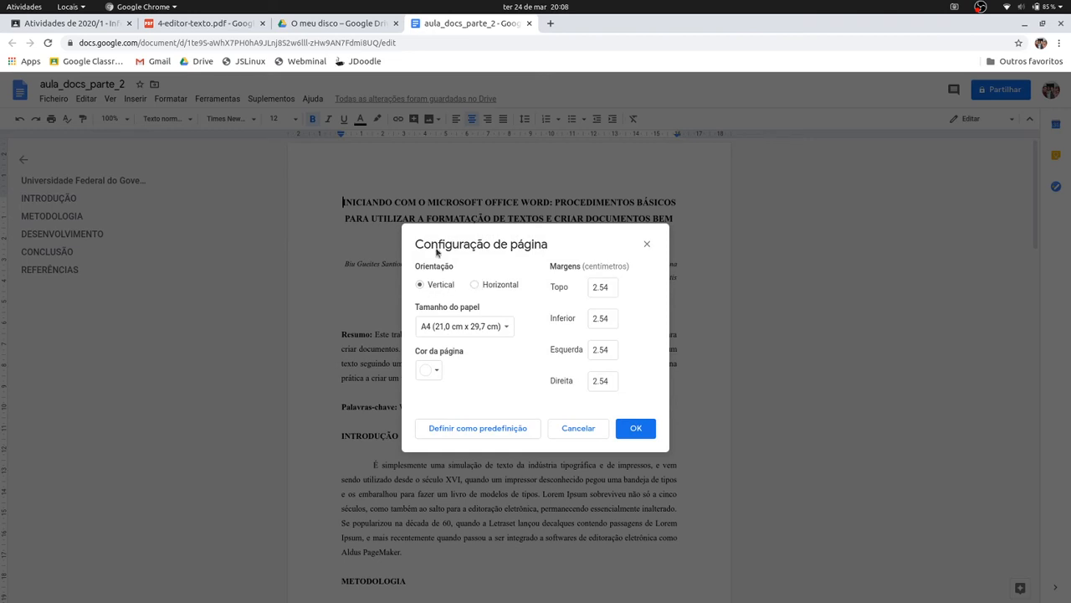
pyautogui.click(475, 284)
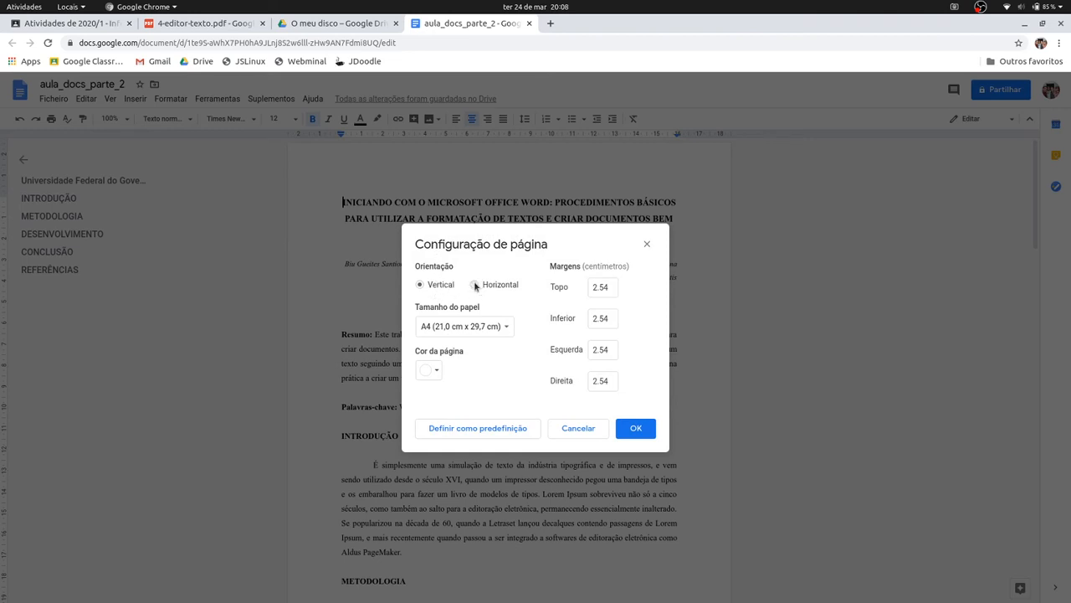
pyautogui.click(427, 286)
pyautogui.click(506, 327)
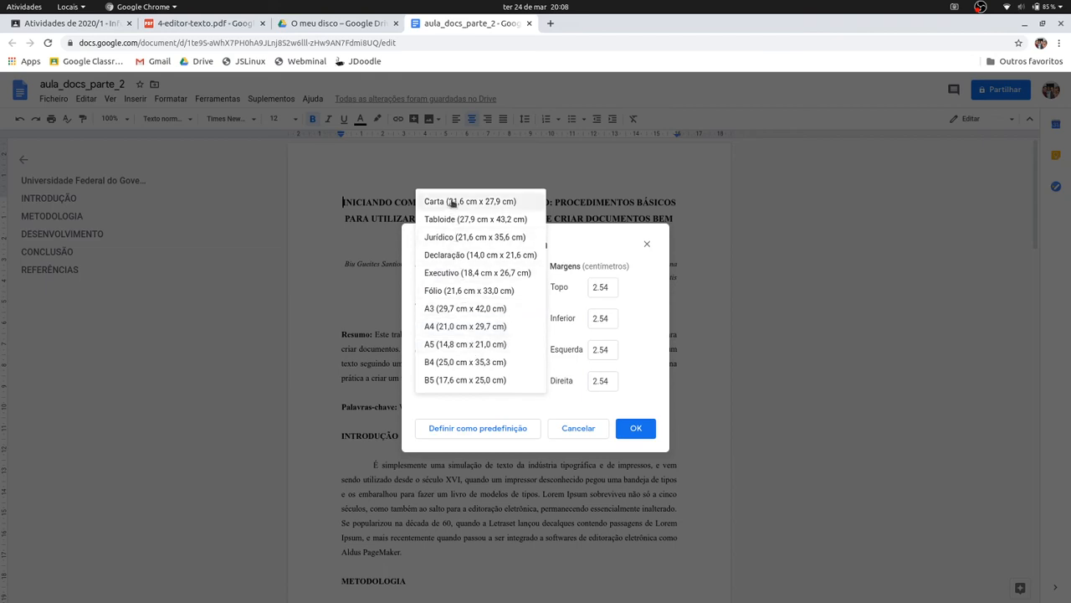
pyautogui.click(447, 330)
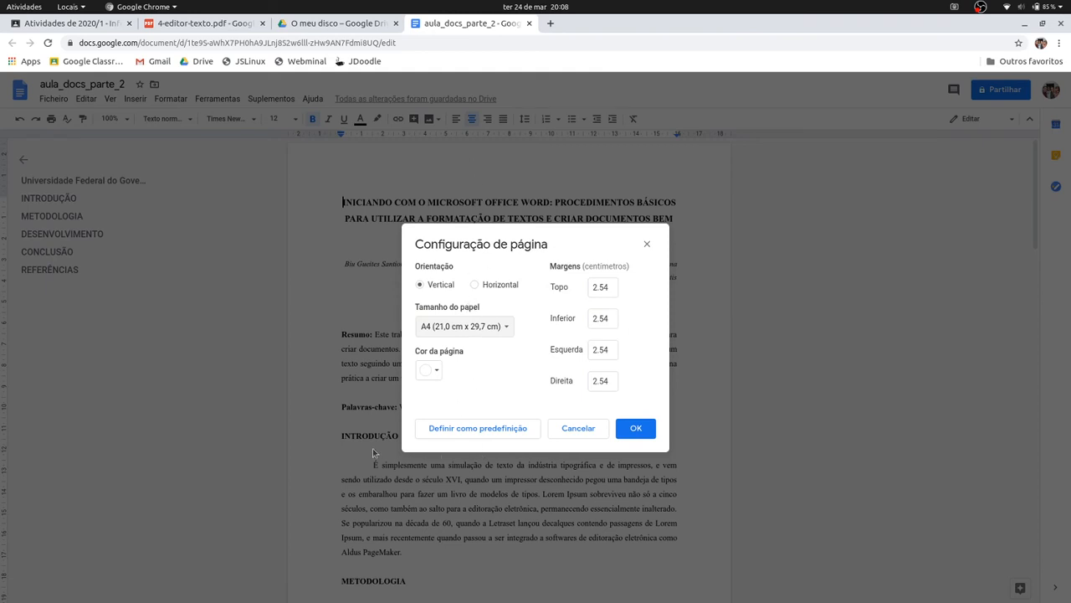
# Try the Jurídico (21,6 cm x 35,6 cm) paper size and return to A4 (21,0 cm x 29,7 cm)
pyautogui.click(507, 326)
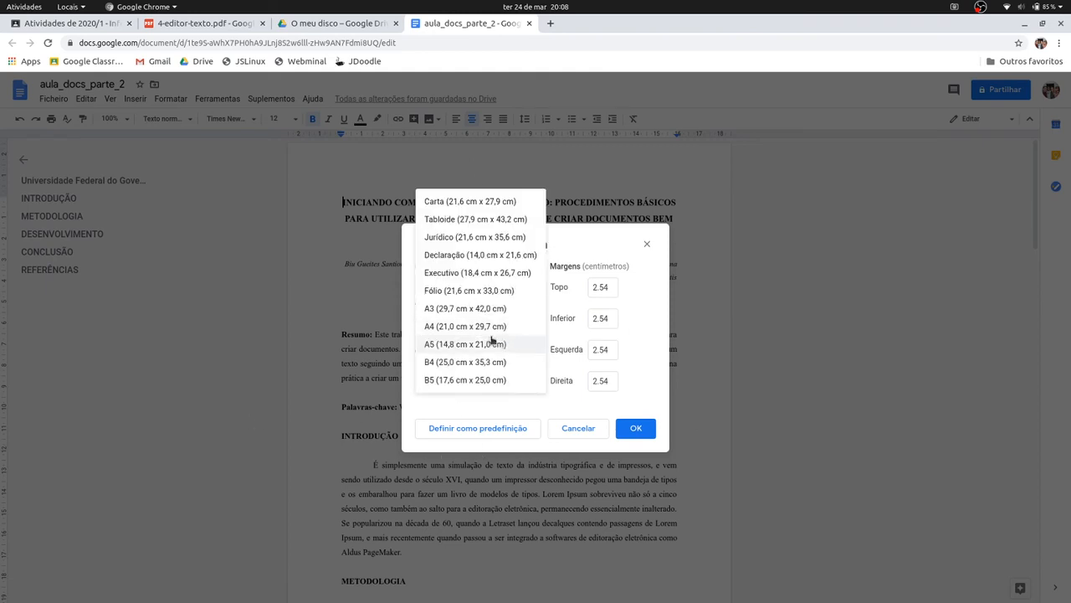
pyautogui.click(490, 239)
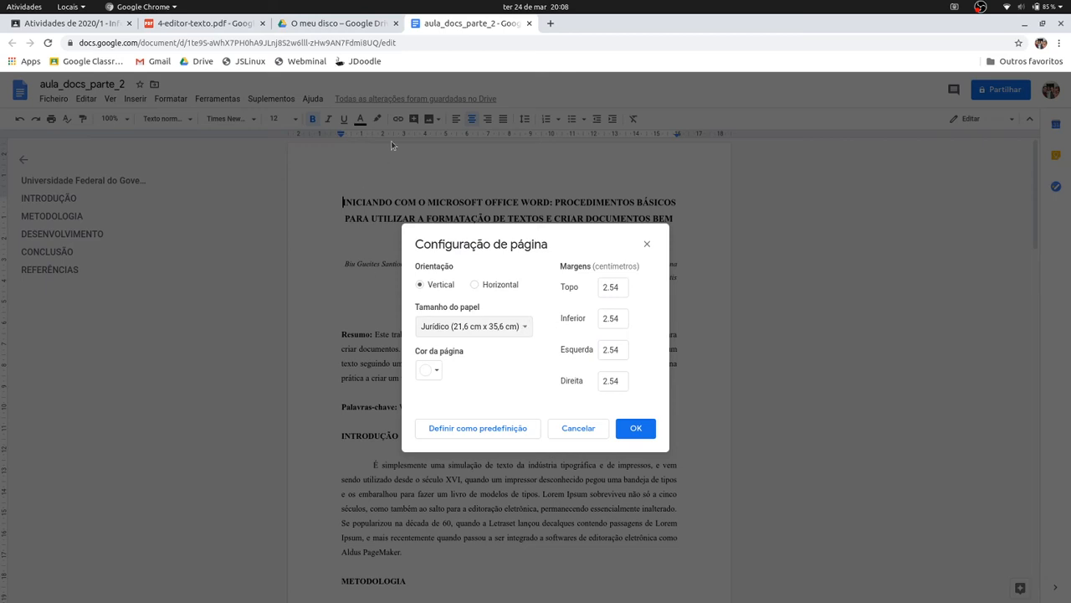
pyautogui.click(514, 328)
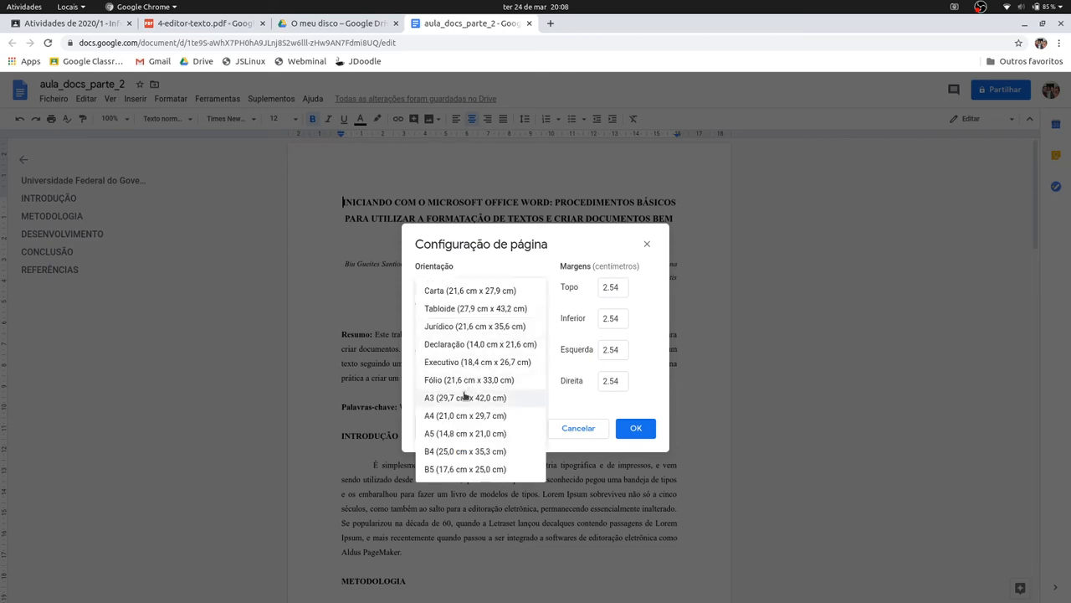
pyautogui.click(437, 415)
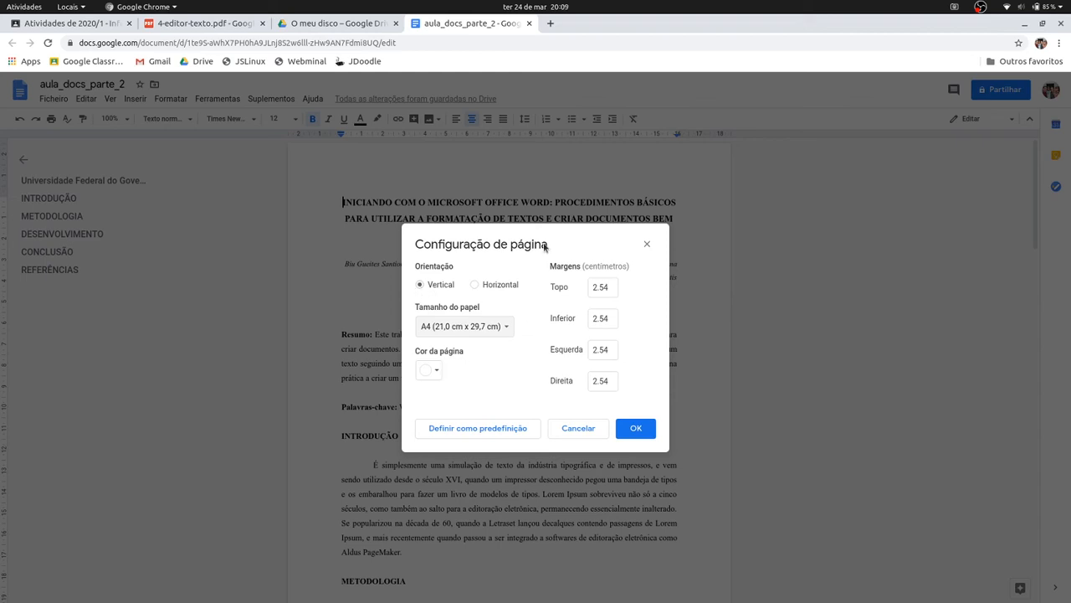
# Look at the page margin settings and find the Exercícios slide on configuring margins in 4-editor-texto.pdf
pyautogui.moveTo(607, 287); pyautogui.dragTo(590, 318)
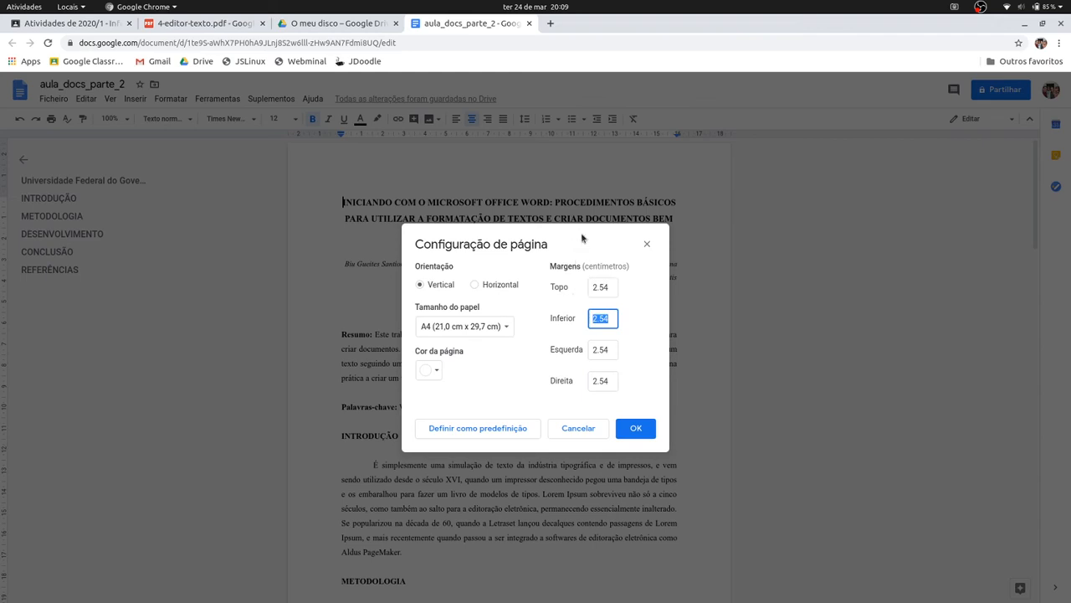
pyautogui.click(613, 350)
pyautogui.click(595, 388)
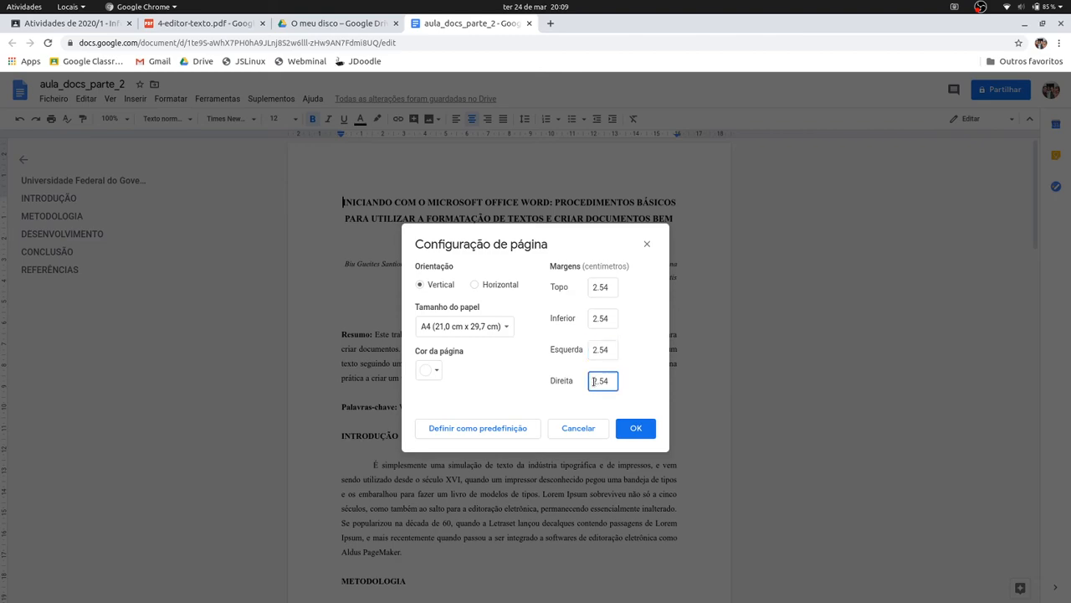
pyautogui.click(164, 25)
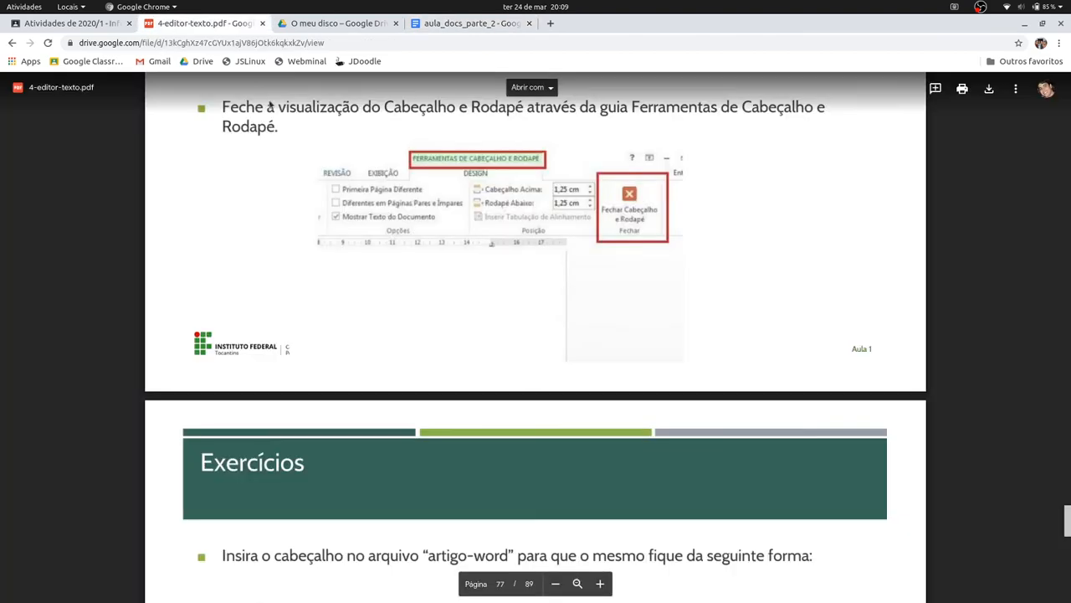
pyautogui.scroll(-6, 494, 347)
pyautogui.scroll(-4, 495, 347)
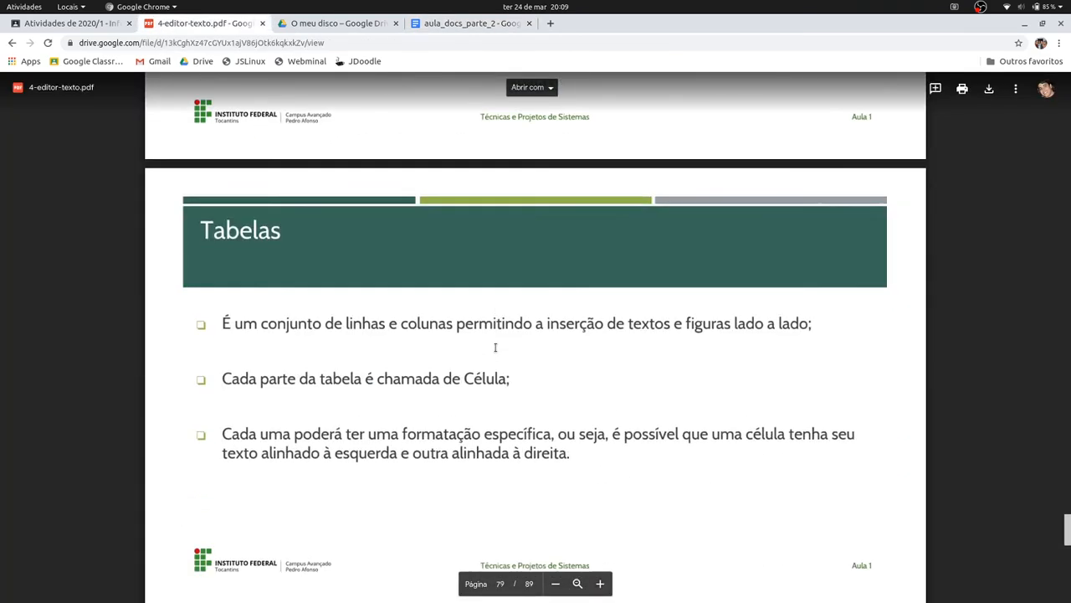
pyautogui.scroll(10, 512, 274)
pyautogui.scroll(20, 512, 273)
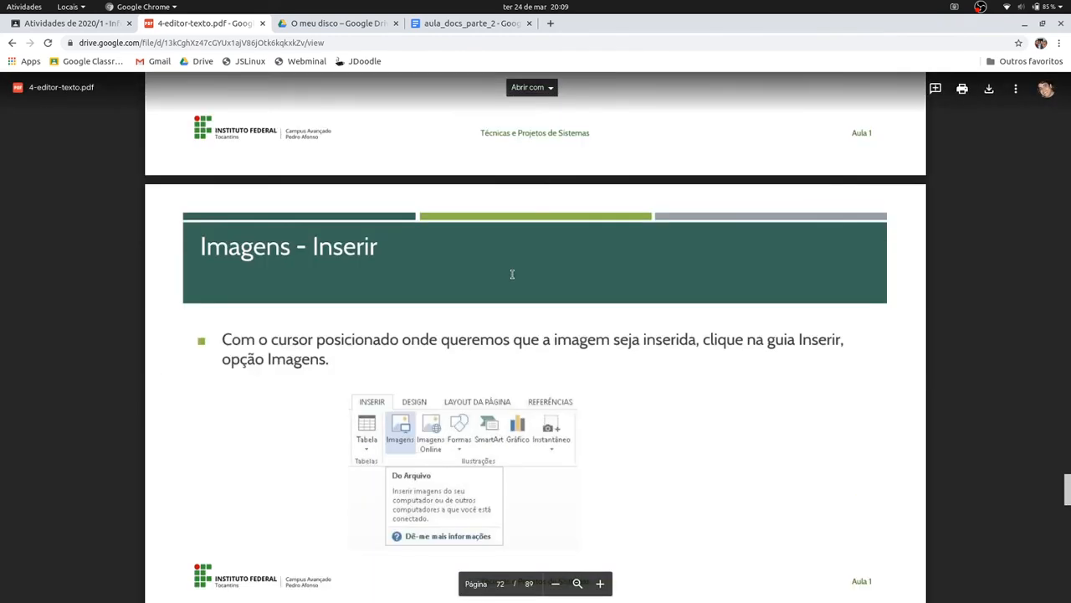
pyautogui.scroll(-10, 513, 274)
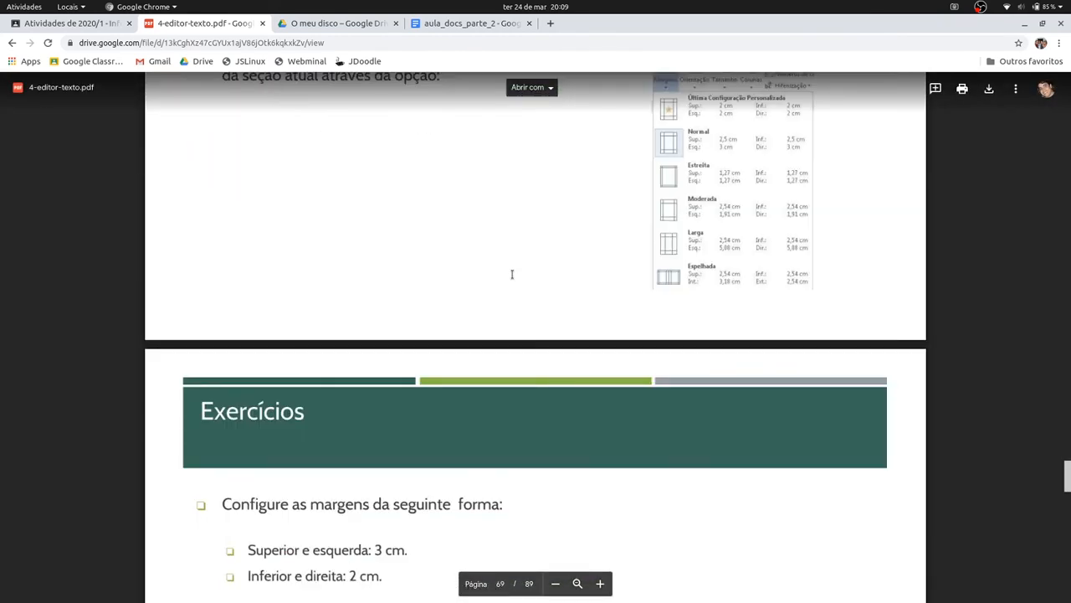
pyautogui.scroll(1, 555, 330)
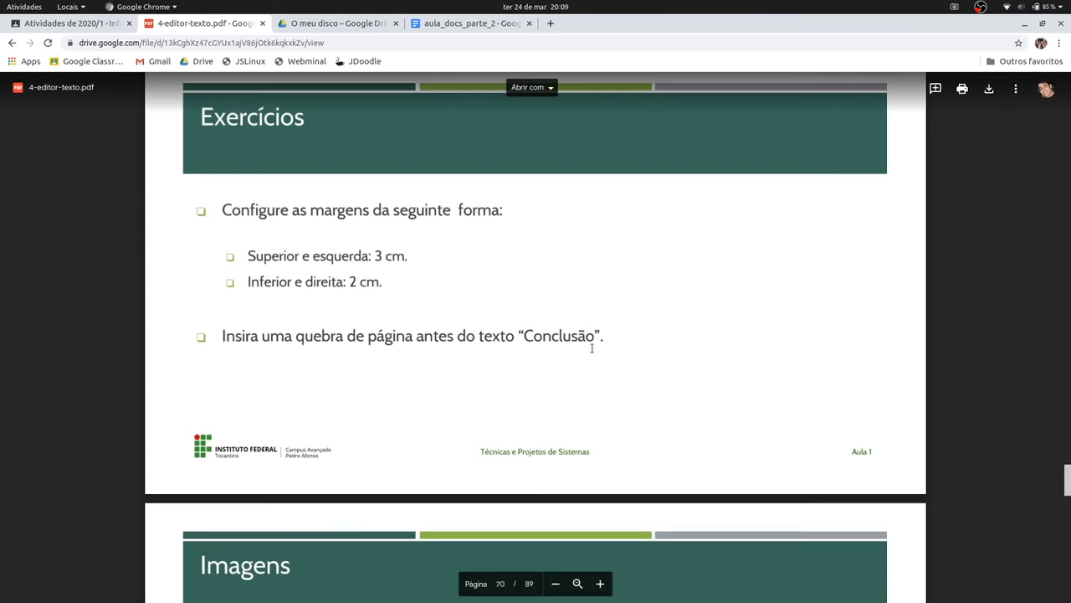
# Read the margin values that the exercise requires for Superior e esquerda and Inferior e direita
pyautogui.scroll(1, 262, 303)
pyautogui.moveTo(226, 269); pyautogui.dragTo(509, 276)
pyautogui.doubleClick(246, 316)
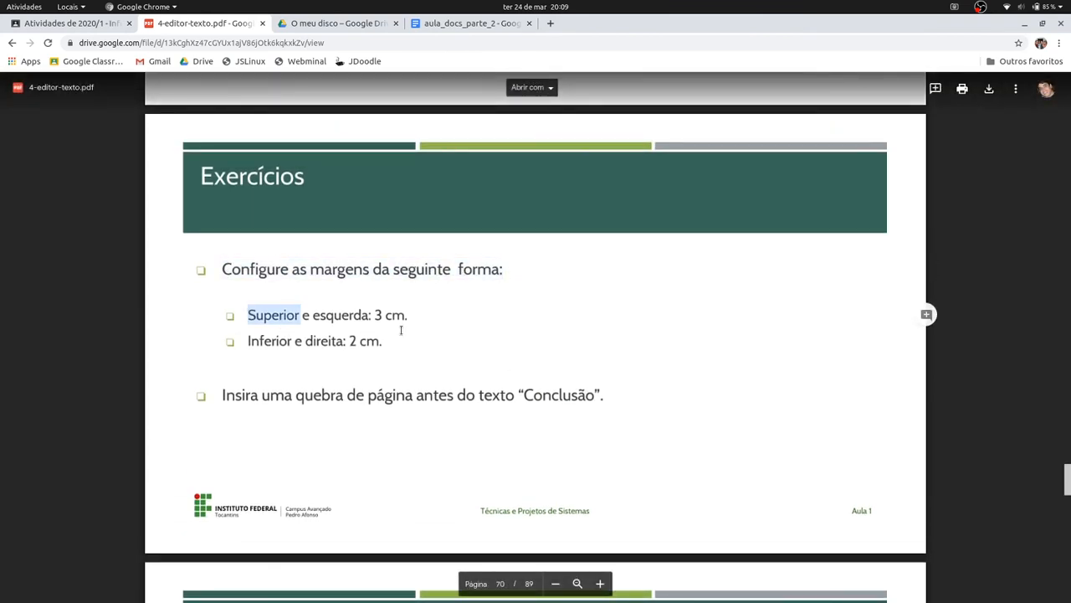
pyautogui.keyDown('shift'); pyautogui.click(384, 333); pyautogui.keyUp('shift')
pyautogui.click(282, 317)
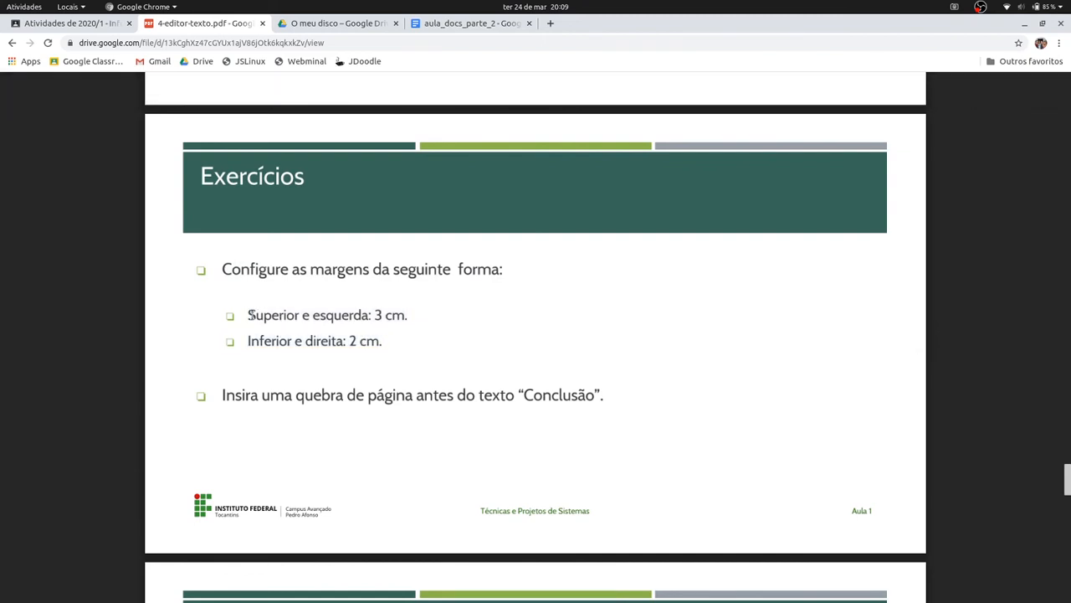
pyautogui.moveTo(249, 315); pyautogui.dragTo(369, 316)
pyautogui.click(318, 315)
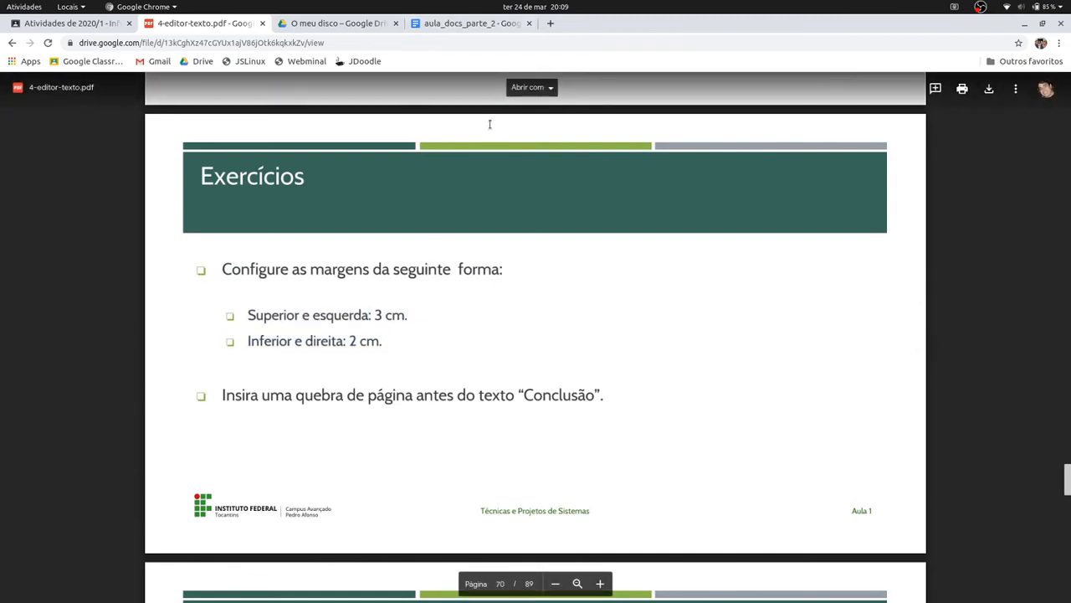
# Return to aula_docs_parte_2 and set the top and left page margins to 3 cm
pyautogui.click(468, 22)
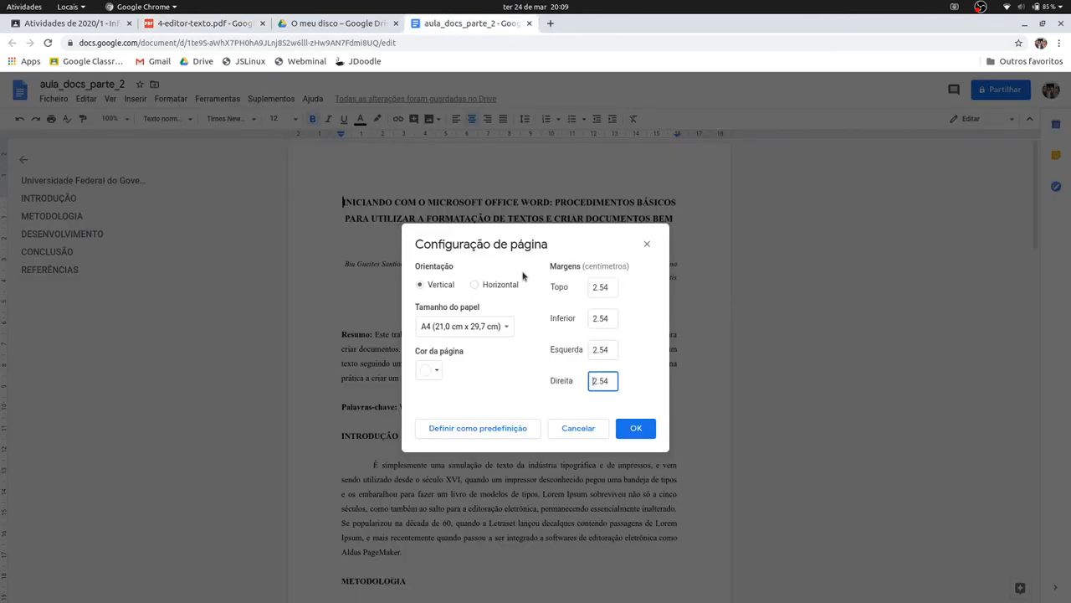
pyautogui.click(615, 285)
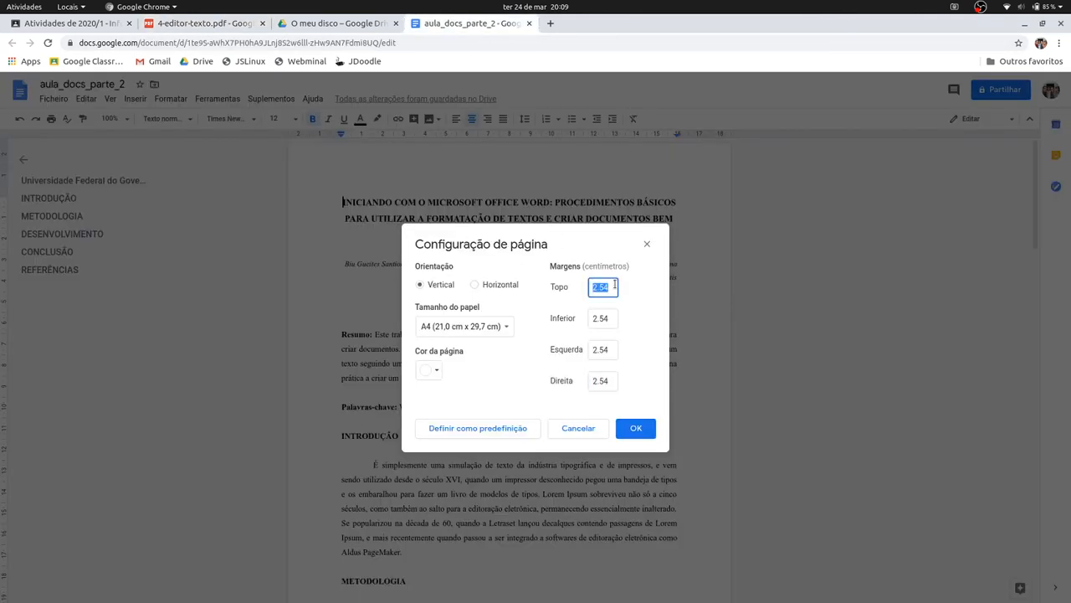
pyautogui.write('3')
pyautogui.click(612, 350)
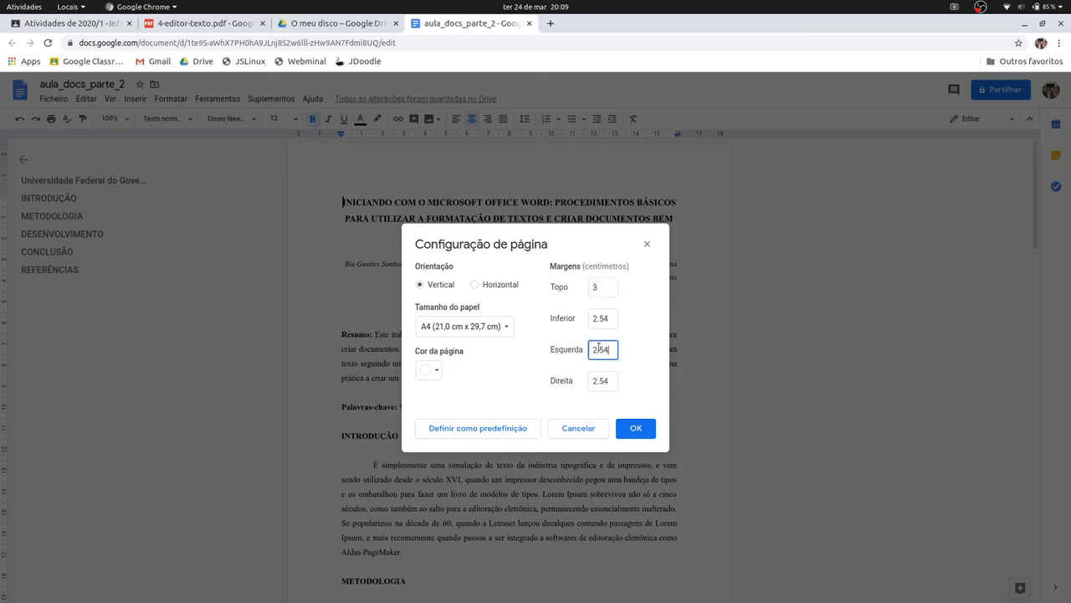
pyautogui.write('3')
# Set the bottom and right margins to 2 cm, rechecking the exercise PDF, and apply the page setup
pyautogui.click(611, 322)
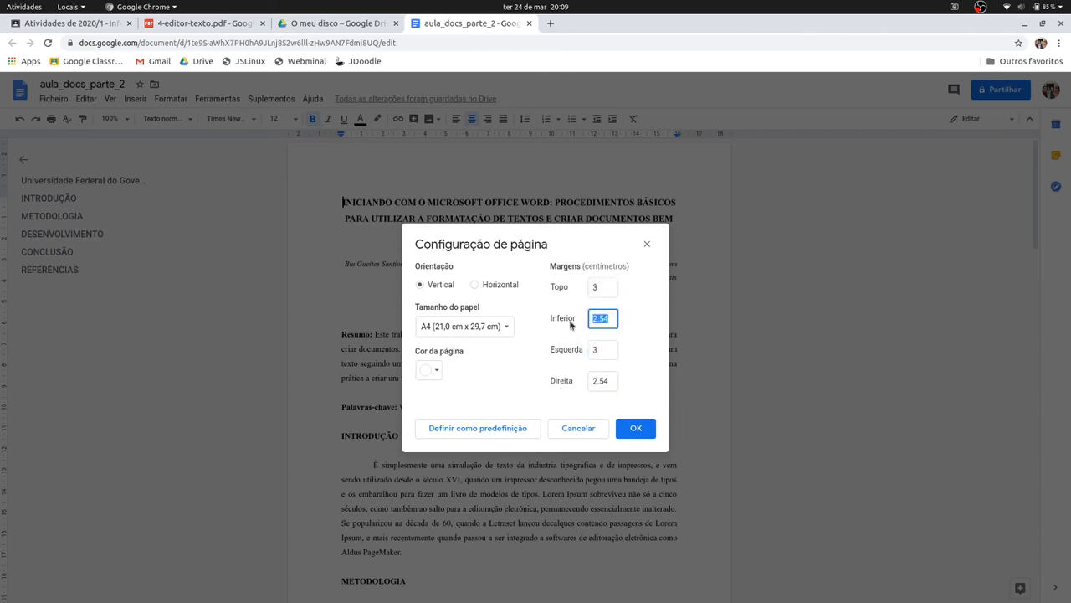
pyautogui.write('2')
pyautogui.click(197, 25)
pyautogui.click(468, 23)
pyautogui.click(604, 381)
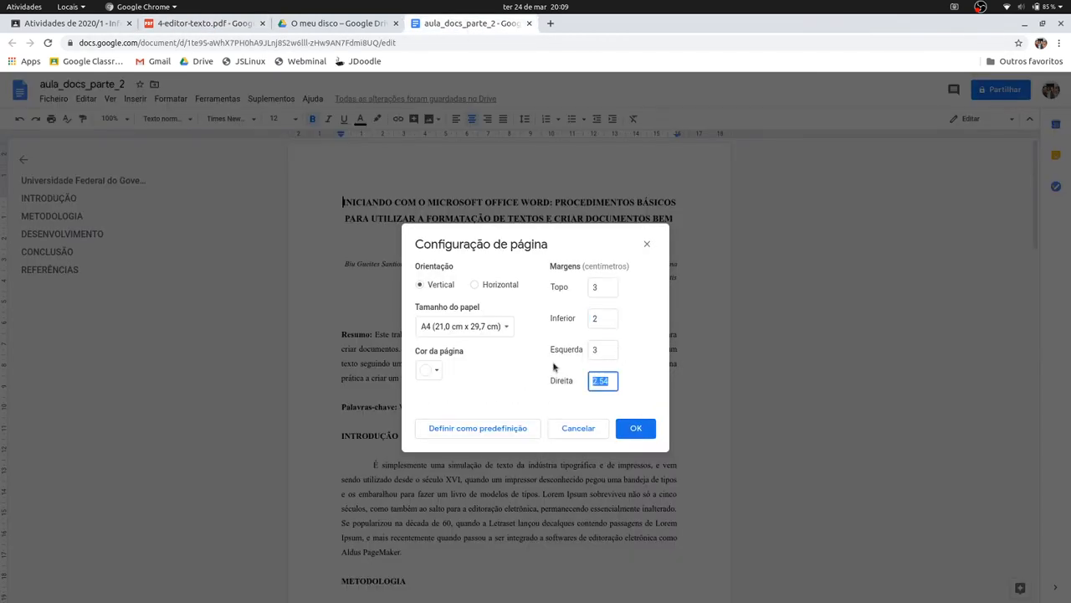
pyautogui.write('2')
pyautogui.click(623, 426)
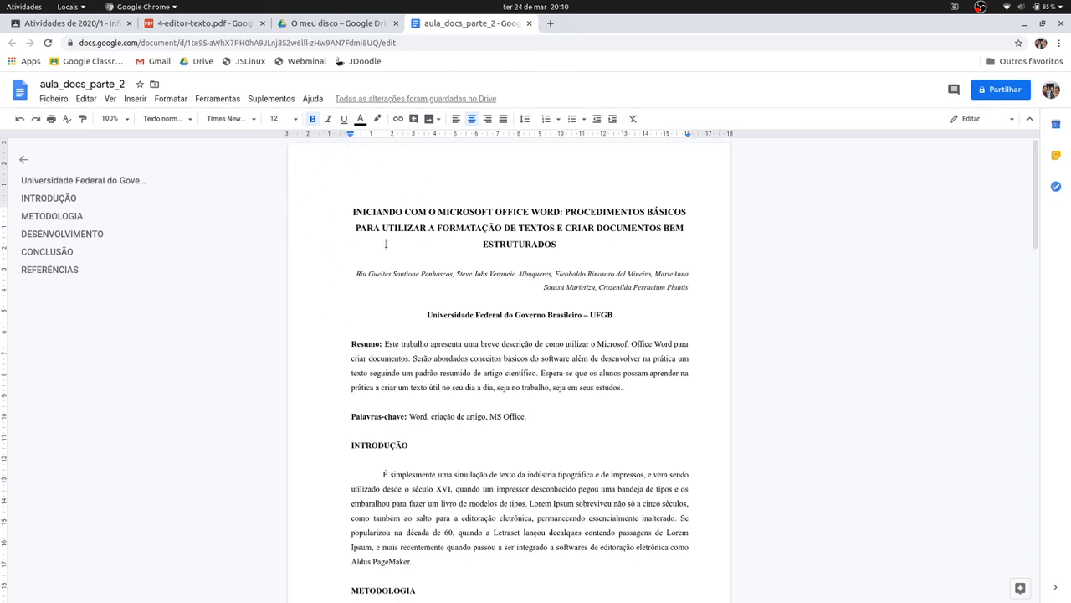
# Look through the document from the header area and title down to the REFERÊNCIAS to check the page layout
pyautogui.click(361, 161)
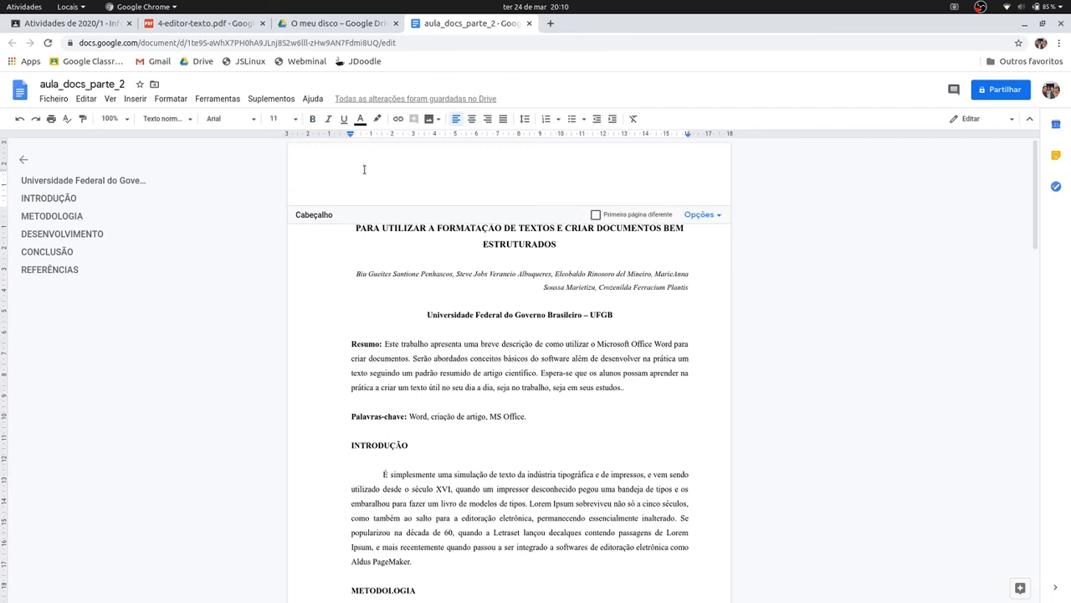
pyautogui.click(395, 245)
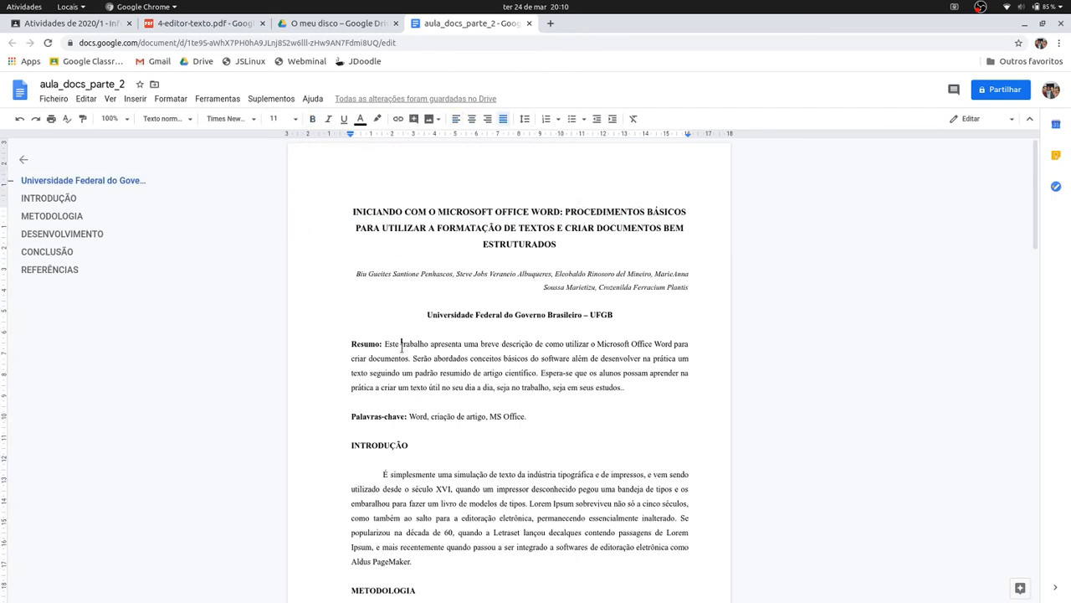
pyautogui.moveTo(349, 213); pyautogui.dragTo(653, 233)
pyautogui.click(687, 288)
pyautogui.scroll(-3, 586, 401)
pyautogui.scroll(3, 588, 407)
pyautogui.scroll(-10, 676, 338)
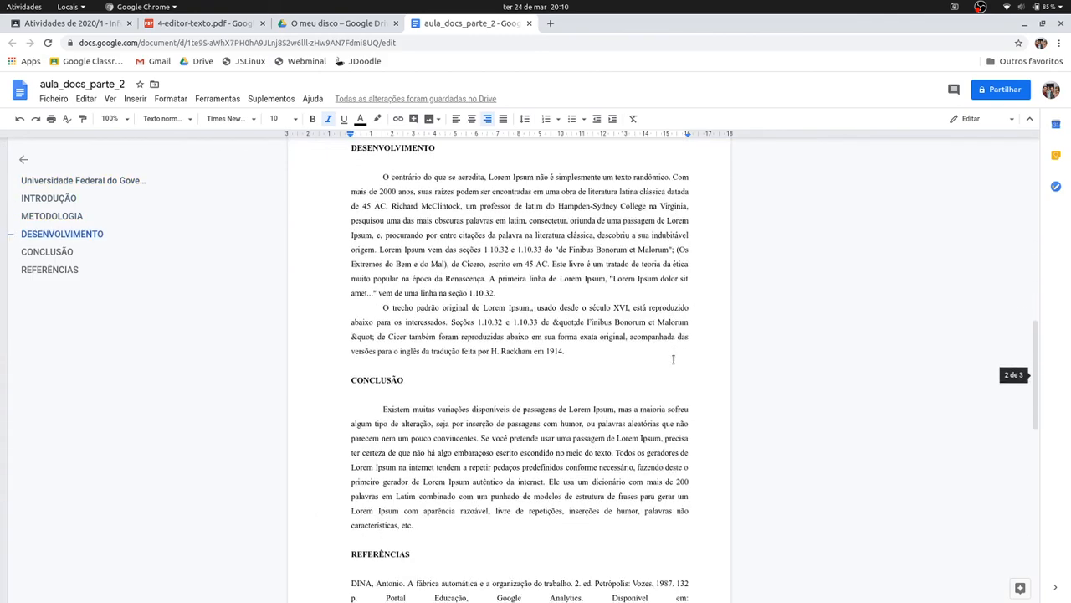
pyautogui.scroll(-2, 634, 443)
pyautogui.scroll(5, 631, 423)
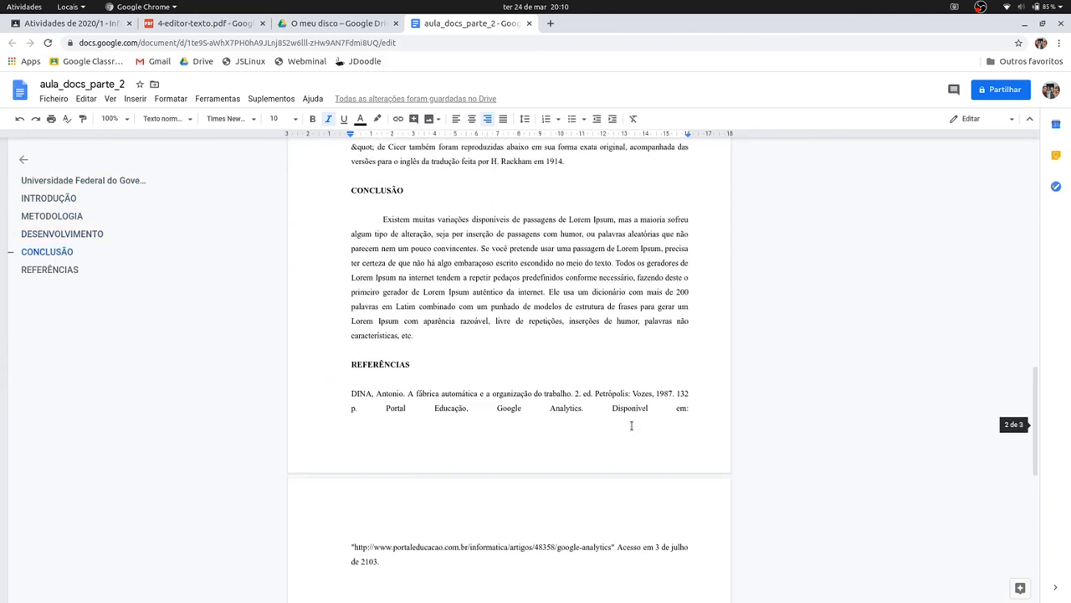
# Examine the page layout and the empty header and footer areas of the first page
pyautogui.scroll(10, 632, 418)
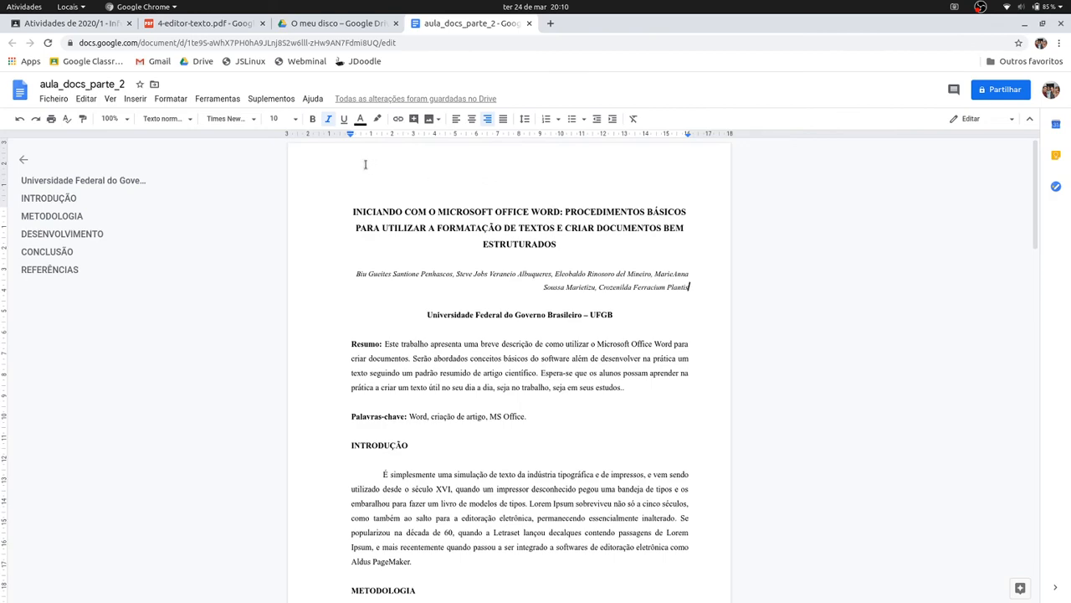
pyautogui.scroll(-8, 633, 402)
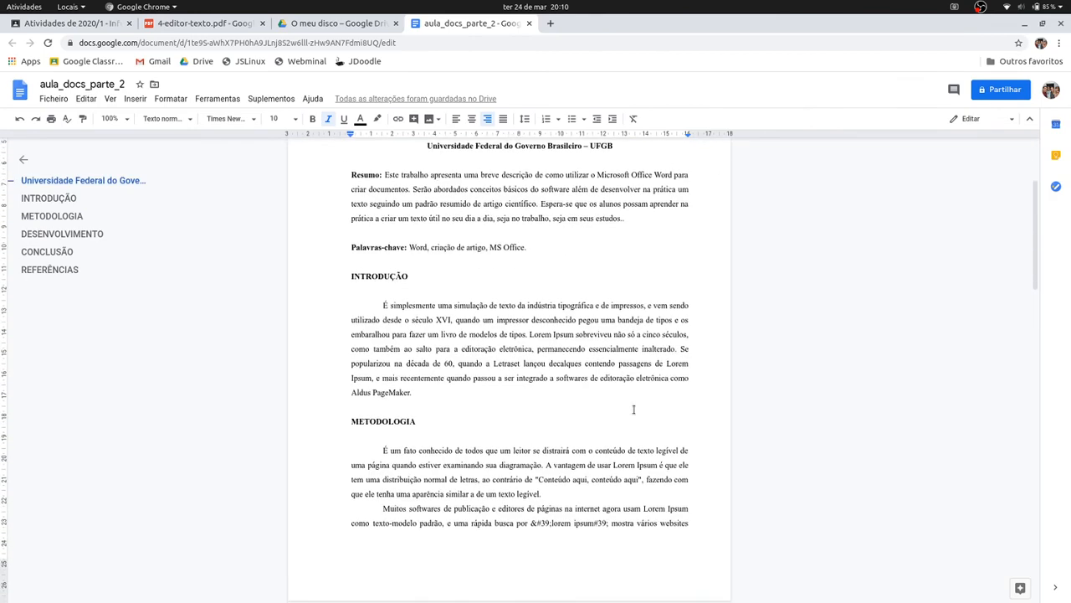
pyautogui.scroll(8, 641, 377)
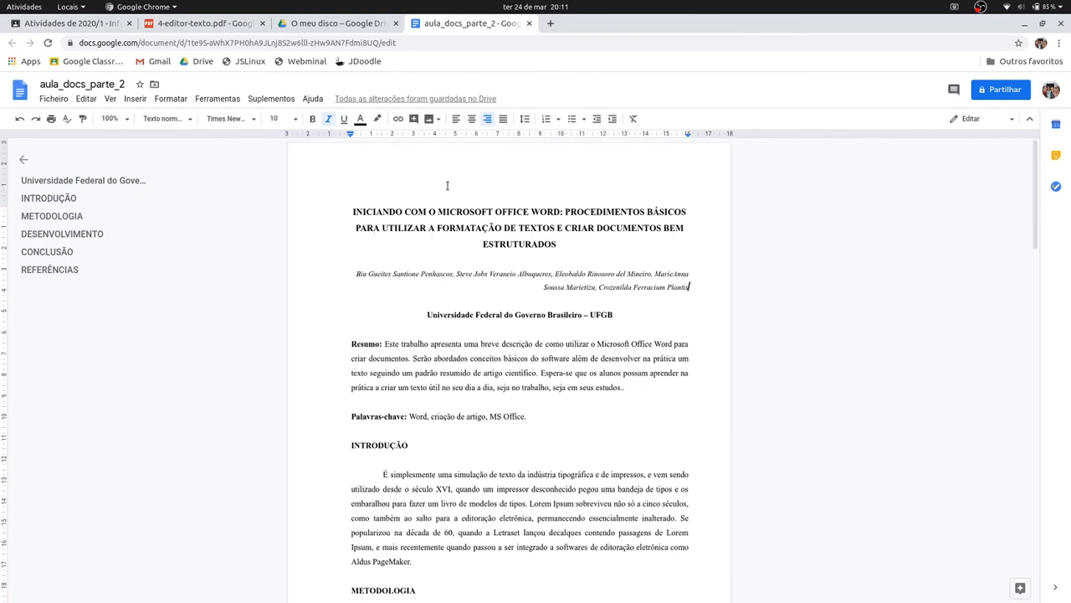
pyautogui.doubleClick(508, 162)
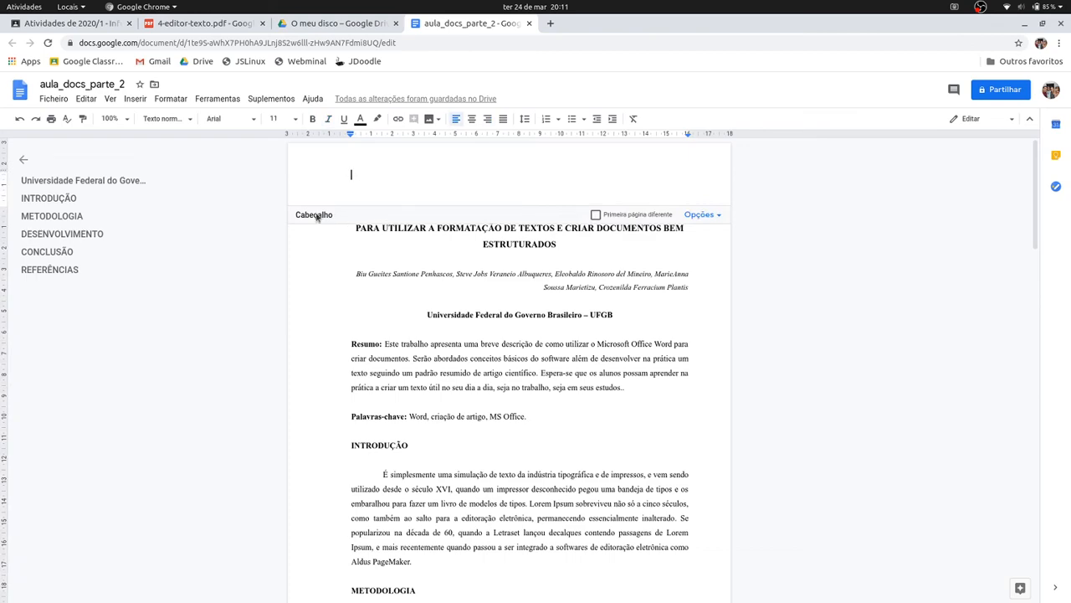
pyautogui.click(608, 288)
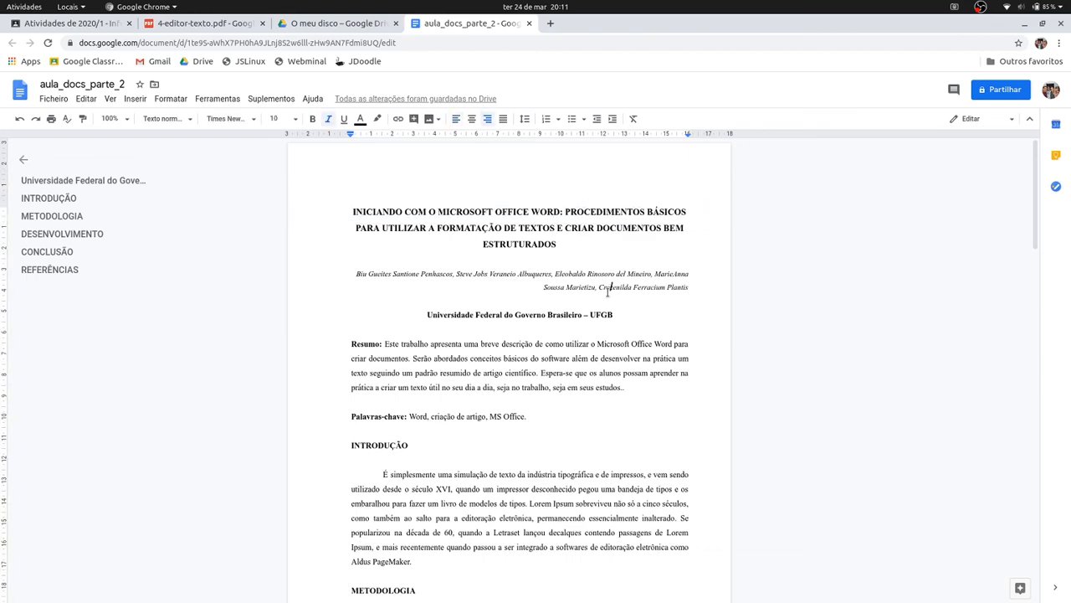
pyautogui.scroll(-3, 601, 319)
pyautogui.scroll(-8, 602, 319)
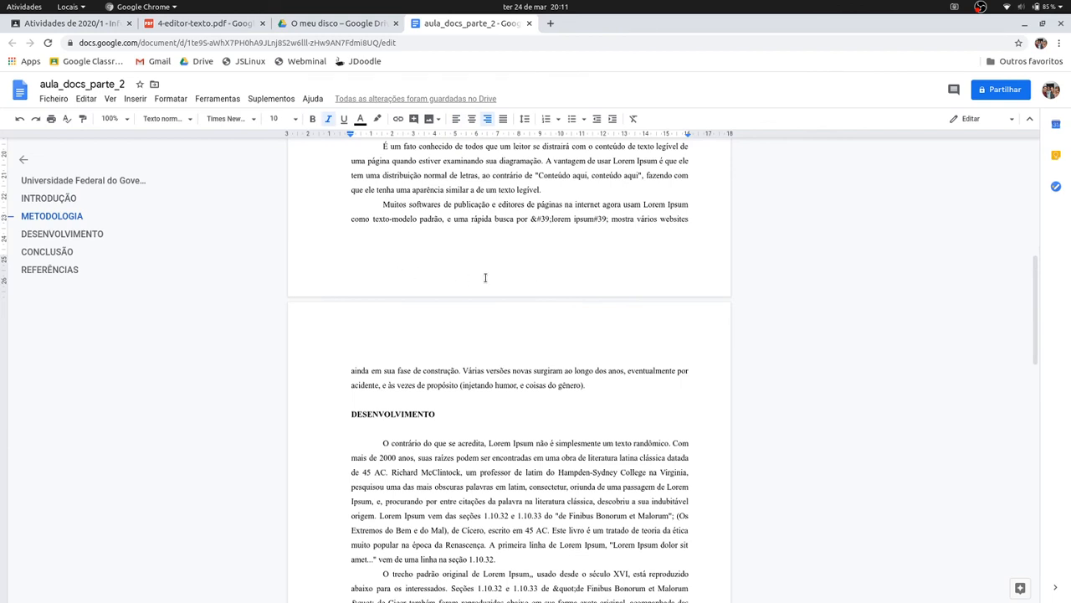
pyautogui.doubleClick(485, 277)
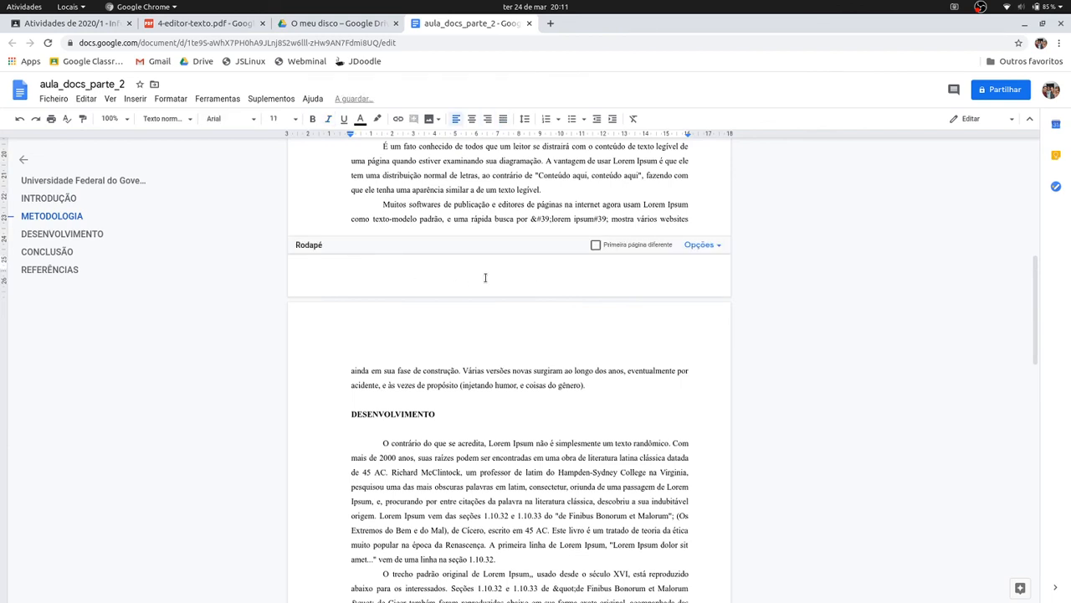
pyautogui.click(493, 204)
pyautogui.scroll(8, 494, 206)
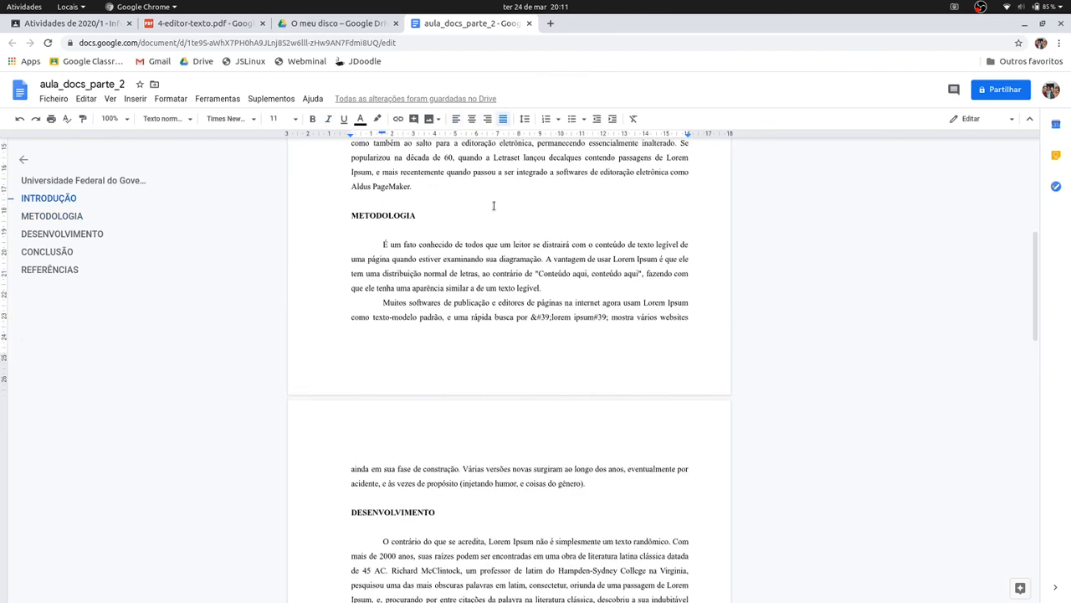
pyautogui.scroll(3, 494, 206)
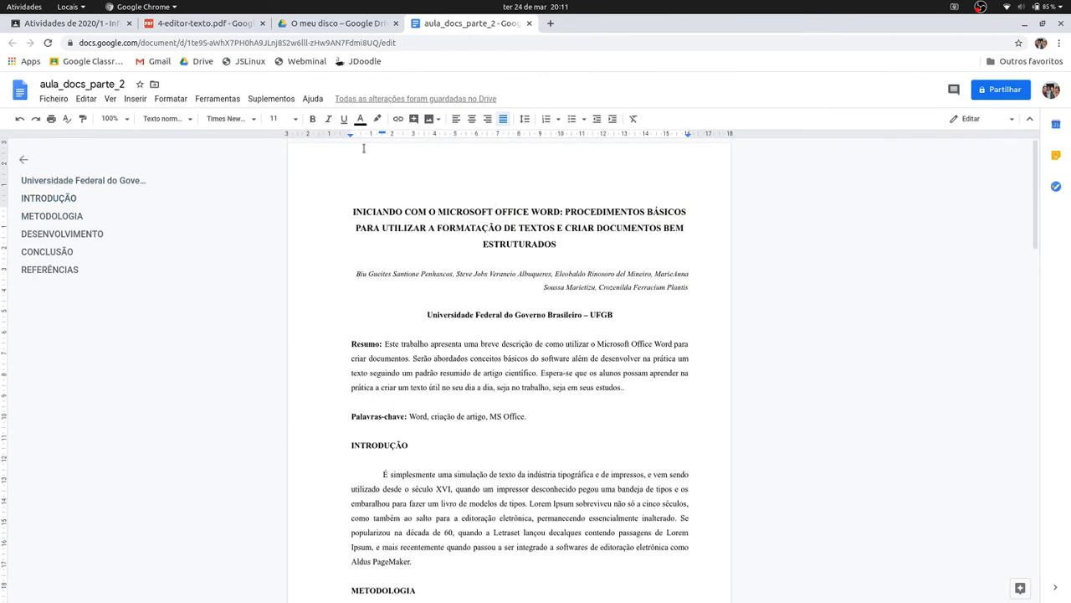
# Insert automatic page numbers in the document header, starting from the first page
pyautogui.click(411, 167)
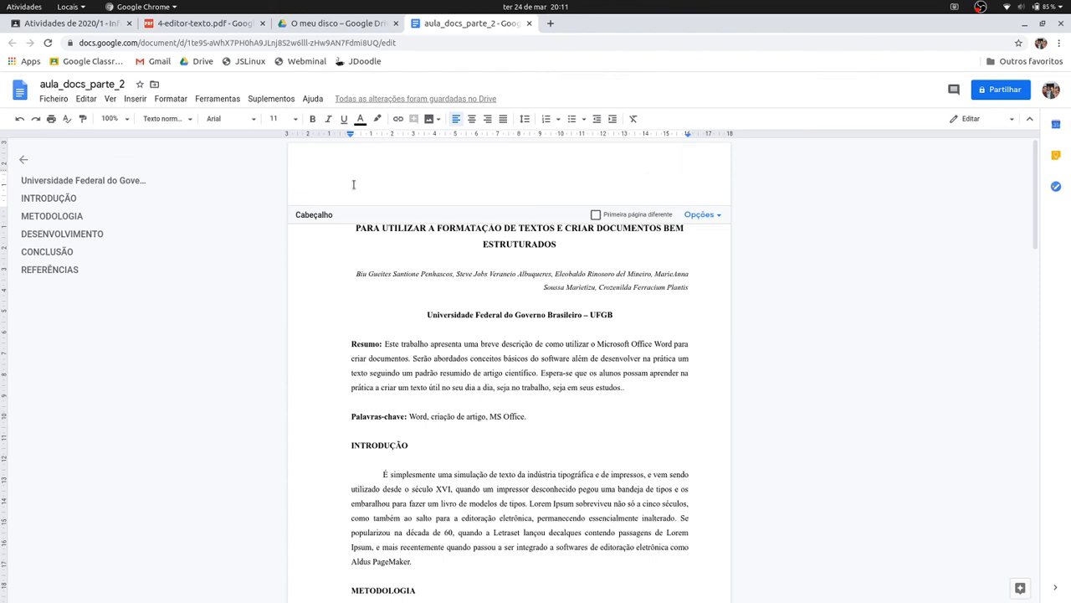
pyautogui.click(138, 102)
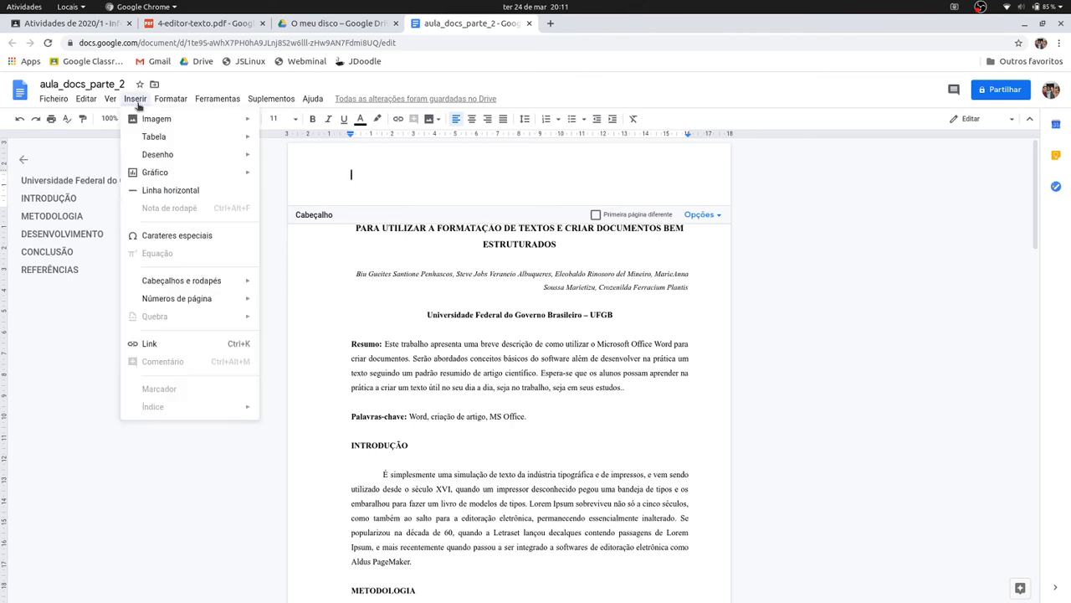
pyautogui.moveTo(196, 299)
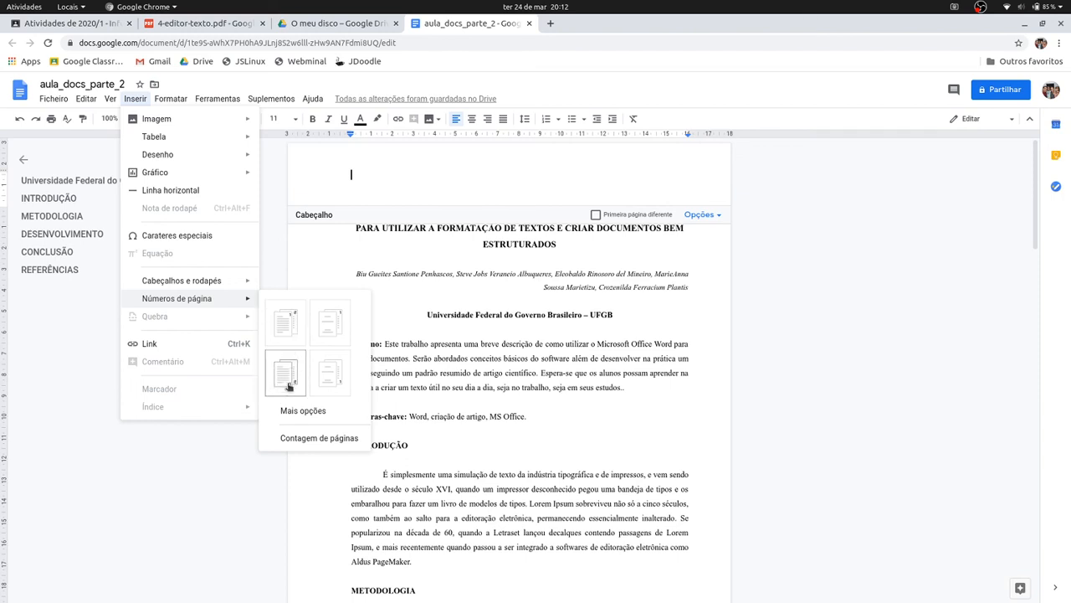
pyautogui.click(291, 326)
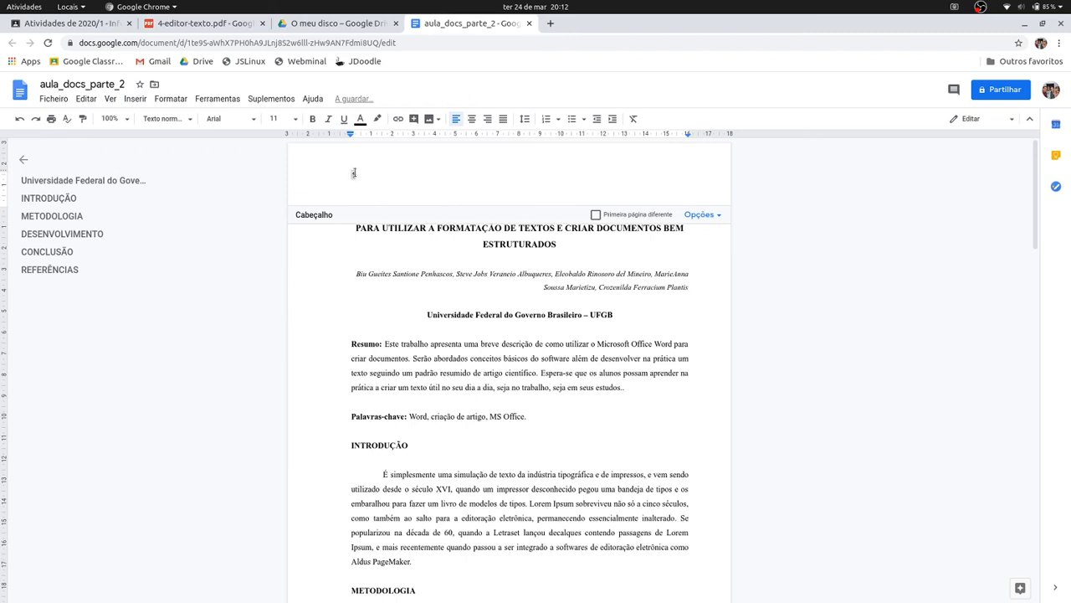
# Set the header page number in Times New Roman and align it right
pyautogui.moveTo(365, 173); pyautogui.dragTo(343, 171)
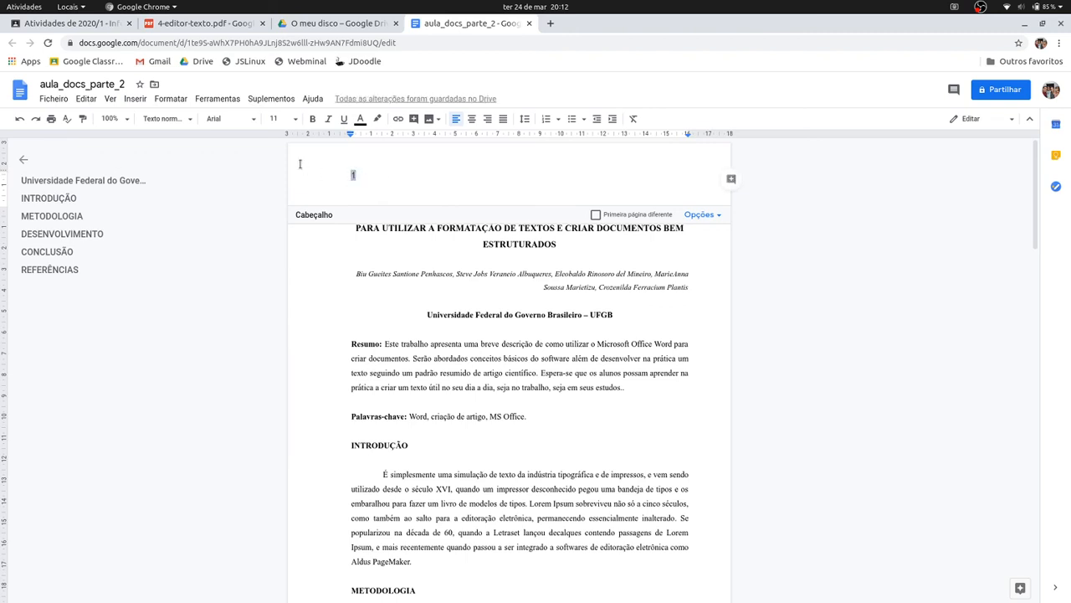
pyautogui.click(254, 120)
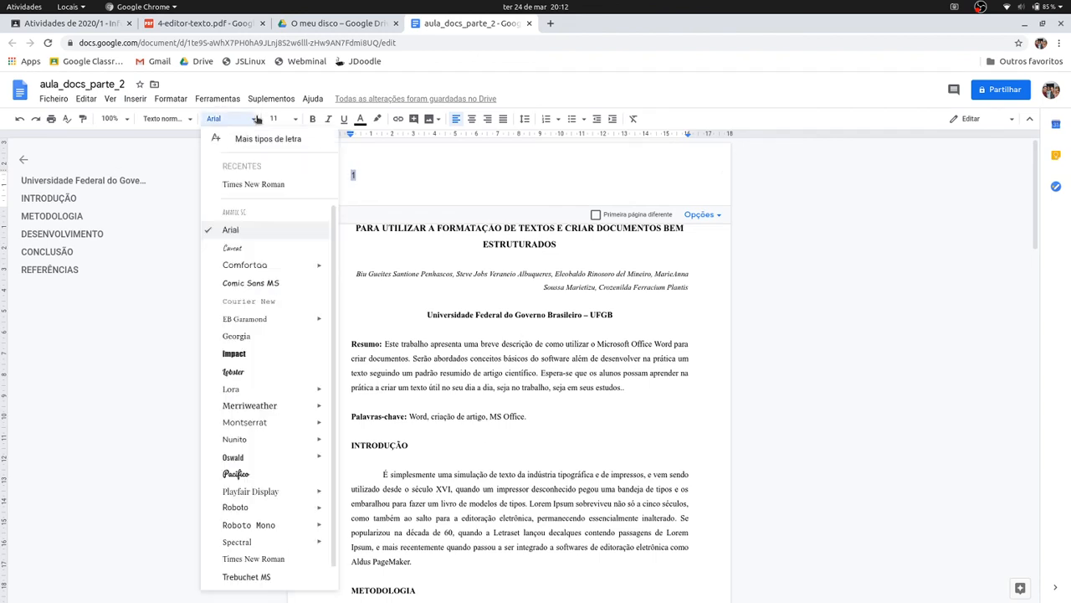
pyautogui.click(256, 185)
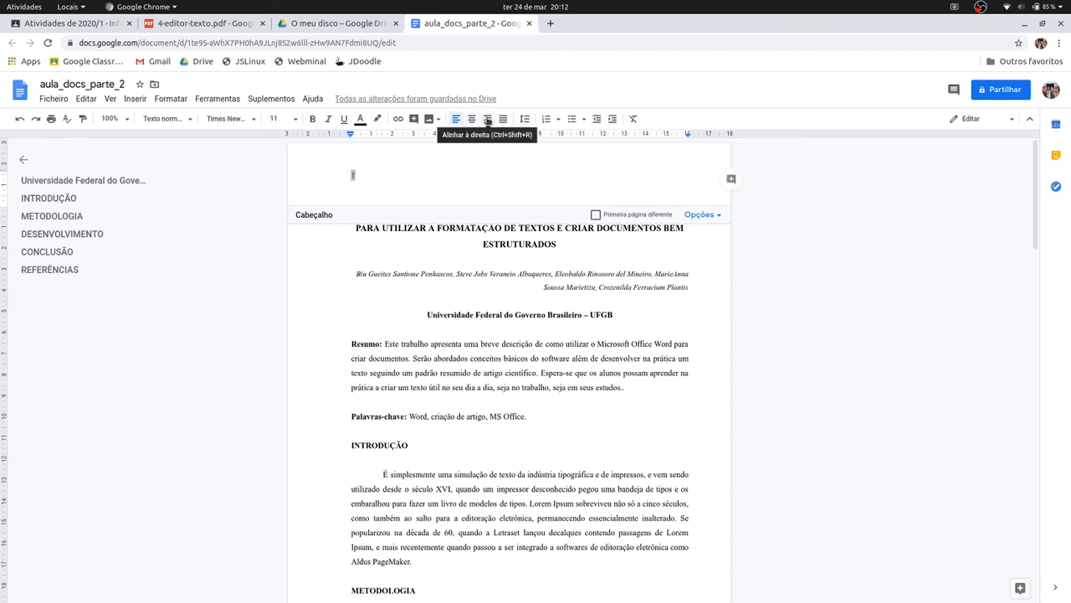
pyautogui.click(487, 119)
# Add the word "Página" before the page number in the header and return to the body text
pyautogui.write('Página 1')
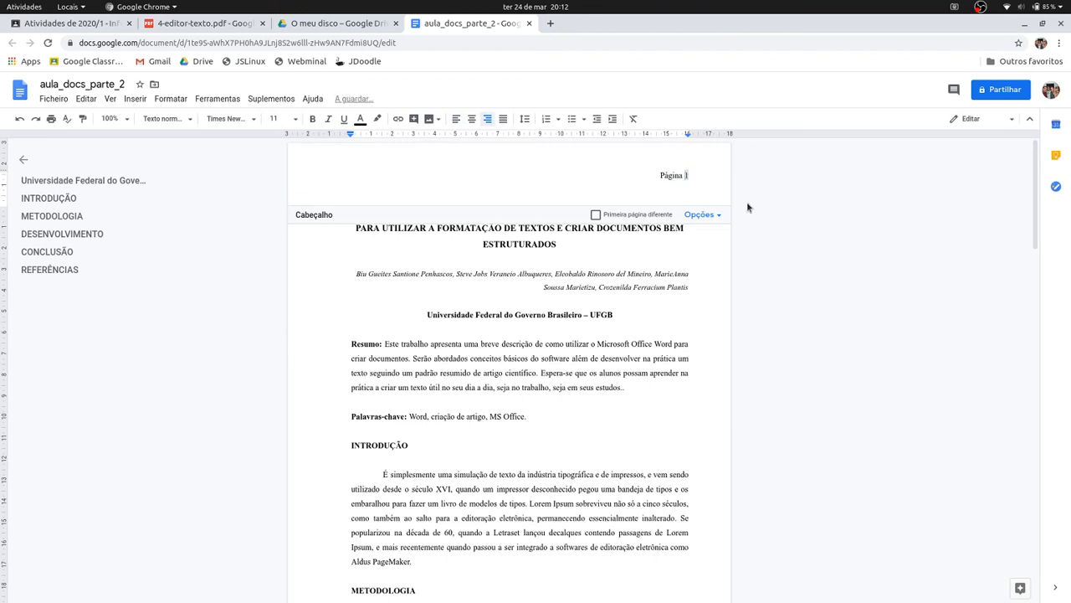
pyautogui.moveTo(659, 175); pyautogui.dragTo(677, 170)
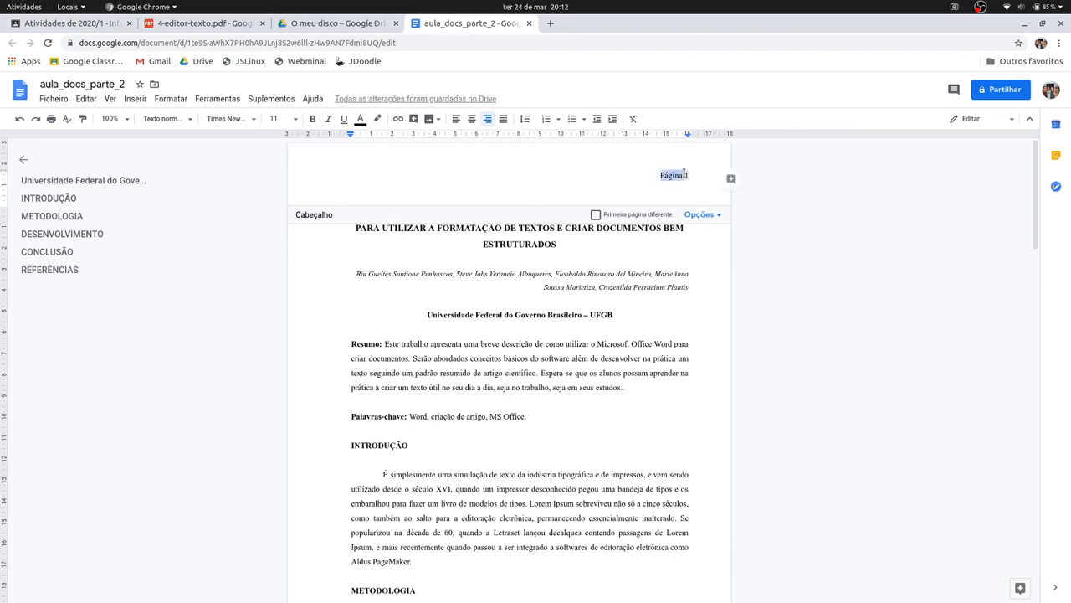
pyautogui.click(685, 178)
pyautogui.click(661, 259)
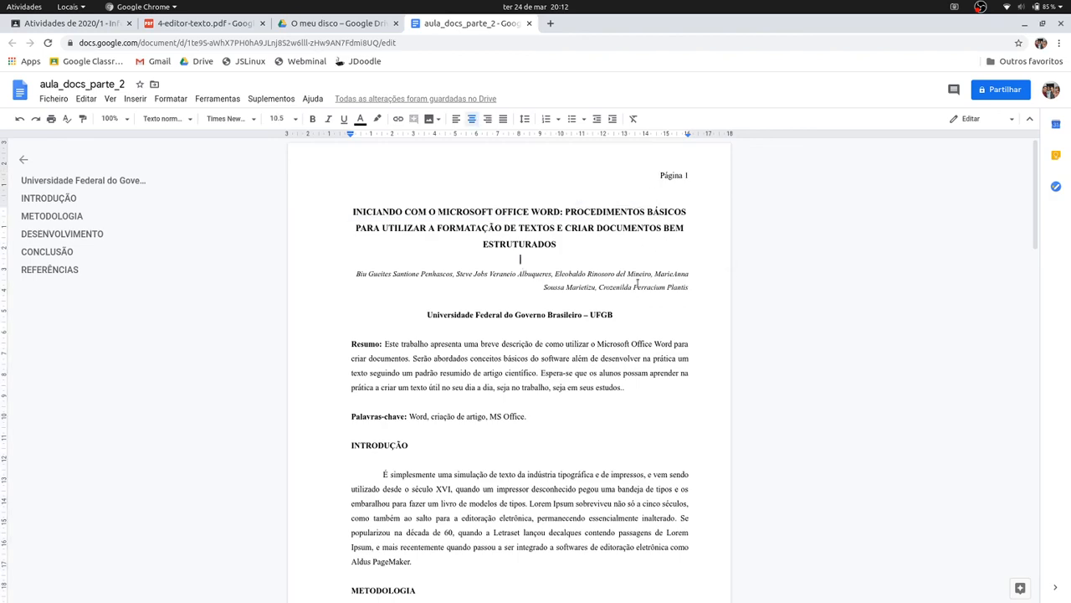
# Check the page numbering in the header of every page through to the end of the REFERÊNCIAS
pyautogui.scroll(-6, 661, 345)
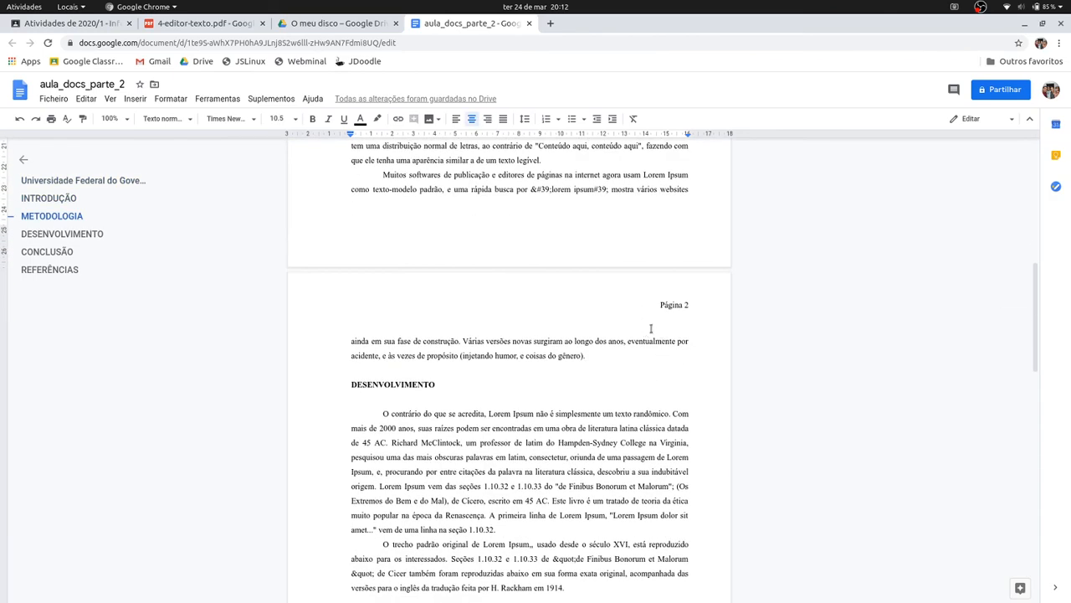
pyautogui.scroll(-10, 642, 332)
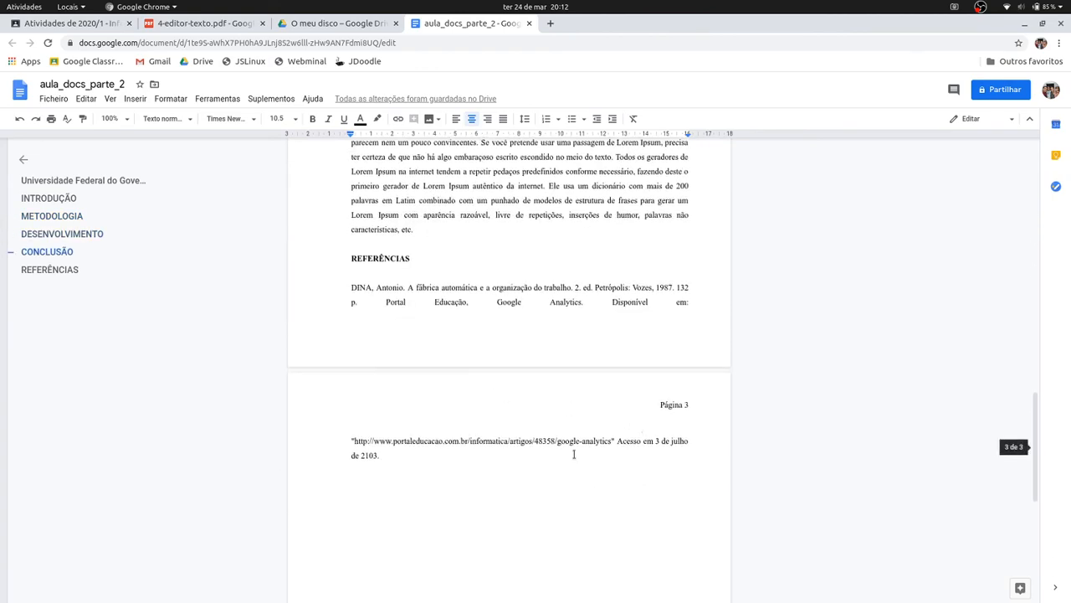
pyautogui.click(407, 453)
pyautogui.scroll(3, 513, 302)
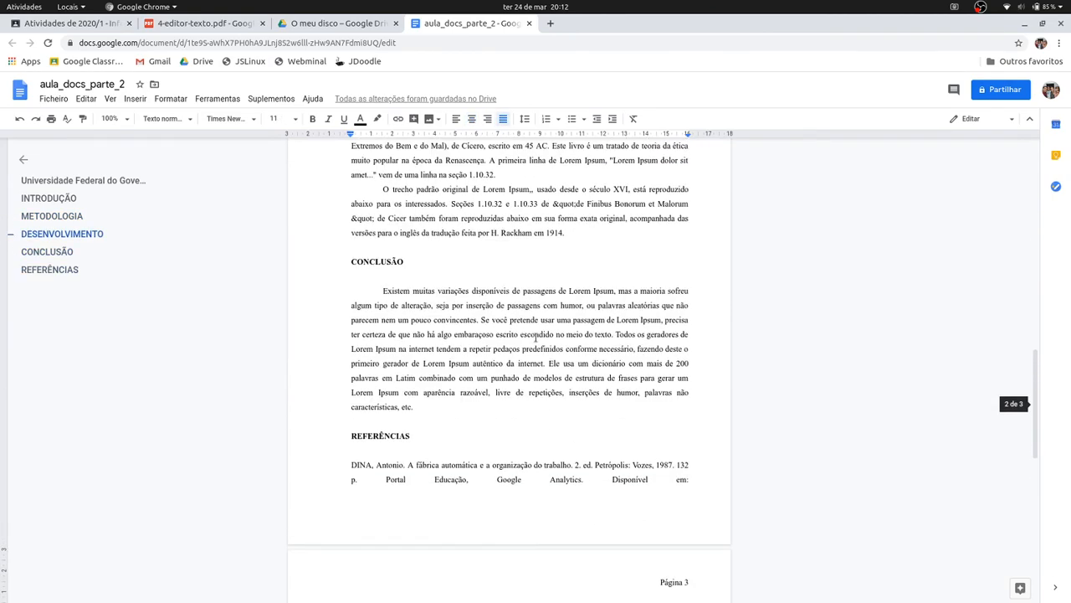
pyautogui.scroll(12, 536, 337)
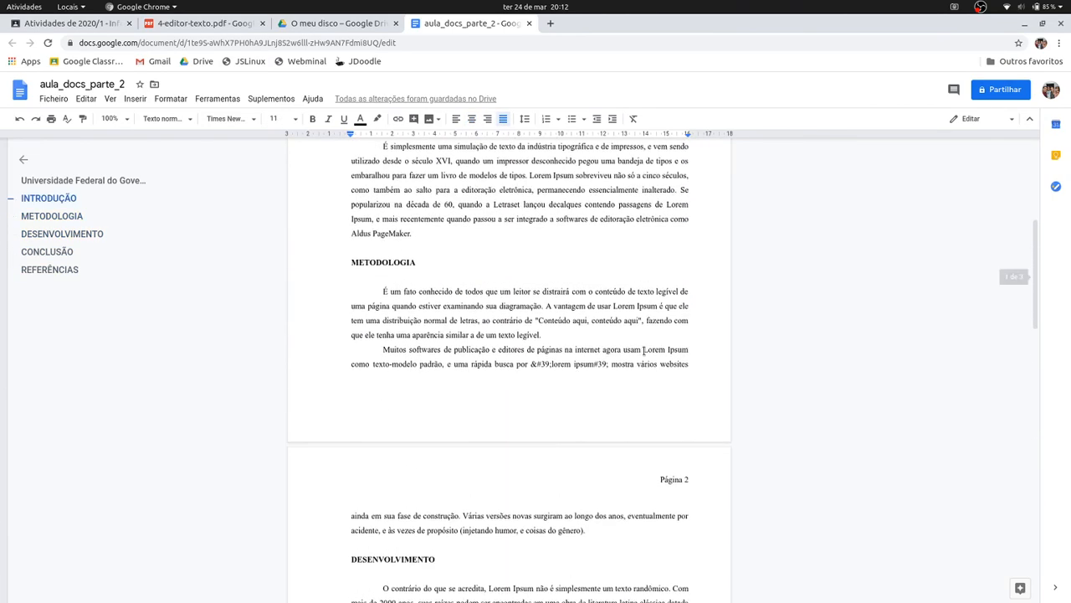
pyautogui.scroll(3, 643, 351)
pyautogui.scroll(-8, 642, 352)
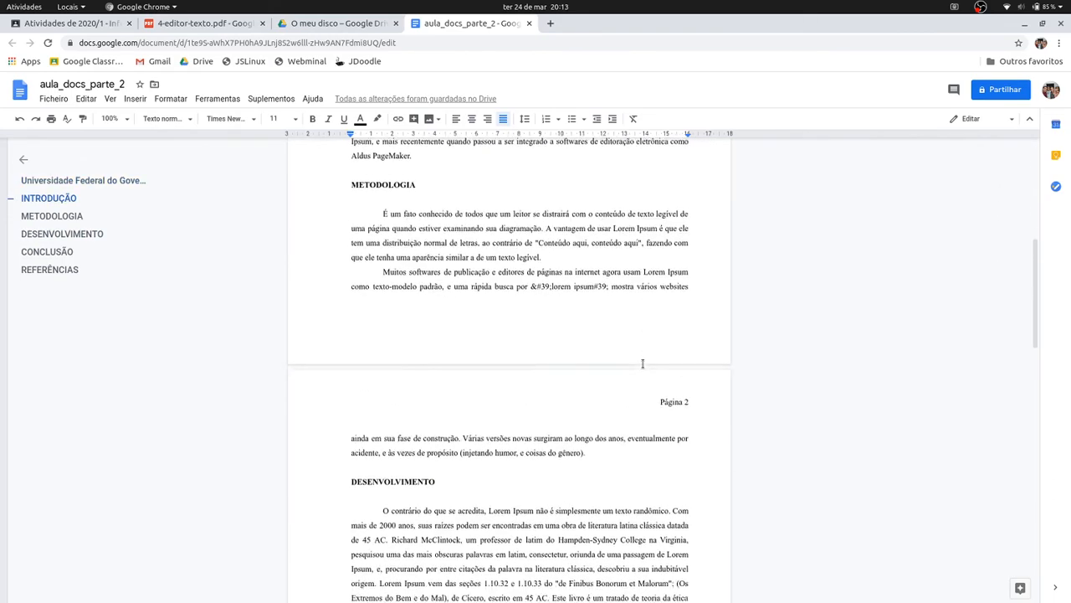
pyautogui.scroll(-4, 643, 362)
pyautogui.scroll(4, 643, 362)
pyautogui.scroll(-7, 686, 434)
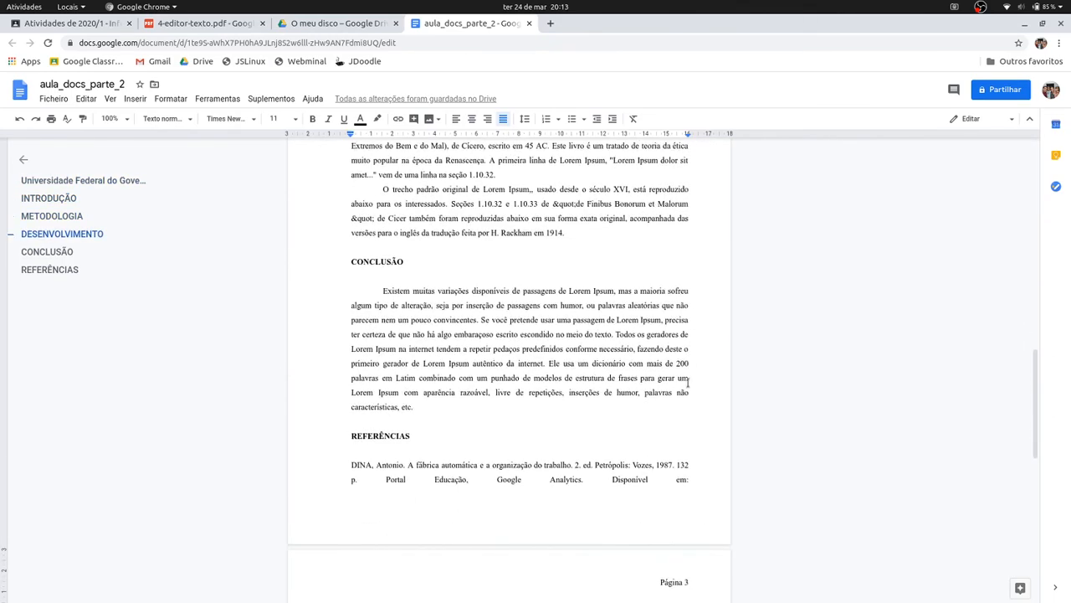
# Insert a page break directly before the CONCLUSÃO heading and check the pages around it
pyautogui.scroll(5, 561, 406)
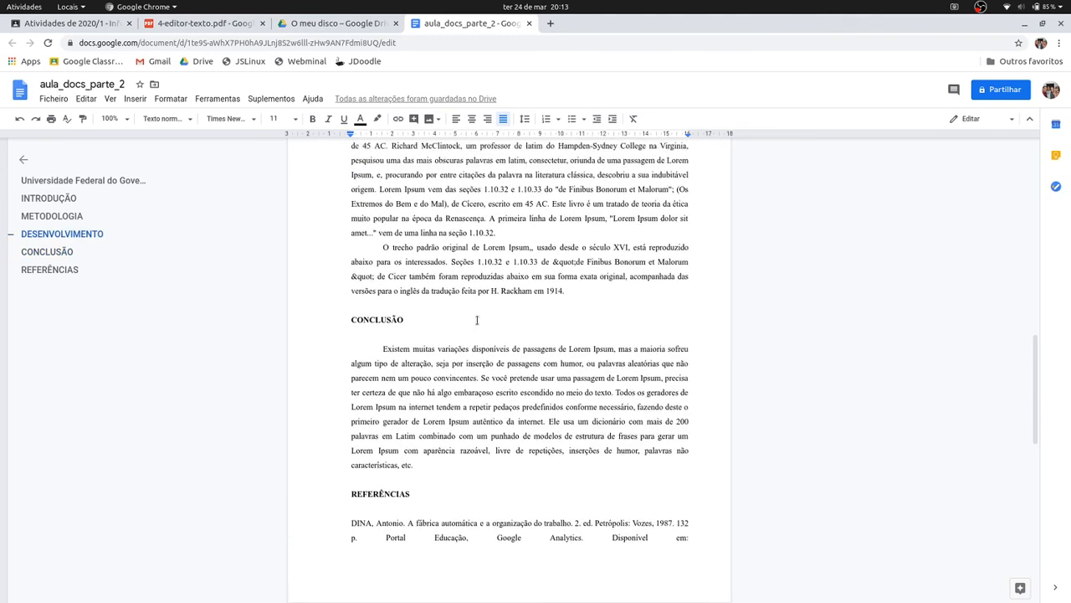
pyautogui.click(359, 371)
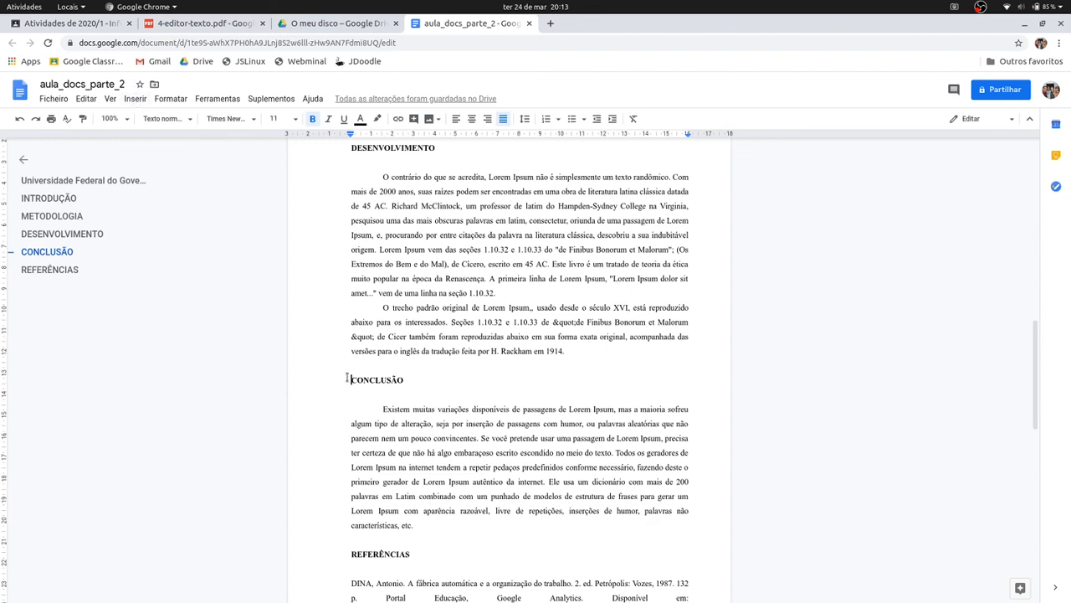
pyautogui.click(132, 101)
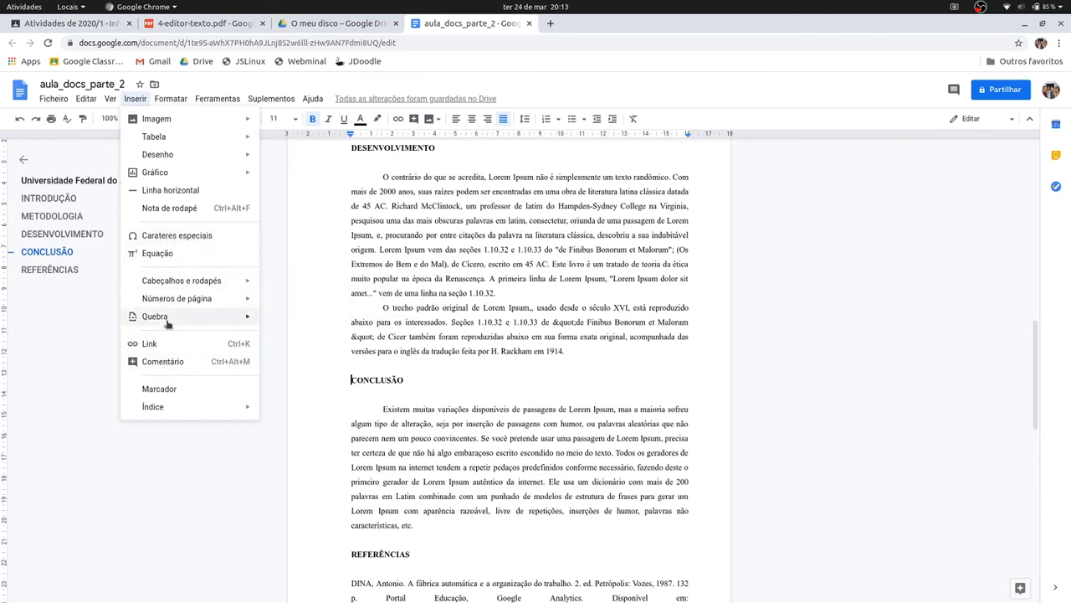
pyautogui.moveTo(194, 318)
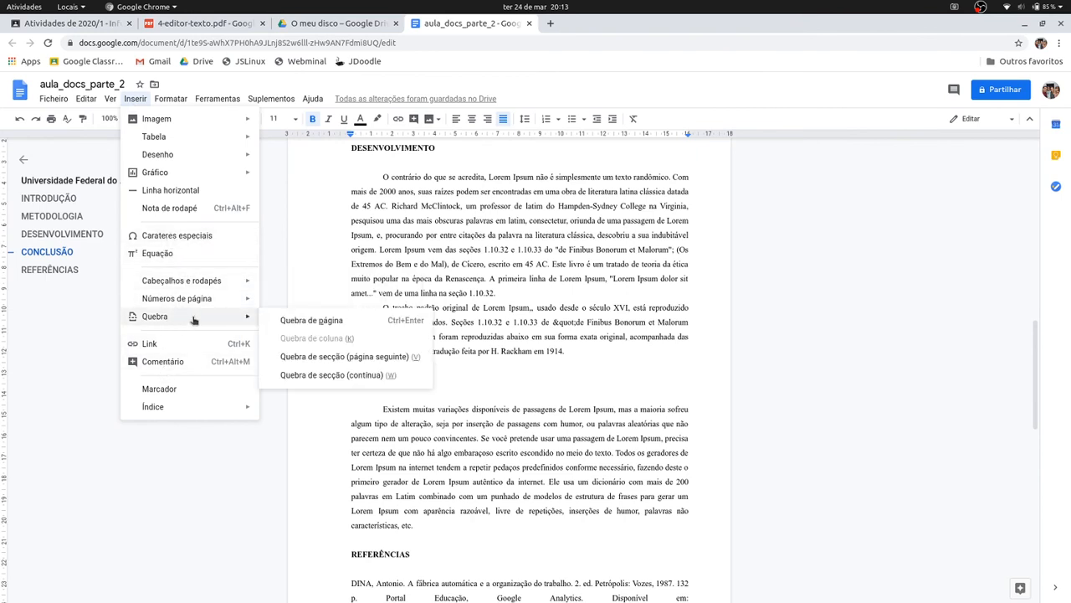
pyautogui.click(324, 323)
pyautogui.scroll(-2, 629, 406)
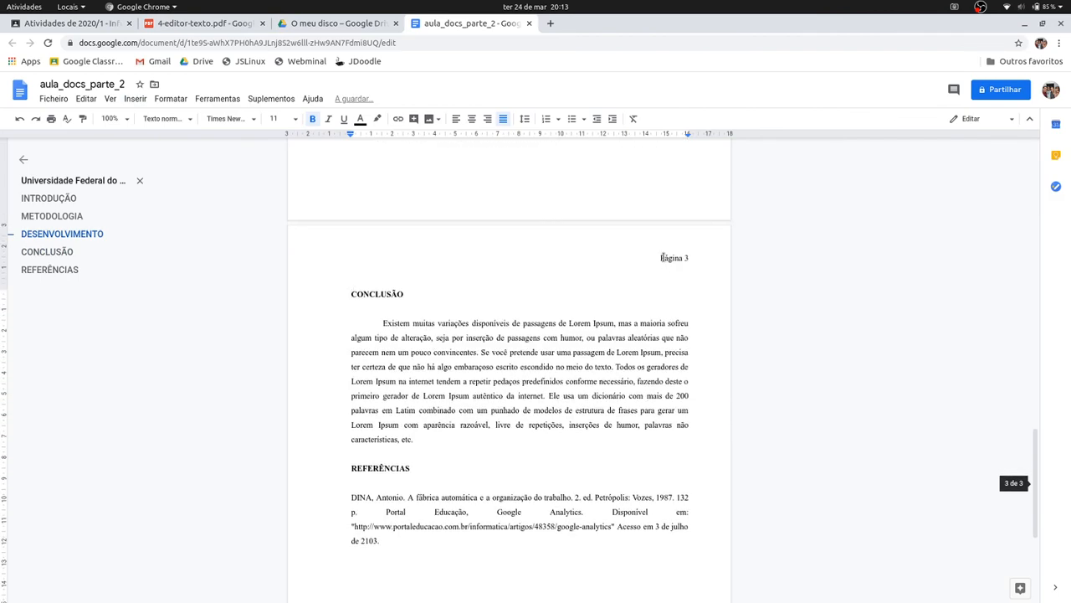
pyautogui.scroll(4, 530, 348)
pyautogui.scroll(2, 530, 347)
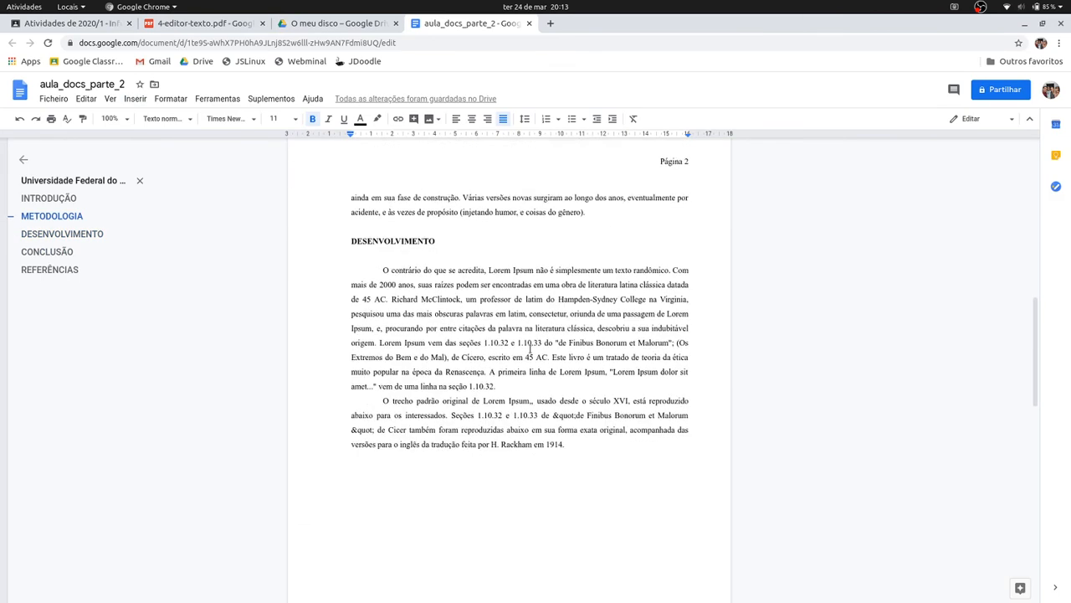
# Insert a page break directly before the REFERÊNCIAS heading
pyautogui.scroll(-6, 534, 343)
pyautogui.scroll(-5, 546, 385)
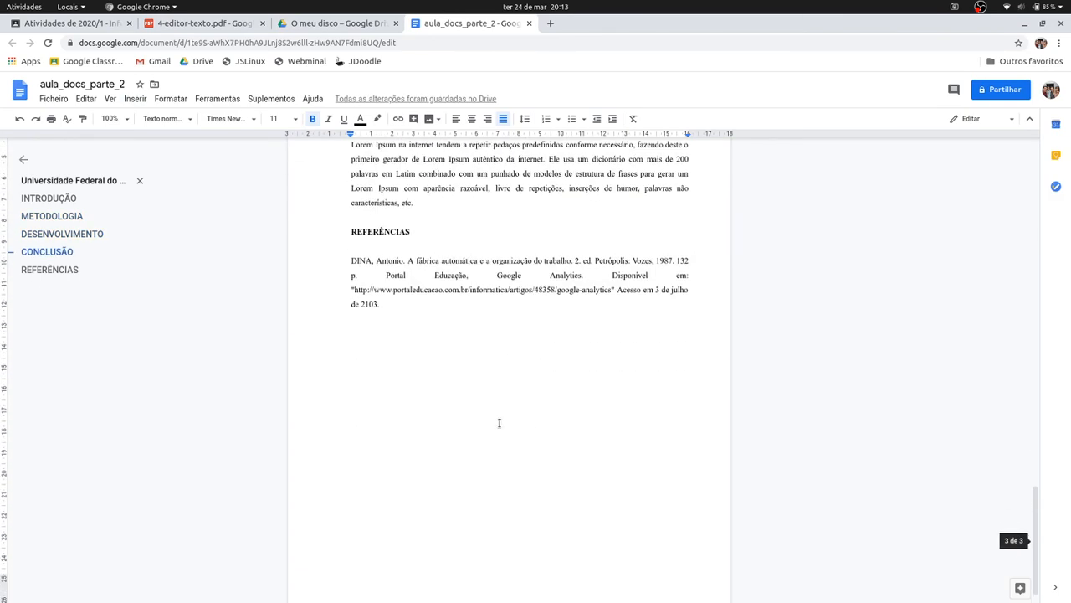
pyautogui.click(352, 217)
pyautogui.click(346, 232)
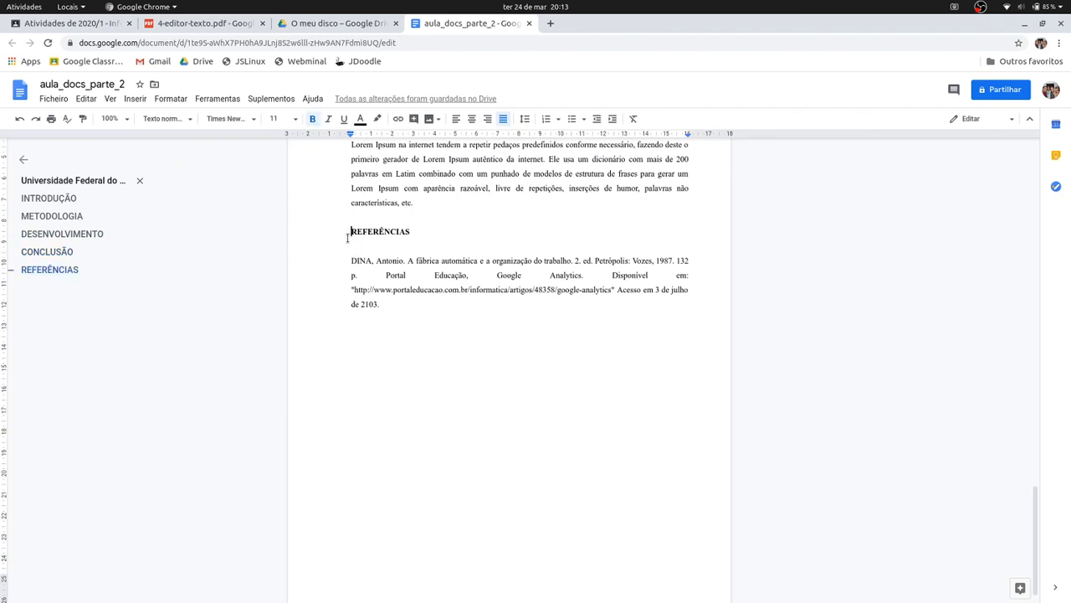
pyautogui.click(136, 99)
pyautogui.moveTo(176, 316)
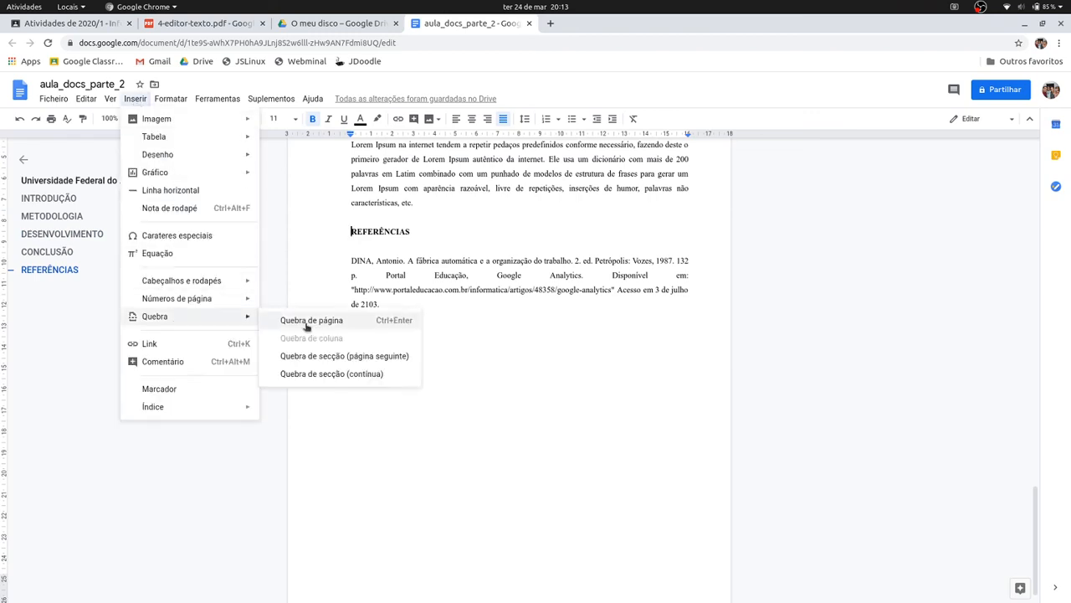
pyautogui.click(308, 326)
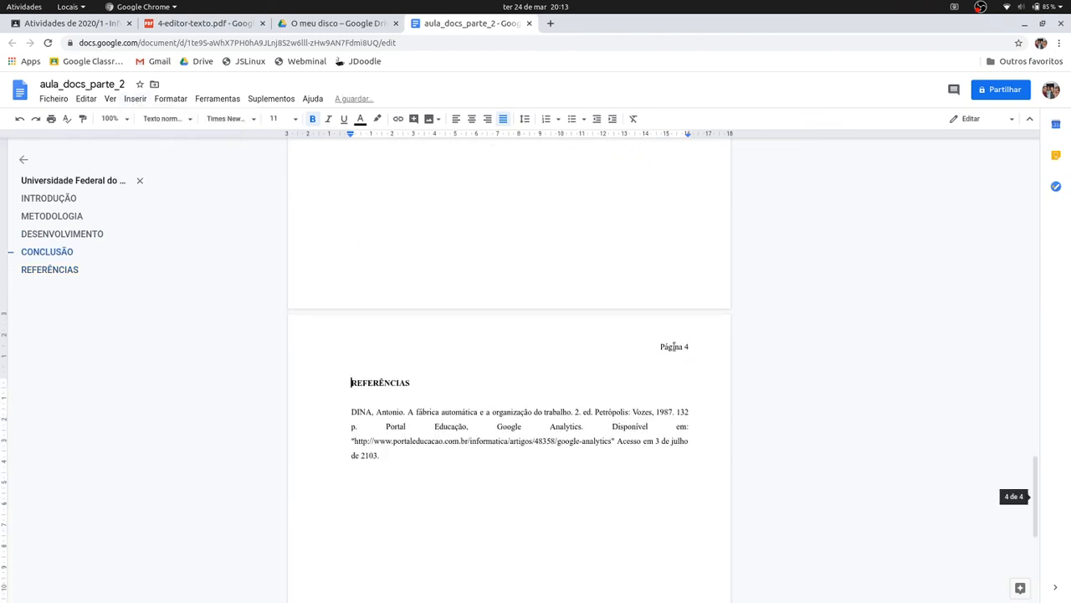
# Check the REFERÊNCIAS page, its header numbering and the page before it
pyautogui.doubleClick(674, 346)
pyautogui.click(604, 455)
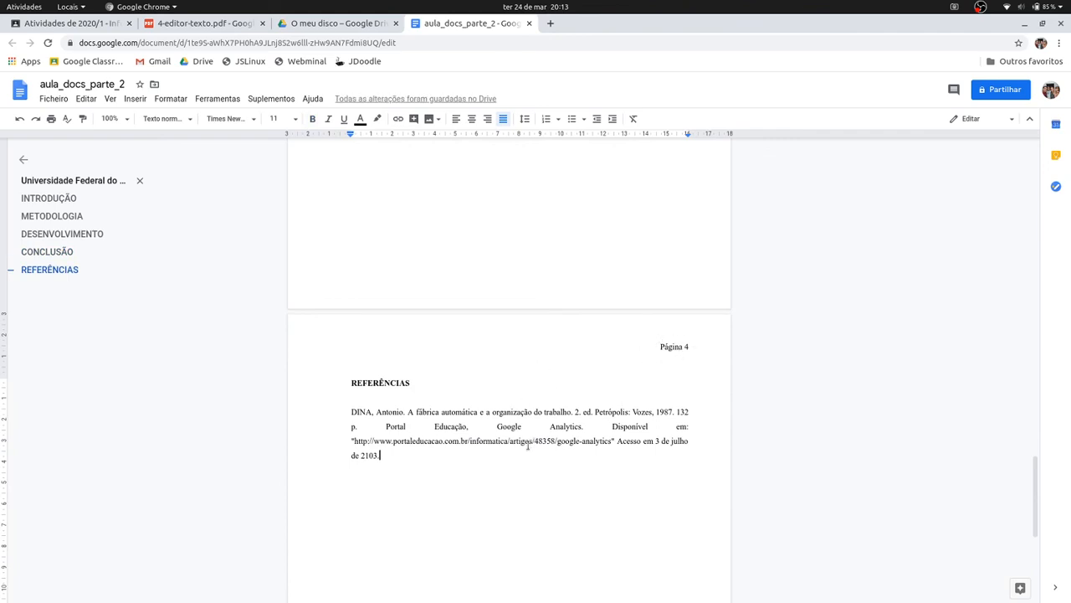
pyautogui.scroll(-3, 514, 433)
pyautogui.scroll(5, 515, 433)
pyautogui.scroll(-5, 514, 433)
pyautogui.scroll(10, 511, 422)
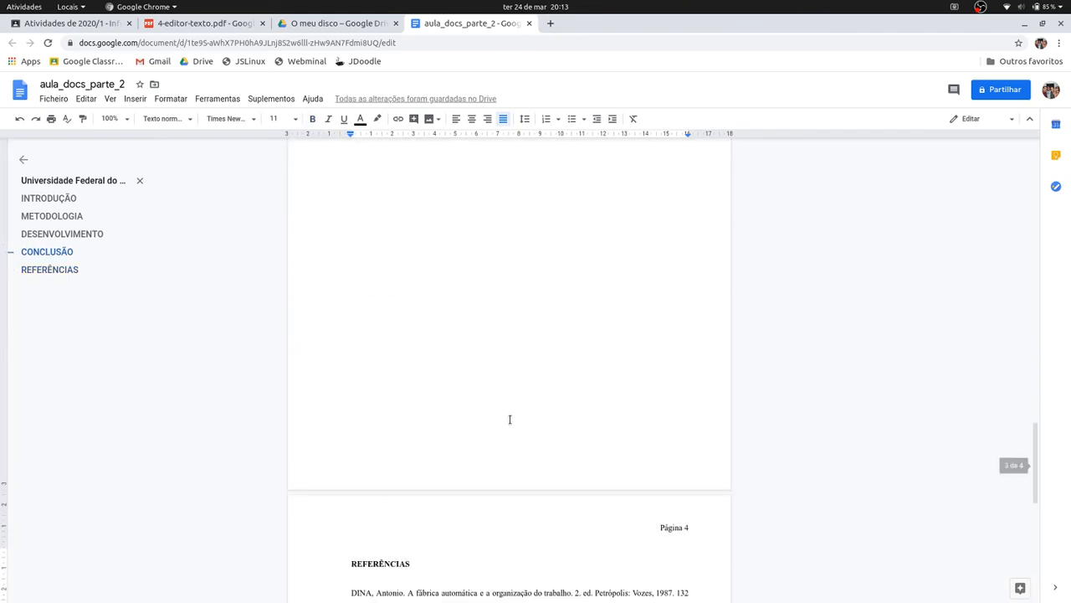
pyautogui.scroll(2, 470, 416)
# Switch to 4-editor-texto.pdf and look through the slides after the page break exercise for further exercises
pyautogui.click(215, 28)
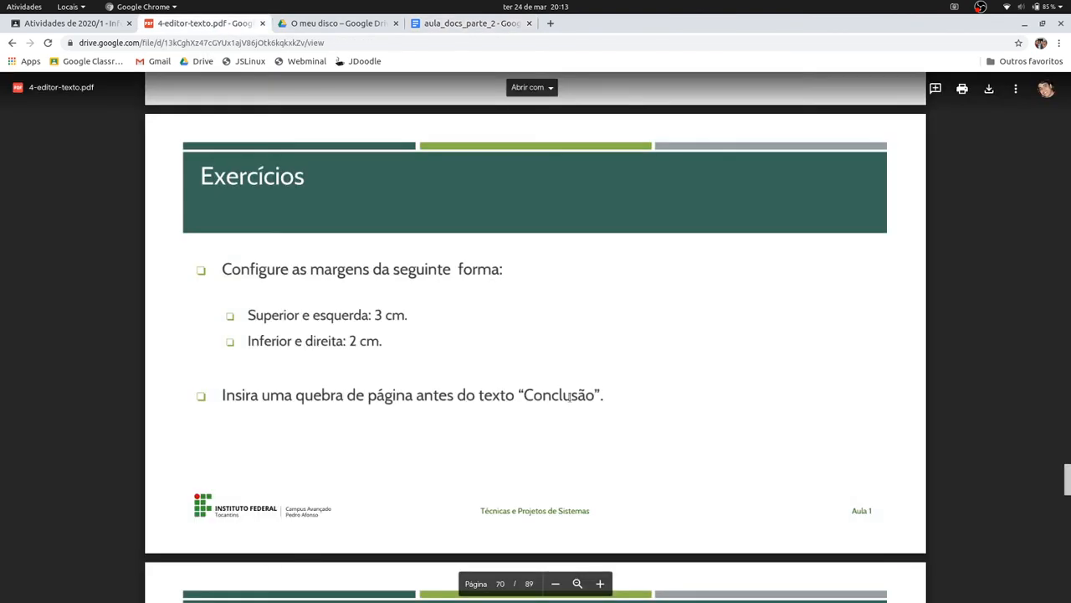
pyautogui.scroll(-6, 570, 396)
pyautogui.scroll(-10, 570, 395)
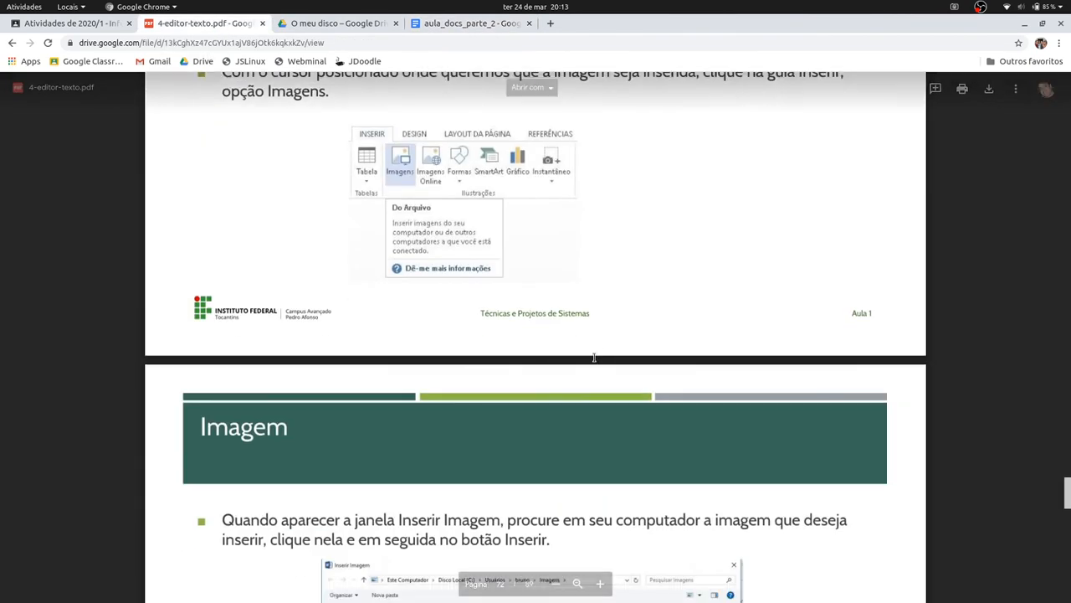
pyautogui.scroll(-15, 599, 353)
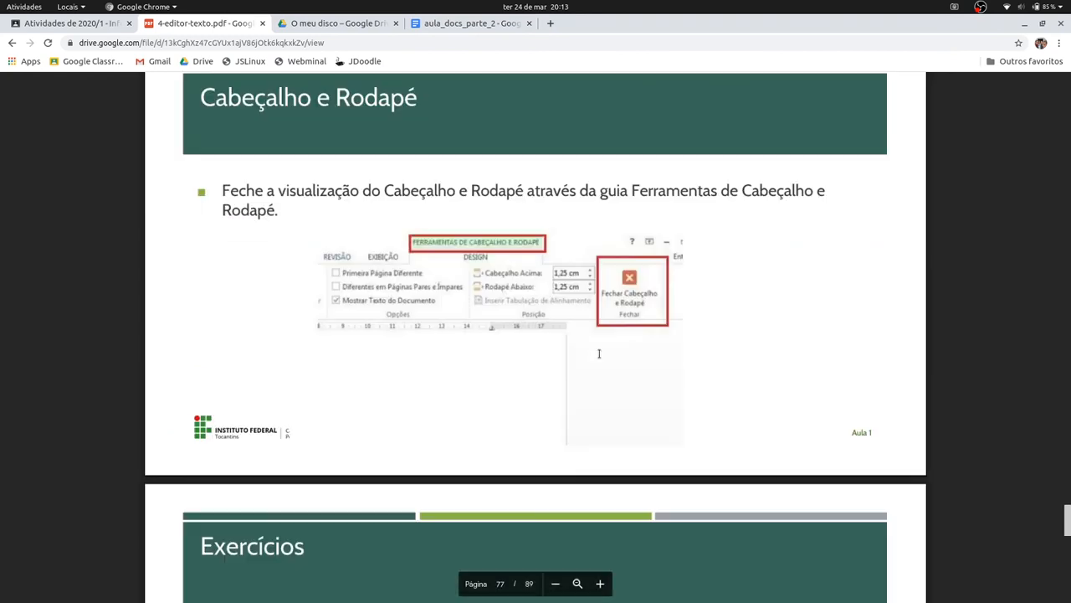
pyautogui.scroll(-20, 600, 354)
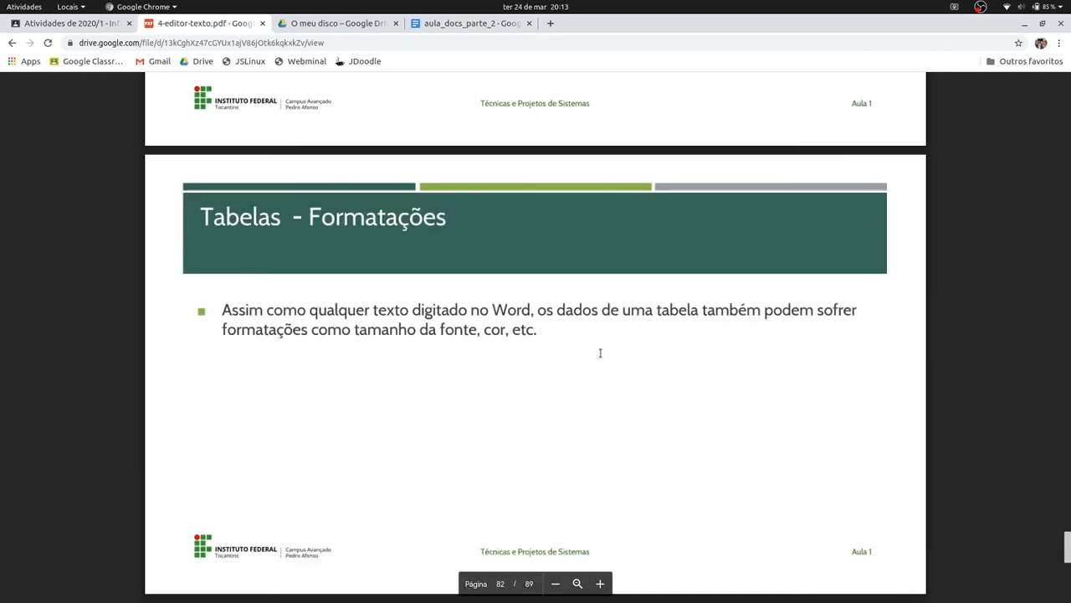
pyautogui.scroll(3, 600, 353)
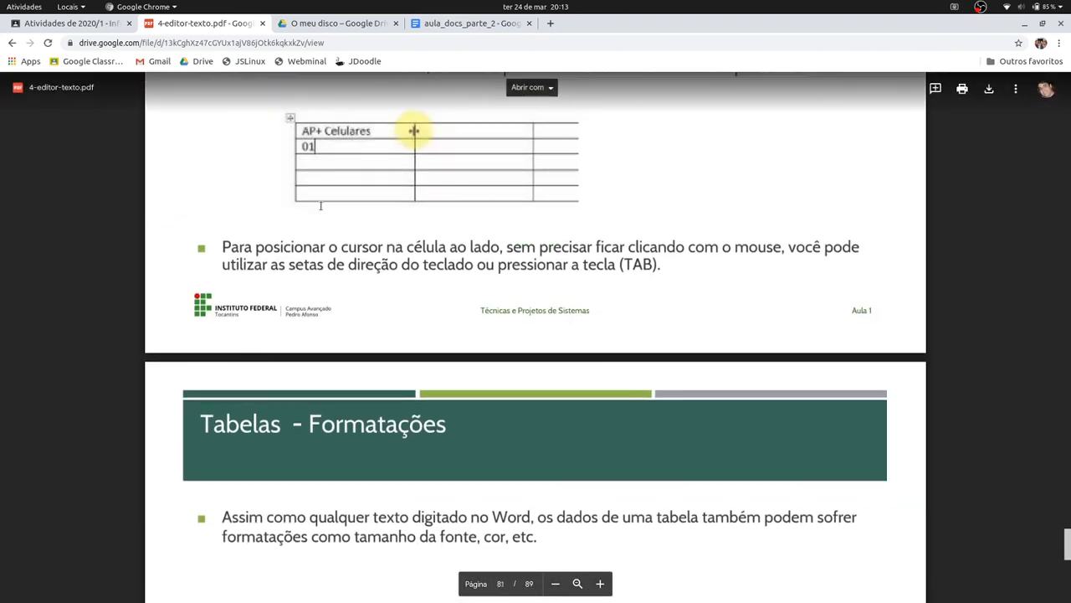
pyautogui.scroll(5, 279, 408)
# Return to aula_docs_parte_2 and review the title, section formatting, page breaks and header numbering from the first page to the CONCLUSÃO
pyautogui.click(469, 23)
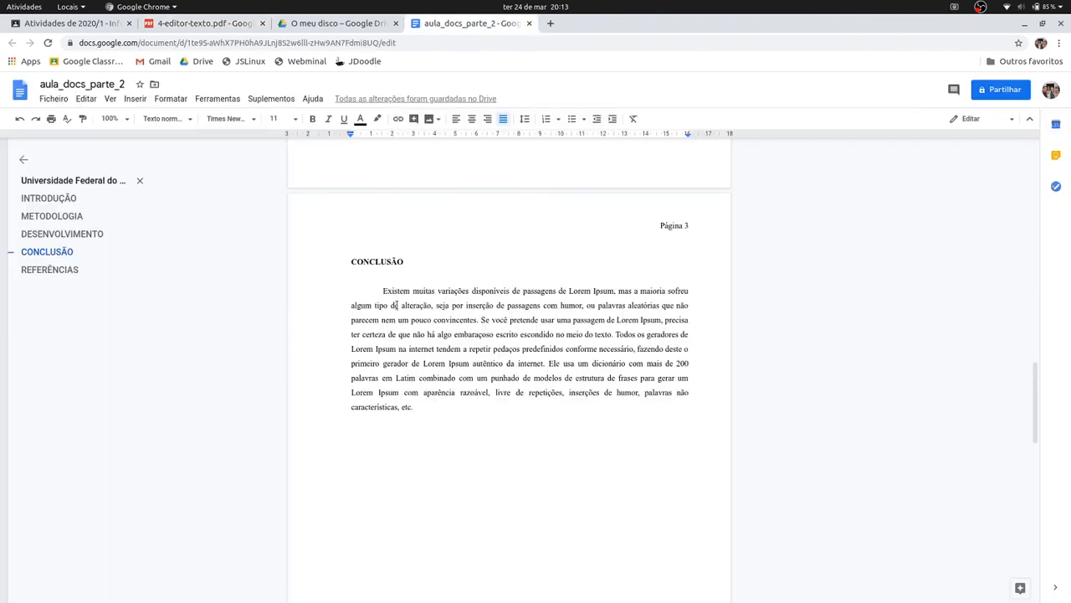
pyautogui.scroll(9, 531, 369)
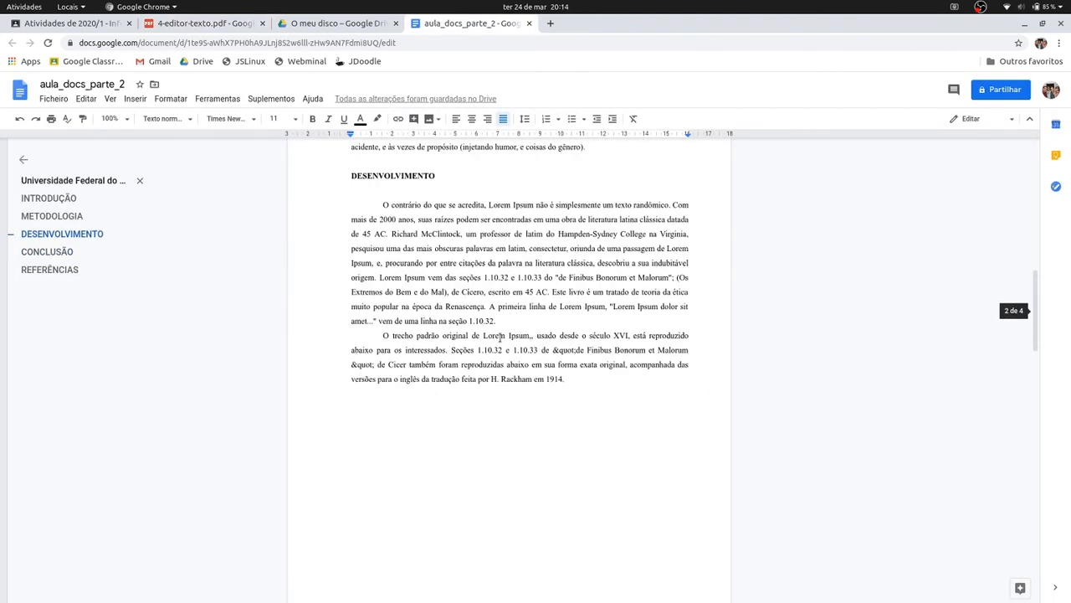
pyautogui.scroll(10, 500, 337)
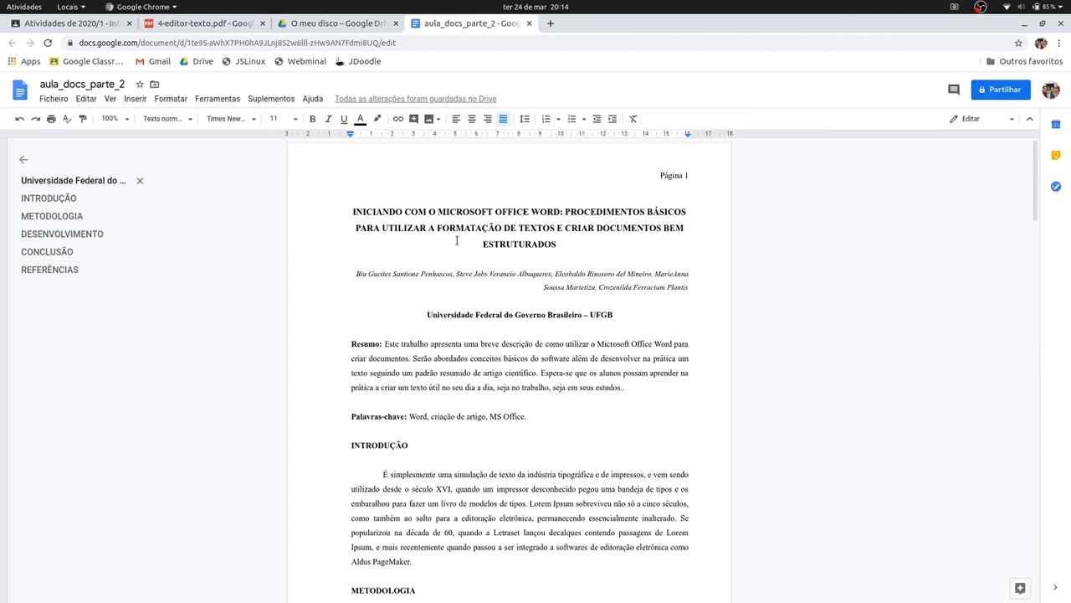
pyautogui.click(551, 287)
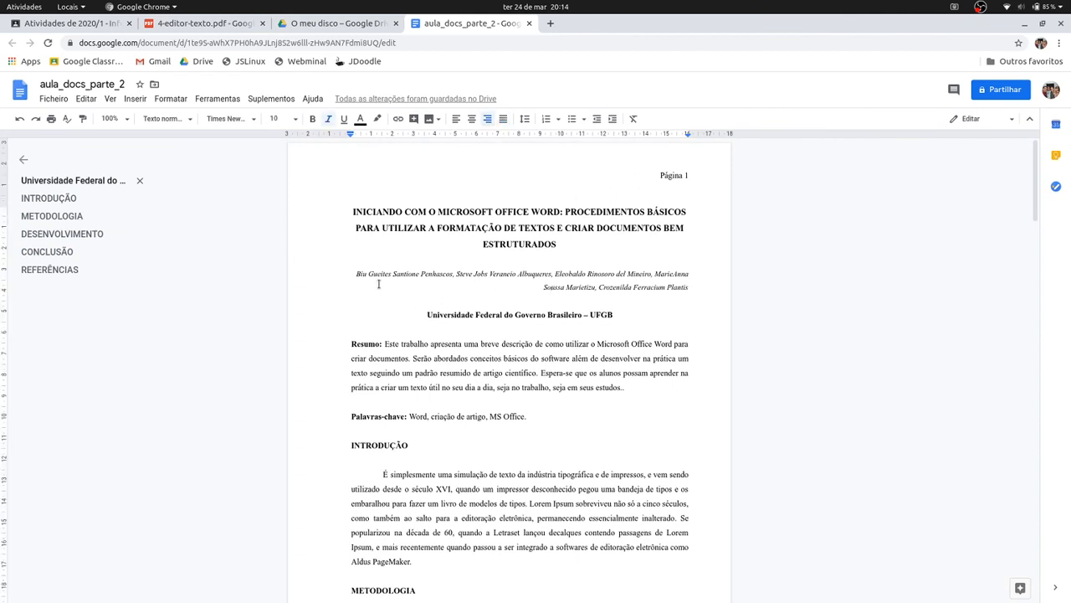
pyautogui.click(347, 217)
pyautogui.scroll(-12, 581, 327)
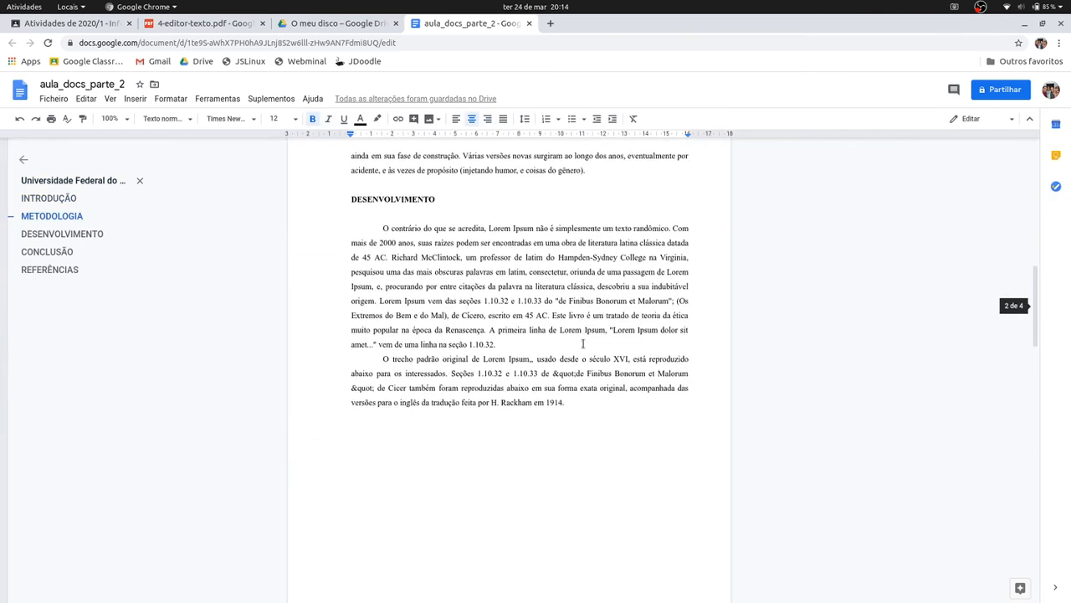
pyautogui.scroll(-8, 583, 343)
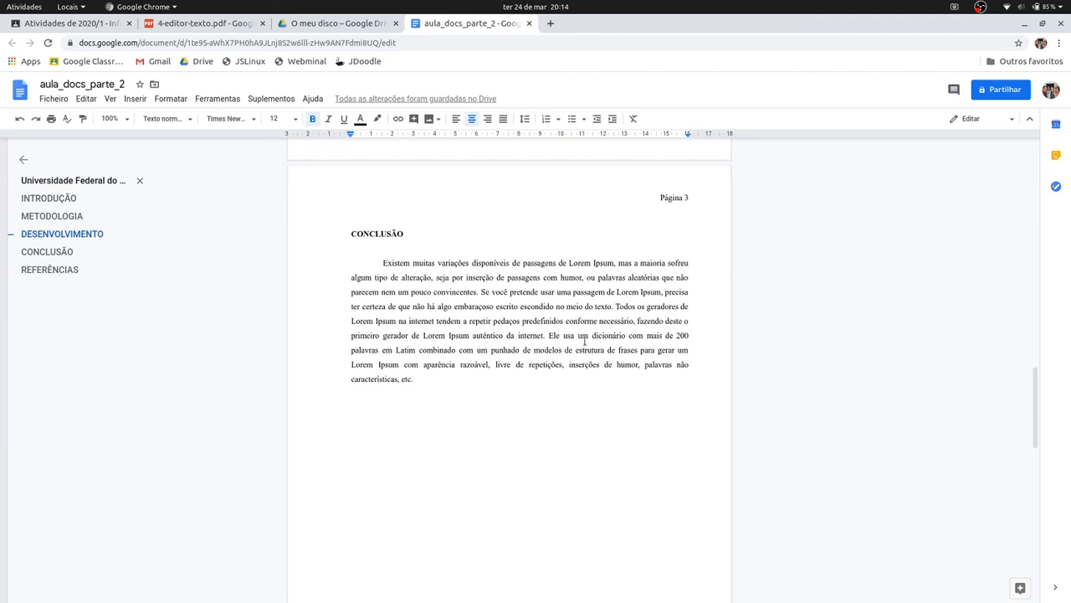
pyautogui.click(429, 413)
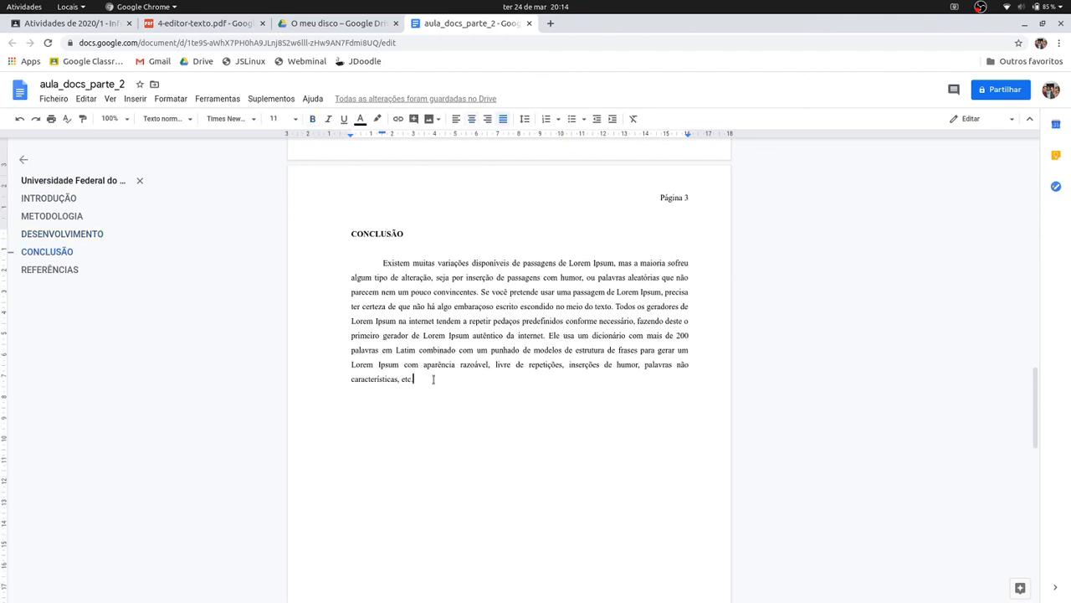
pyautogui.scroll(20, 539, 363)
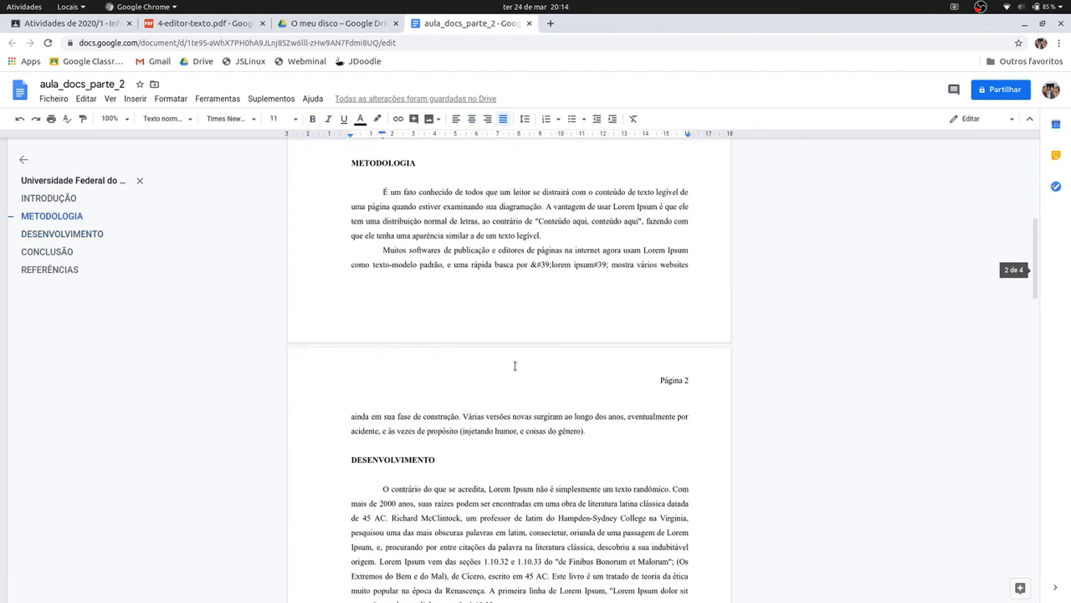
pyautogui.scroll(4, 517, 369)
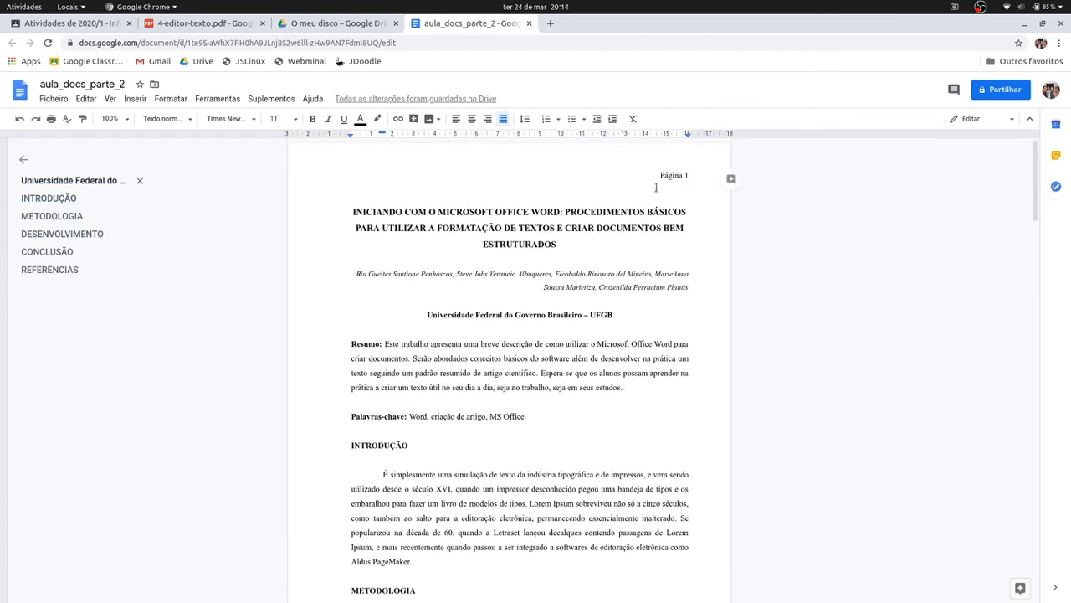